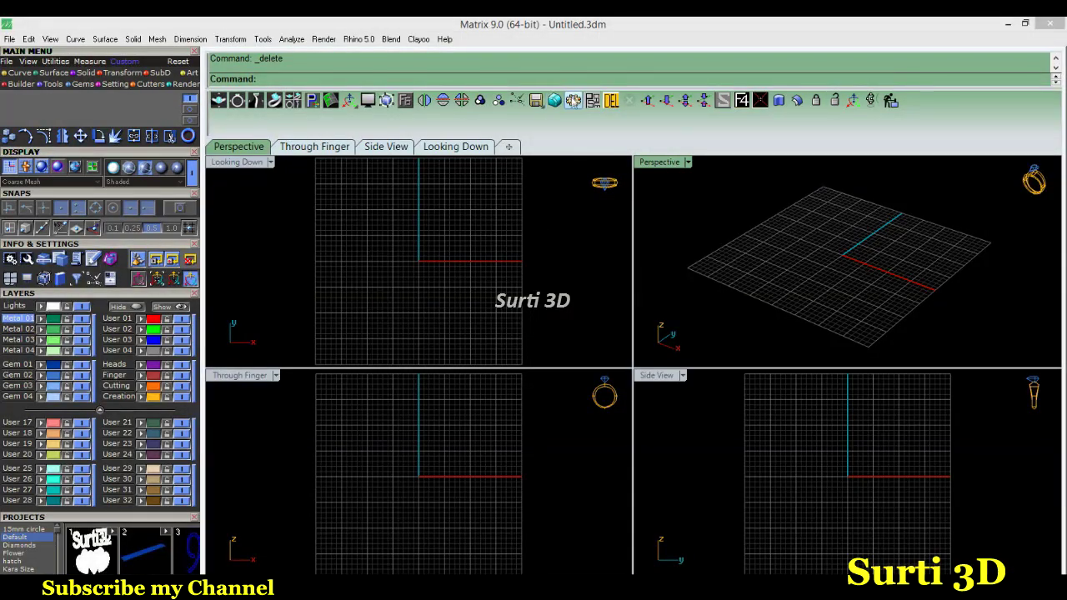
- Set the grid line count to 100 in Options, then maximize the Through Finger view
{"action": "left_click", "coordinate": [573, 100]}
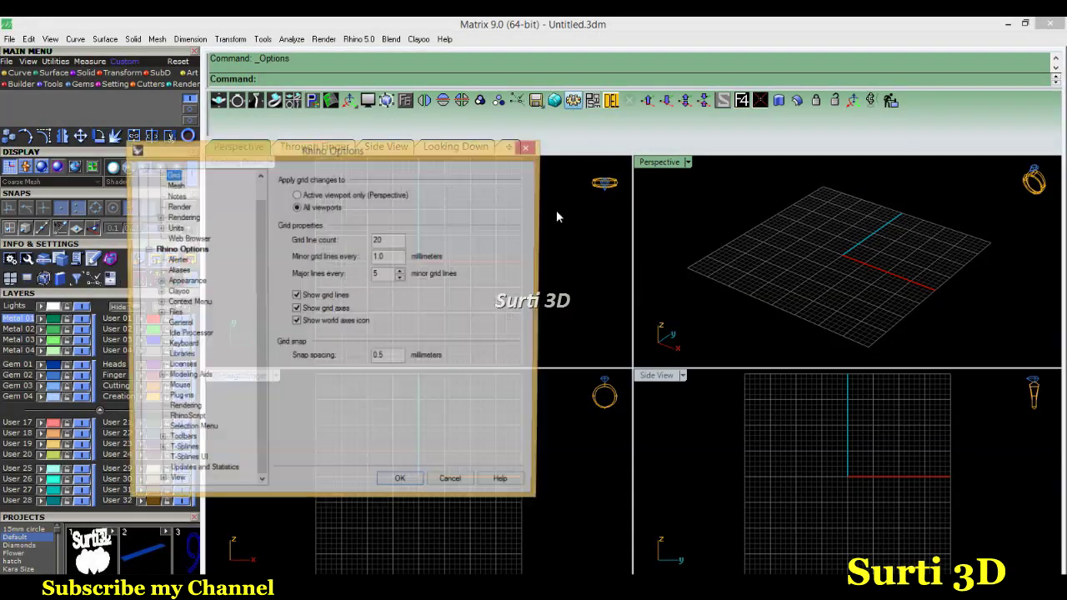
{"action": "left_click", "coordinate": [174, 185]}
{"action": "left_click", "coordinate": [174, 175]}
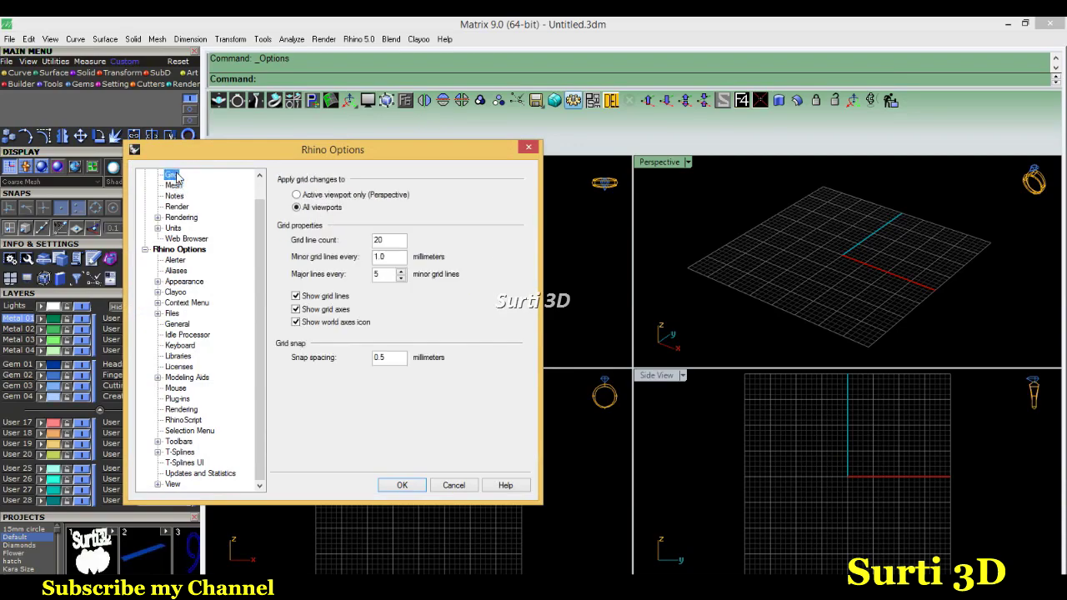
{"action": "double_click", "coordinate": [389, 242]}
{"action": "type", "text": "10"}
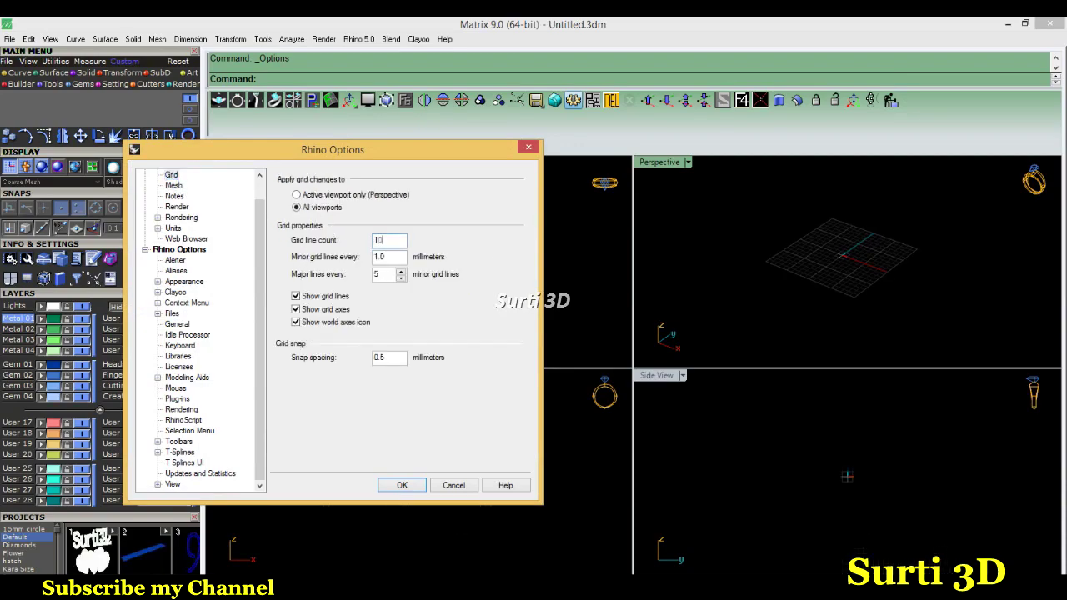
{"action": "type", "text": "0"}
{"action": "left_click", "coordinate": [401, 484]}
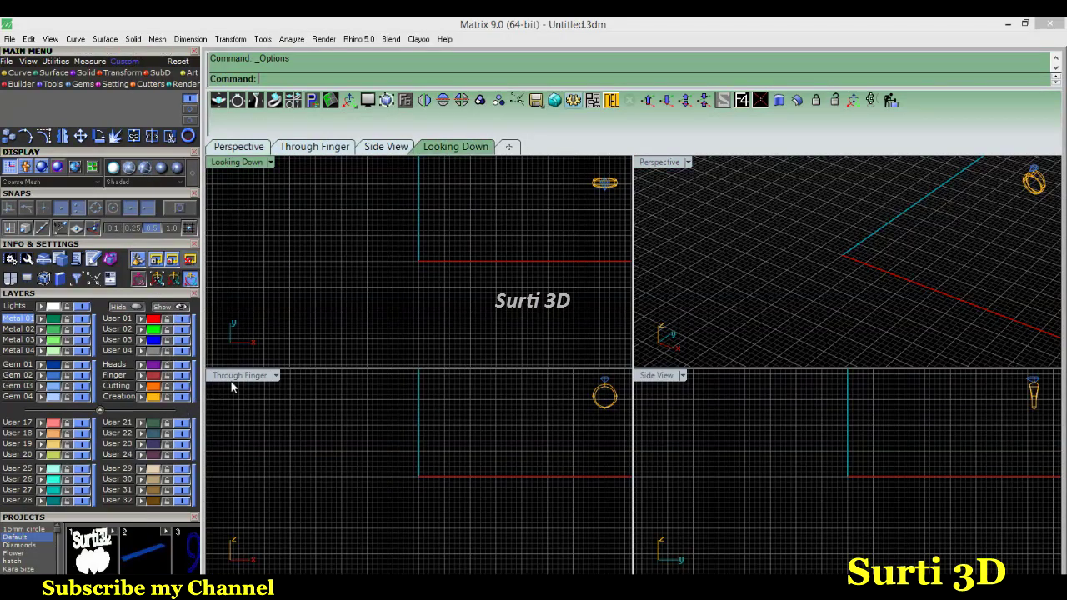
{"action": "double_click", "coordinate": [232, 379]}
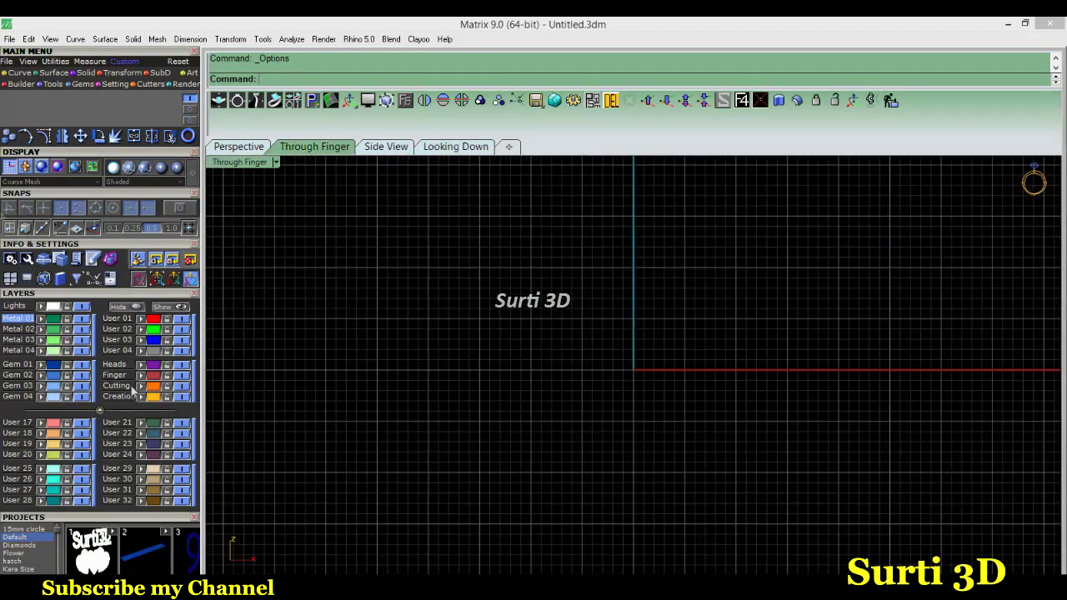
- Draw a 59-diameter circle centred at 0,0,0
{"action": "left_click", "coordinate": [17, 73]}
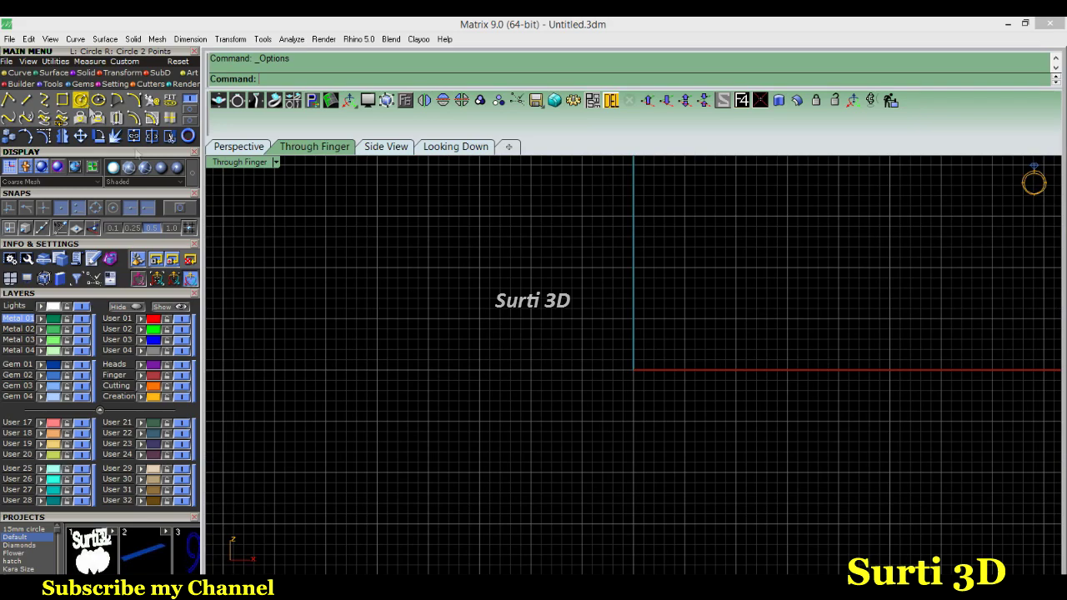
{"action": "left_click", "coordinate": [80, 99]}
{"action": "type", "text": "0,0,0"}
{"action": "key", "text": "Return"}
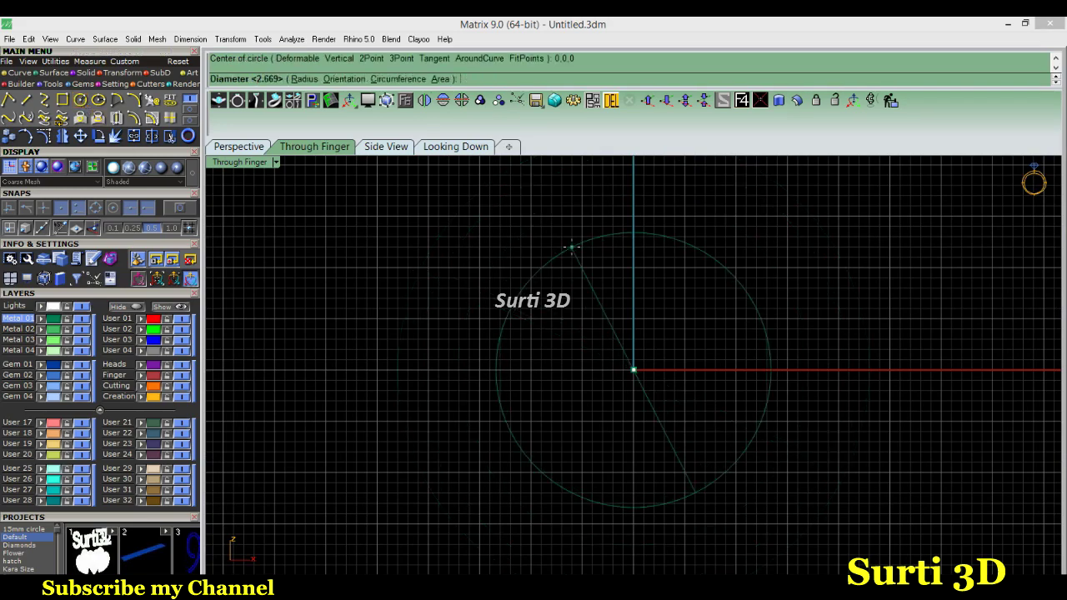
{"action": "type", "text": "59"}
{"action": "key", "text": "Return"}
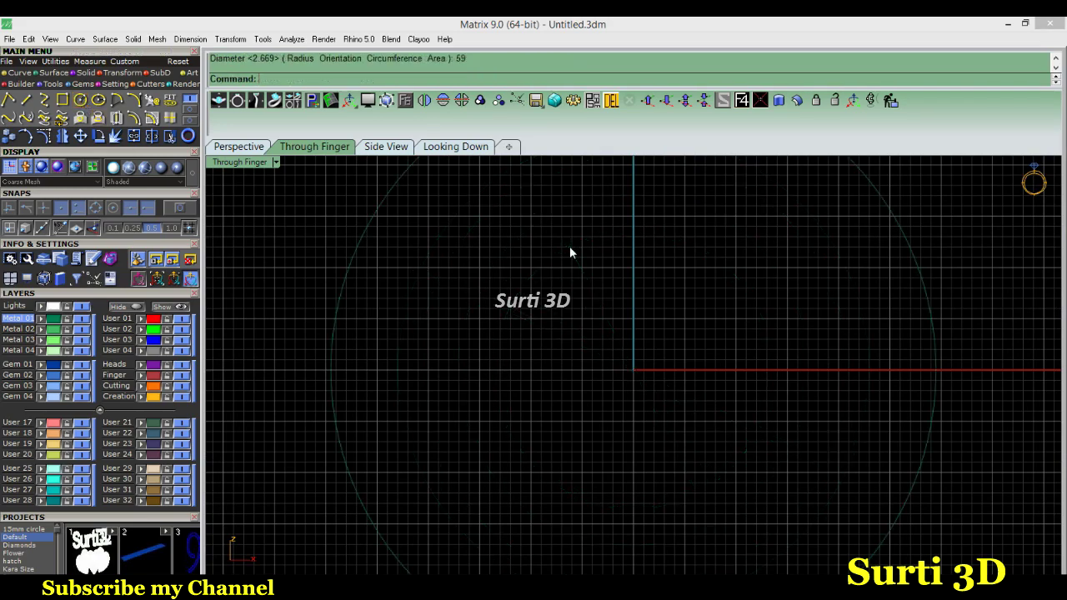
- Start offsetting the circle by 1.3
{"action": "scroll", "coordinate": [554, 247], "scroll_direction": "down", "scroll_amount": 3}
{"action": "left_click", "coordinate": [133, 118]}
{"action": "left_click", "coordinate": [563, 276]}
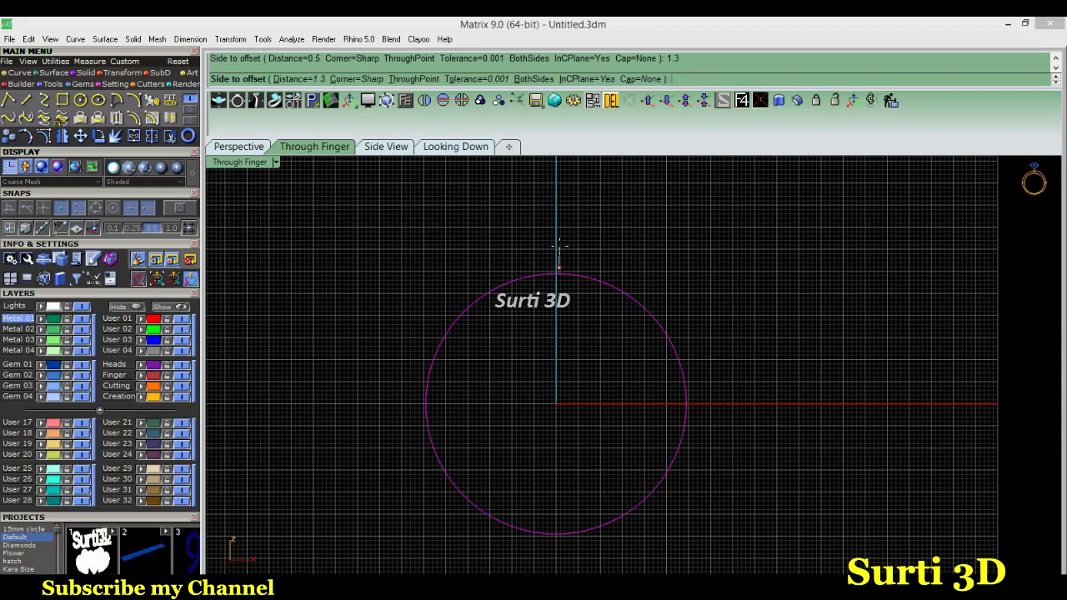
- Confirm the 1.3 outward offset of the circle
{"action": "key", "text": "Return"}
{"action": "scroll", "coordinate": [555, 272], "scroll_direction": "up", "scroll_amount": 2}
{"action": "scroll", "coordinate": [555, 272], "scroll_direction": "up", "scroll_amount": 2}
- With the outer circle selected, make User 01 current and hide Metal 01
{"action": "left_click", "coordinate": [555, 260]}
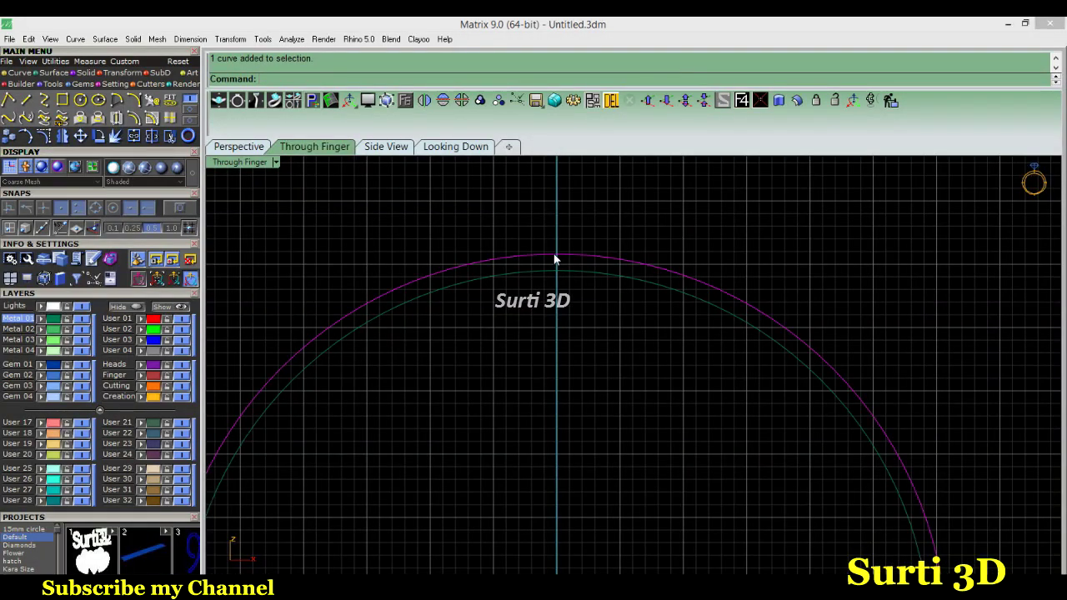
{"action": "left_click", "coordinate": [347, 238]}
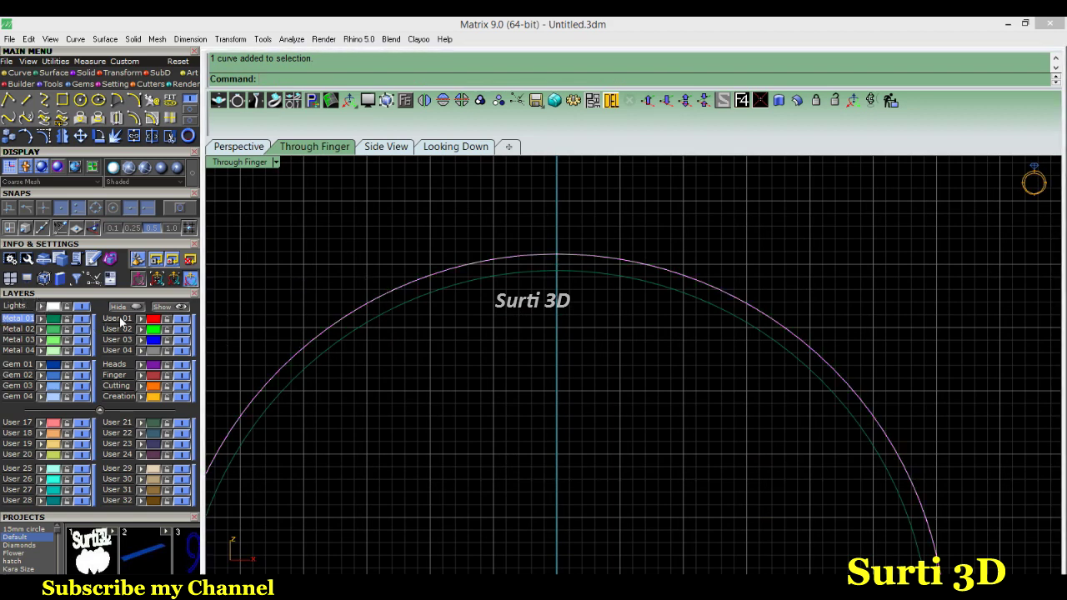
{"action": "left_click", "coordinate": [116, 319]}
{"action": "left_click", "coordinate": [81, 318]}
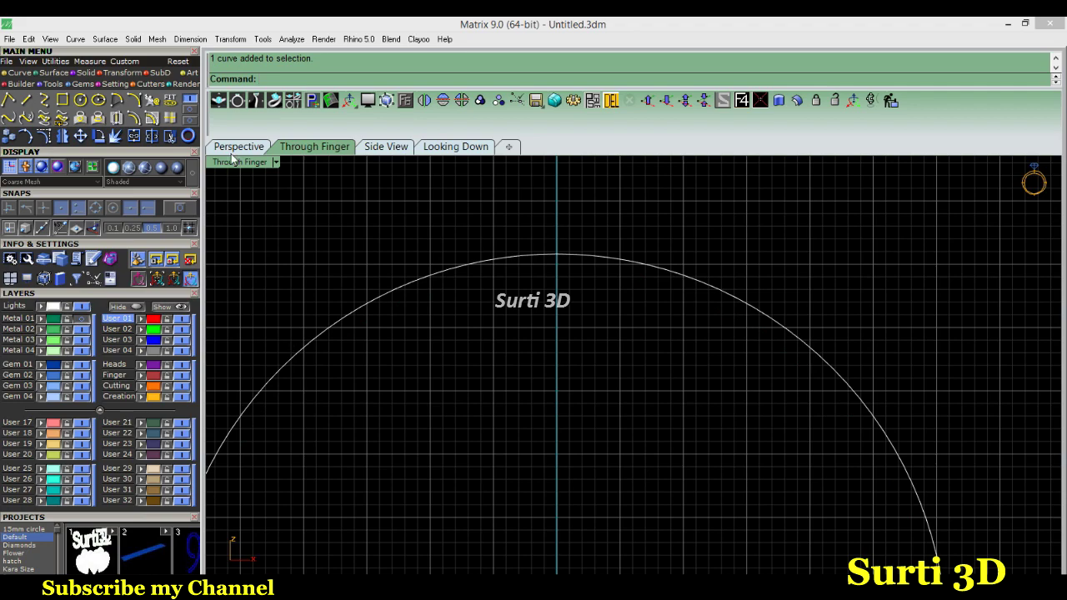
{"action": "scroll", "coordinate": [471, 237], "scroll_direction": "down", "scroll_amount": 2}
{"action": "scroll", "coordinate": [471, 237], "scroll_direction": "down", "scroll_amount": 2}
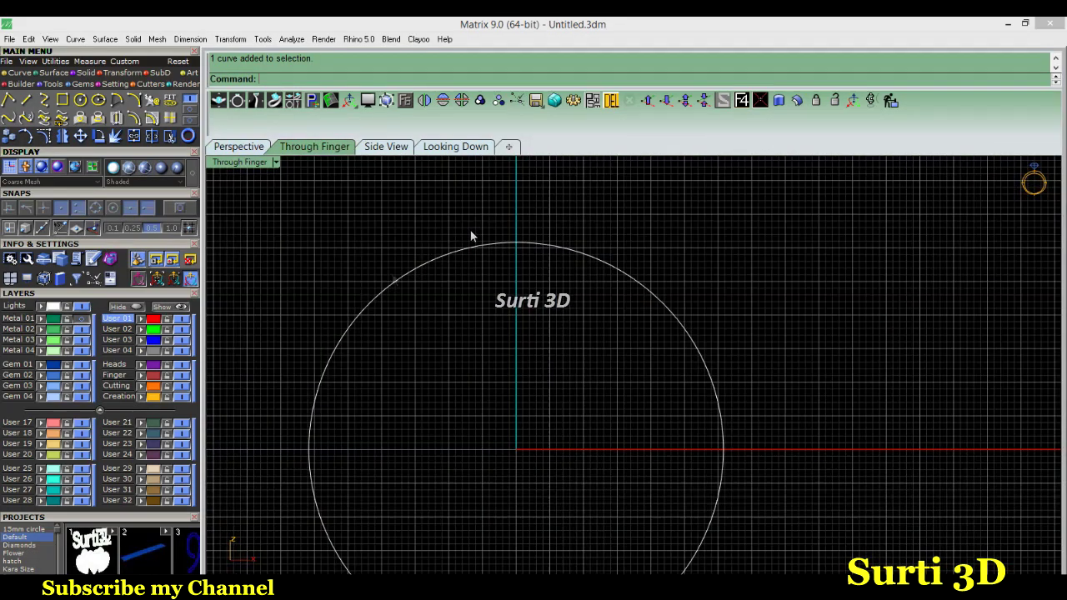
- Draw a vertical line straight up from the origin 0,0,0
{"action": "left_click", "coordinate": [26, 99]}
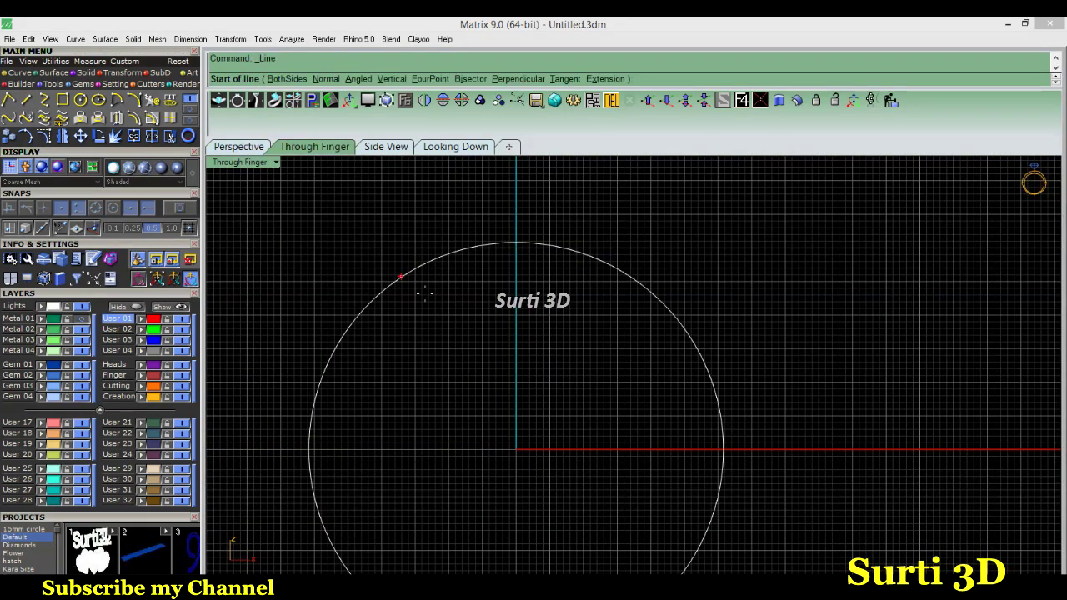
{"action": "type", "text": "0,0,0"}
{"action": "key", "text": "Return"}
{"action": "left_click", "coordinate": [517, 169]}
- Polar-array the vertical line 12 times around 0,0,0
{"action": "left_click", "coordinate": [518, 201]}
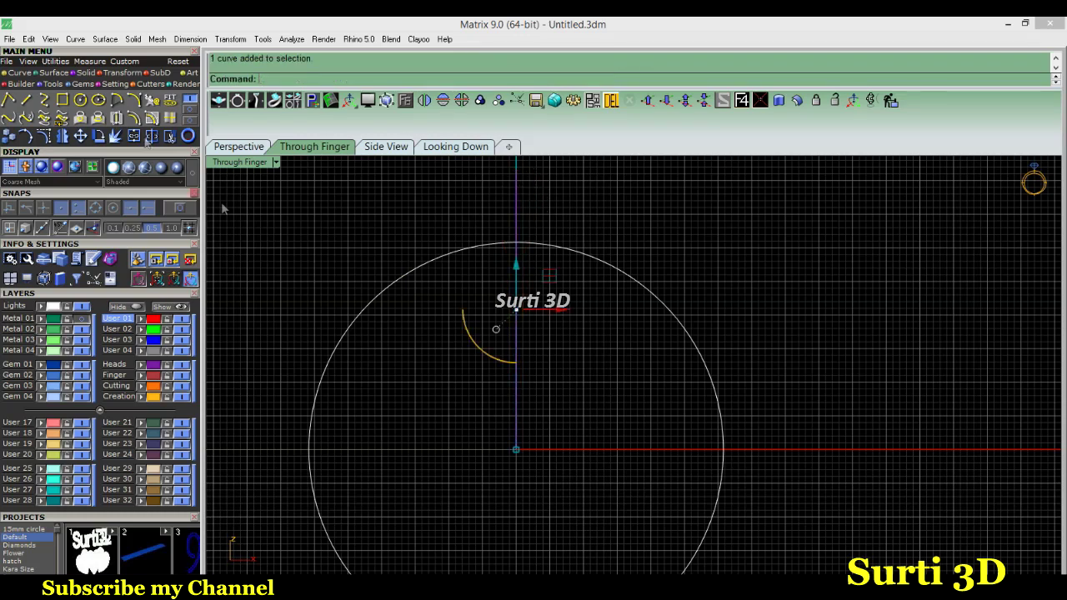
{"action": "left_click", "coordinate": [123, 72]}
{"action": "left_click", "coordinate": [152, 99]}
{"action": "type", "text": "0,0,0"}
{"action": "key", "text": "Return"}
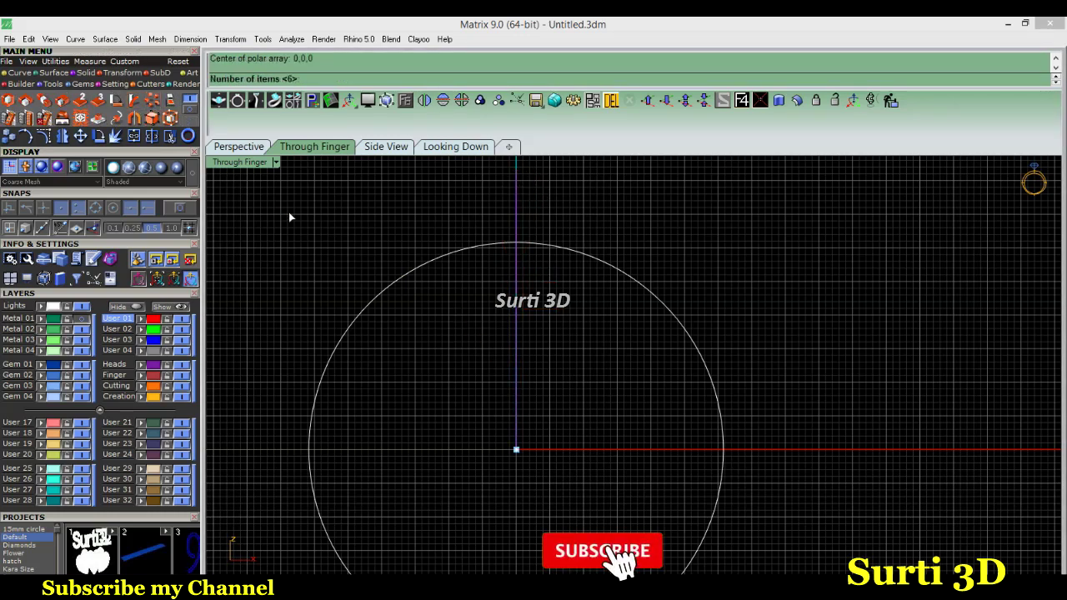
{"action": "key", "text": "Return"}
{"action": "key", "text": "Return"}
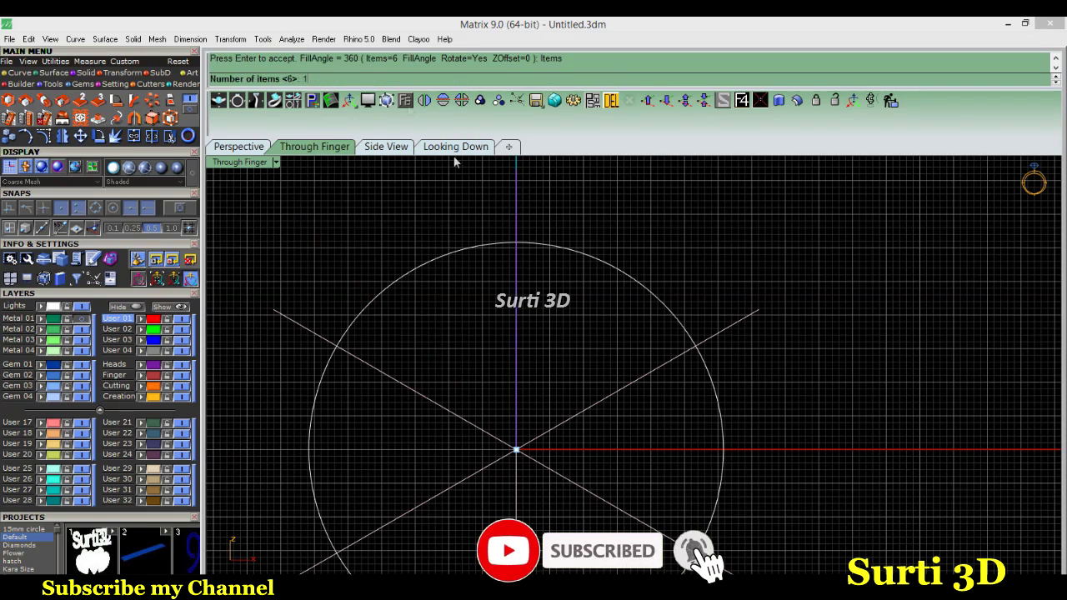
{"action": "type", "text": "12"}
{"action": "key", "text": "Return"}
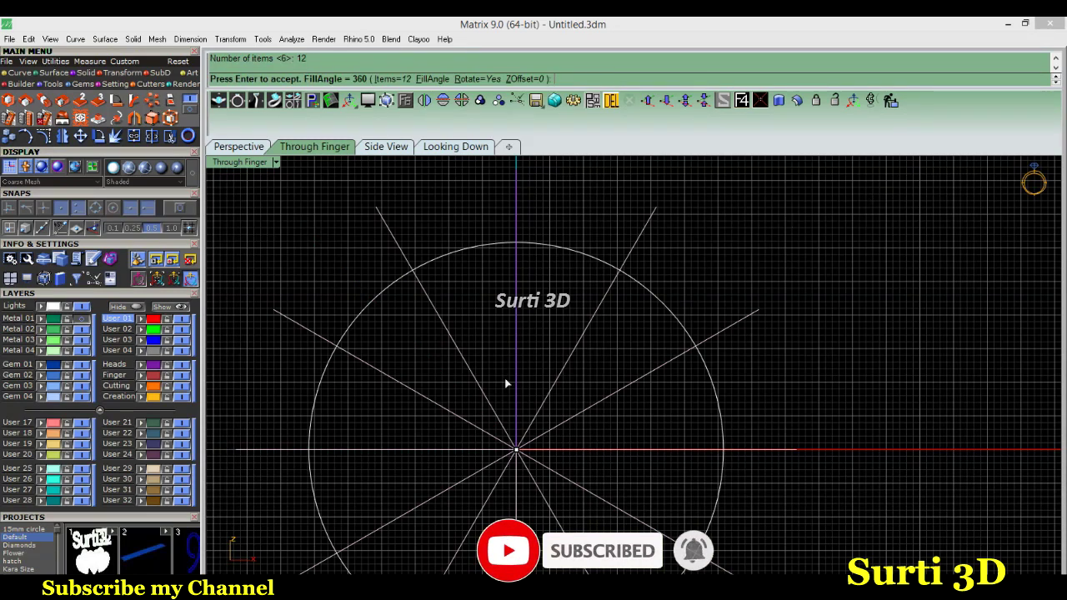
{"action": "key", "text": "Return"}
- Delete all radial lines except the two forming a 60° V, keeping the circle
{"action": "left_click_drag", "start_coordinate": [844, 205], "coordinate": [306, 506]}
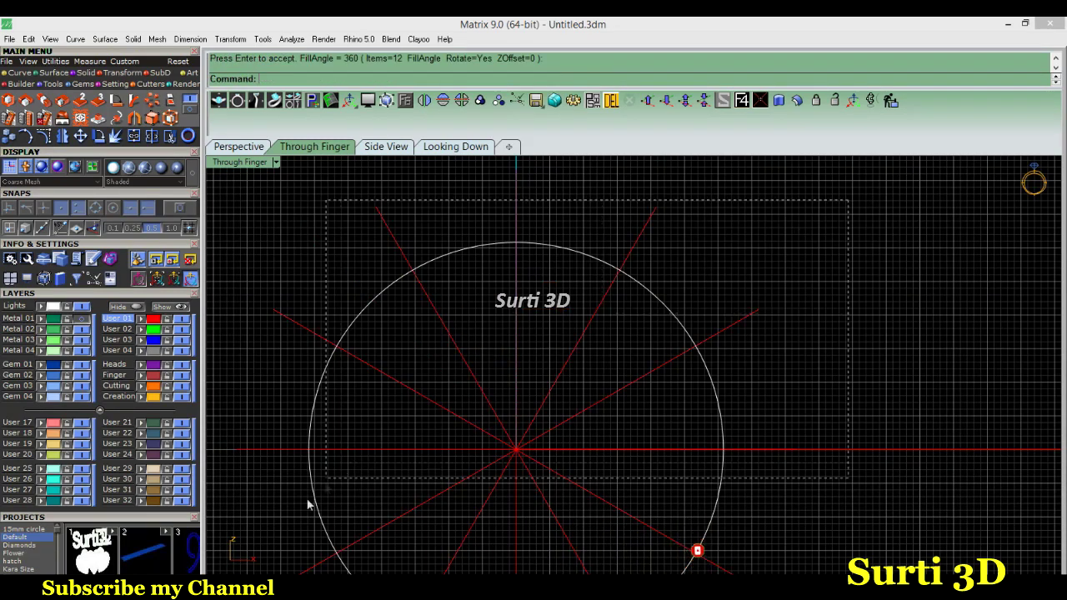
{"action": "left_click", "coordinate": [436, 313], "text": "ctrl"}
{"action": "left_click", "coordinate": [649, 288], "text": "ctrl"}
{"action": "left_click", "coordinate": [611, 101]}
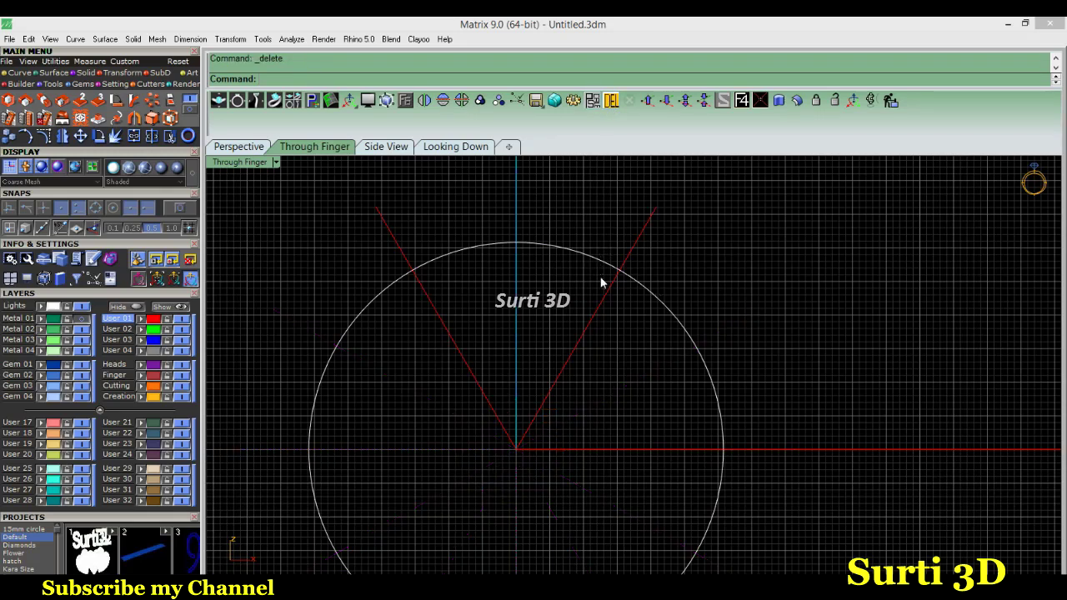
- Split the circle into two arcs using the V lines as cutters
{"action": "left_click", "coordinate": [687, 333]}
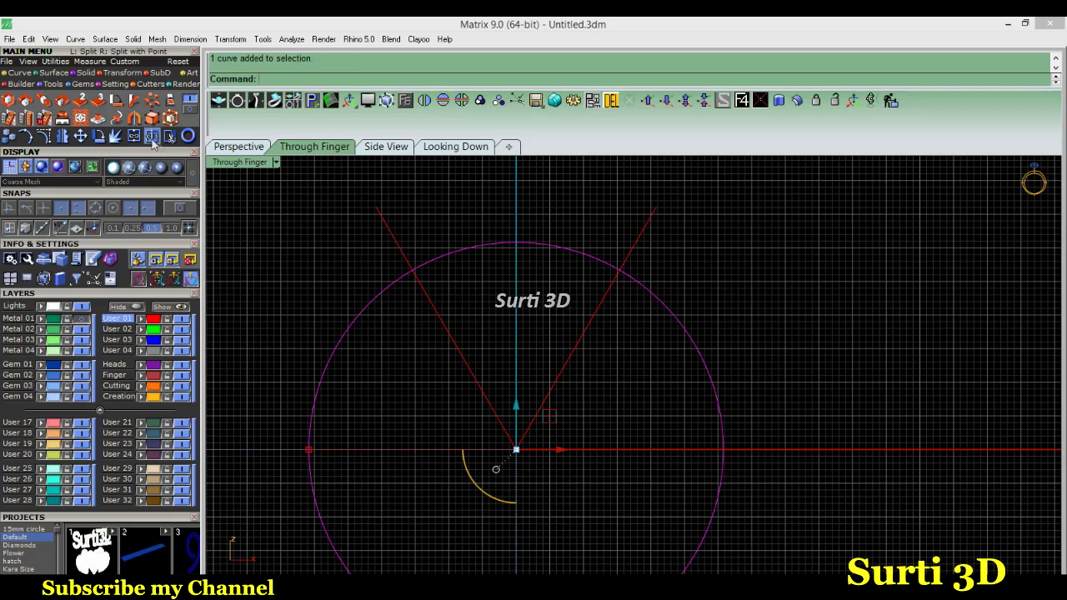
{"action": "right_click", "coordinate": [496, 469]}
{"action": "left_click", "coordinate": [515, 444]}
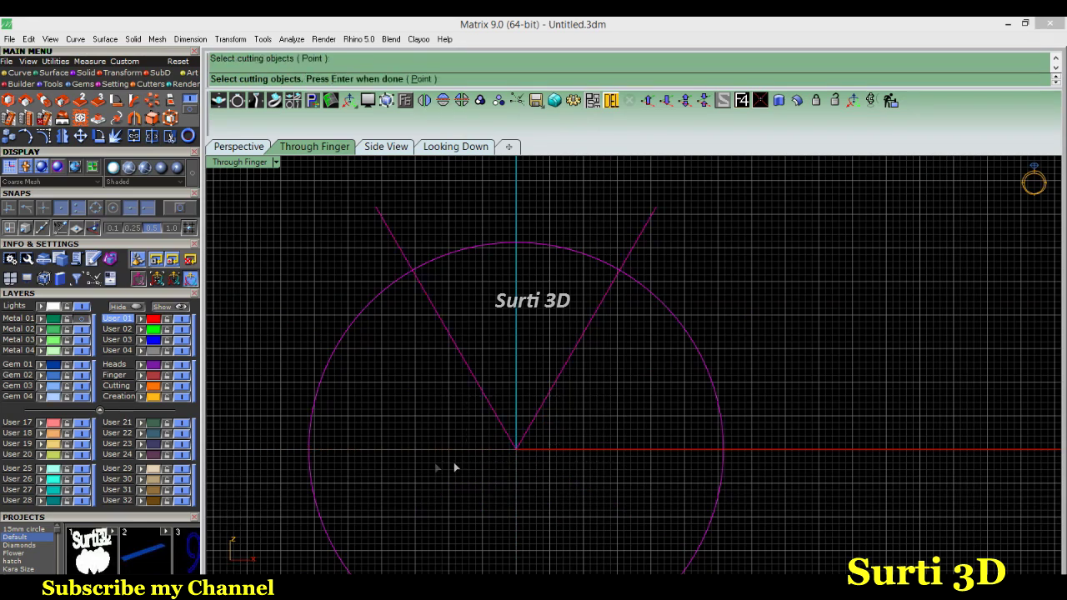
{"action": "key", "text": "Return"}
- Delete the lower arc and both V lines, then view the top arc from the side
{"action": "left_click", "coordinate": [664, 306]}
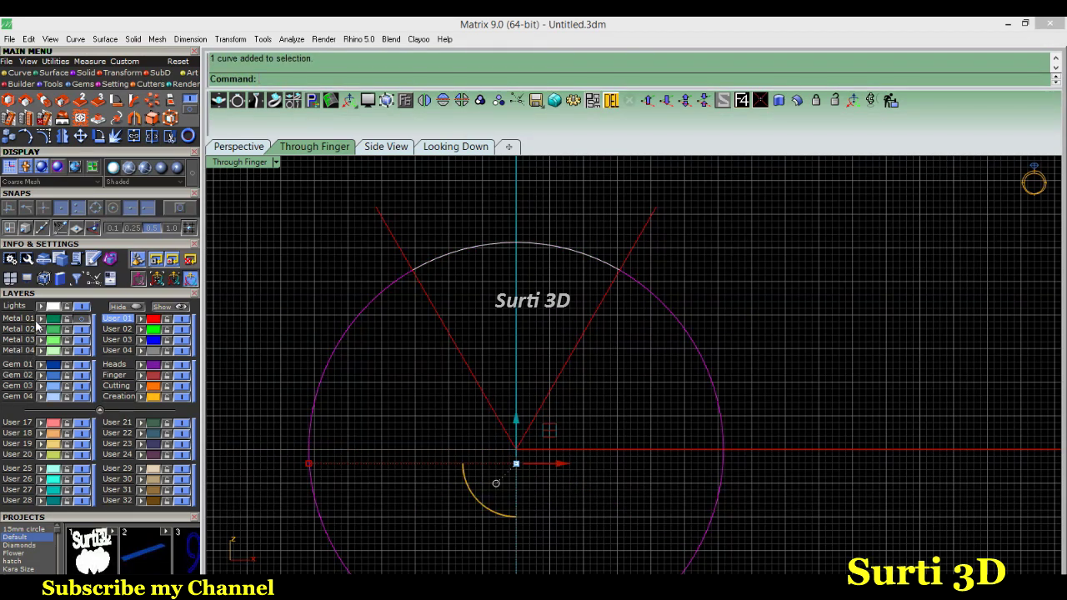
{"action": "key", "text": "Delete"}
{"action": "left_click_drag", "start_coordinate": [692, 351], "coordinate": [441, 465]}
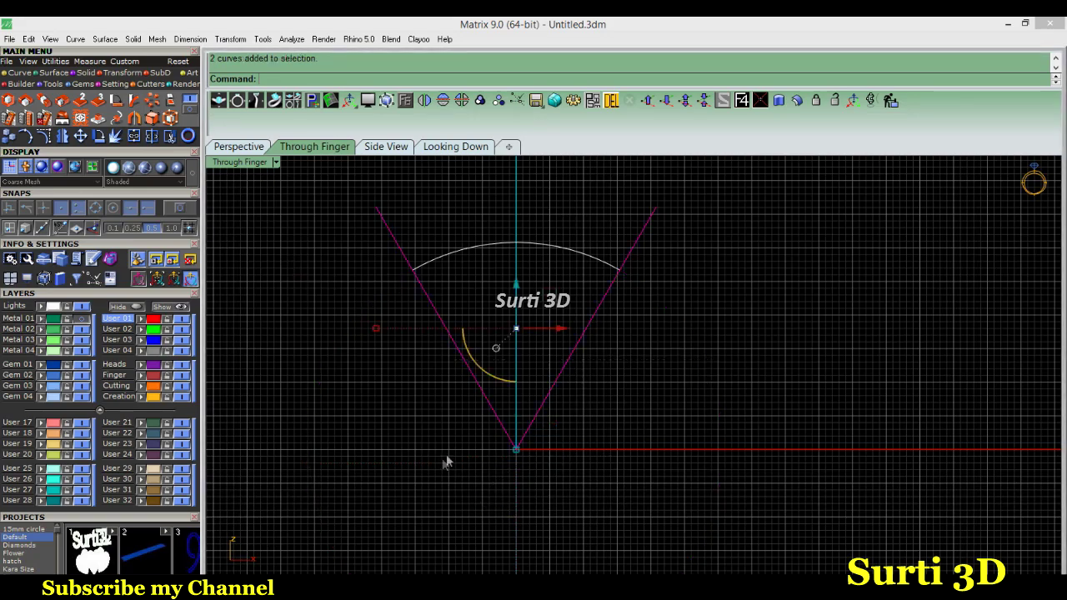
{"action": "key", "text": "Delete"}
{"action": "left_click", "coordinate": [567, 253]}
{"action": "left_click", "coordinate": [386, 147]}
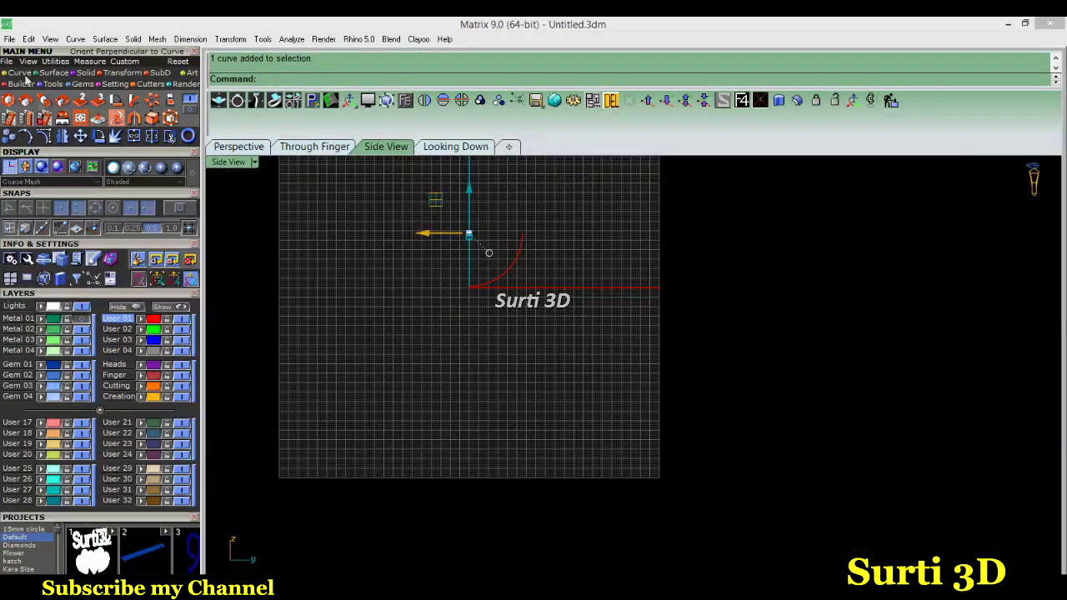
- Offset the top arc 7.5 to both sides, then orbit into Perspective
{"action": "left_click", "coordinate": [18, 72]}
{"action": "left_click", "coordinate": [133, 118]}
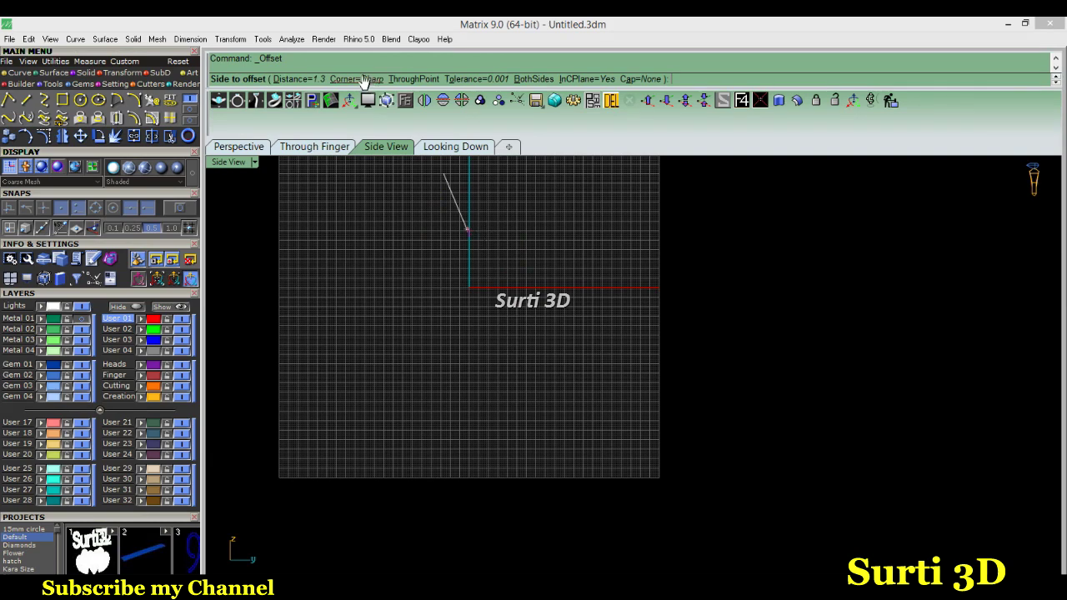
{"action": "left_click", "coordinate": [305, 79]}
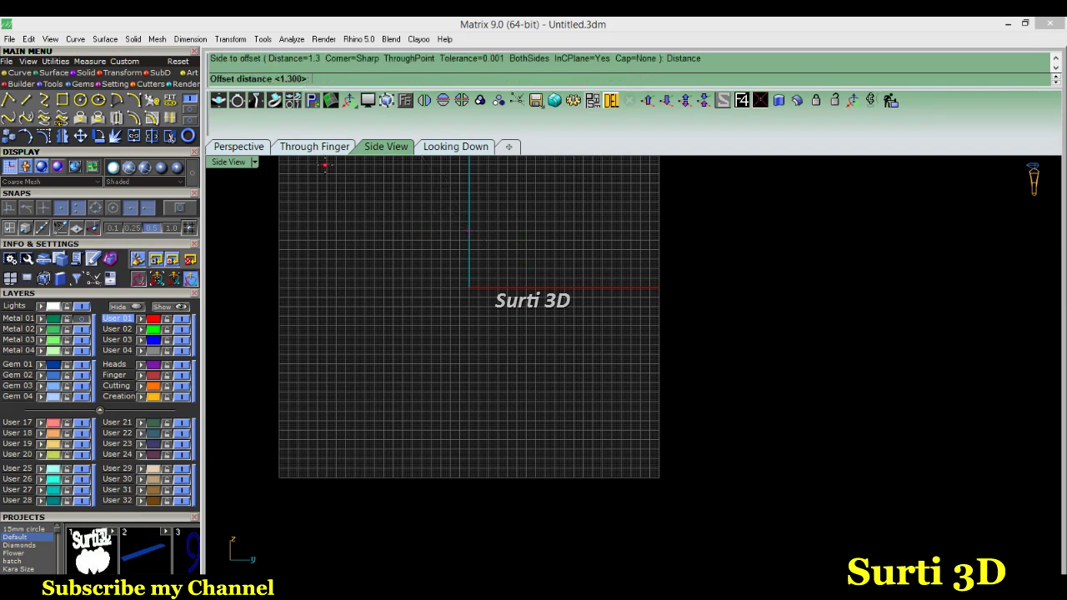
{"action": "type", "text": "7.5"}
{"action": "key", "text": "Return"}
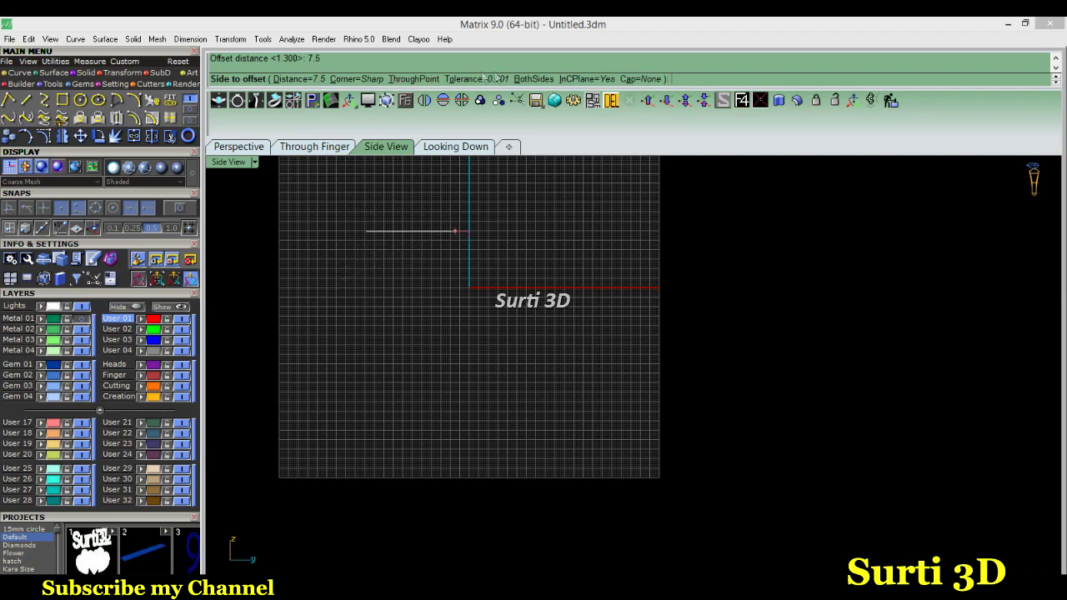
{"action": "left_click", "coordinate": [534, 79]}
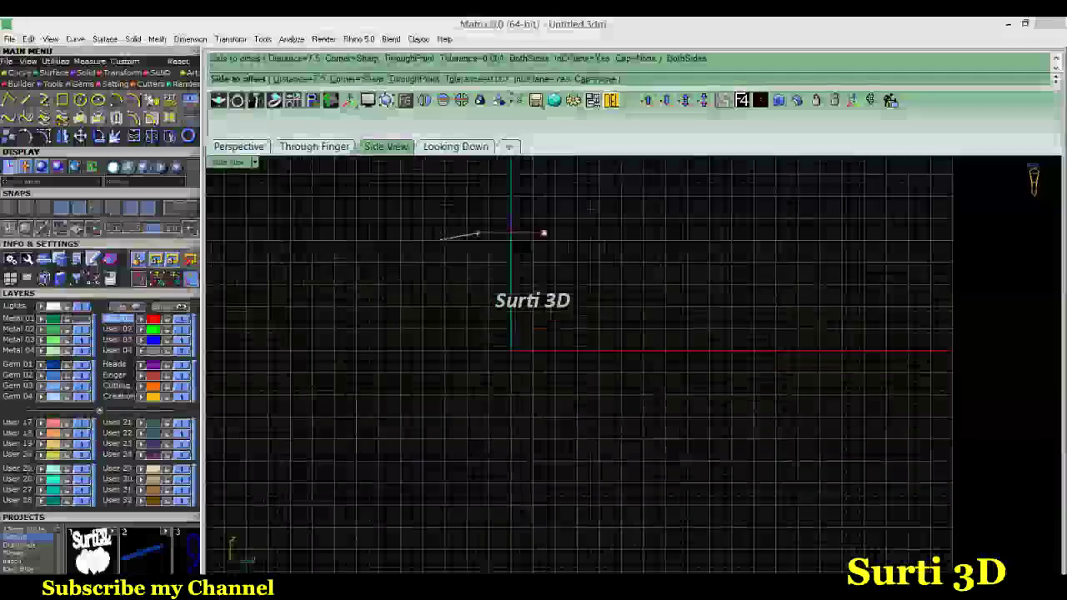
{"action": "left_click", "coordinate": [591, 214]}
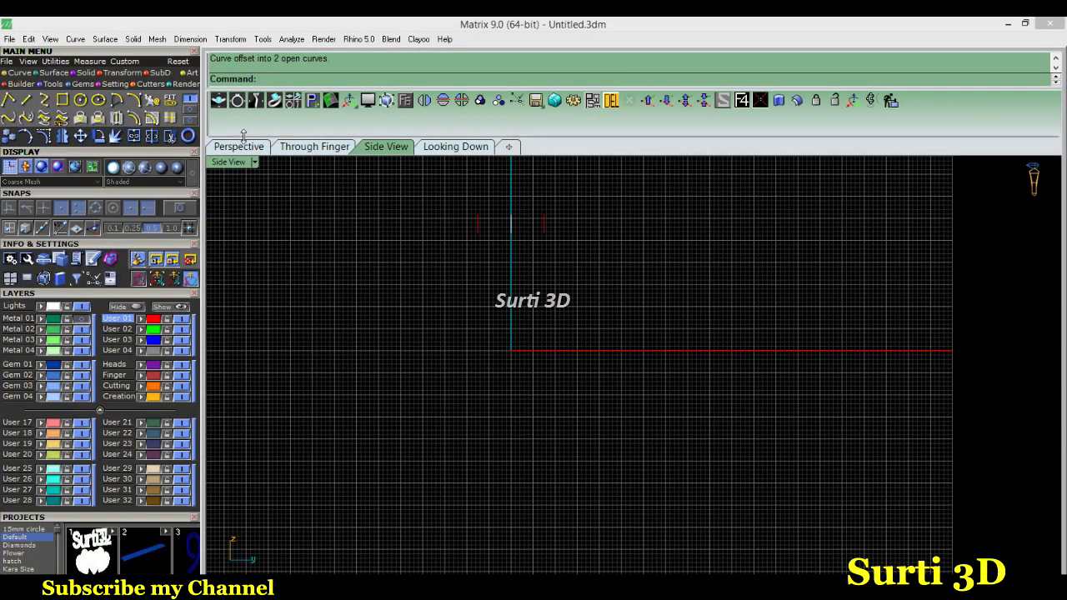
{"action": "right_click_drag", "start_coordinate": [282, 192], "coordinate": [528, 271]}
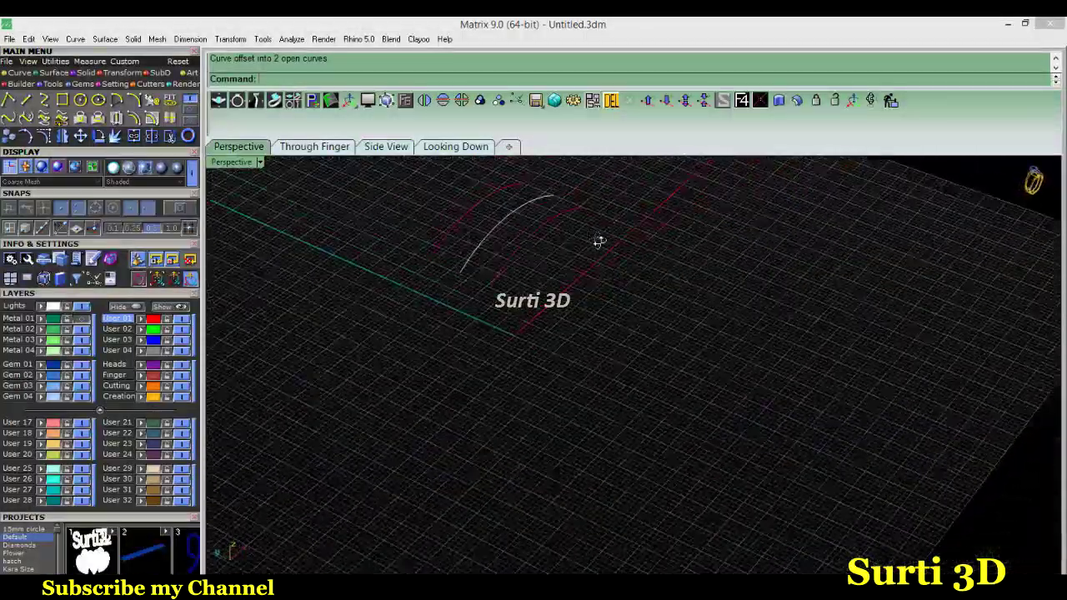
- Join the top and bottom ends of the offset arcs with lines and select all four curves
{"action": "left_click", "coordinate": [517, 261]}
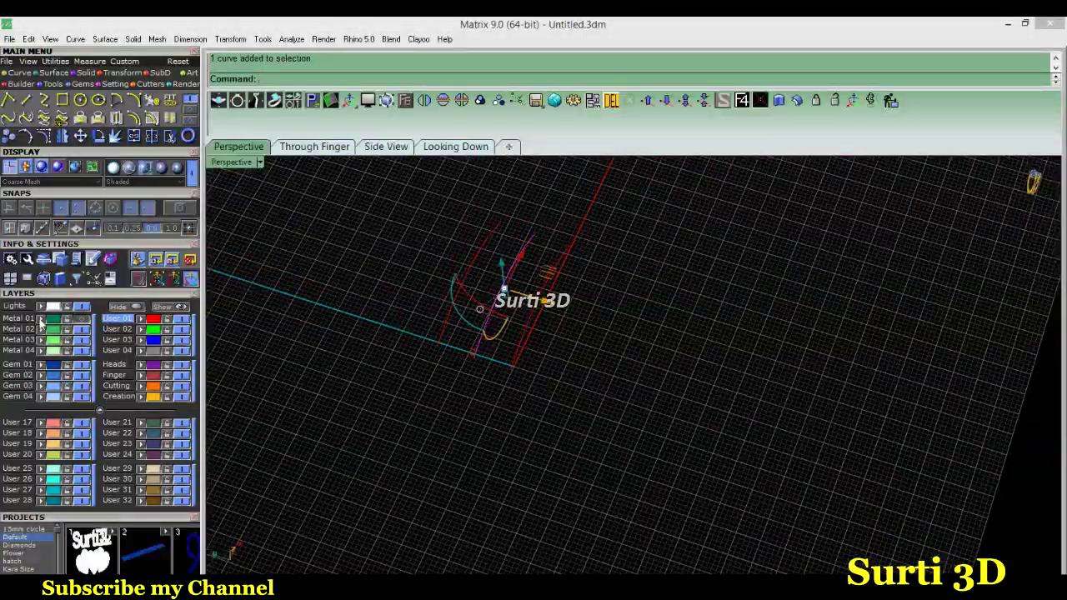
{"action": "mouse_move", "coordinate": [389, 364]}
{"action": "right_mouse_down"}
{"action": "mouse_move", "coordinate": [419, 341]}
{"action": "mouse_move", "coordinate": [471, 338]}
{"action": "mouse_move", "coordinate": [479, 375]}
{"action": "mouse_move", "coordinate": [509, 385]}
{"action": "right_mouse_up"}
{"action": "left_click", "coordinate": [26, 98]}
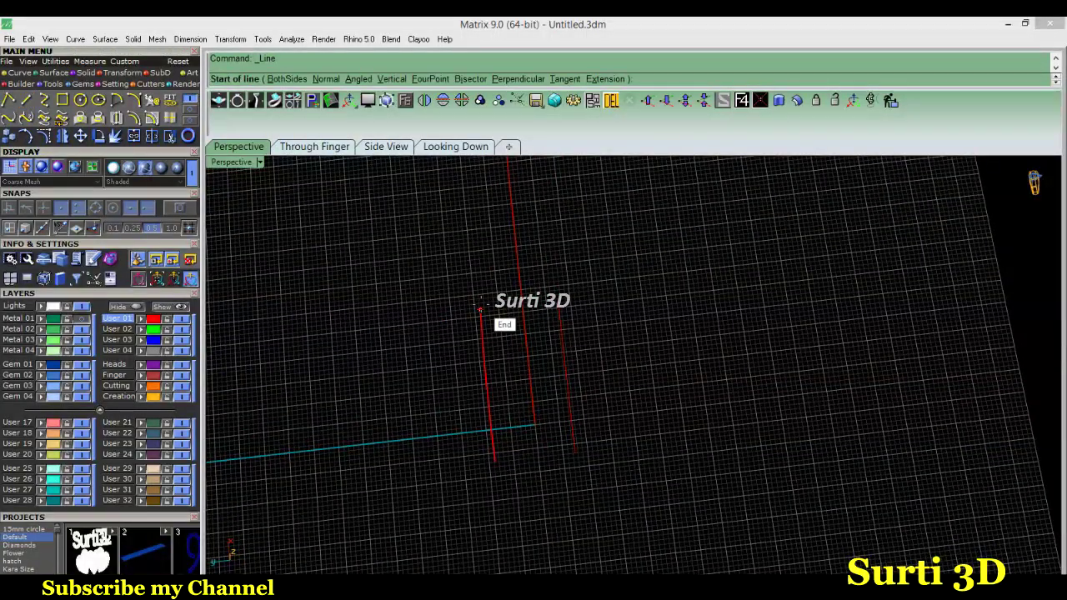
{"action": "left_click", "coordinate": [480, 309]}
{"action": "left_click", "coordinate": [560, 311]}
{"action": "right_click", "coordinate": [535, 440]}
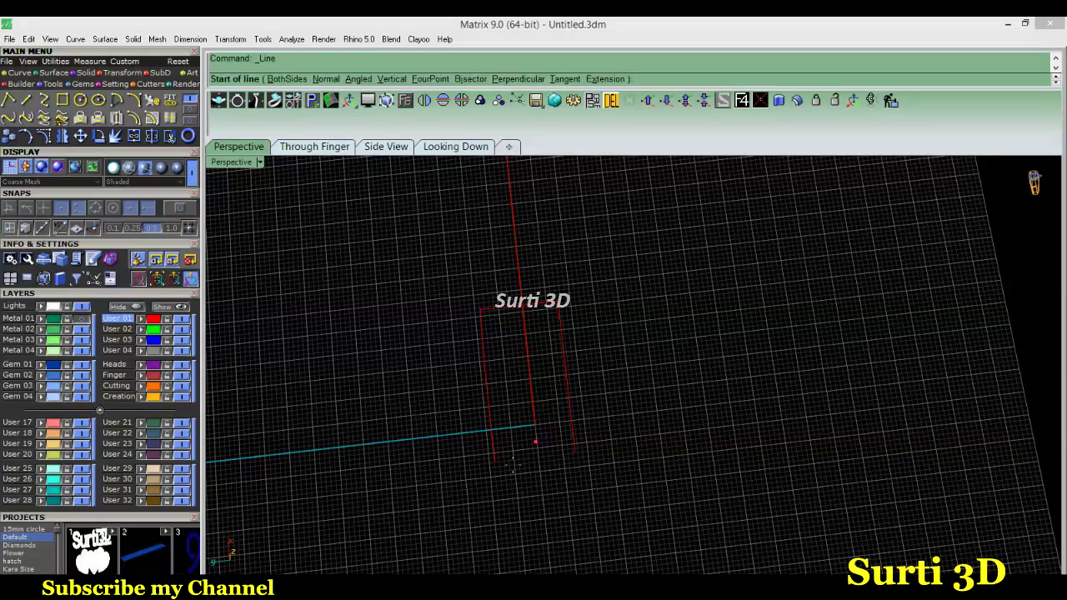
{"action": "left_click", "coordinate": [494, 459]}
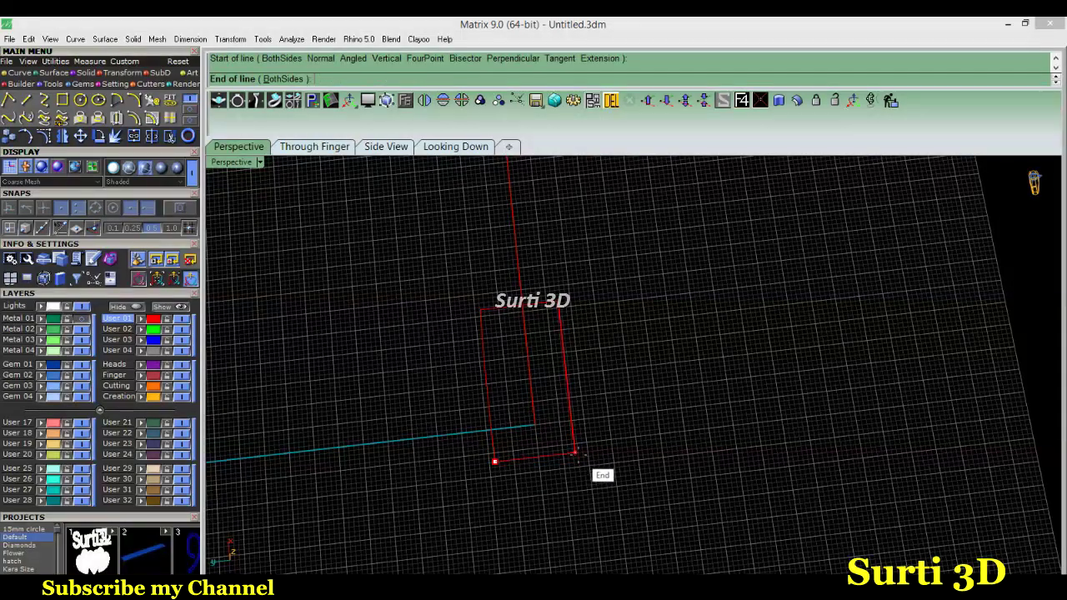
{"action": "left_click", "coordinate": [575, 451]}
{"action": "mouse_move", "coordinate": [653, 388]}
{"action": "right_mouse_down"}
{"action": "mouse_move", "coordinate": [539, 440]}
{"action": "mouse_move", "coordinate": [634, 272]}
{"action": "mouse_move", "coordinate": [562, 374]}
{"action": "mouse_move", "coordinate": [561, 348]}
{"action": "mouse_move", "coordinate": [542, 402]}
{"action": "mouse_move", "coordinate": [548, 392]}
{"action": "right_mouse_up"}
{"action": "left_click_drag", "start_coordinate": [567, 397], "coordinate": [443, 476]}
{"action": "mouse_move", "coordinate": [443, 476]}
{"action": "right_mouse_down"}
{"action": "mouse_move", "coordinate": [505, 369]}
{"action": "mouse_move", "coordinate": [574, 333]}
{"action": "mouse_move", "coordinate": [533, 383]}
{"action": "right_mouse_up"}
- Create a Curve Network surface from the four outline curves
{"action": "left_click", "coordinate": [55, 72]}
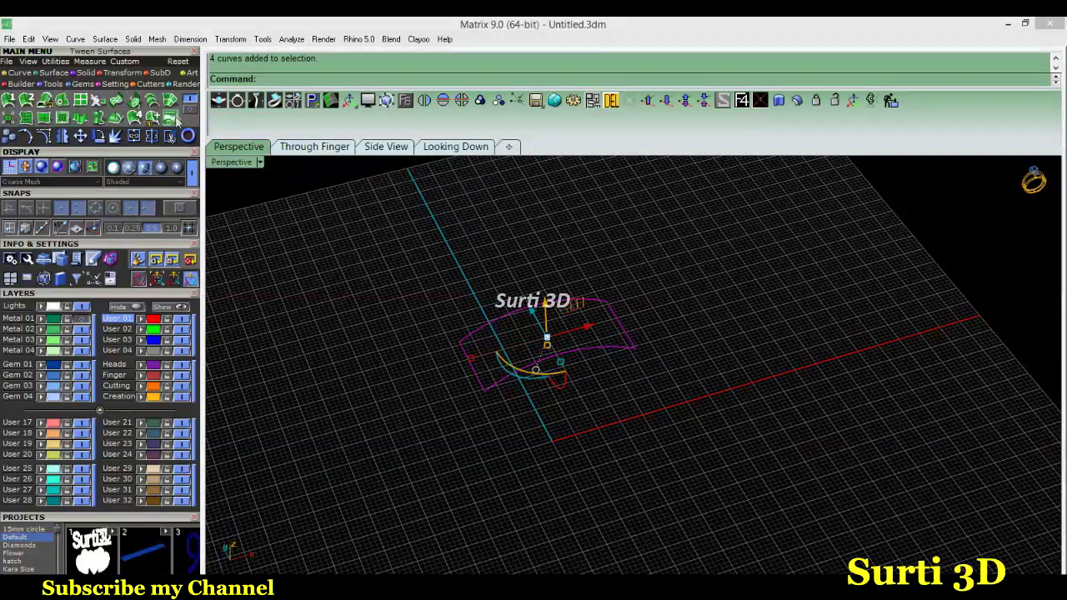
{"action": "left_click", "coordinate": [171, 100]}
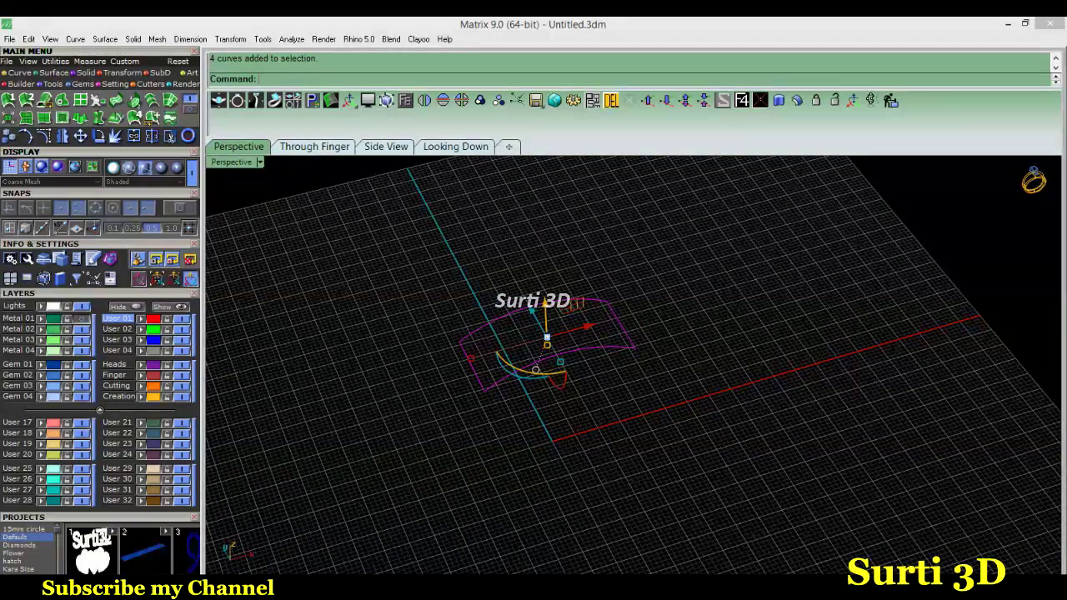
{"action": "left_click", "coordinate": [594, 401]}
{"action": "mouse_move", "coordinate": [586, 429]}
{"action": "right_mouse_down"}
{"action": "mouse_move", "coordinate": [558, 411]}
{"action": "mouse_move", "coordinate": [582, 443]}
{"action": "right_mouse_up"}
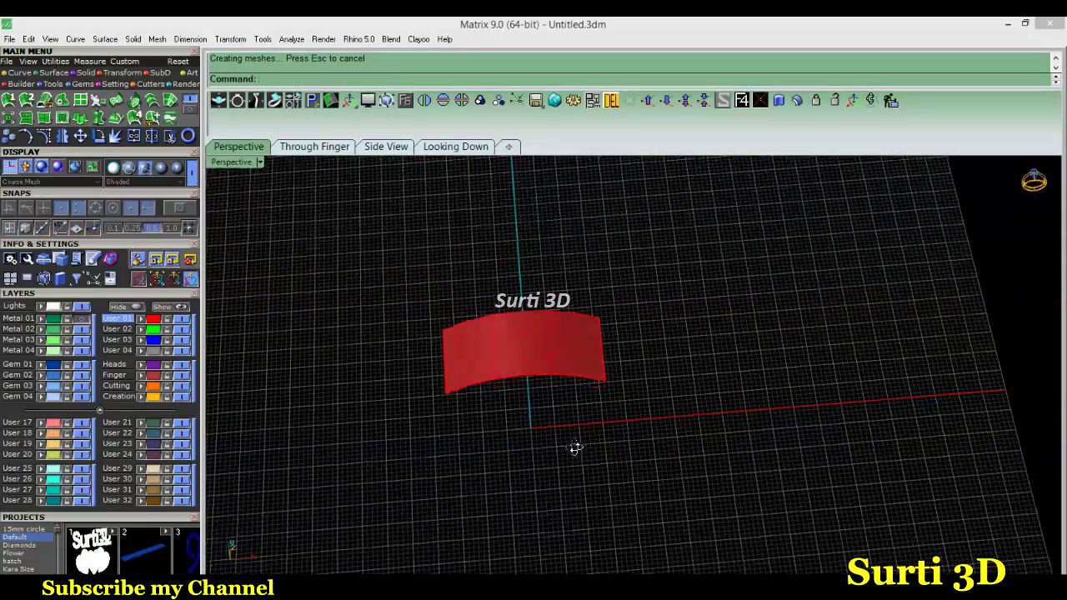
- Move the new surface to another layer and delete the four outline curves
{"action": "left_click", "coordinate": [489, 356]}
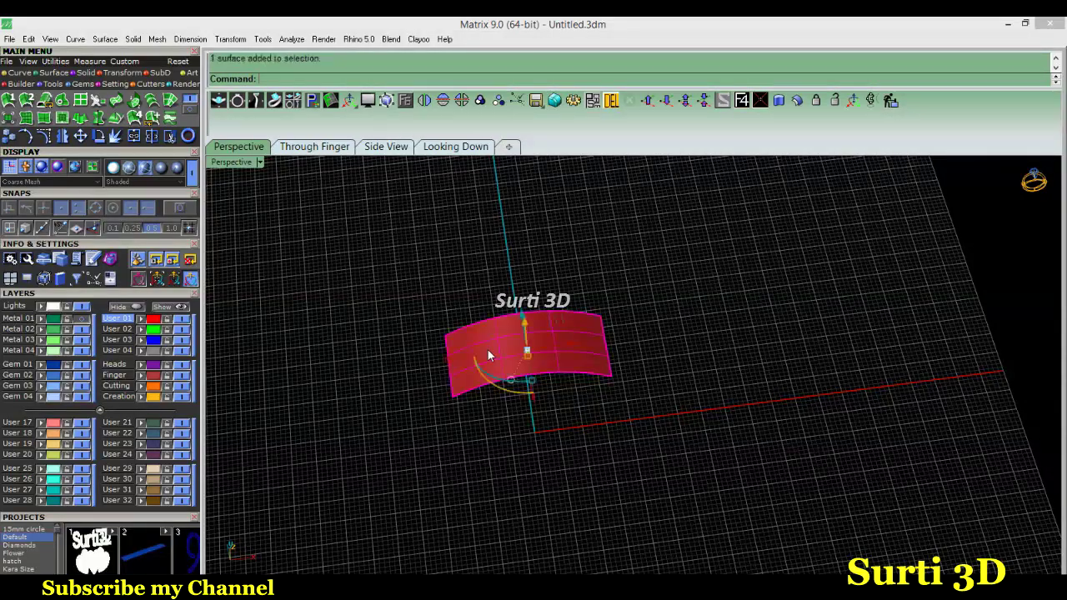
{"action": "left_click", "coordinate": [40, 354]}
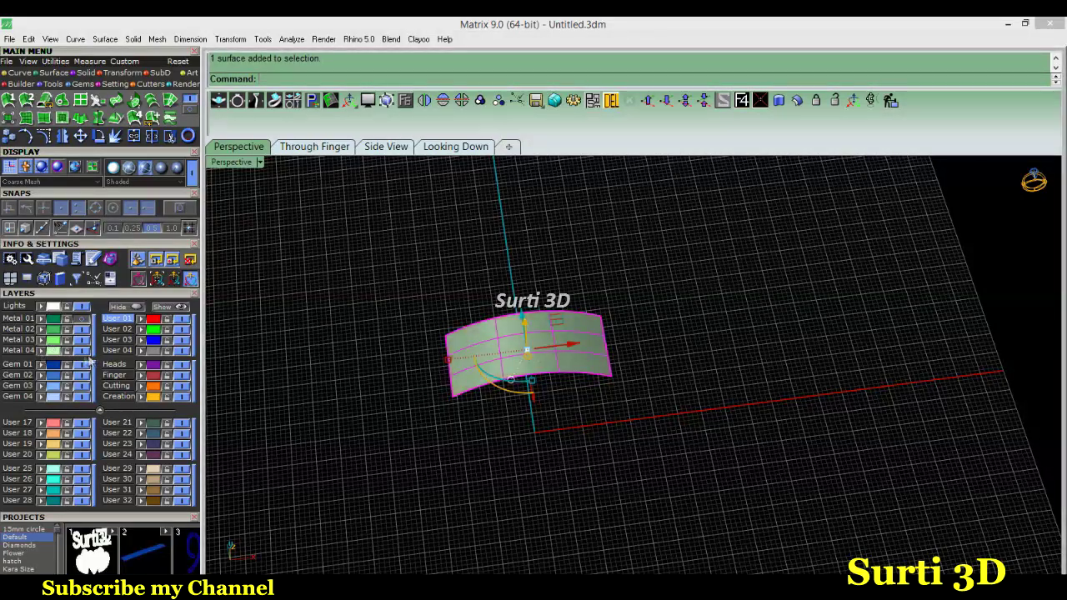
{"action": "left_click_drag", "start_coordinate": [394, 443], "coordinate": [395, 444]}
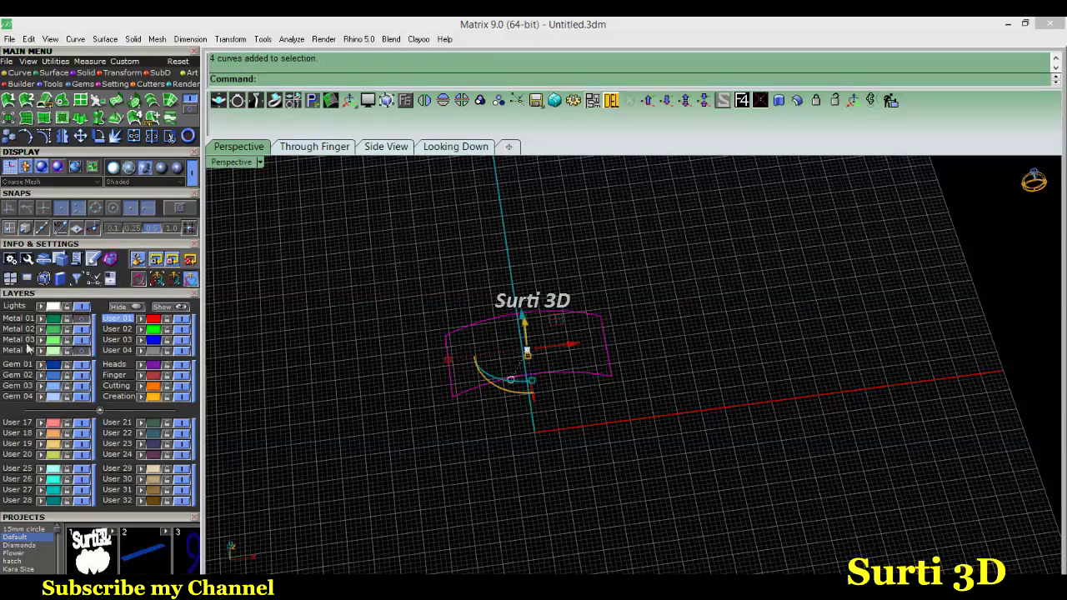
{"action": "key", "text": "Delete"}
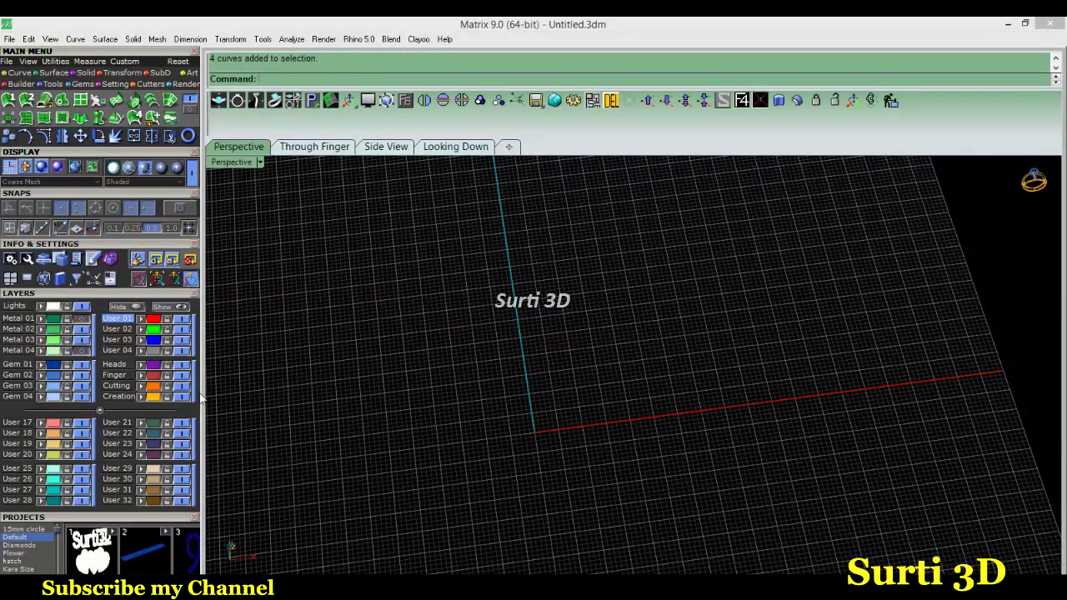
- Reveal the Metal layer, create flat UV curves from the surface, and view them Looking Down
{"action": "left_click", "coordinate": [81, 356]}
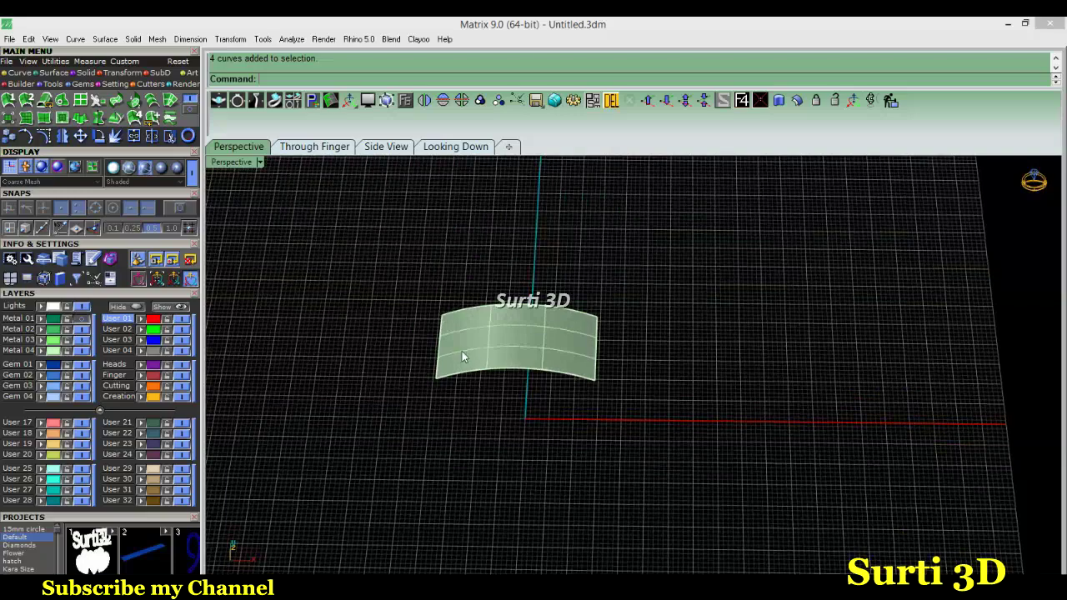
{"action": "left_click", "coordinate": [483, 346]}
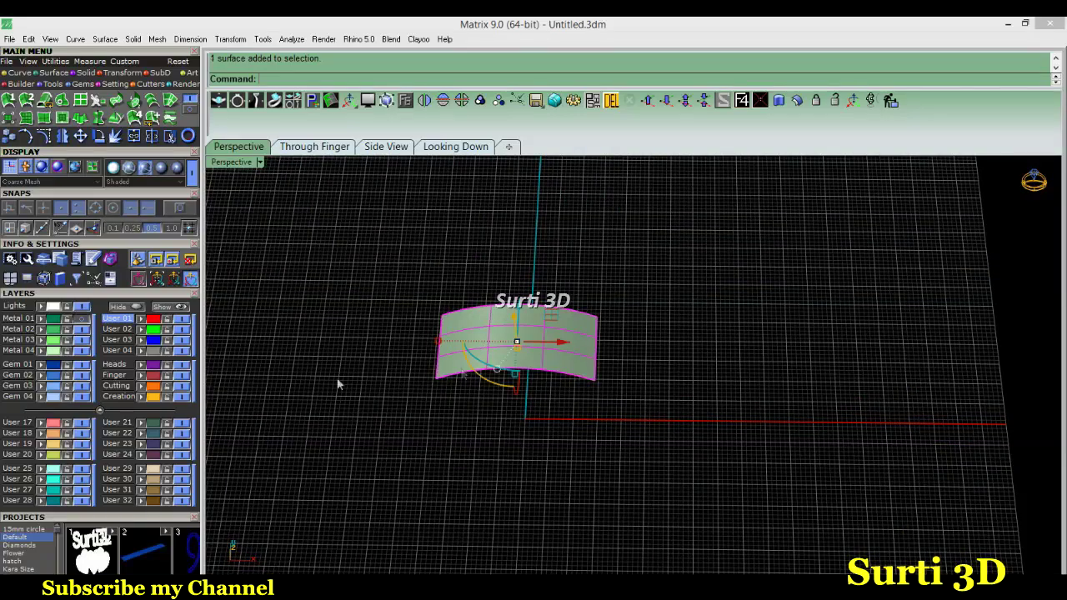
{"action": "left_click", "coordinate": [17, 74]}
{"action": "left_click", "coordinate": [61, 102]}
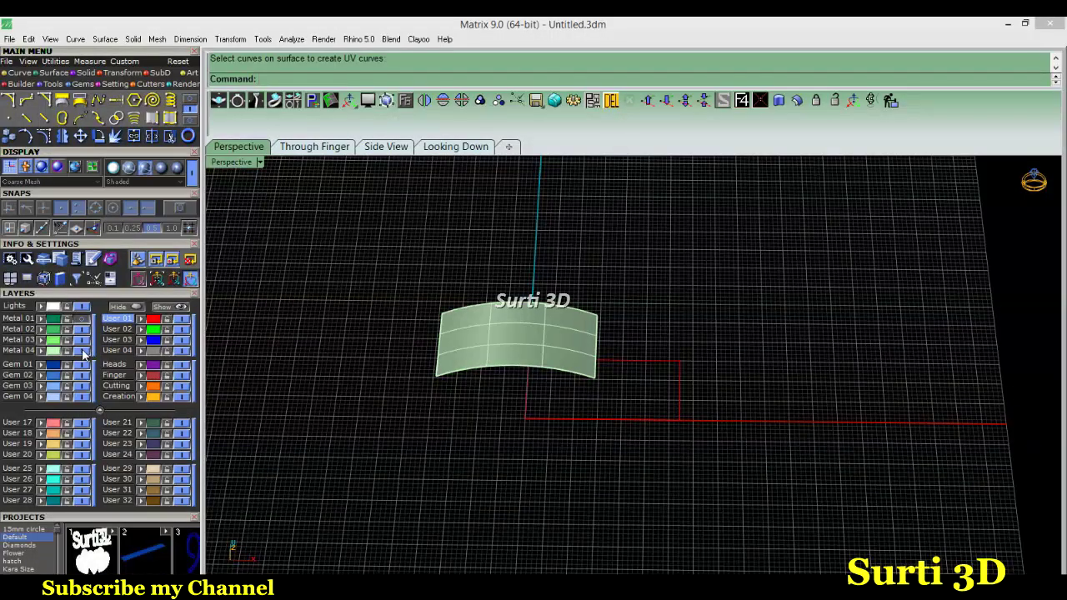
{"action": "left_click", "coordinate": [601, 361]}
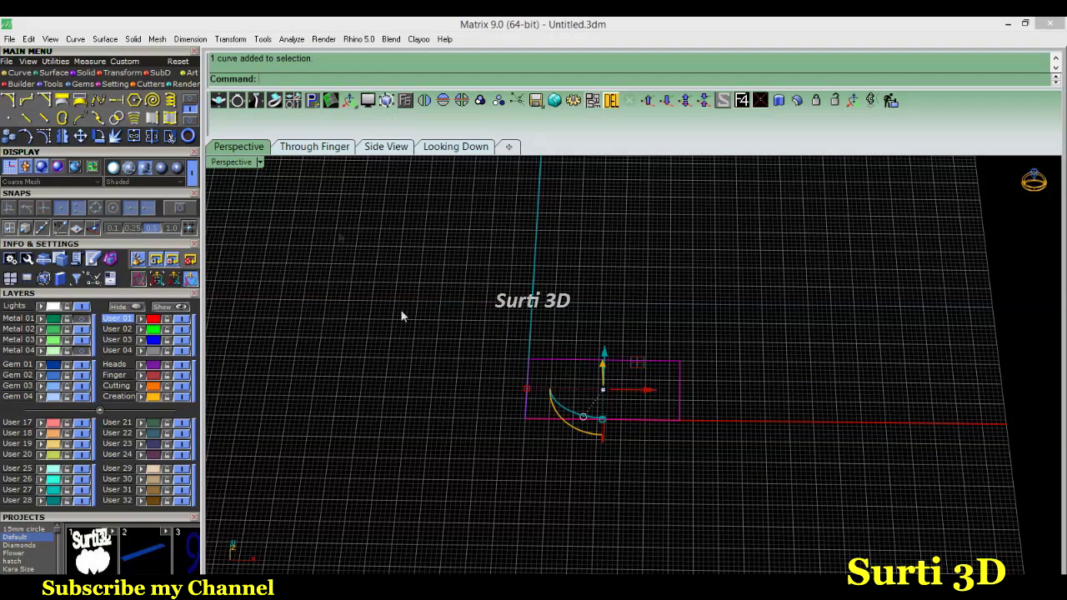
{"action": "left_click", "coordinate": [444, 148]}
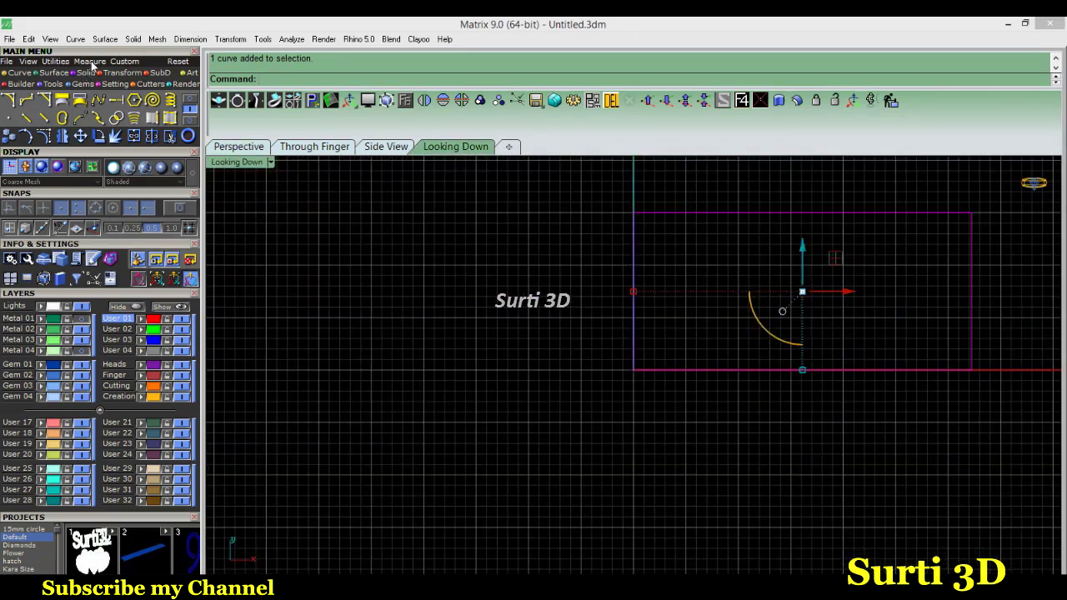
- Centre the flat rectangle and arc on the origin
{"action": "left_click", "coordinate": [55, 62]}
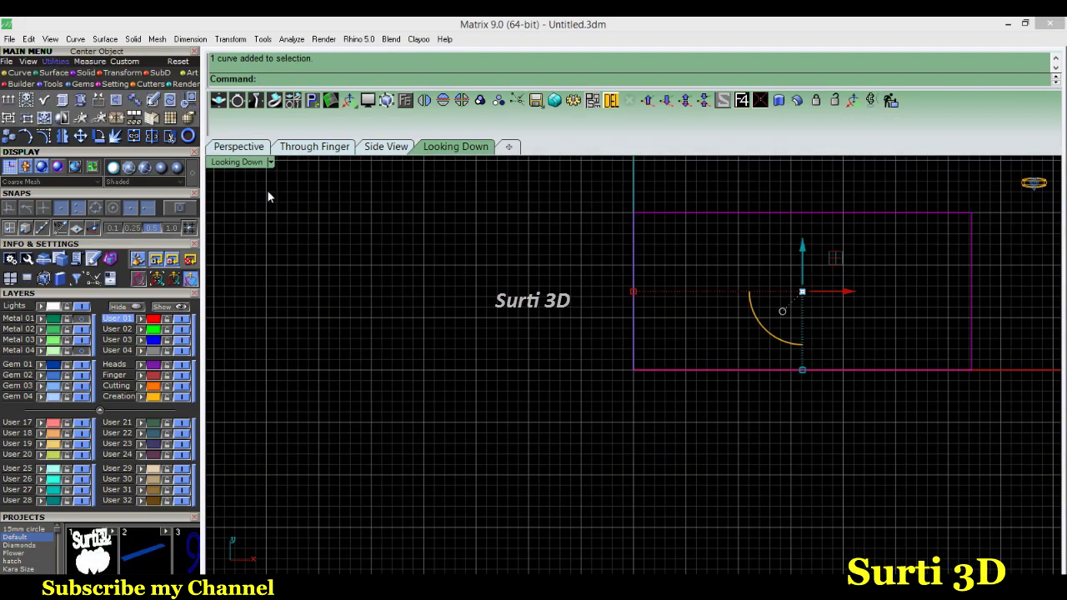
{"action": "left_click", "coordinate": [552, 405]}
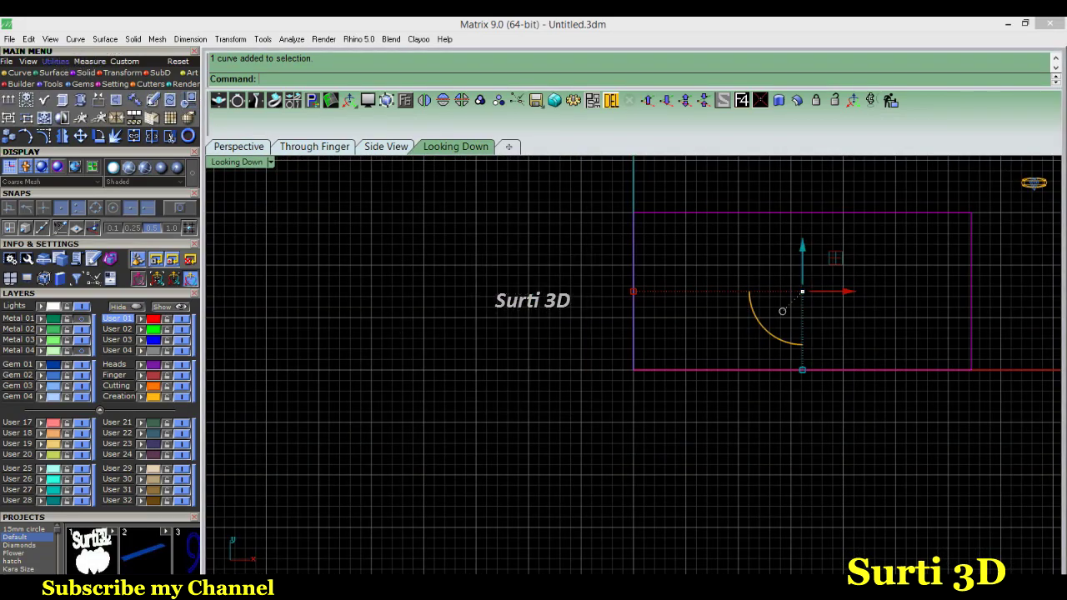
{"action": "key", "text": "Escape"}
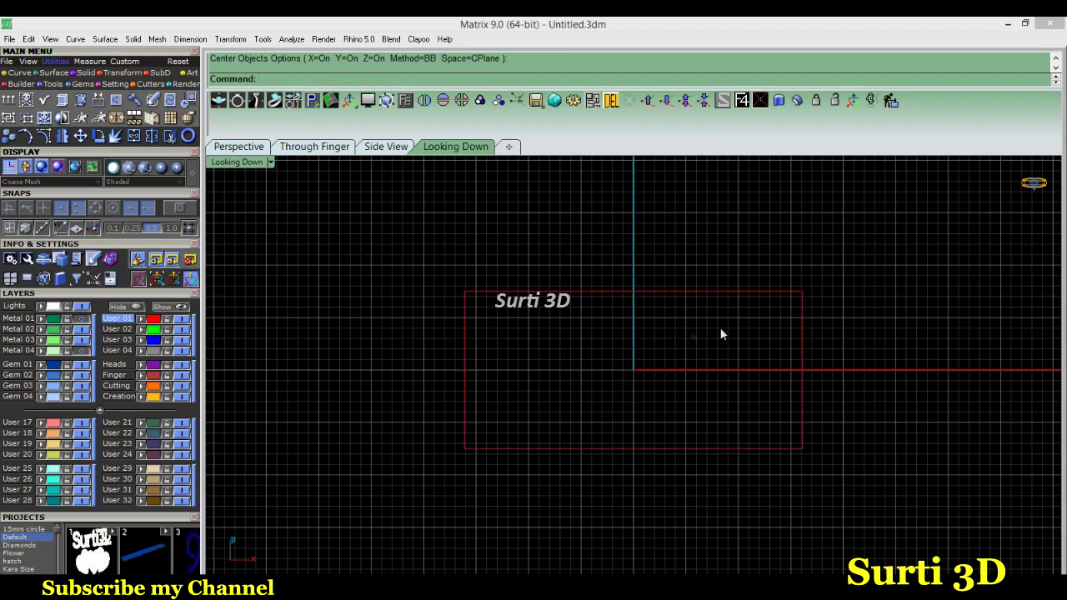
{"action": "right_click_drag", "start_coordinate": [853, 323], "coordinate": [726, 328]}
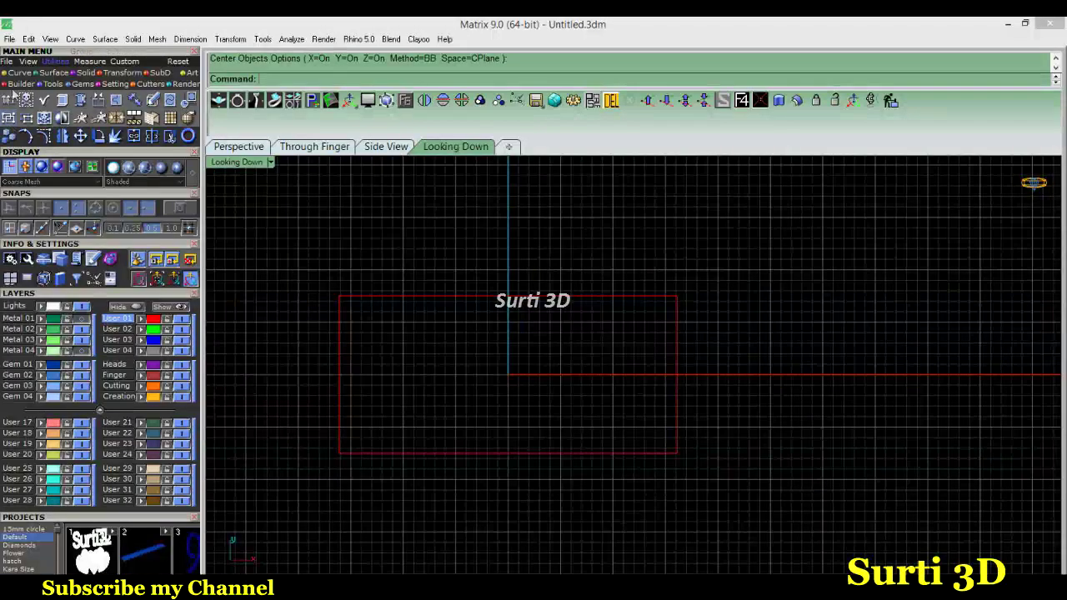
- Draw a small circle at the origin and pull its bottom point up into a heart shape
{"action": "left_click", "coordinate": [22, 74]}
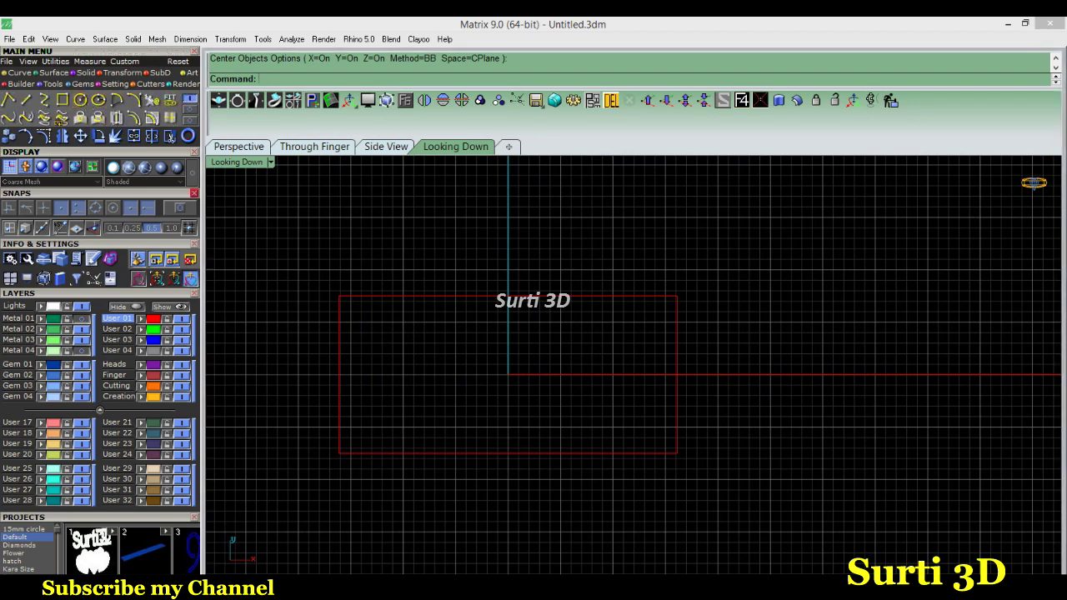
{"action": "left_click", "coordinate": [508, 374]}
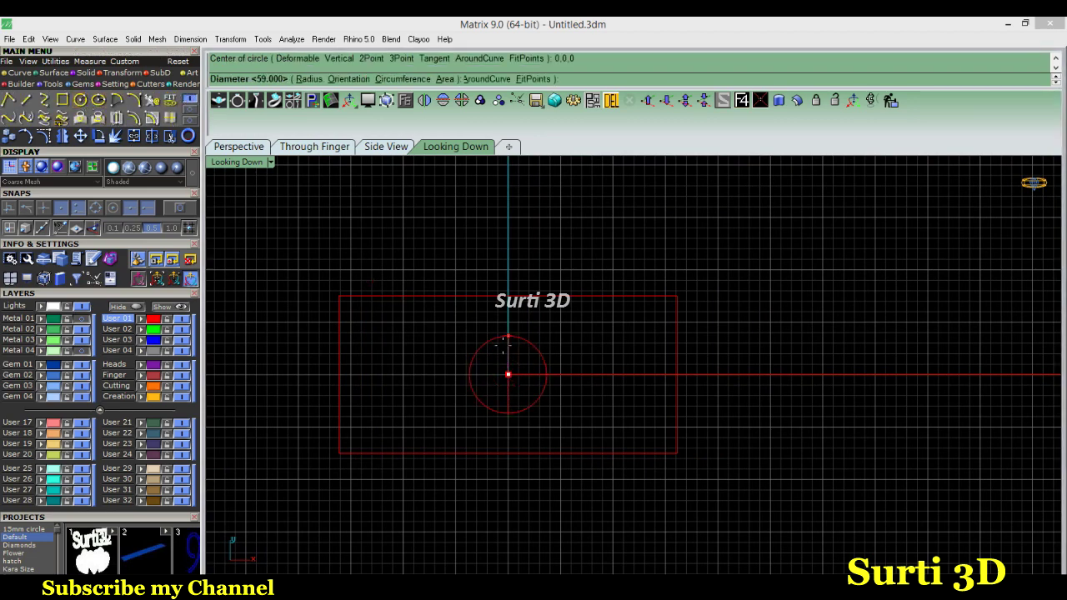
{"action": "left_click", "coordinate": [519, 387]}
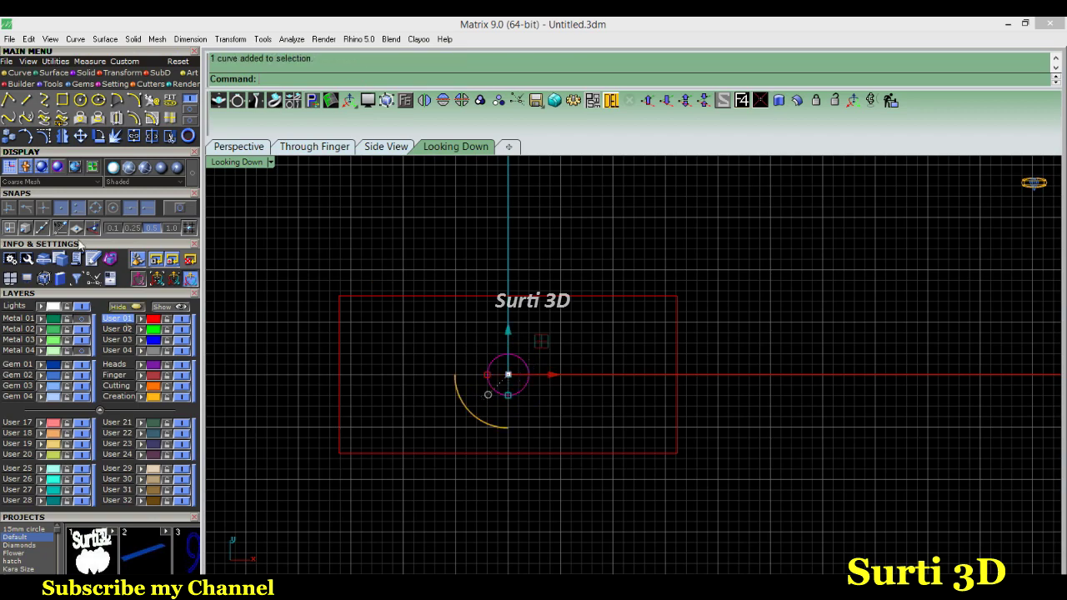
{"action": "key", "text": "F10"}
{"action": "scroll", "coordinate": [502, 421], "scroll_direction": "up", "scroll_amount": 5}
{"action": "left_click", "coordinate": [525, 388]}
{"action": "left_click_drag", "start_coordinate": [526, 354], "coordinate": [527, 281]}
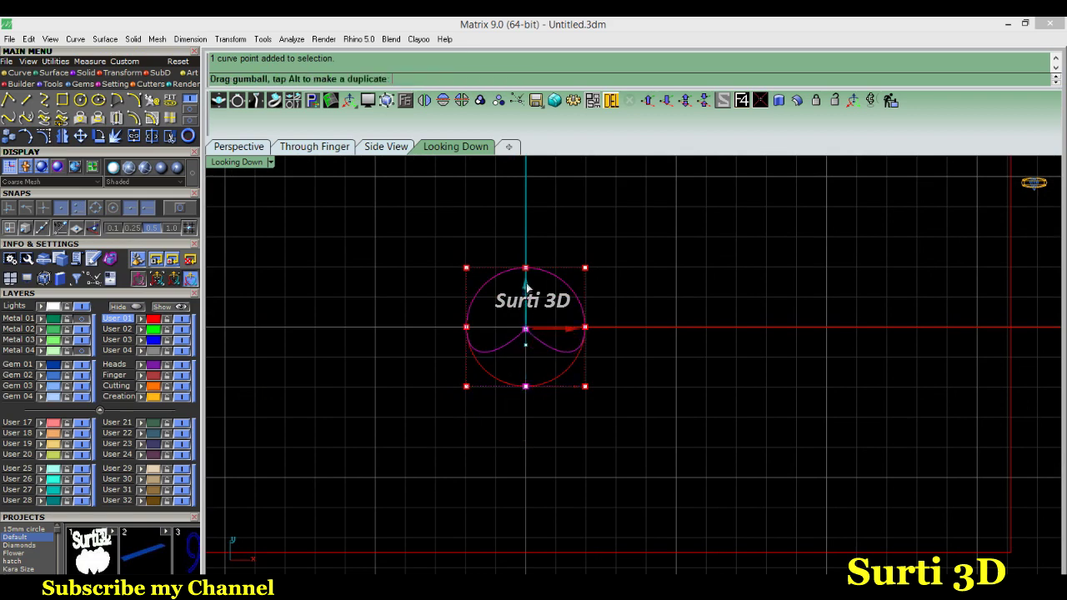
{"action": "left_click", "coordinate": [654, 286]}
- Move the heart shape up along Y and start a polar array centred at 0,0,0
{"action": "left_click", "coordinate": [467, 349]}
{"action": "right_click_drag", "start_coordinate": [482, 321], "coordinate": [511, 465]}
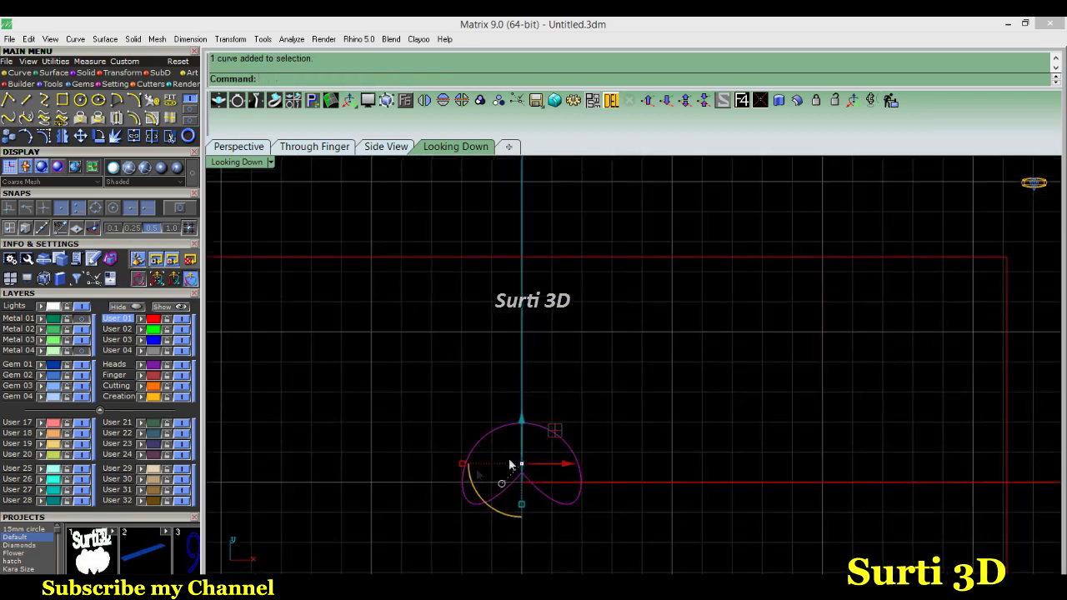
{"action": "left_click_drag", "start_coordinate": [524, 424], "coordinate": [525, 295]}
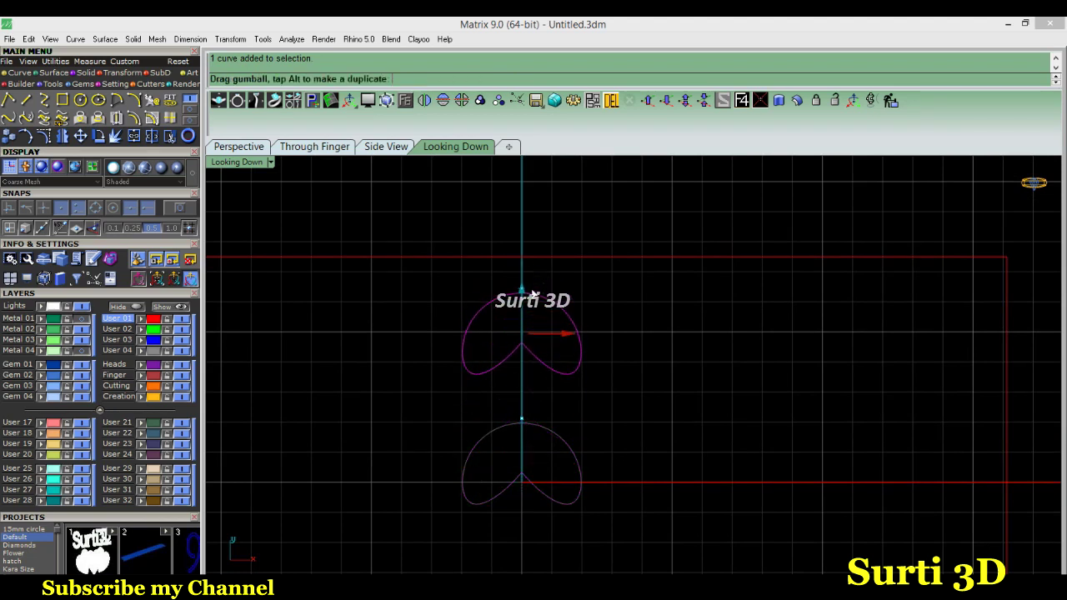
{"action": "left_click", "coordinate": [116, 74]}
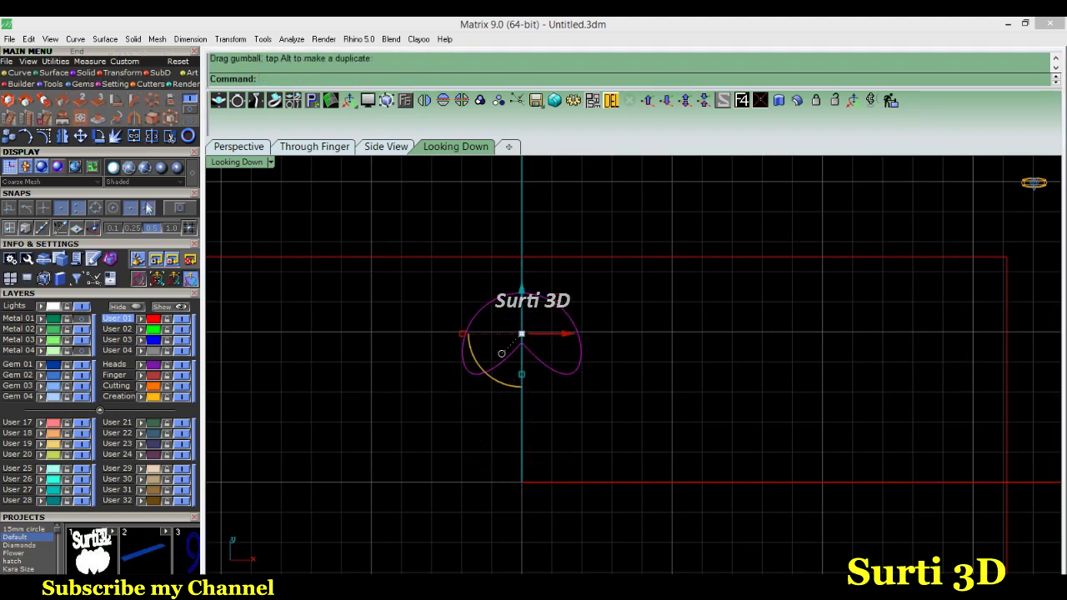
{"action": "left_click", "coordinate": [153, 99]}
{"action": "type", "text": "0,0,0"}
{"action": "key", "text": "Return"}
{"action": "key", "text": "Return"}
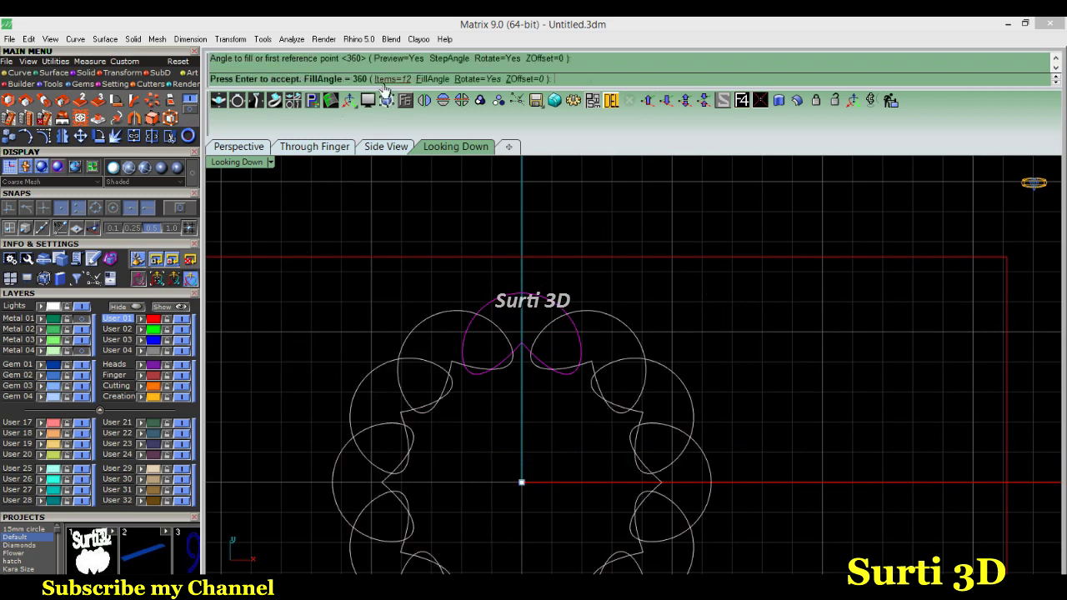
- Array the lobe six times around the origin and enlarge it until neighbouring lobes touch
{"action": "left_click", "coordinate": [385, 79]}
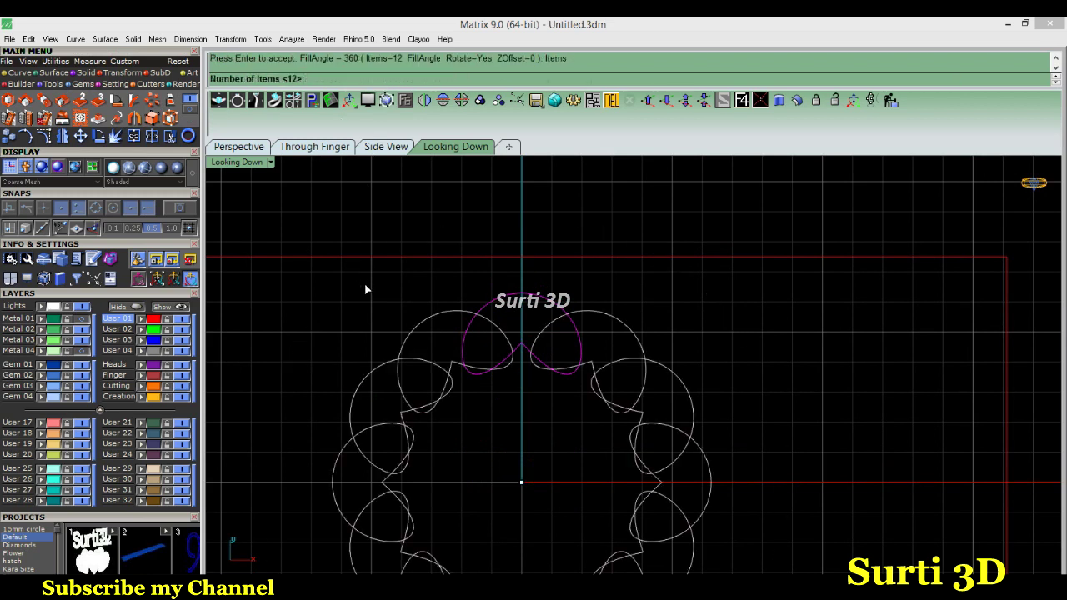
{"action": "type", "text": "6"}
{"action": "key", "text": "Return"}
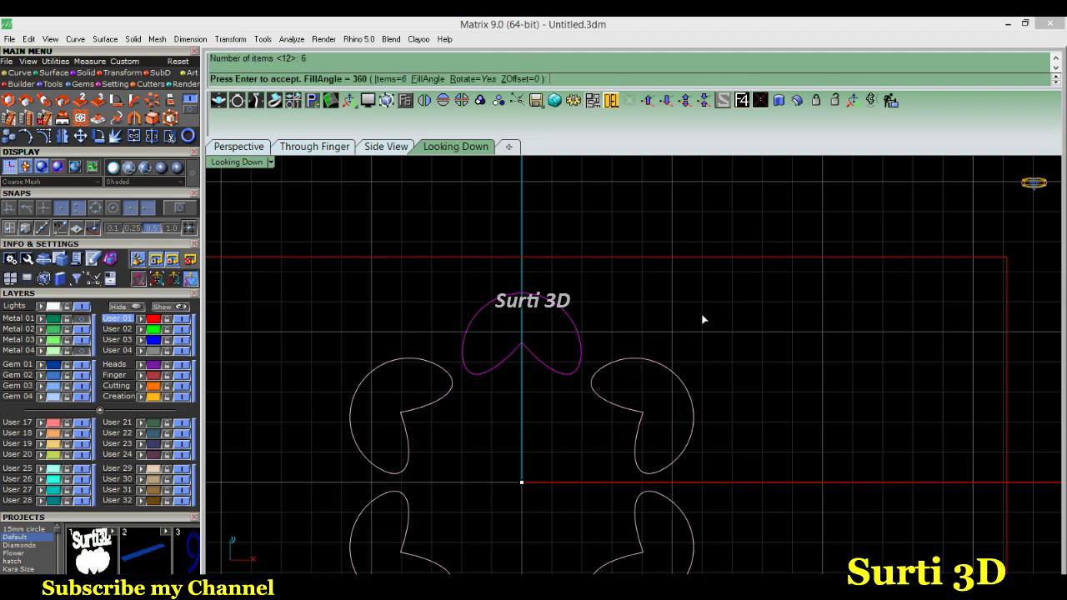
{"action": "key", "text": "Return"}
{"action": "left_click", "coordinate": [555, 371]}
{"action": "left_click_drag", "start_coordinate": [518, 376], "coordinate": [522, 381]}
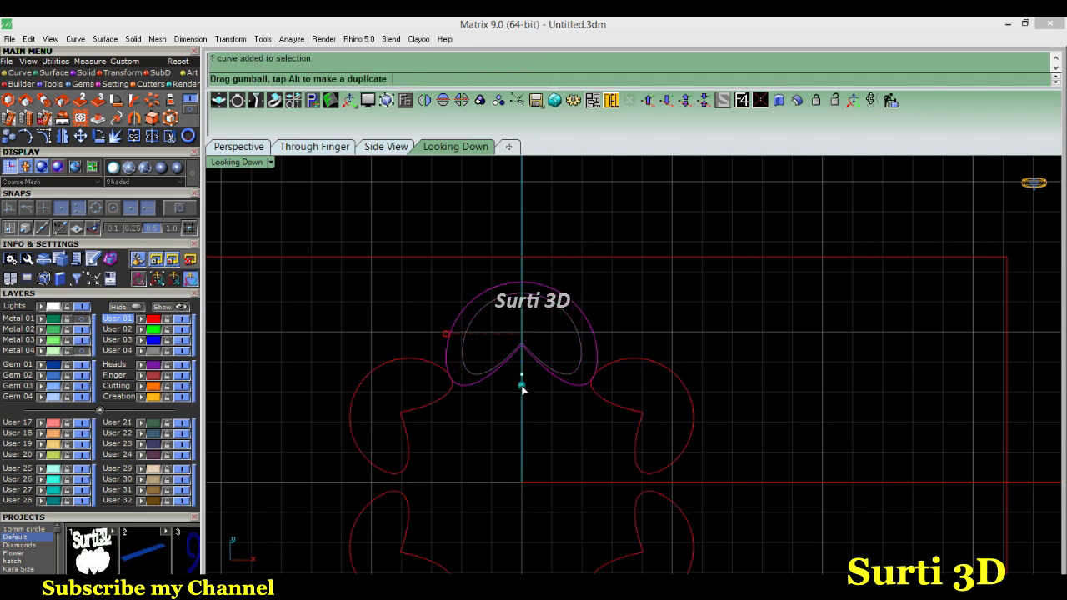
{"action": "left_click_drag", "start_coordinate": [522, 381], "coordinate": [523, 383]}
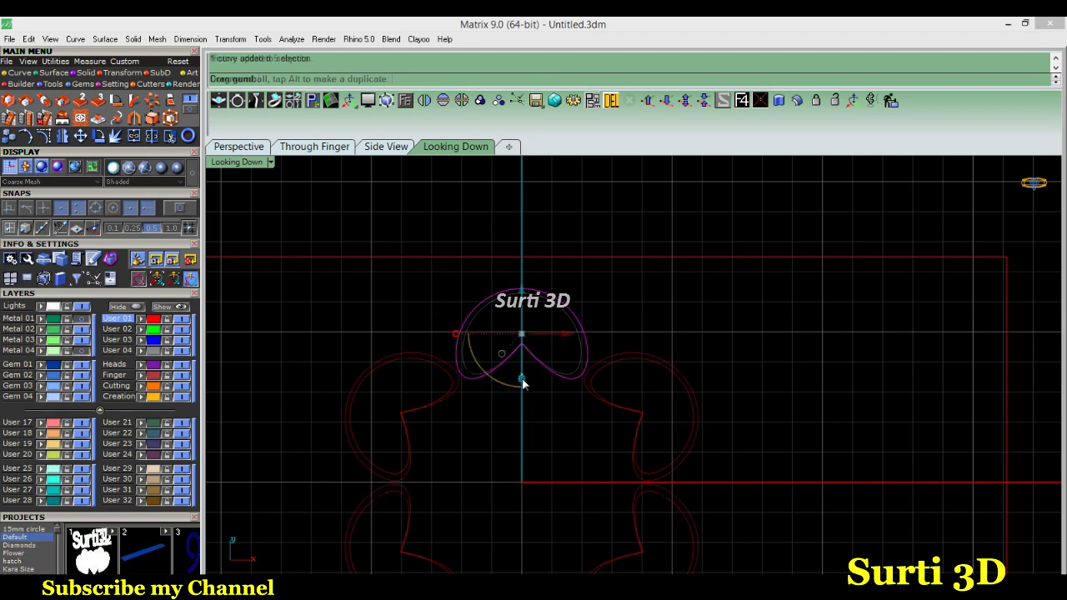
{"action": "key", "text": "Escape"}
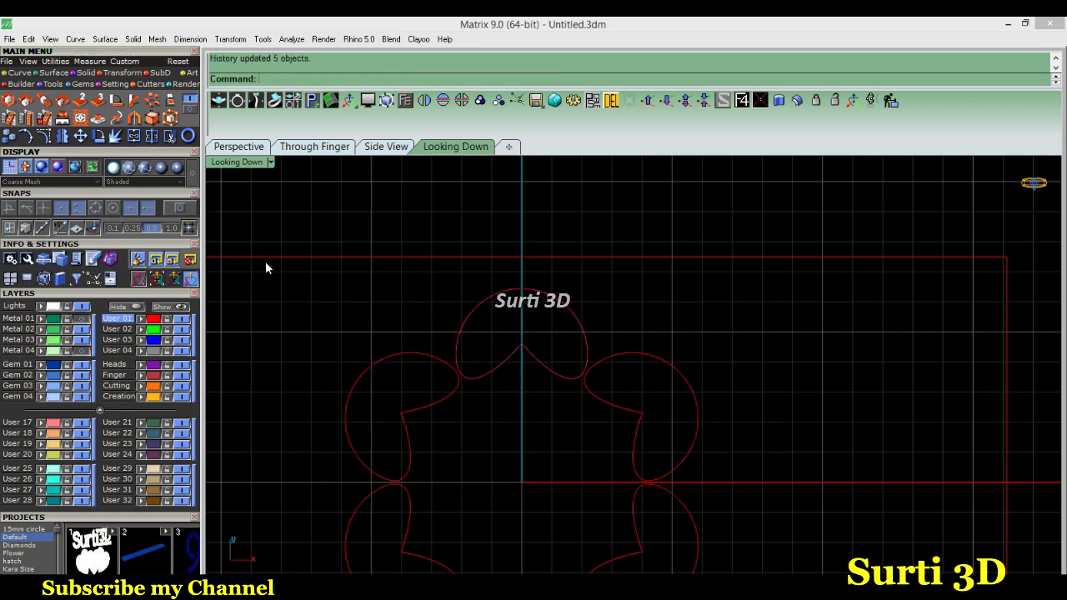
- Draw two concentric circles centred at 0,0,0, the second larger than the first
{"action": "scroll", "coordinate": [277, 279], "scroll_direction": "down", "scroll_amount": 3}
{"action": "mouse_move", "coordinate": [324, 311]}
{"action": "right_mouse_down"}
{"action": "mouse_move", "coordinate": [431, 295]}
{"action": "mouse_move", "coordinate": [425, 289]}
{"action": "right_mouse_up"}
{"action": "scroll", "coordinate": [432, 294], "scroll_direction": "up", "scroll_amount": 2}
{"action": "left_click", "coordinate": [21, 73]}
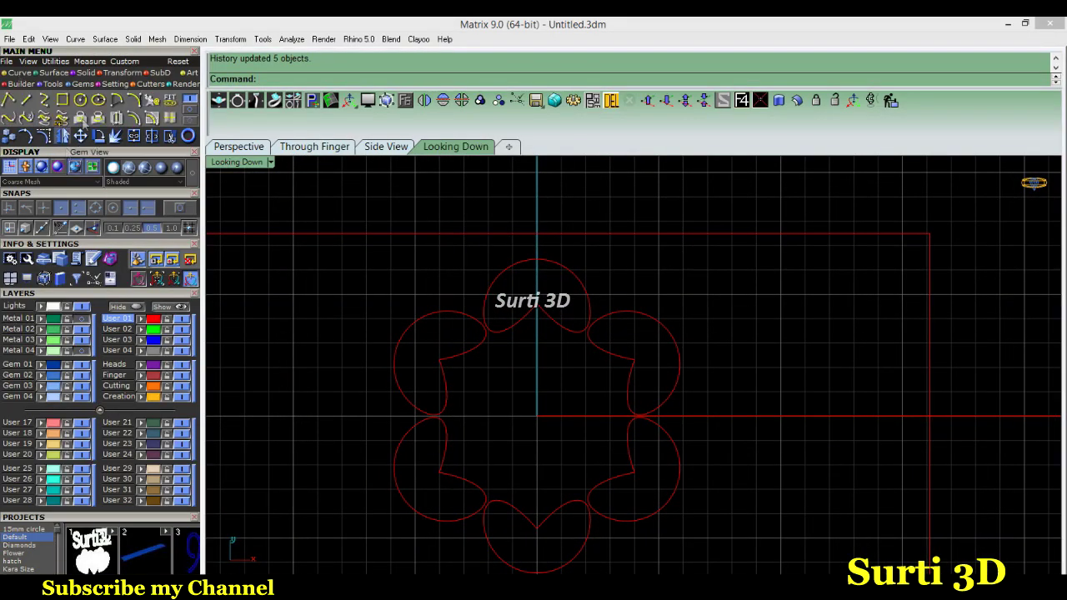
{"action": "left_click", "coordinate": [537, 416]}
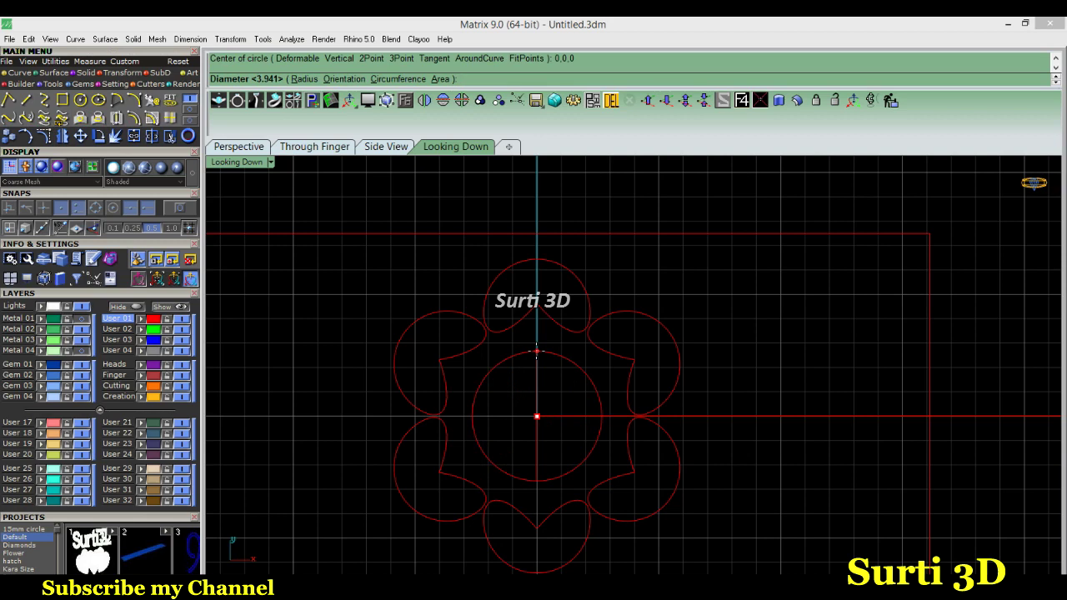
{"action": "left_click", "coordinate": [537, 351]}
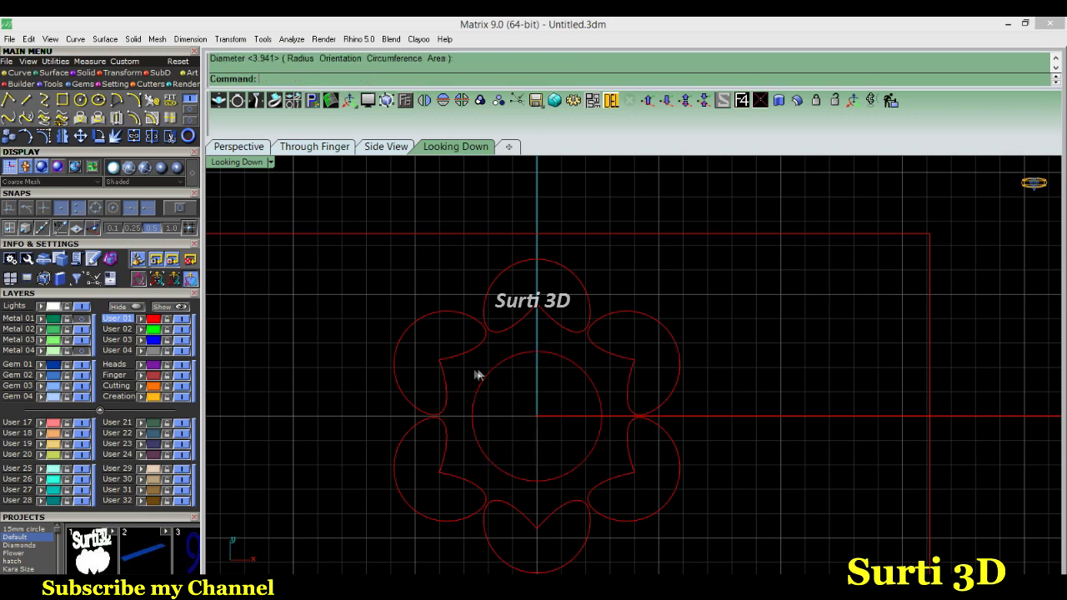
{"action": "key", "text": "Return"}
{"action": "left_click", "coordinate": [537, 416]}
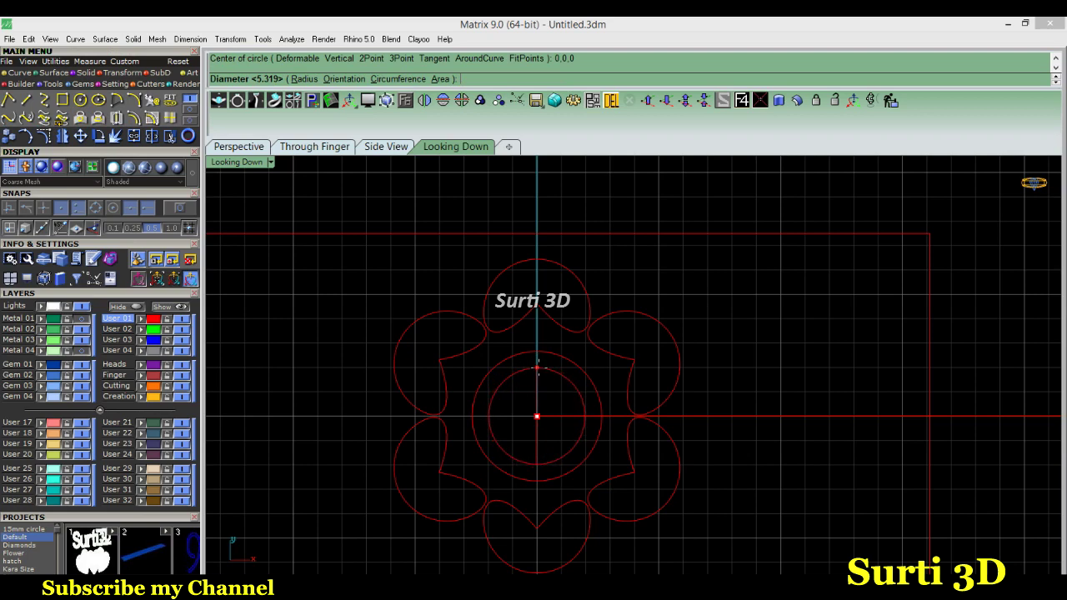
{"action": "left_click", "coordinate": [537, 367]}
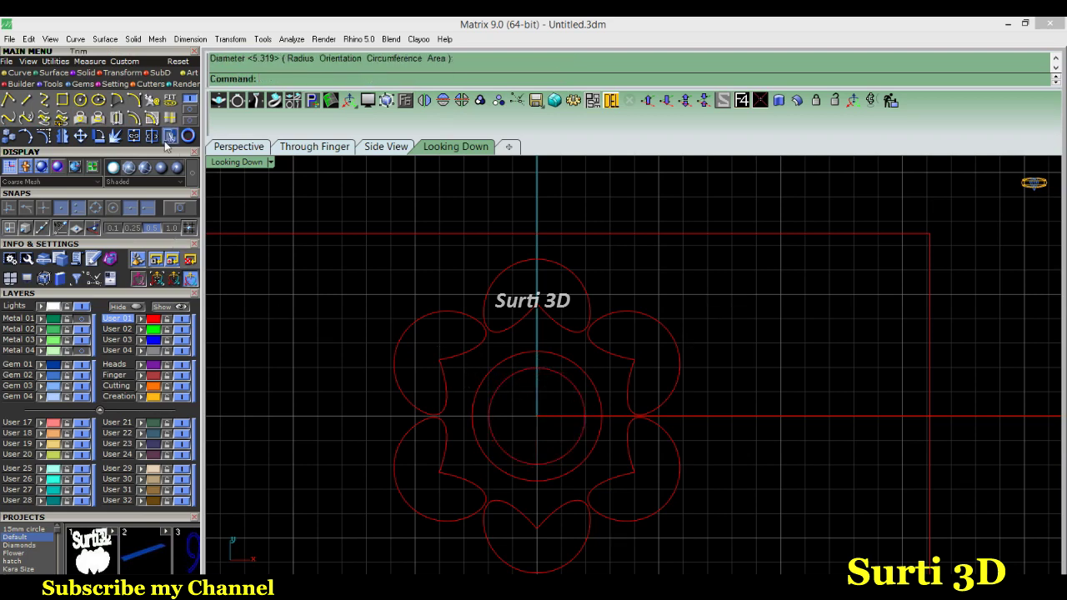
{"action": "left_click", "coordinate": [135, 118]}
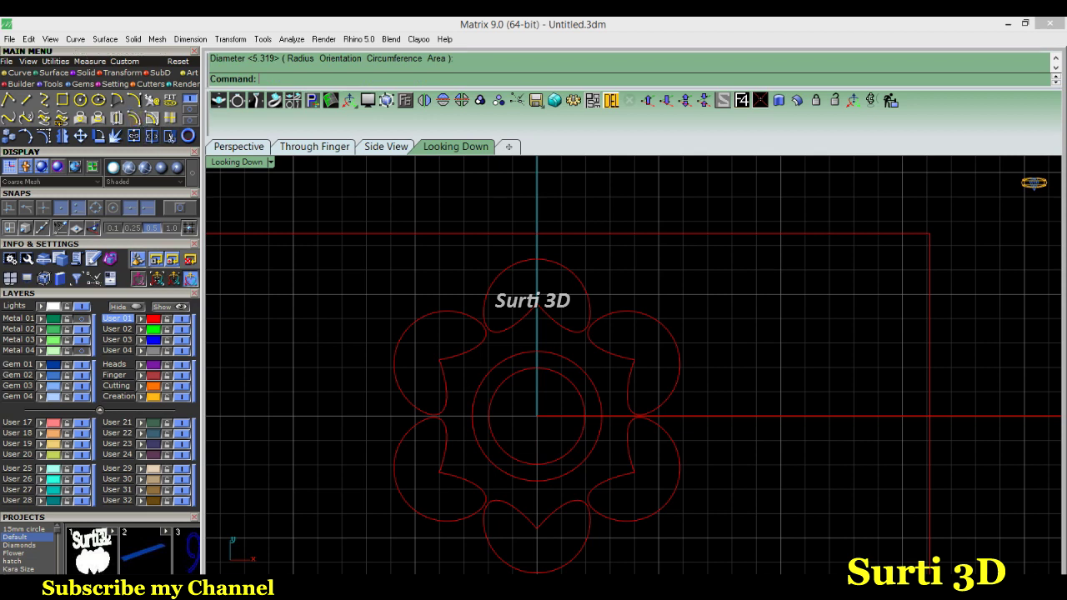
- Offset the top lobe 0.5 inward to create an inner outline
{"action": "left_click", "coordinate": [584, 294]}
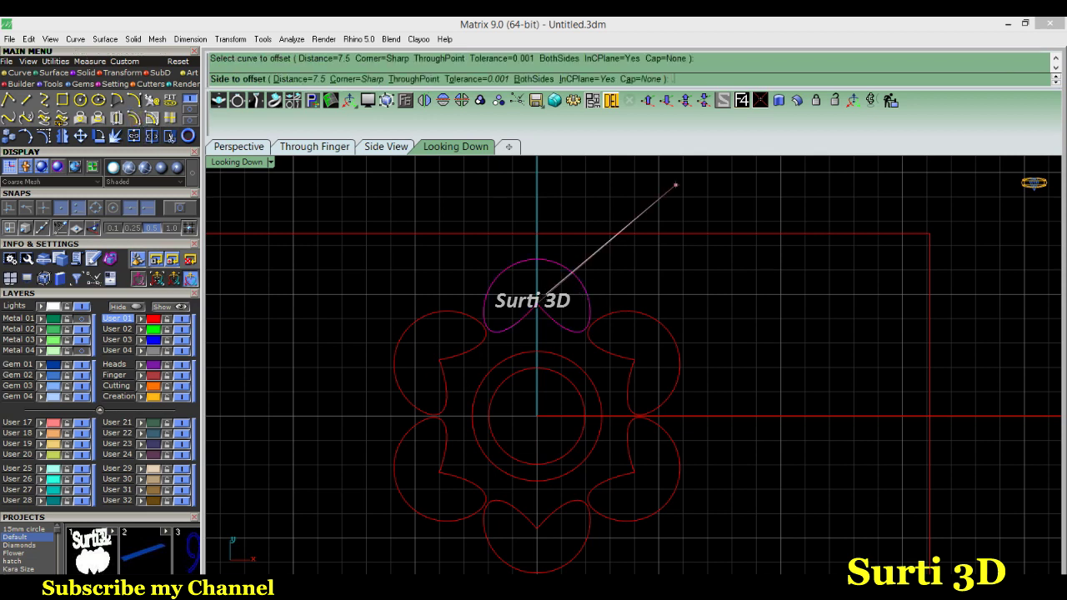
{"action": "type", "text": "5"}
{"action": "type", "text": ".5"}
{"action": "key", "text": "Return"}
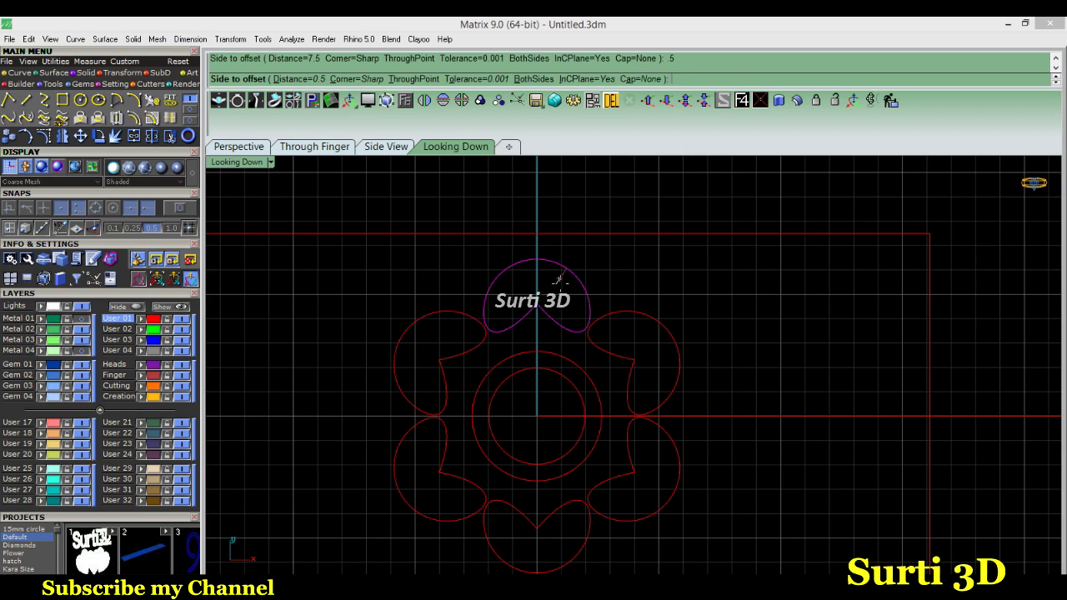
{"action": "left_click", "coordinate": [561, 281]}
{"action": "left_click", "coordinate": [561, 283]}
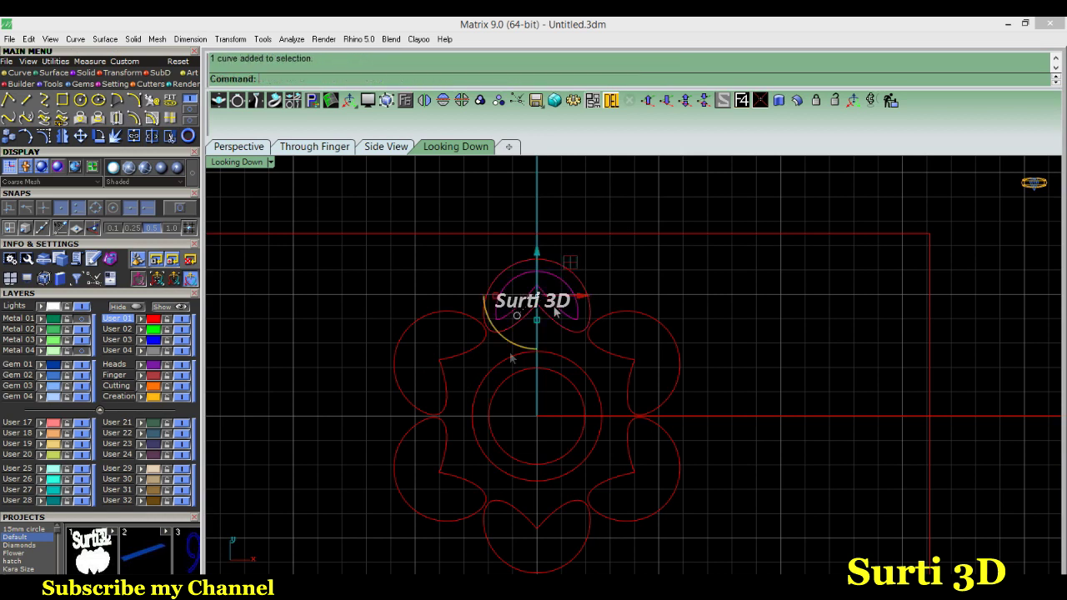
- Polar-array the inner outline 6 times around the origin 0,0,0
{"action": "left_click", "coordinate": [120, 73]}
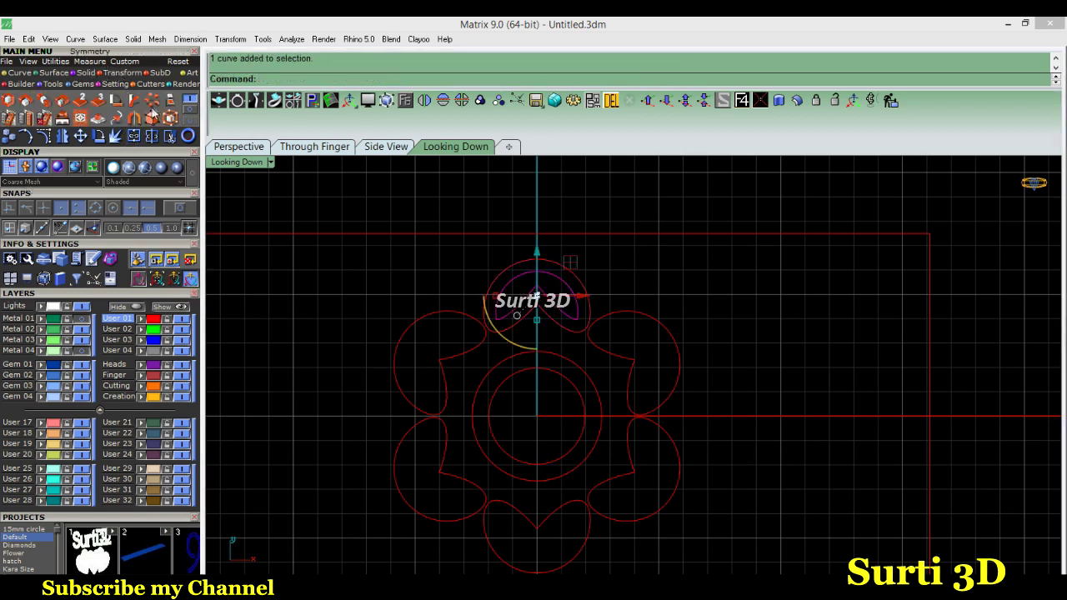
{"action": "left_click", "coordinate": [154, 116]}
{"action": "type", "text": "0"}
{"action": "key", "text": "Return"}
{"action": "key", "text": "Return"}
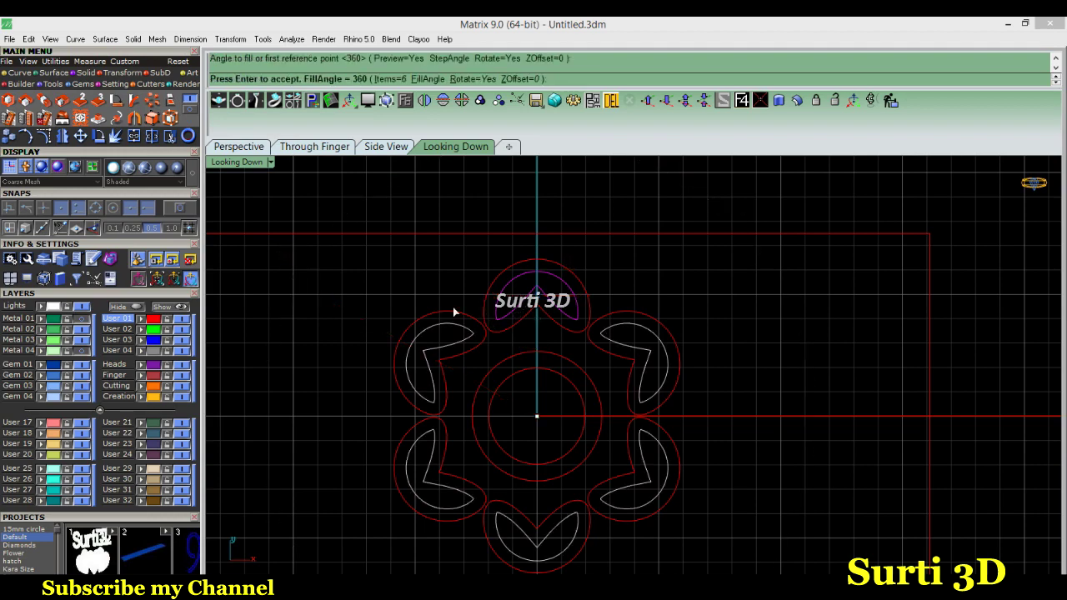
{"action": "key", "text": "Return"}
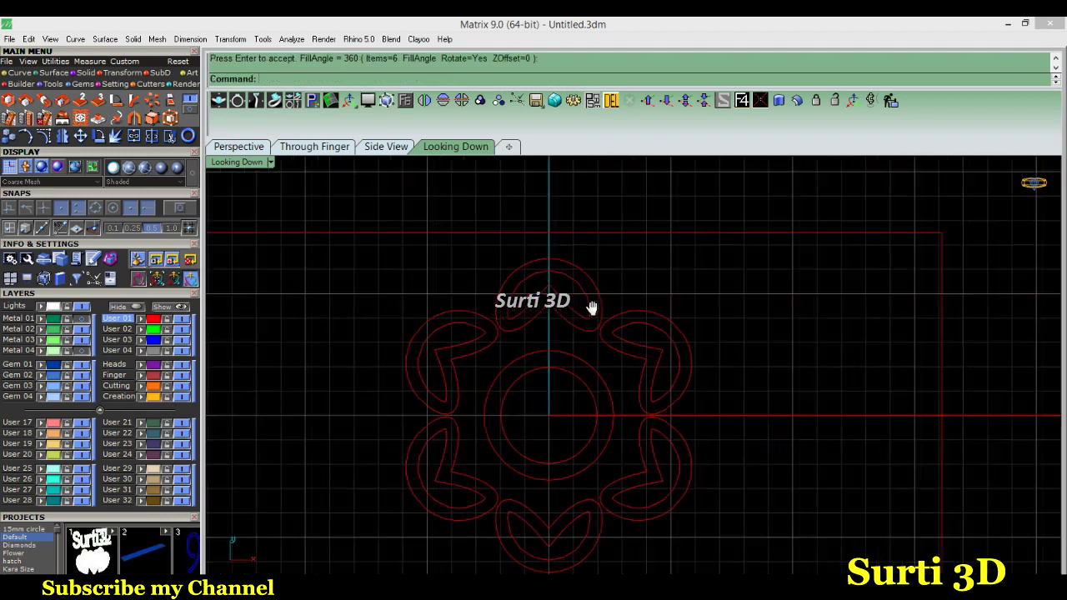
{"action": "scroll", "coordinate": [590, 310], "scroll_direction": "down", "scroll_amount": 3}
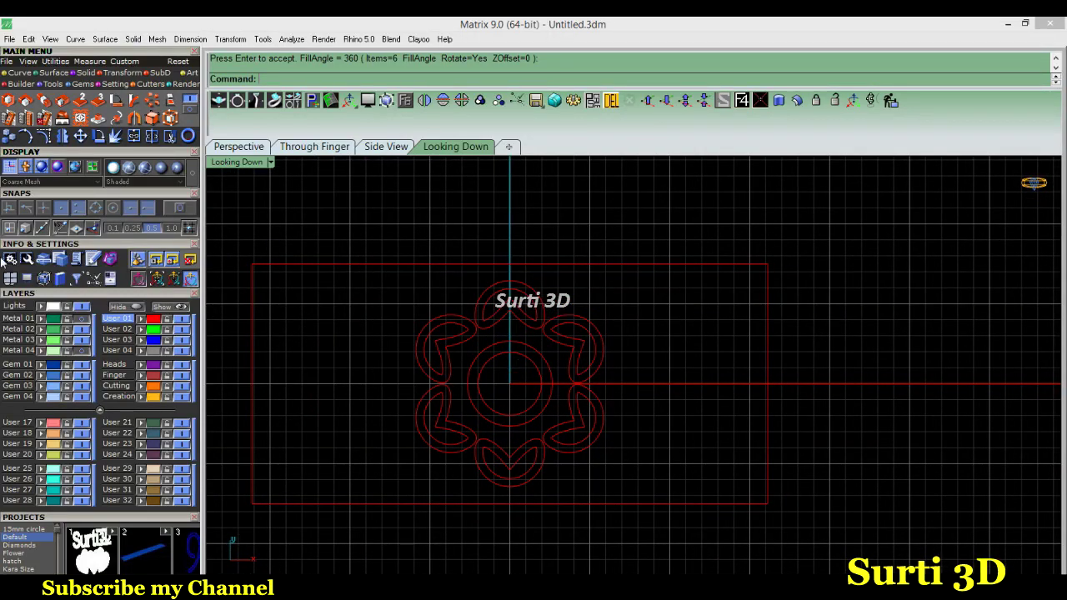
- Draw a small circle left of the flower with an arc tail sweeping below it
{"action": "left_click", "coordinate": [17, 72]}
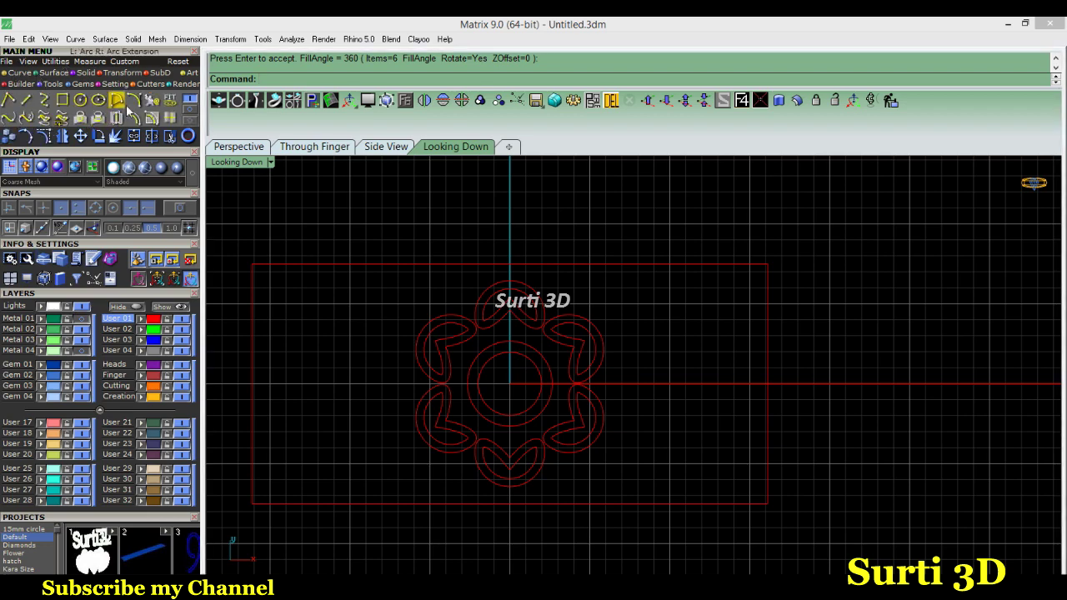
{"action": "left_click", "coordinate": [80, 99]}
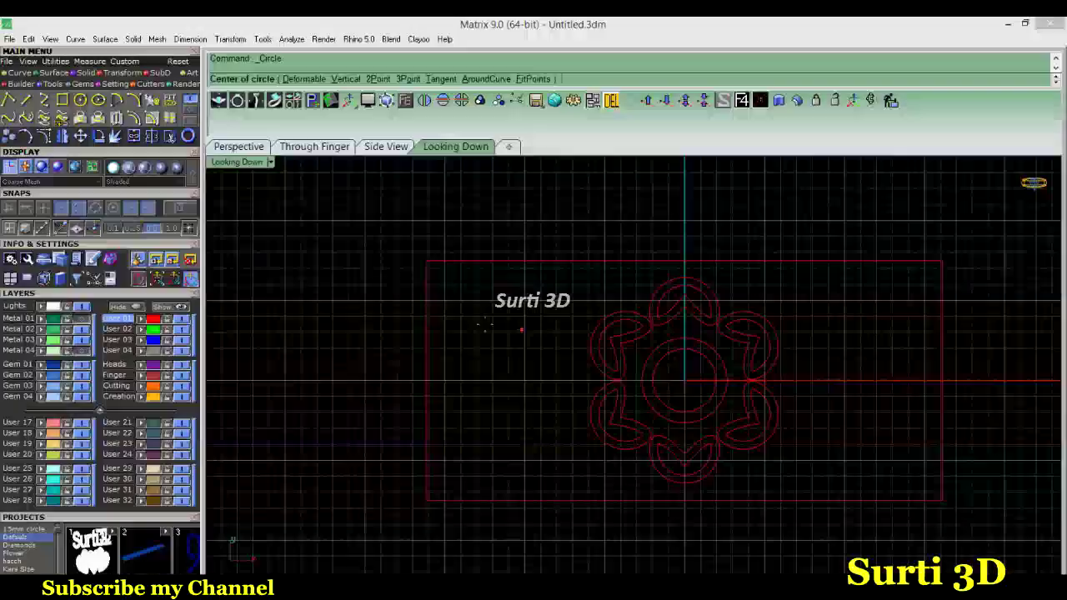
{"action": "left_click", "coordinate": [479, 321]}
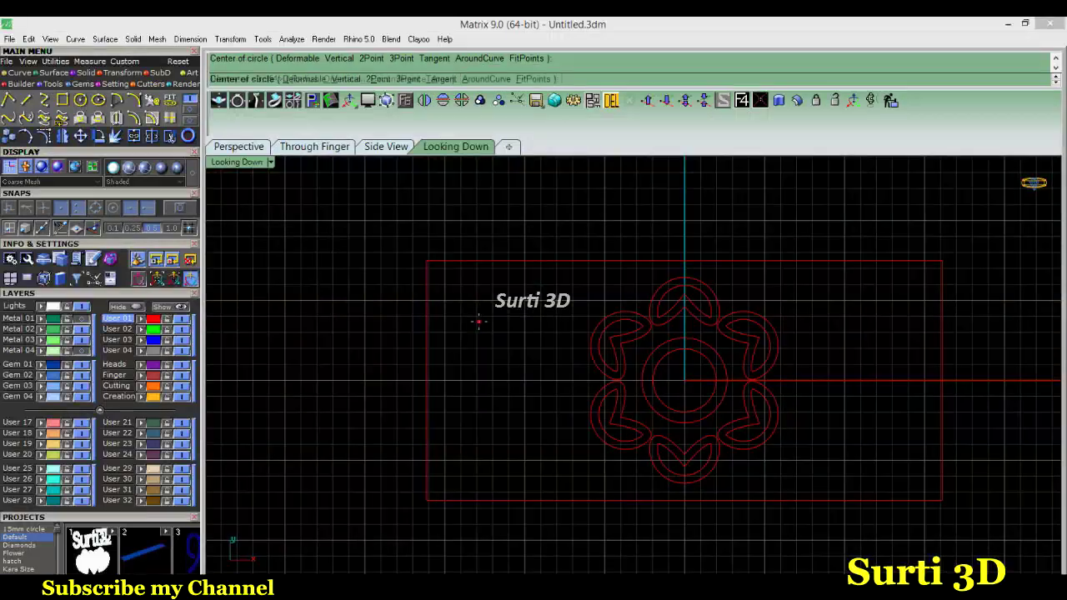
{"action": "left_click", "coordinate": [492, 307]}
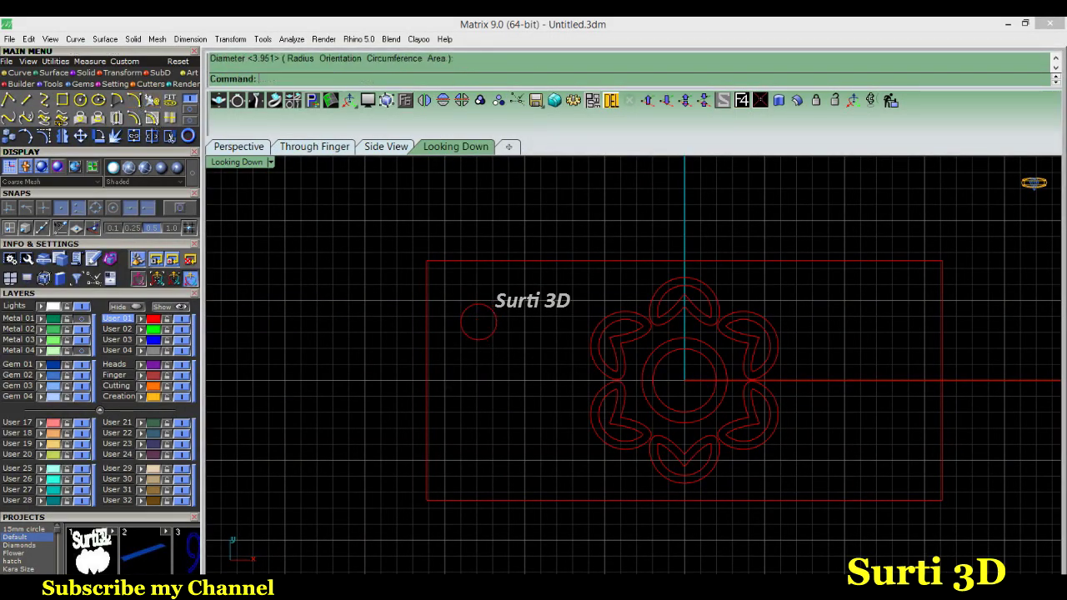
{"action": "left_click", "coordinate": [496, 321]}
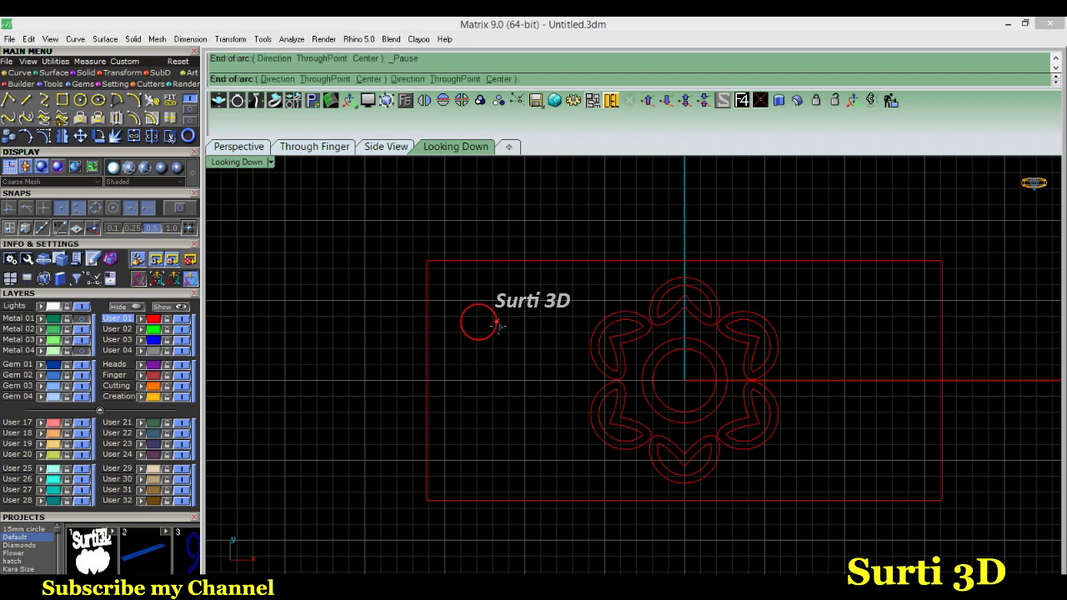
{"action": "left_click", "coordinate": [472, 376]}
{"action": "left_click", "coordinate": [507, 389]}
{"action": "scroll", "coordinate": [489, 332], "scroll_direction": "up", "scroll_amount": 2}
{"action": "scroll", "coordinate": [489, 332], "scroll_direction": "up", "scroll_amount": 2}
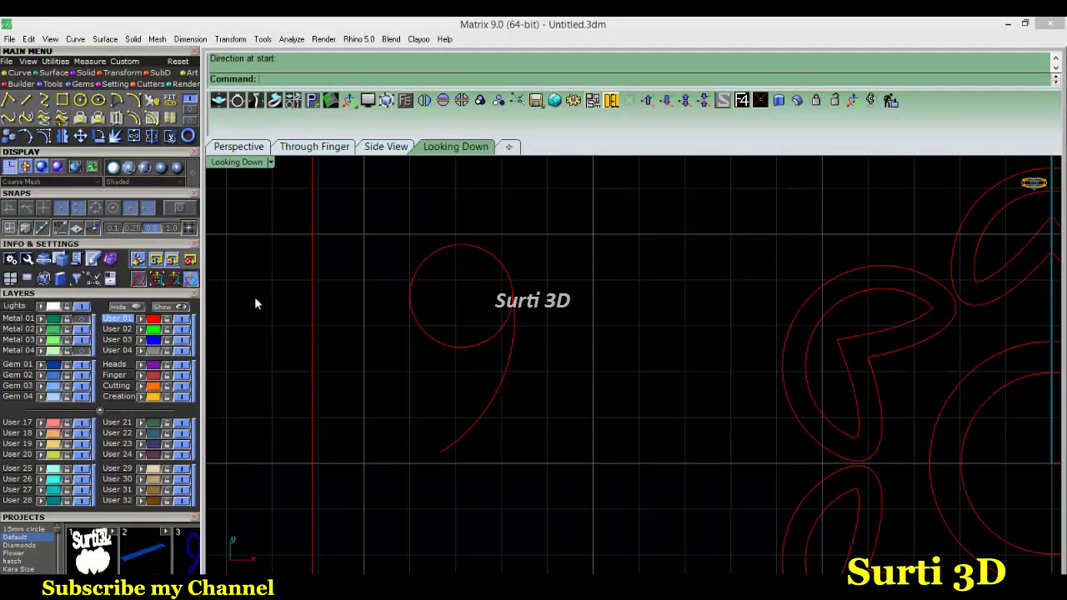
- Trim the circle and arc against a cutting line, then select the two leftover pieces
{"action": "left_click", "coordinate": [9, 99]}
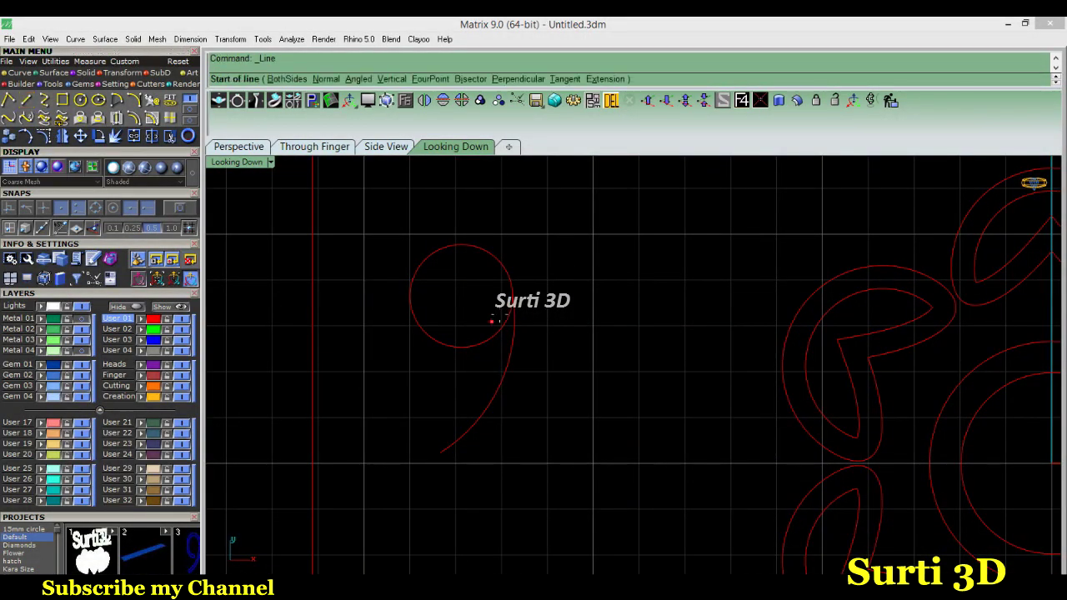
{"action": "left_click", "coordinate": [491, 319]}
{"action": "left_click", "coordinate": [473, 359]}
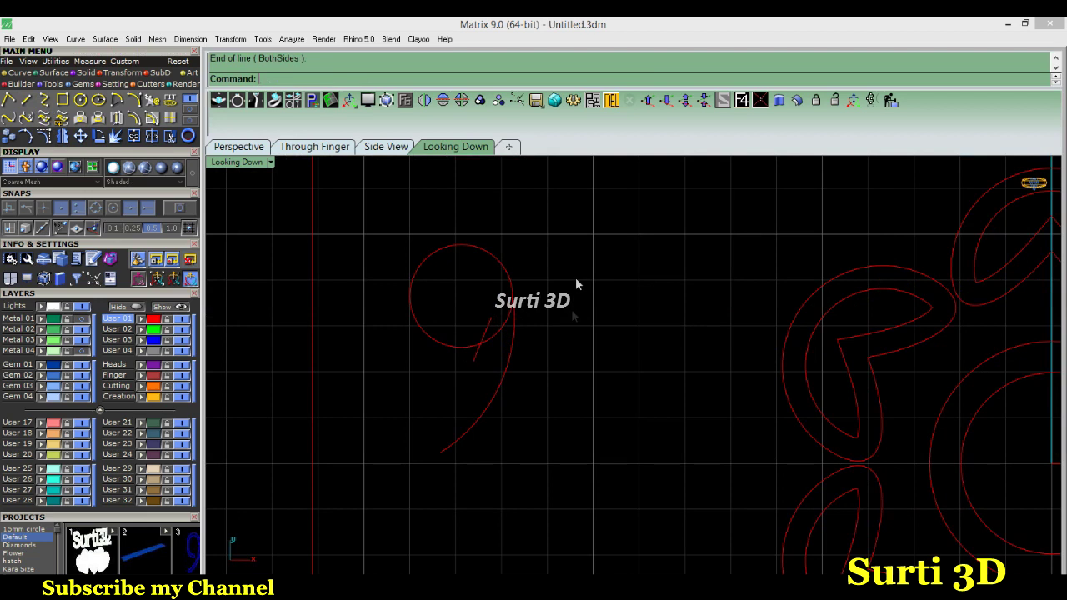
{"action": "left_click_drag", "start_coordinate": [407, 394], "coordinate": [407, 393]}
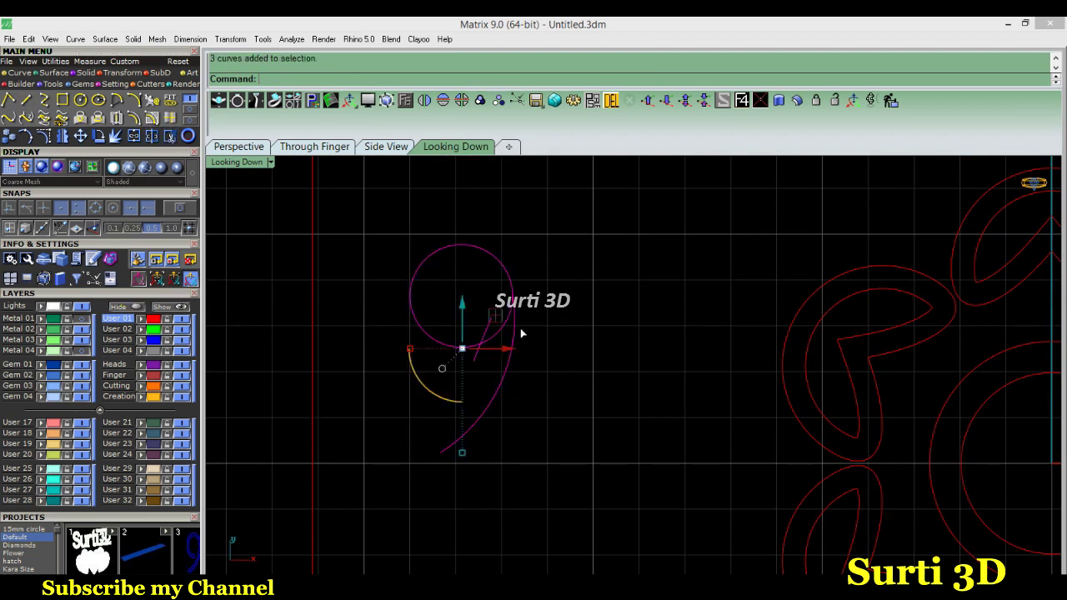
{"action": "key", "text": "ctrl+t"}
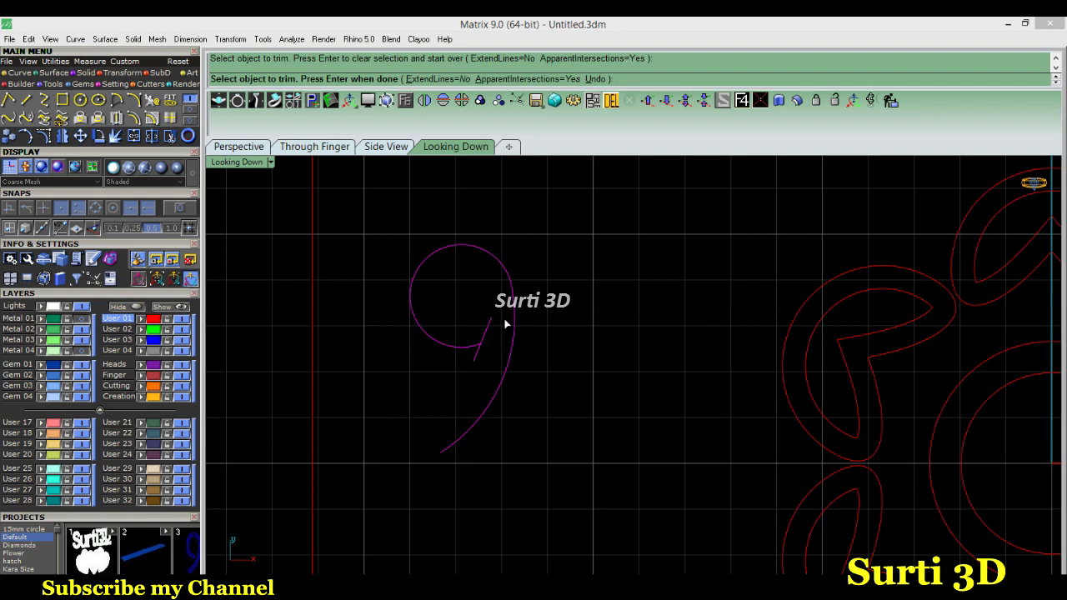
{"action": "key", "text": "Return"}
{"action": "key", "text": "Escape"}
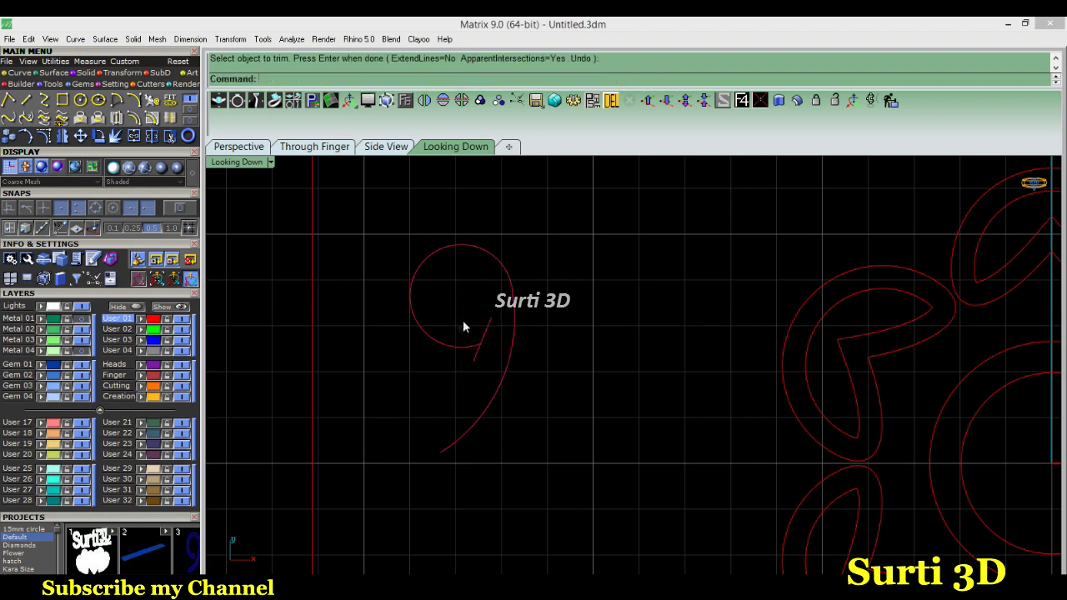
{"action": "left_click", "coordinate": [484, 326]}
{"action": "left_click", "coordinate": [501, 316]}
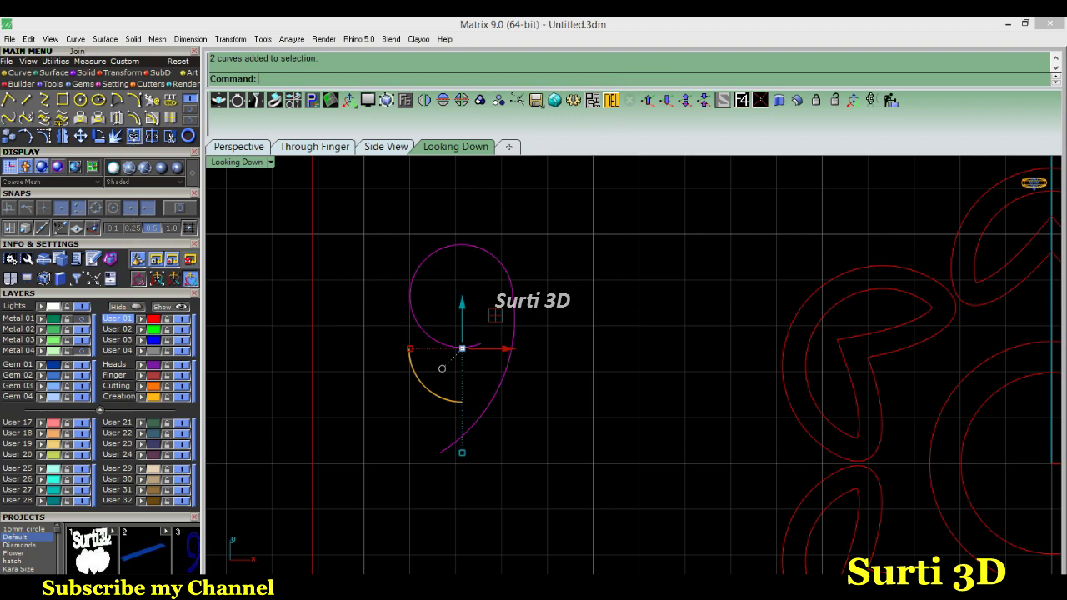
- Join the two scroll pieces and delete a control point on its right to smooth the curl
{"action": "key", "text": "ctrl+j"}
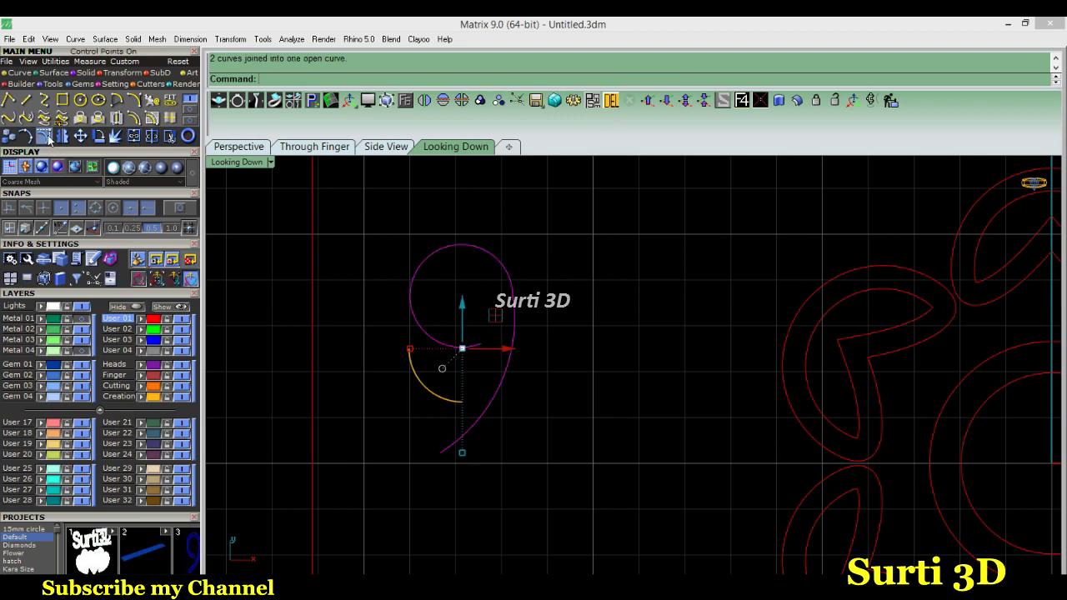
{"action": "key", "text": "F10"}
{"action": "scroll", "coordinate": [513, 300], "scroll_direction": "up", "scroll_amount": 3}
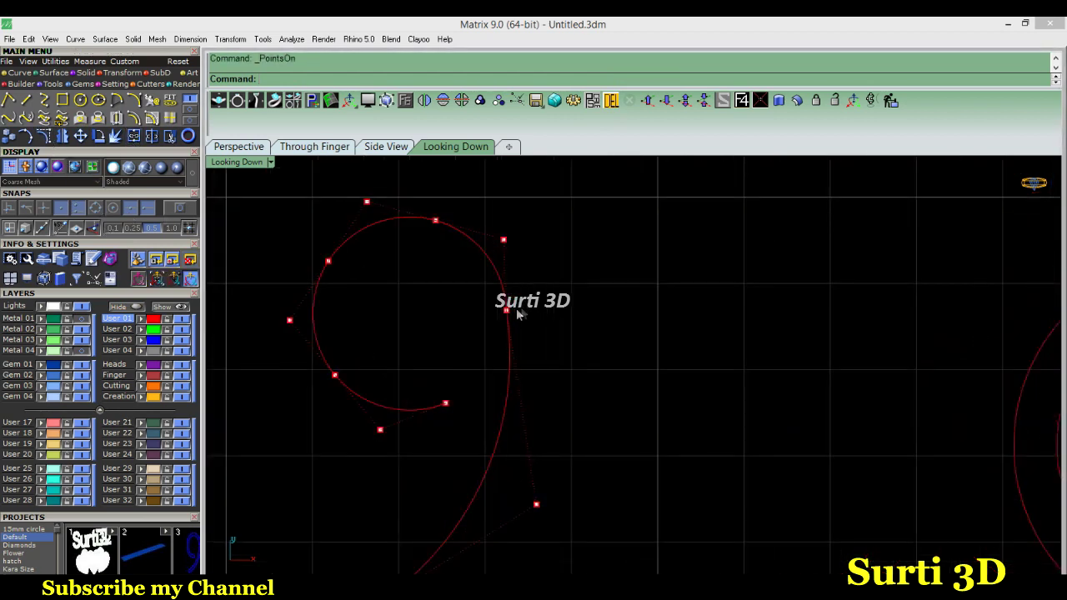
{"action": "left_click", "coordinate": [506, 311]}
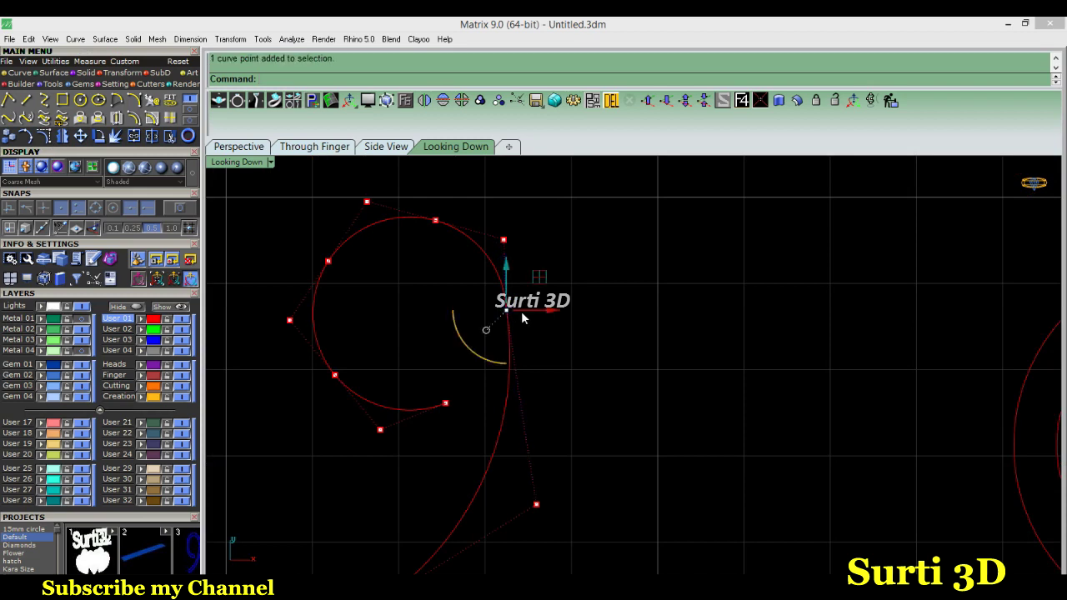
{"action": "key", "text": "Delete"}
{"action": "key", "text": "Escape"}
{"action": "scroll", "coordinate": [560, 319], "scroll_direction": "down", "scroll_amount": 2}
{"action": "scroll", "coordinate": [584, 338], "scroll_direction": "down", "scroll_amount": 2}
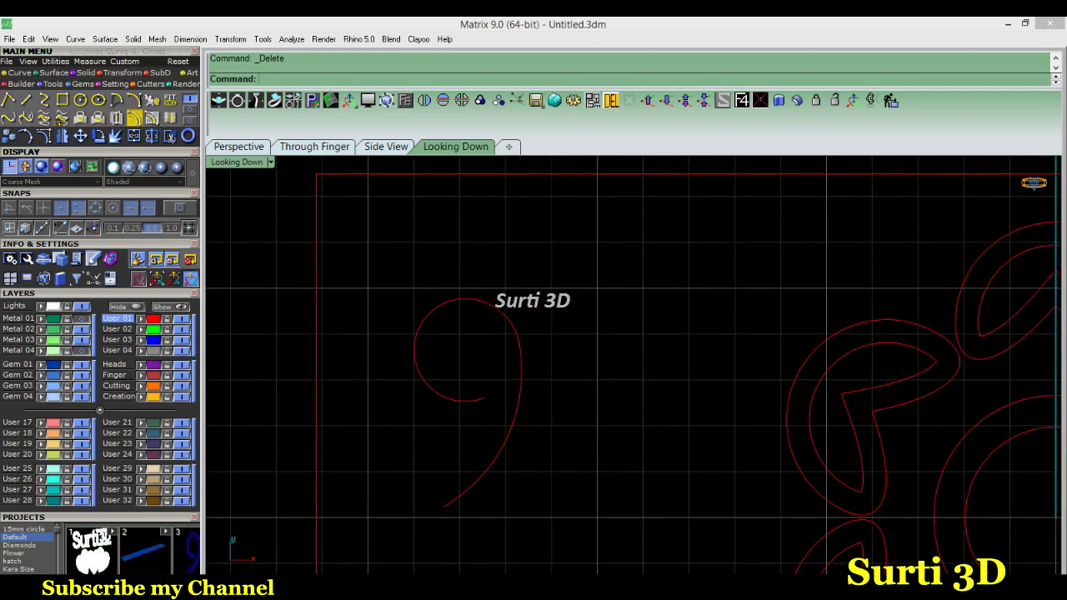
{"action": "left_click", "coordinate": [134, 118]}
{"action": "left_click", "coordinate": [492, 309]}
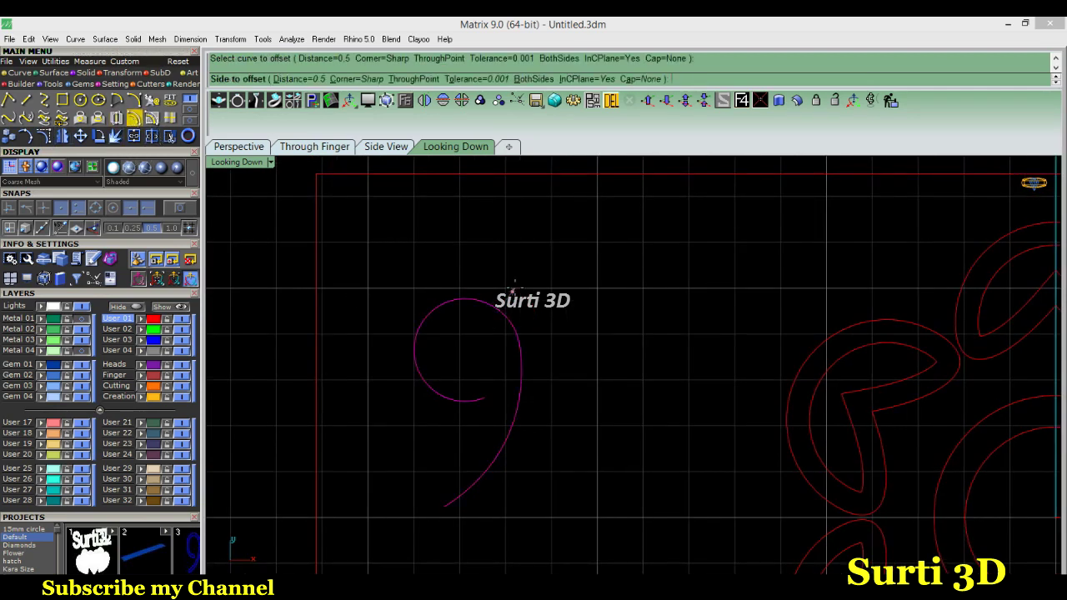
- Offset the scroll outward and cap the curl end and tail end with arcs
{"action": "left_click", "coordinate": [517, 296]}
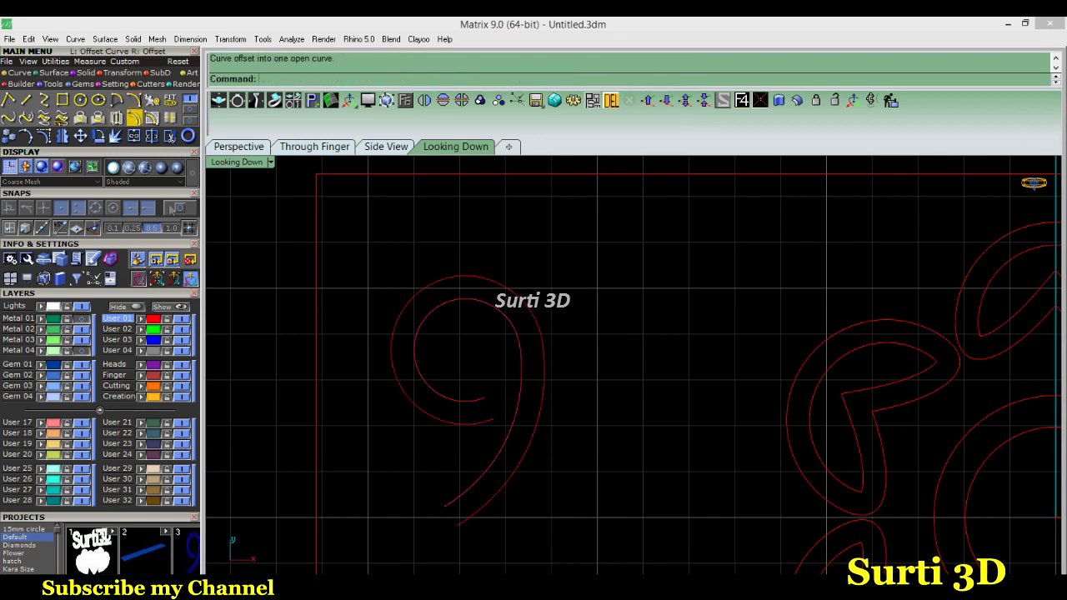
{"action": "left_click", "coordinate": [135, 99]}
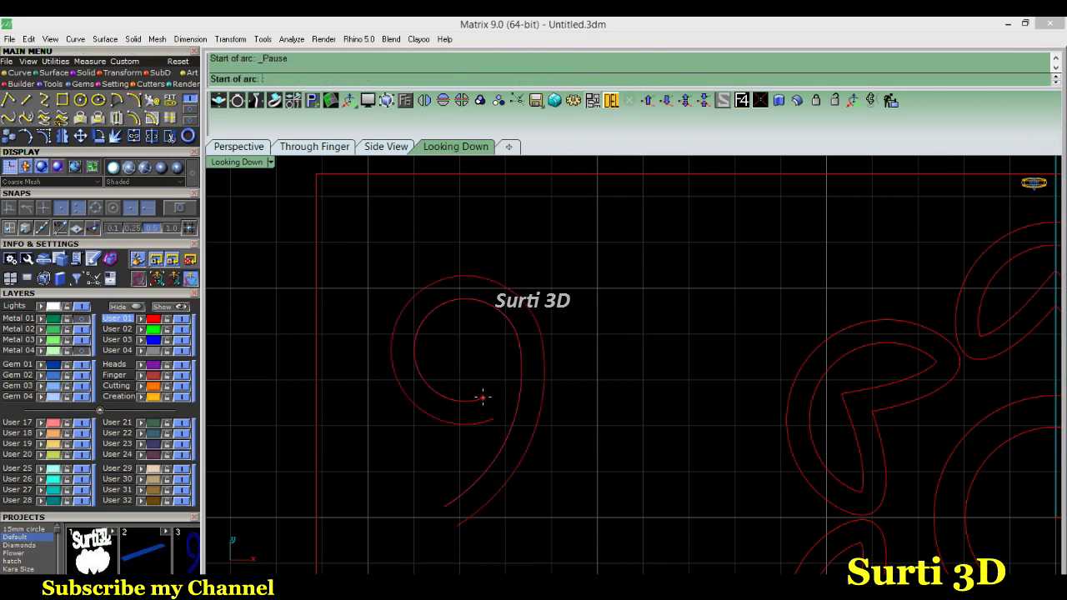
{"action": "left_click", "coordinate": [484, 398]}
{"action": "left_click", "coordinate": [492, 419]}
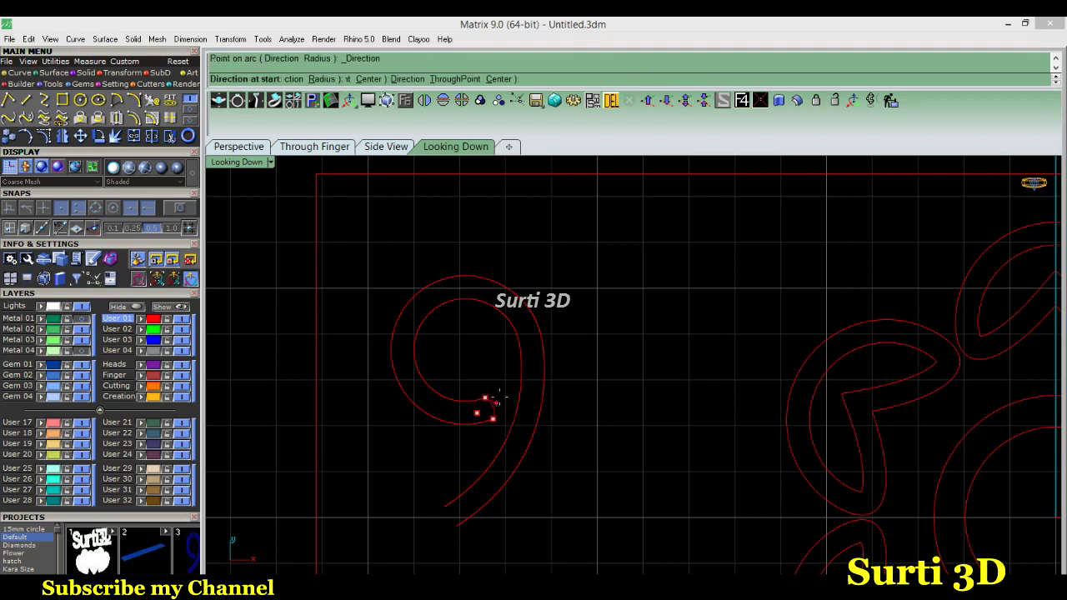
{"action": "left_click", "coordinate": [501, 396]}
{"action": "key", "text": "Return"}
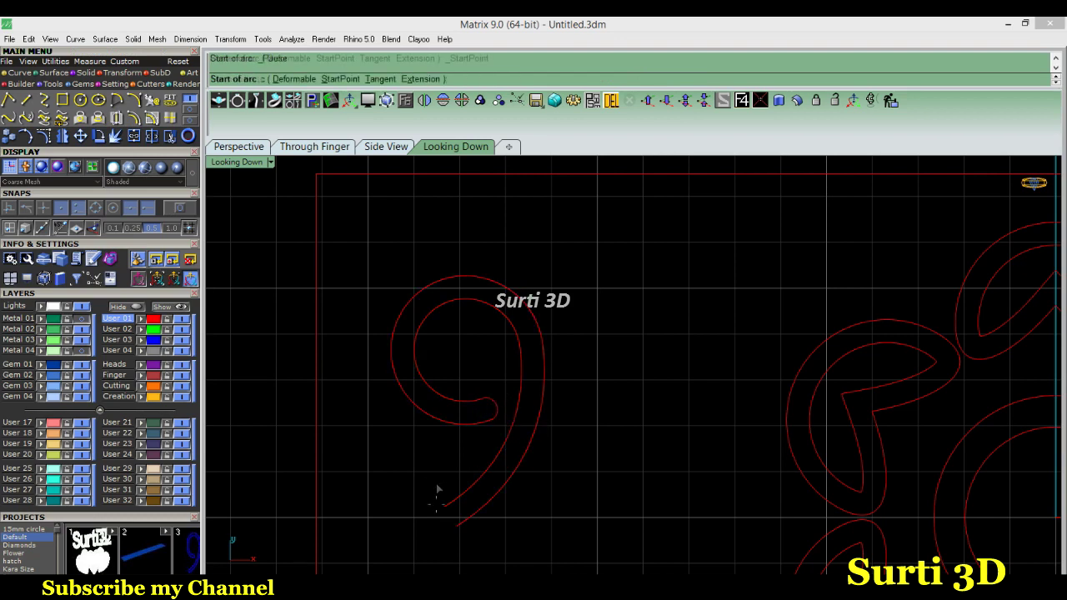
{"action": "left_click", "coordinate": [444, 507]}
{"action": "left_click", "coordinate": [456, 526]}
{"action": "left_click", "coordinate": [432, 542]}
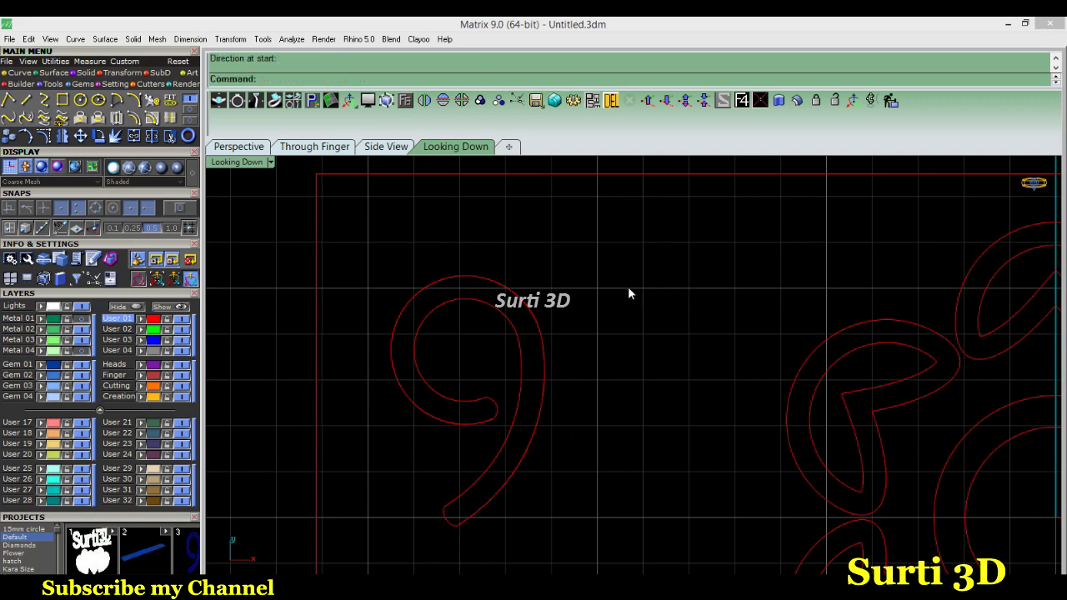
- Draw a sprout at the scroll's upper right from two arcs and a rounded tip arc
{"action": "mouse_move", "coordinate": [623, 287]}
{"action": "right_mouse_down"}
{"action": "mouse_move", "coordinate": [558, 348]}
{"action": "mouse_move", "coordinate": [586, 284]}
{"action": "right_mouse_up"}
{"action": "key", "text": "Return"}
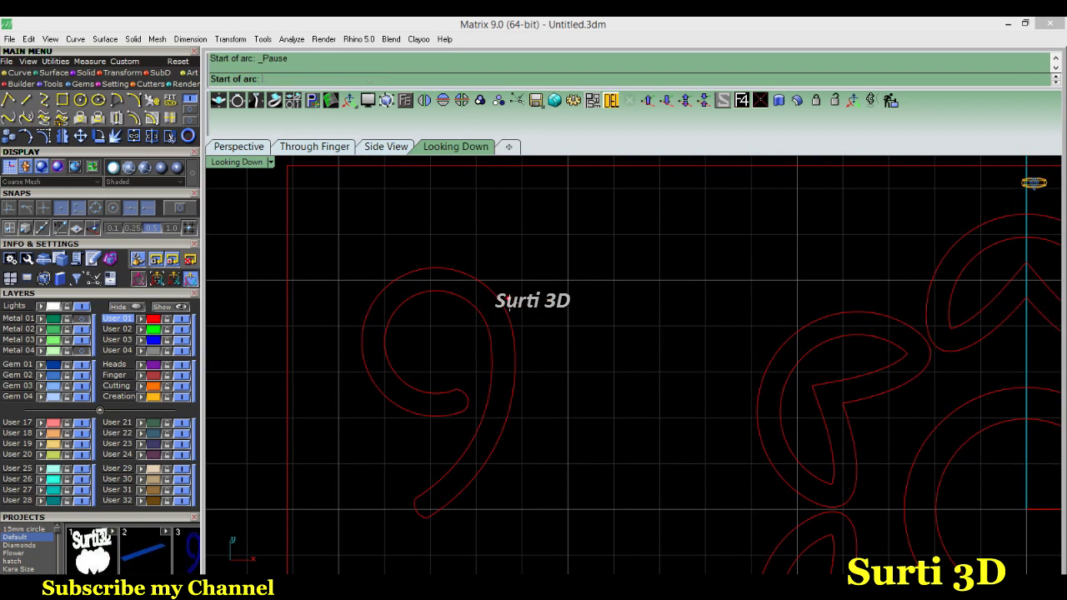
{"action": "left_click", "coordinate": [512, 330]}
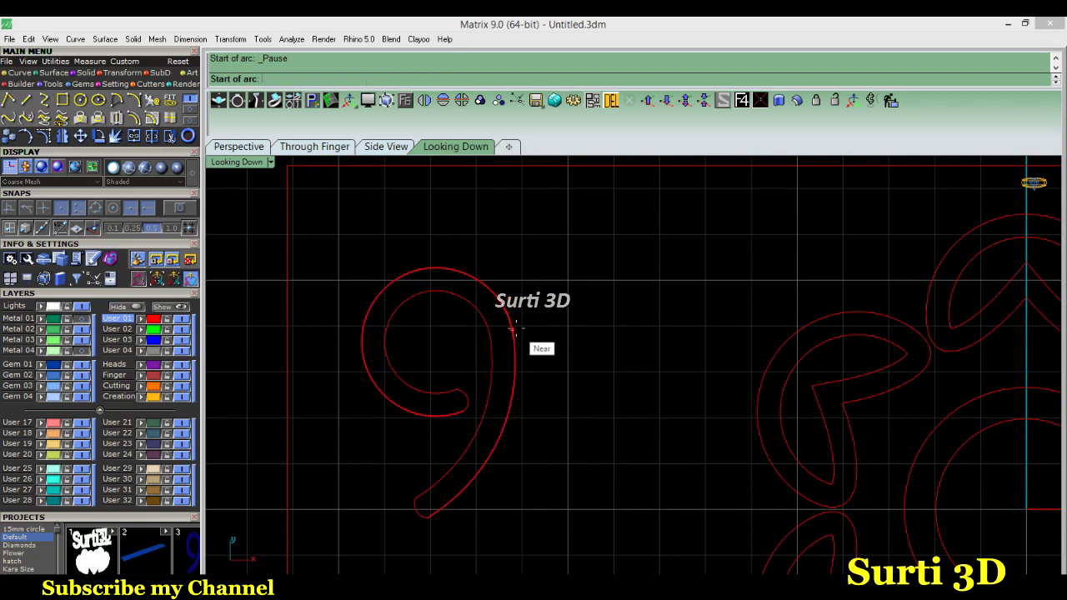
{"action": "left_click", "coordinate": [559, 251]}
{"action": "left_click", "coordinate": [521, 247]}
{"action": "key", "text": "Return"}
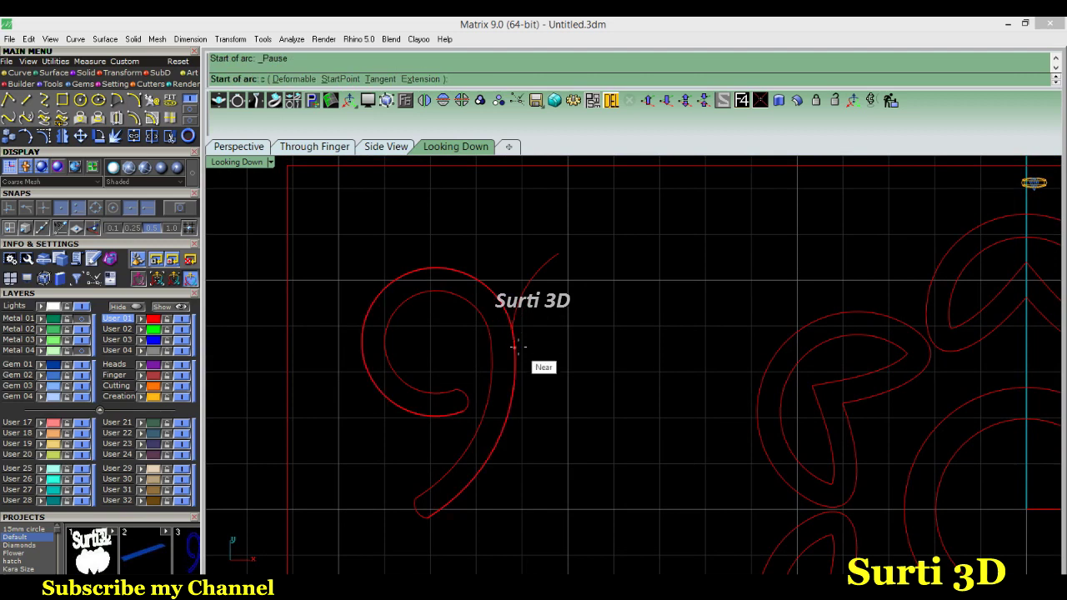
{"action": "left_click", "coordinate": [531, 356]}
{"action": "left_click", "coordinate": [578, 272]}
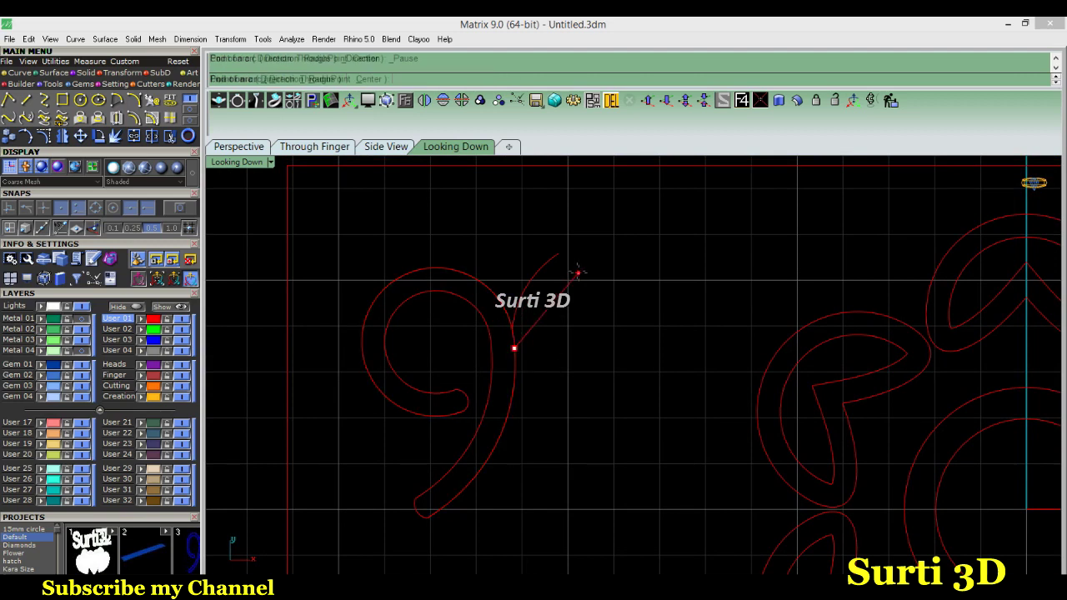
{"action": "left_click", "coordinate": [554, 261]}
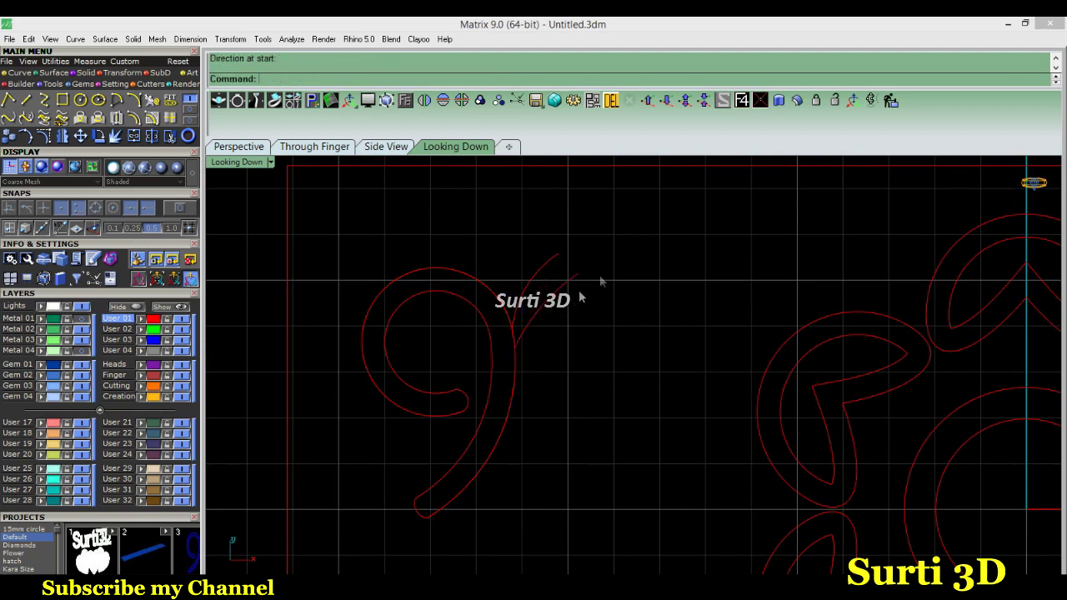
{"action": "key", "text": "Return"}
{"action": "left_click", "coordinate": [559, 253]}
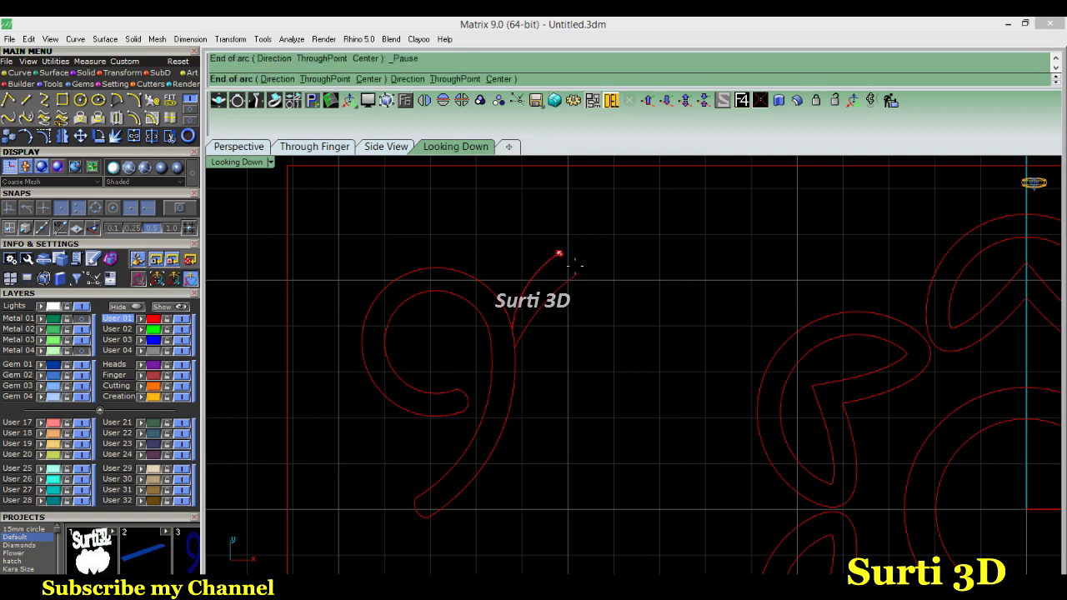
{"action": "left_click", "coordinate": [577, 272]}
{"action": "left_click", "coordinate": [613, 249]}
- Draw a curl on the scroll's outer left edge from two arcs and a rounded tip
{"action": "key", "text": "Return"}
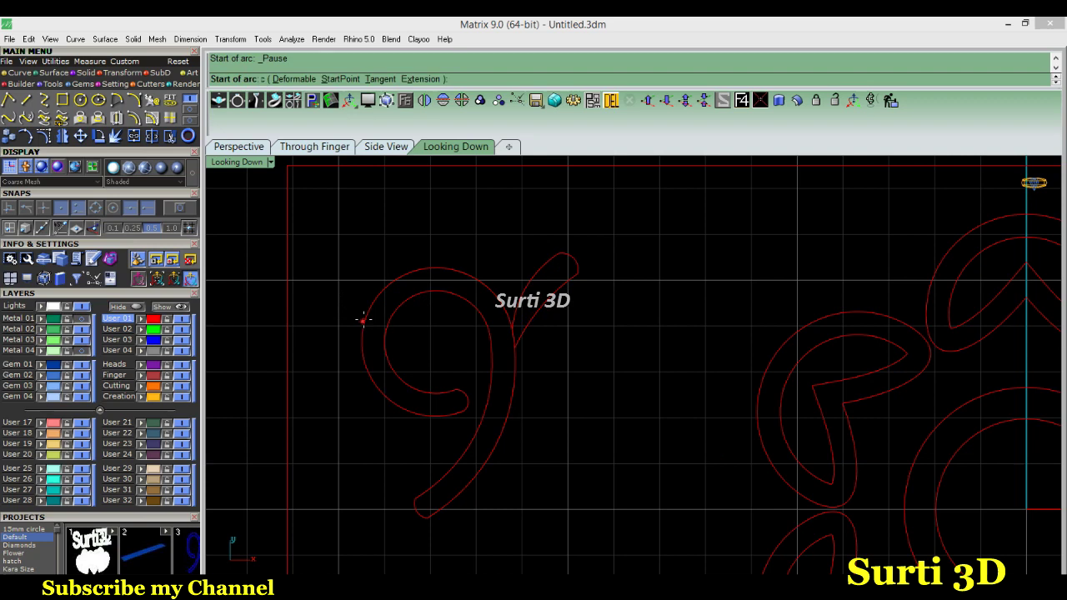
{"action": "left_click", "coordinate": [365, 320]}
{"action": "left_click", "coordinate": [320, 285]}
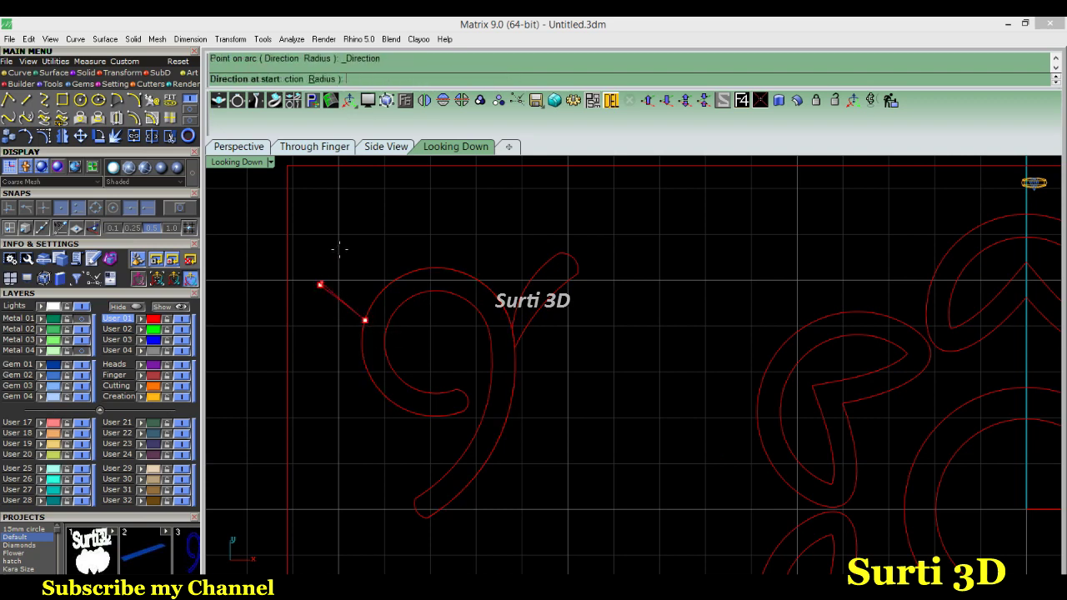
{"action": "left_click", "coordinate": [325, 318]}
{"action": "key", "text": "Return"}
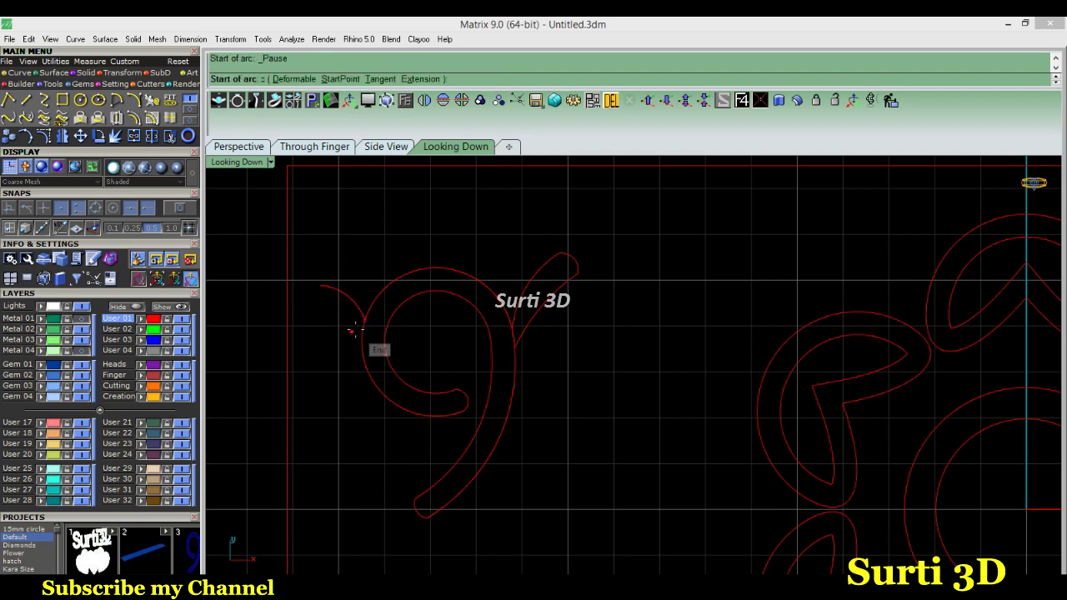
{"action": "left_click", "coordinate": [361, 344]}
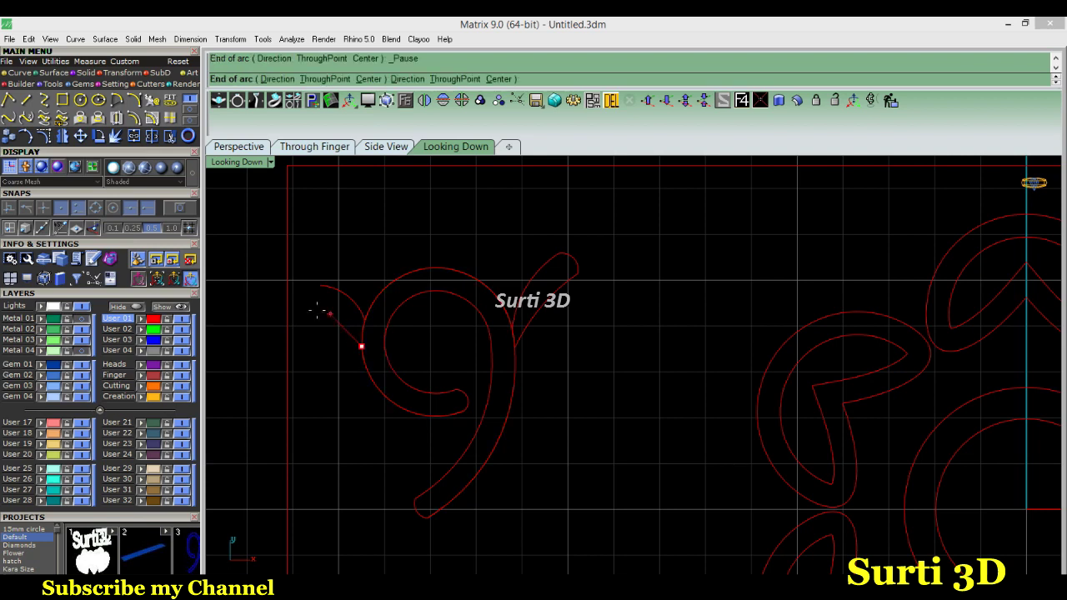
{"action": "left_click", "coordinate": [314, 310]}
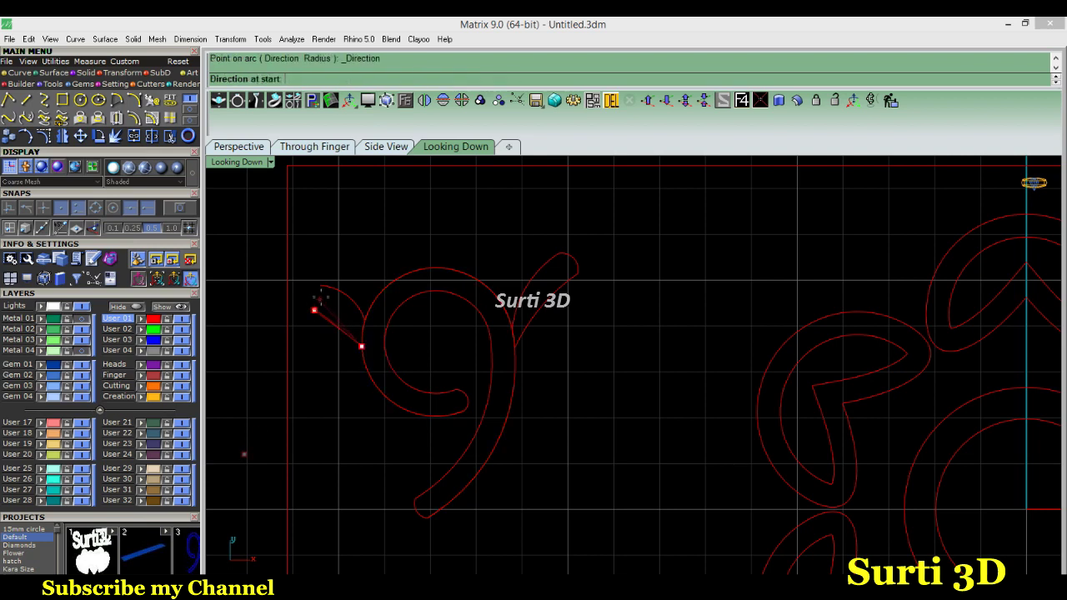
{"action": "left_click", "coordinate": [326, 287]}
{"action": "right_click", "coordinate": [303, 292]}
{"action": "left_click", "coordinate": [320, 285]}
{"action": "left_click", "coordinate": [314, 310]}
{"action": "left_click", "coordinate": [298, 293]}
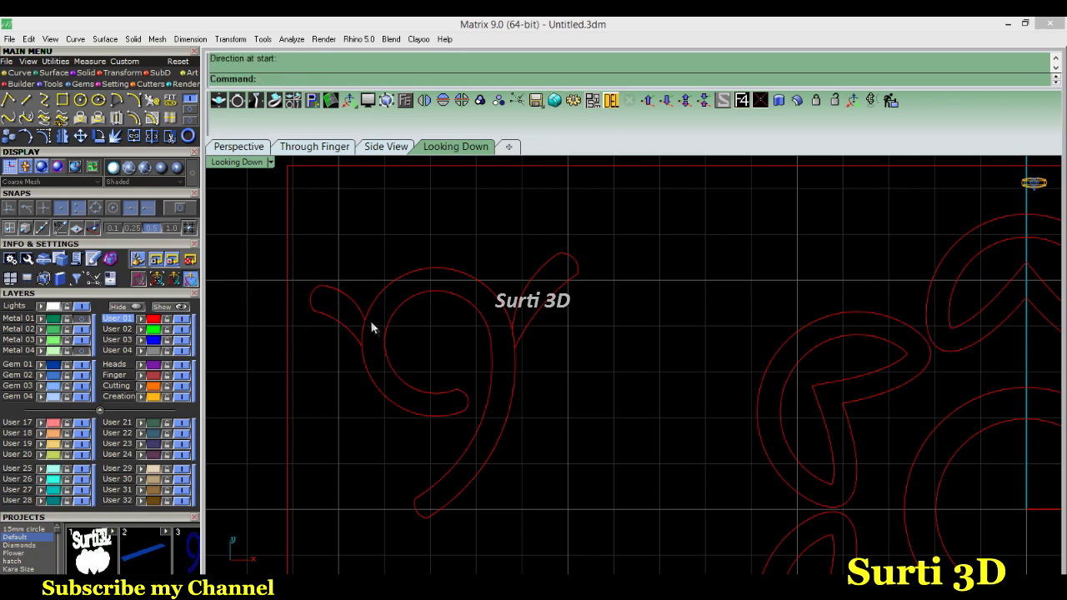
- Trim the overlaps where the sprout and left curl meet the scroll
{"action": "left_click_drag", "start_coordinate": [331, 504], "coordinate": [331, 505]}
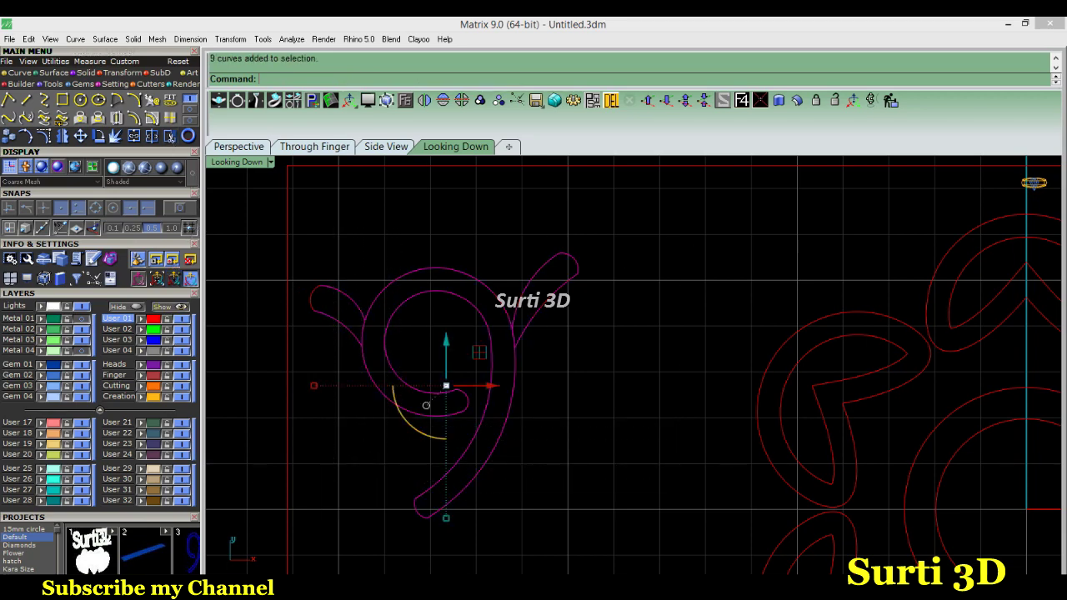
{"action": "key", "text": "t"}
{"action": "scroll", "coordinate": [506, 335], "scroll_direction": "up", "scroll_amount": 2}
{"action": "left_click", "coordinate": [525, 342]}
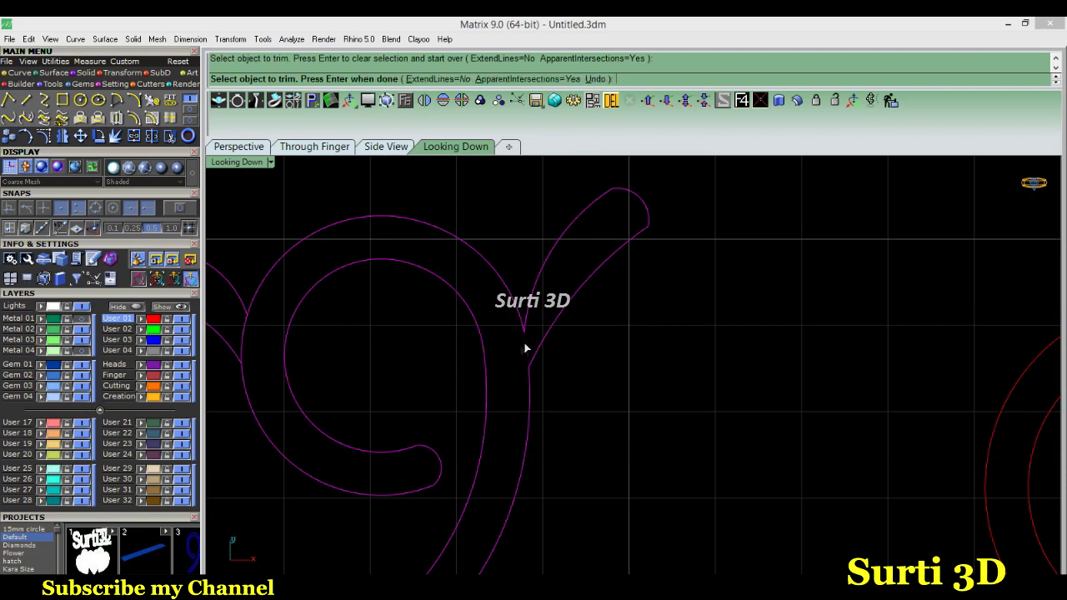
{"action": "left_click", "coordinate": [245, 329]}
{"action": "scroll", "coordinate": [400, 348], "scroll_direction": "down", "scroll_amount": 3}
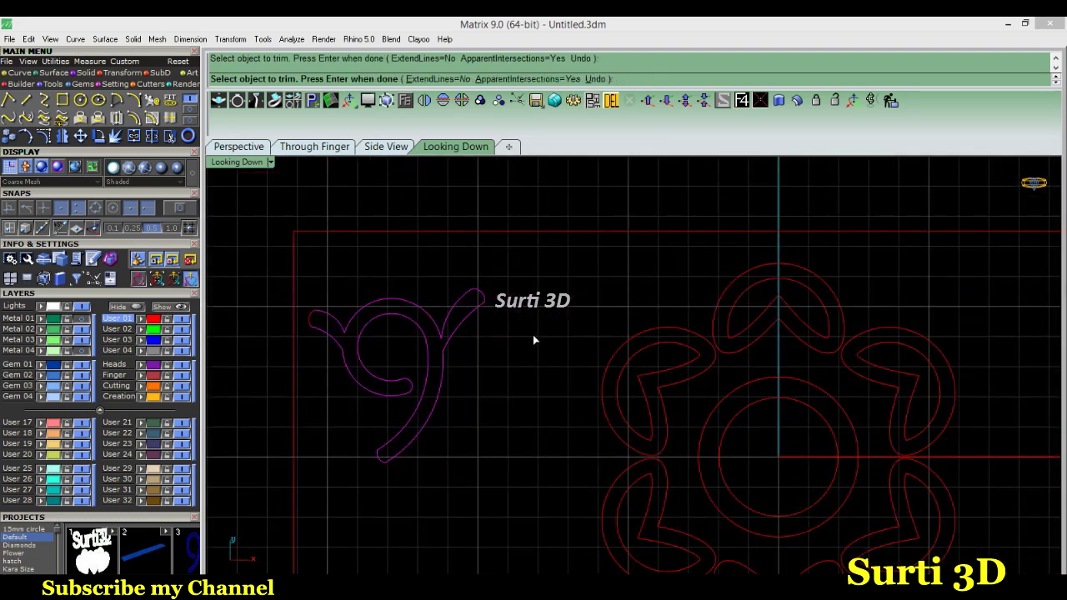
{"action": "key", "text": "Return"}
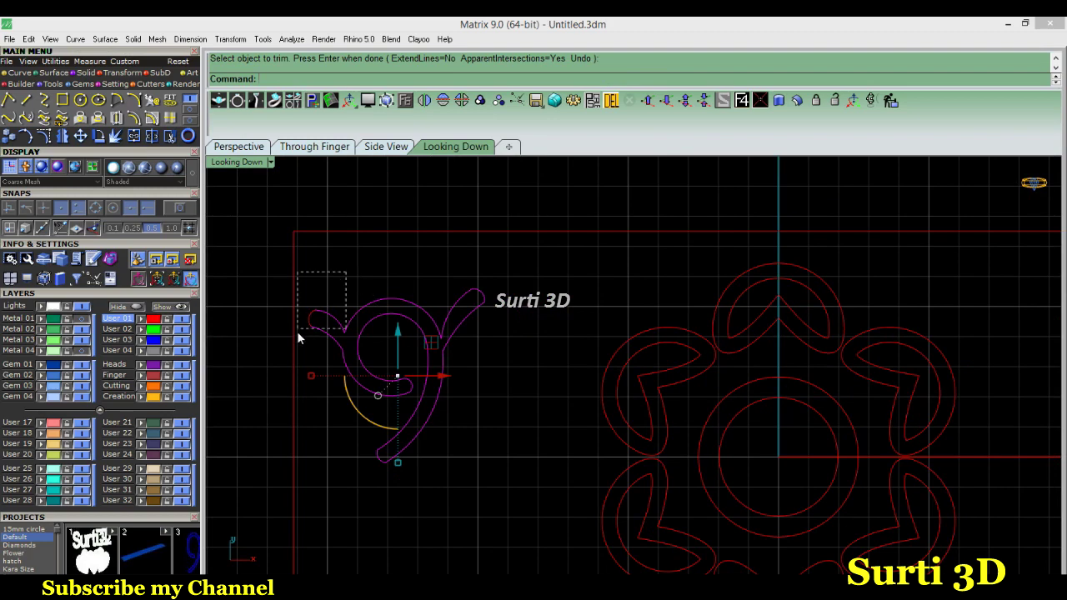
- Join the 12 ornament pieces into one closed curve
{"action": "left_click_drag", "start_coordinate": [298, 335], "coordinate": [301, 337]}
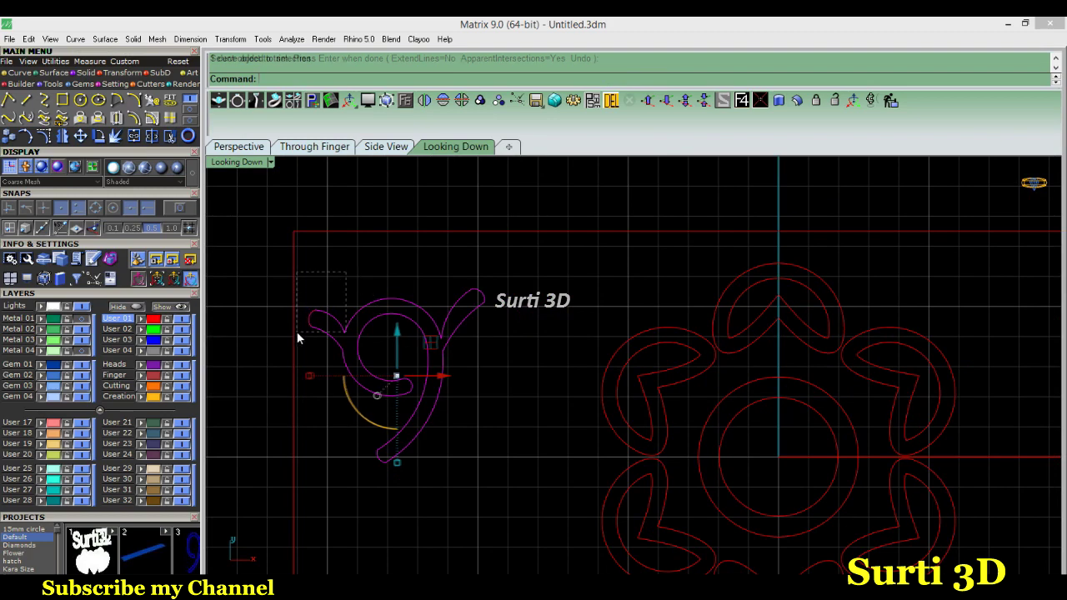
{"action": "left_click", "coordinate": [135, 138]}
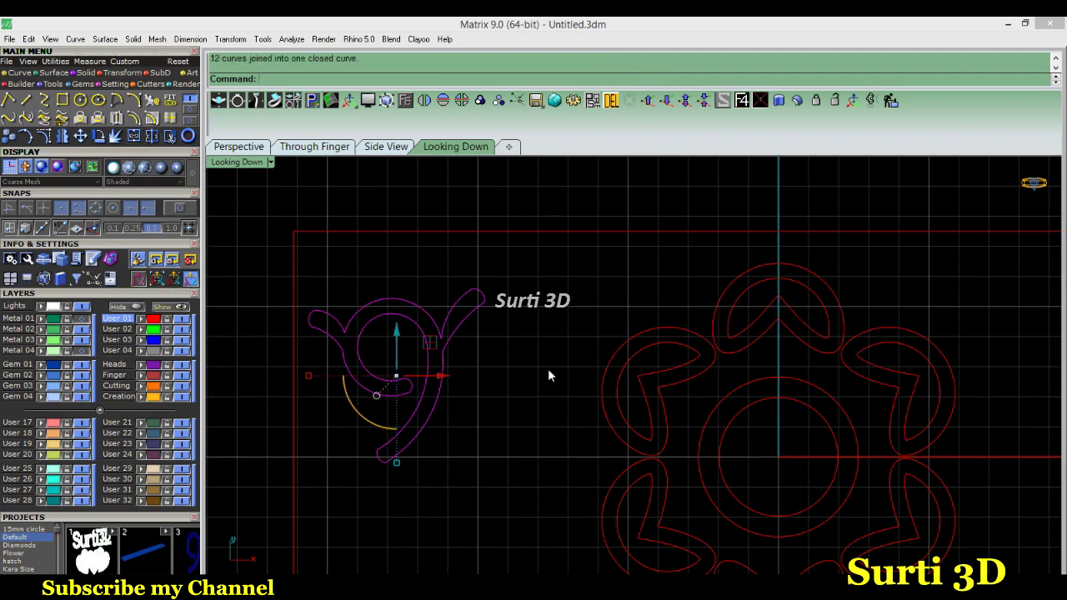
{"action": "left_click", "coordinate": [440, 390]}
- Rotate the scroll ornament and move it up to the panel's top-left corner
{"action": "left_click_drag", "start_coordinate": [375, 426], "coordinate": [430, 421]}
{"action": "left_click_drag", "start_coordinate": [398, 330], "coordinate": [401, 285]}
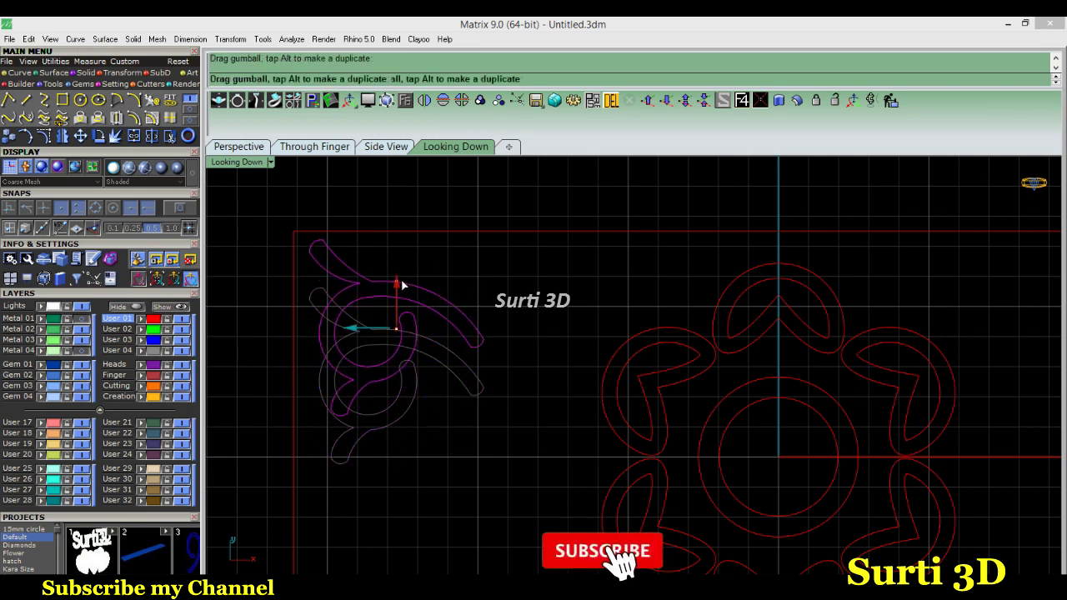
{"action": "left_click", "coordinate": [415, 409]}
{"action": "right_click_drag", "start_coordinate": [411, 403], "coordinate": [458, 364]}
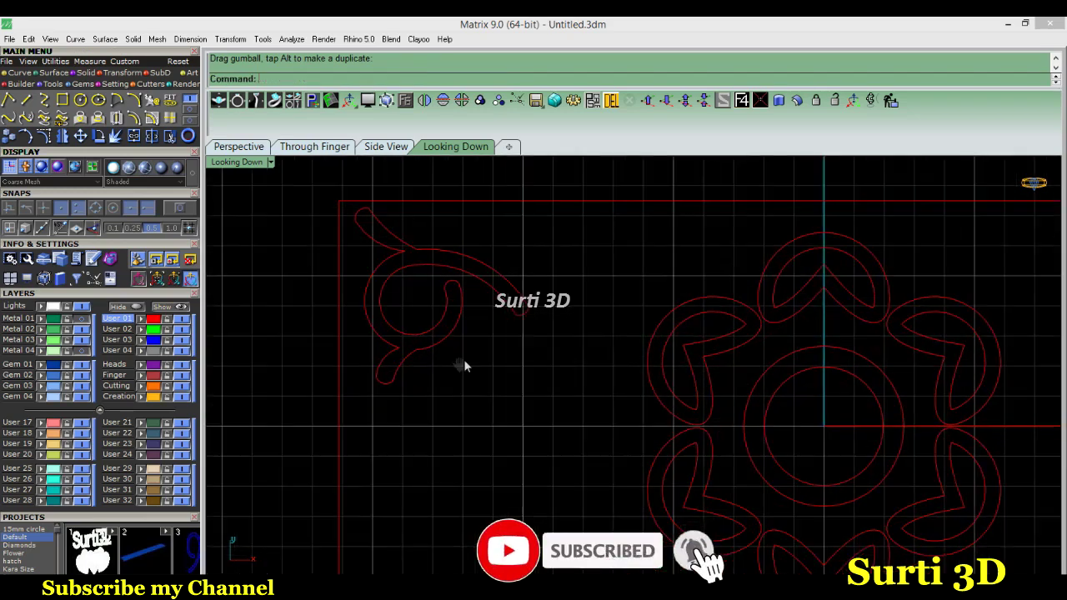
- Mirror a copy of the ornament downward into the lower-left corner
{"action": "left_click", "coordinate": [487, 265]}
{"action": "left_click", "coordinate": [456, 102]}
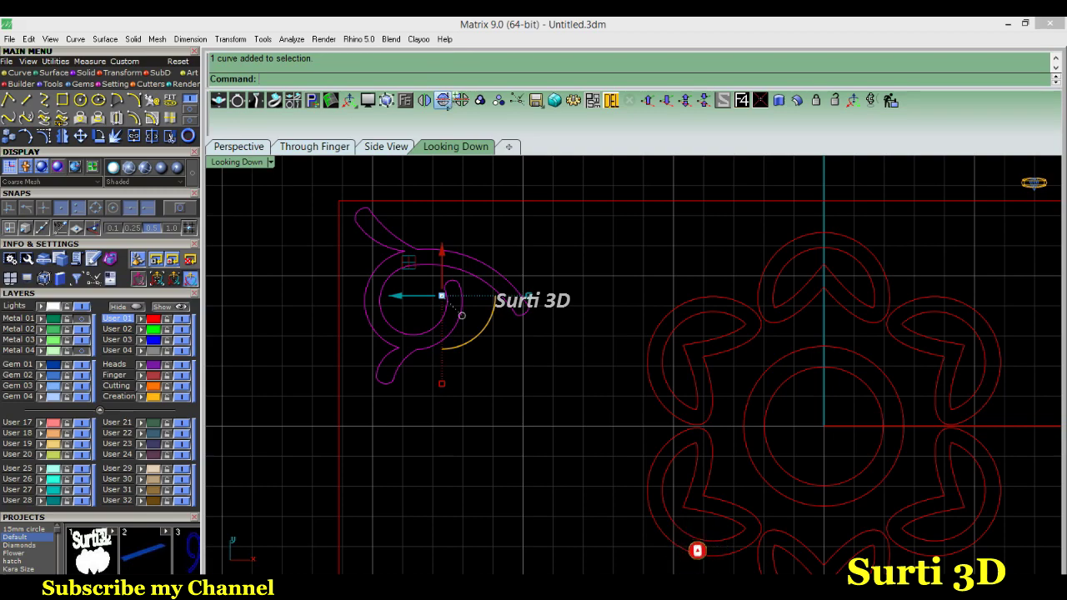
{"action": "right_click_drag", "start_coordinate": [551, 244], "coordinate": [557, 223]}
{"action": "scroll", "coordinate": [545, 349], "scroll_direction": "down", "scroll_amount": 2}
{"action": "left_click", "coordinate": [545, 349]}
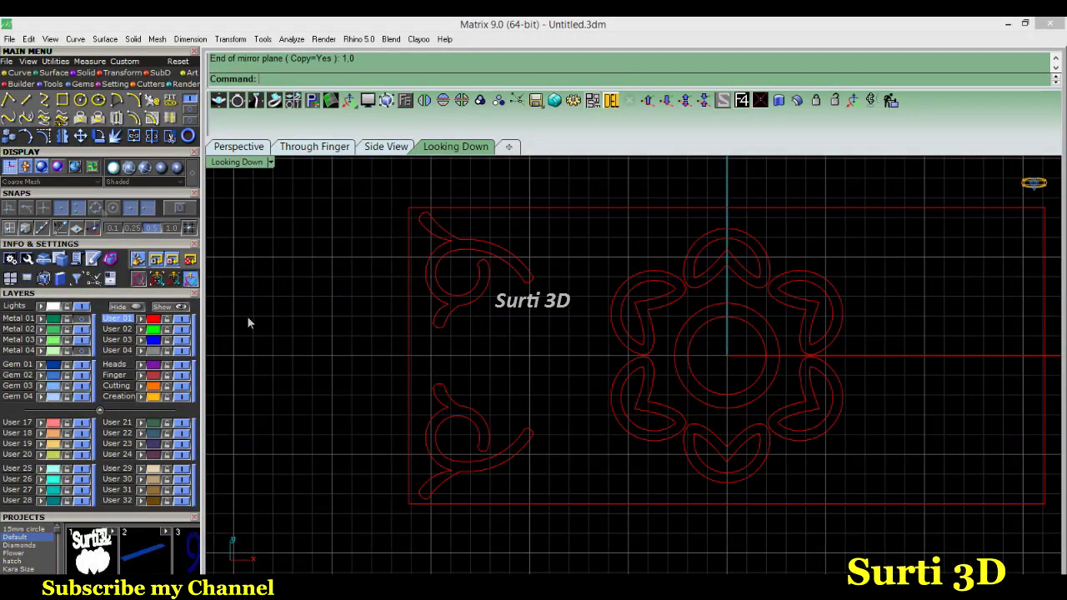
{"action": "left_click", "coordinate": [116, 99]}
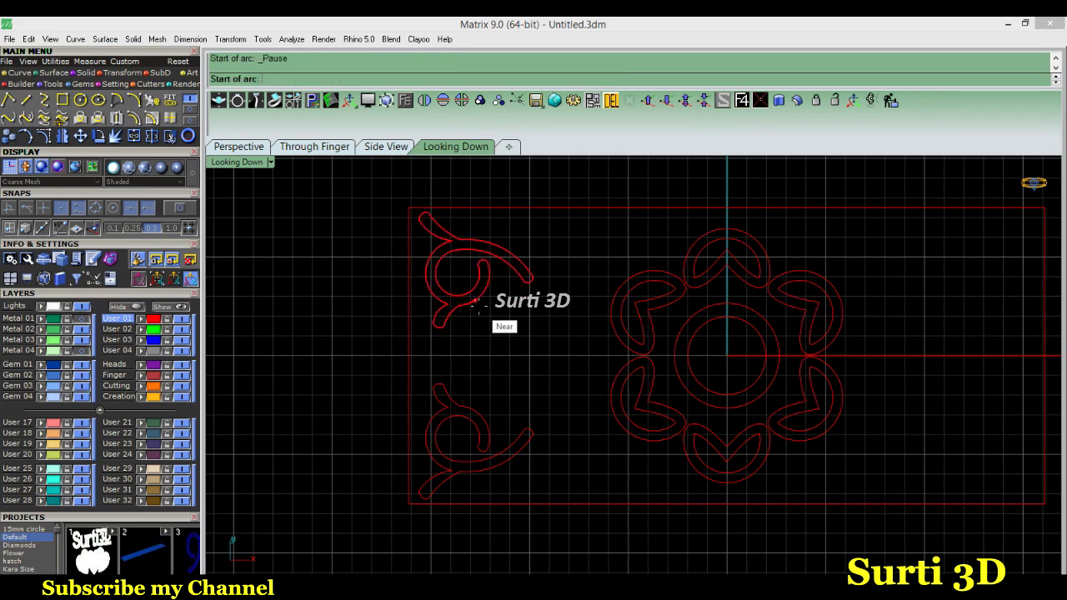
- Draw two arcs linking the upper and lower scrolls as a curved double band
{"action": "left_click", "coordinate": [476, 304]}
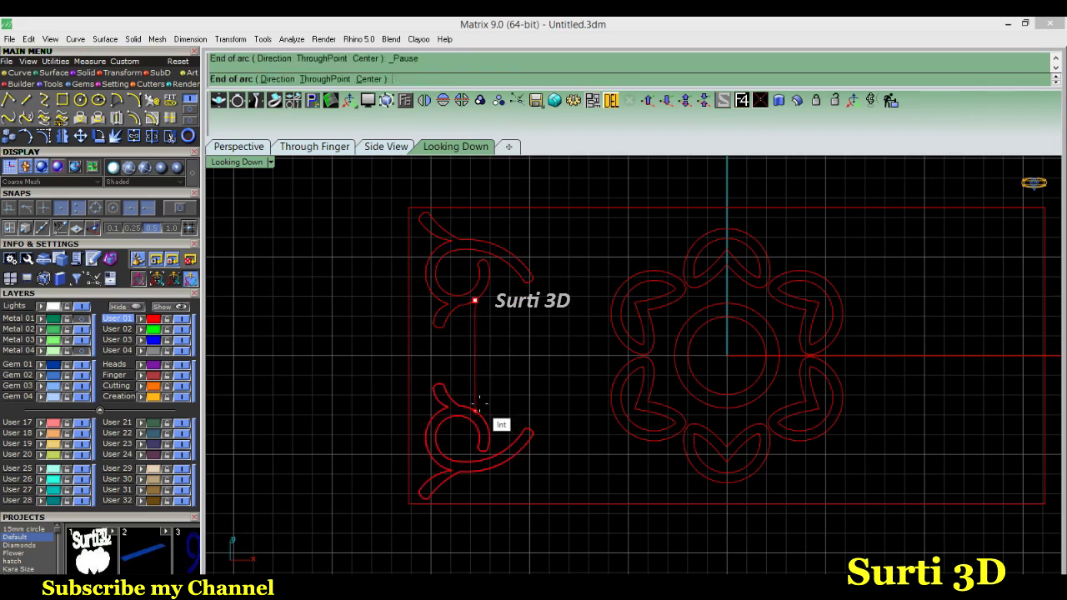
{"action": "left_click", "coordinate": [474, 411]}
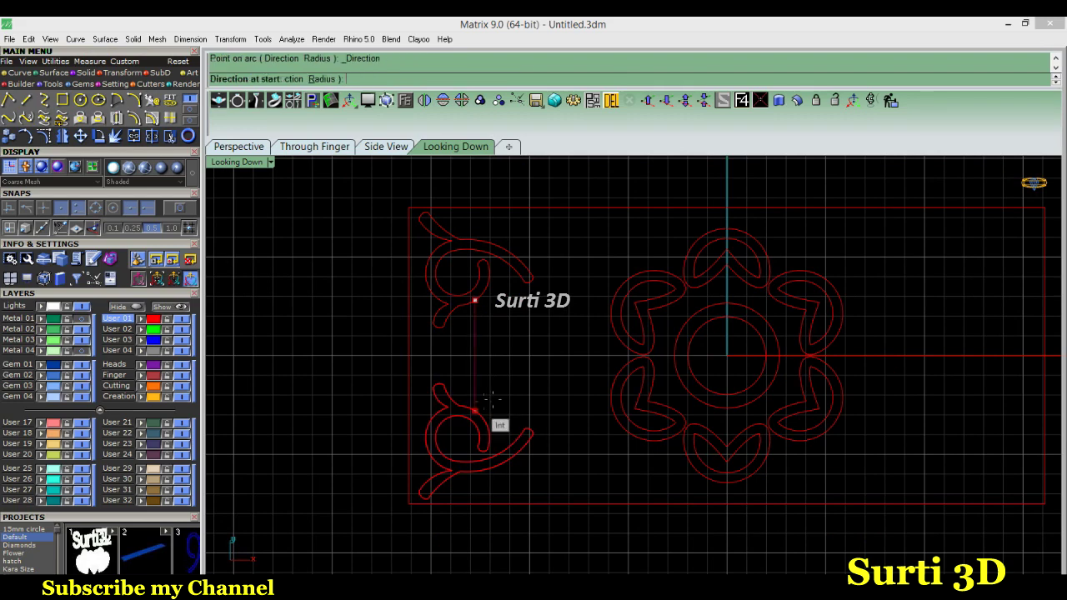
{"action": "left_click", "coordinate": [511, 398]}
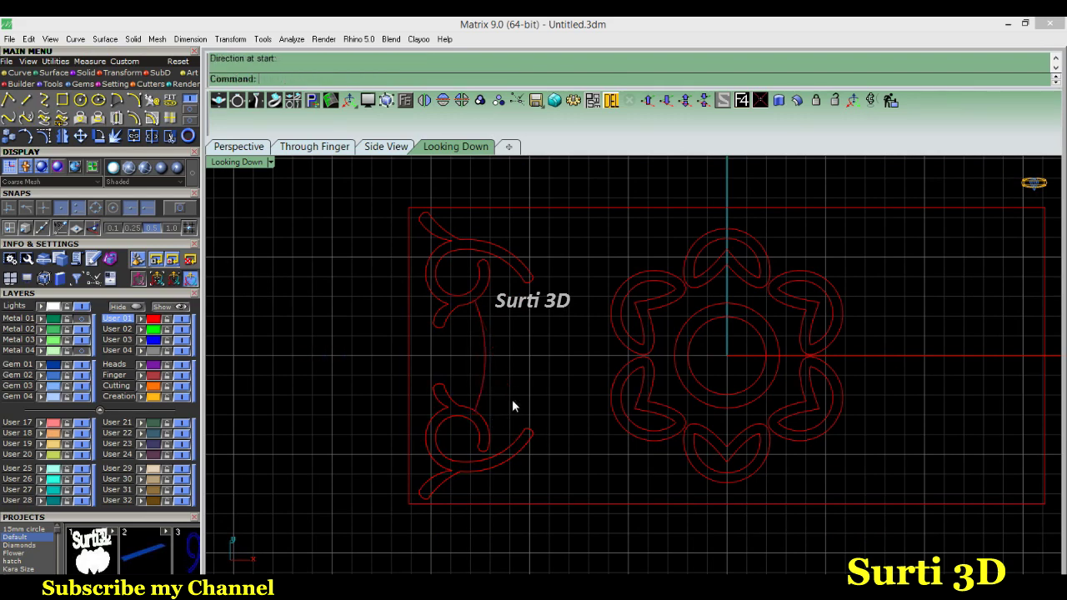
{"action": "key", "text": "Return"}
{"action": "scroll", "coordinate": [502, 375], "scroll_direction": "up", "scroll_amount": 2}
{"action": "left_click", "coordinate": [475, 205]}
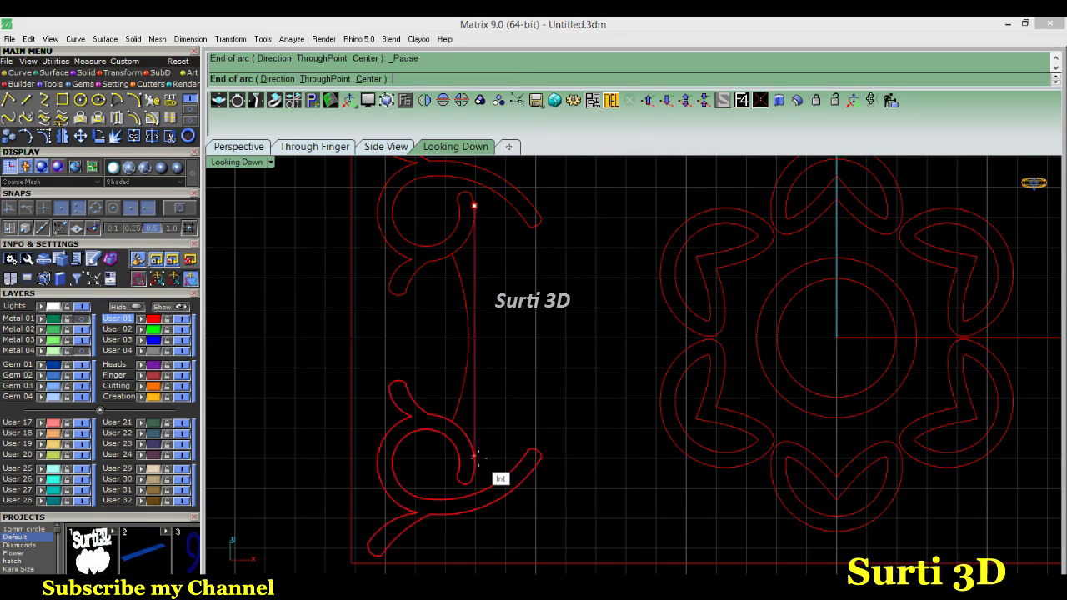
{"action": "left_click", "coordinate": [475, 455]}
{"action": "type", "text": "d"}
{"action": "key", "text": "Return"}
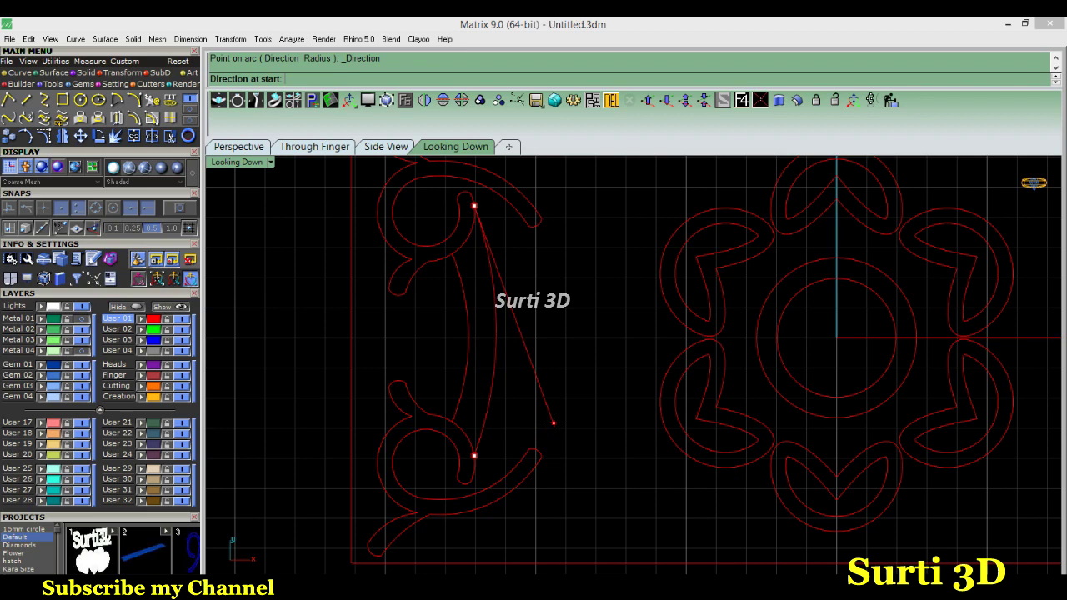
{"action": "left_click", "coordinate": [554, 423]}
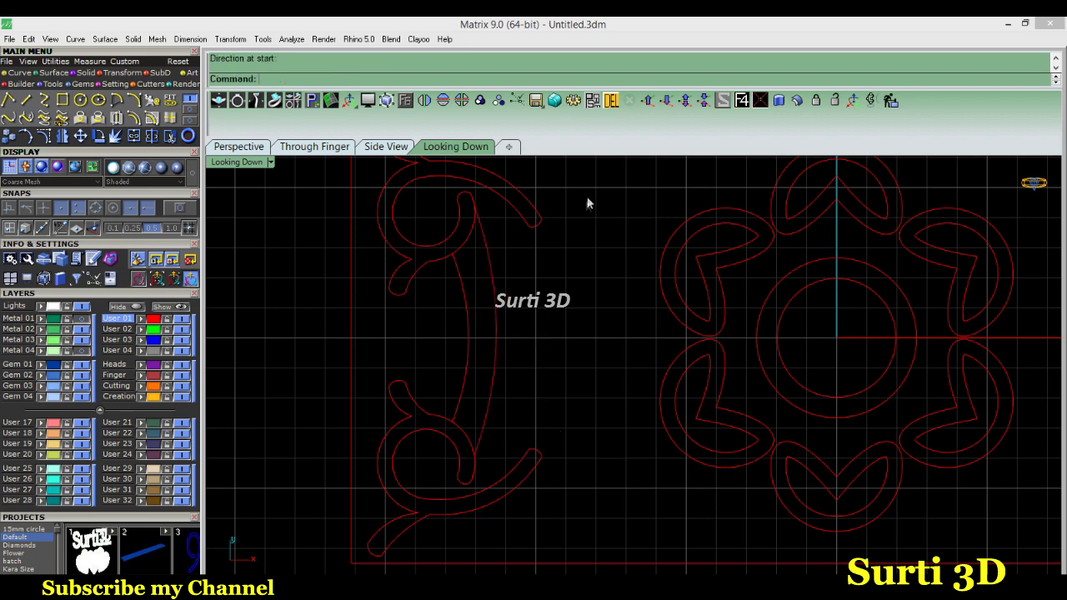
- Trim the arc ends inside both scrolls and delete the leftover pieces
{"action": "left_click_drag", "start_coordinate": [589, 192], "coordinate": [421, 406]}
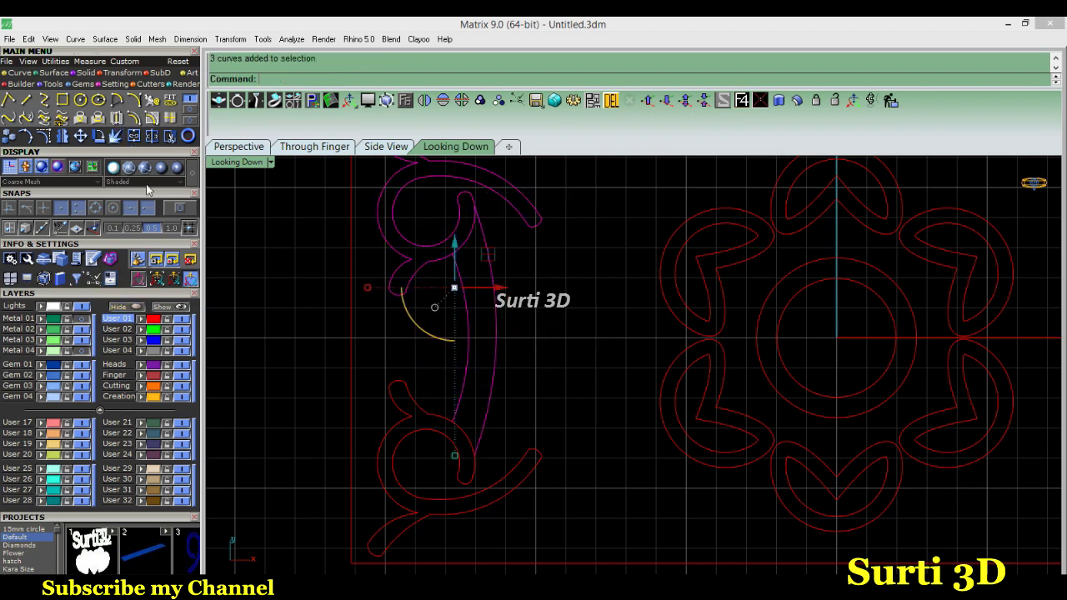
{"action": "left_click", "coordinate": [433, 465], "text": "shift"}
{"action": "left_click", "coordinate": [170, 136]}
{"action": "left_click", "coordinate": [467, 243]}
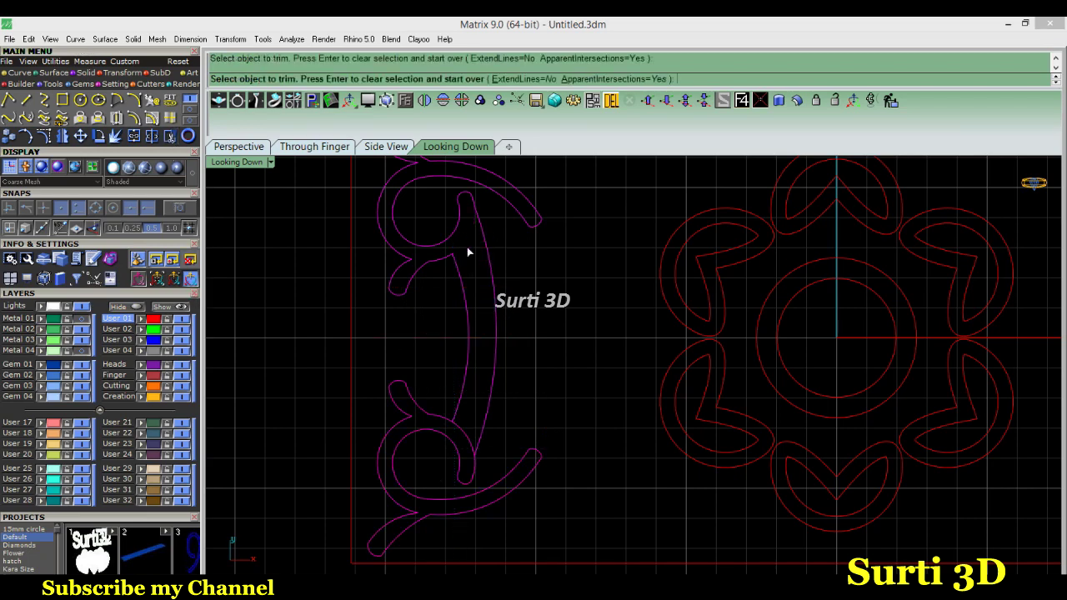
{"action": "left_click", "coordinate": [471, 450]}
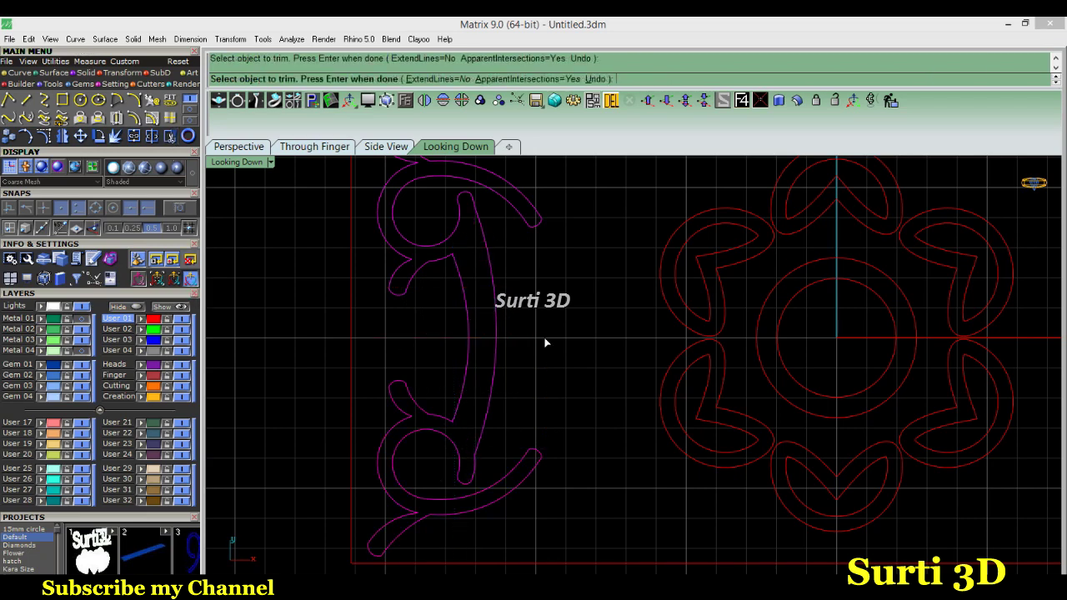
{"action": "key", "text": "Return"}
{"action": "key", "text": "Return"}
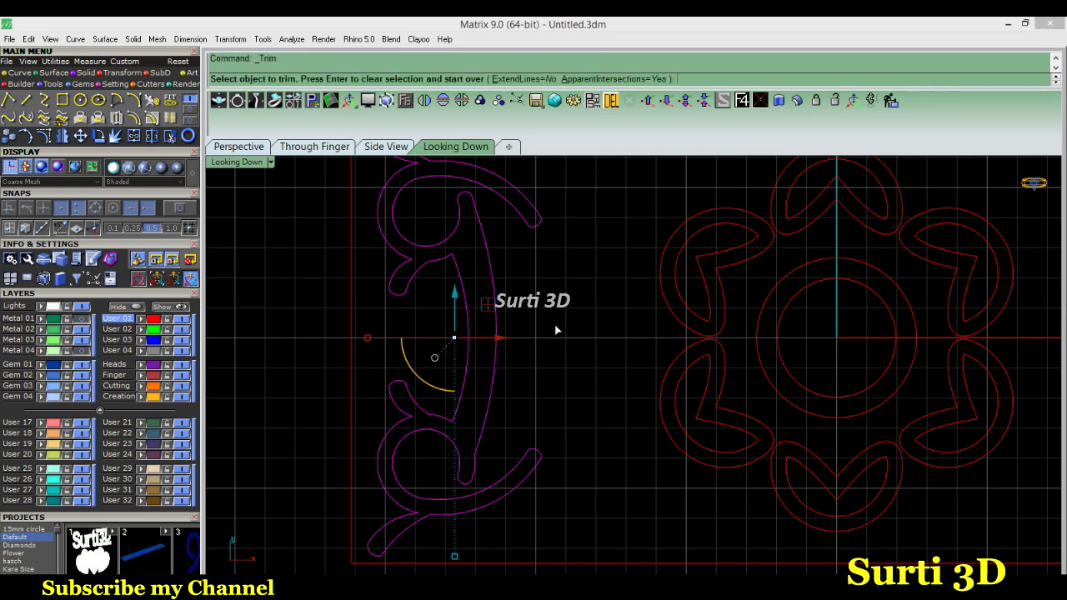
{"action": "key", "text": "Escape"}
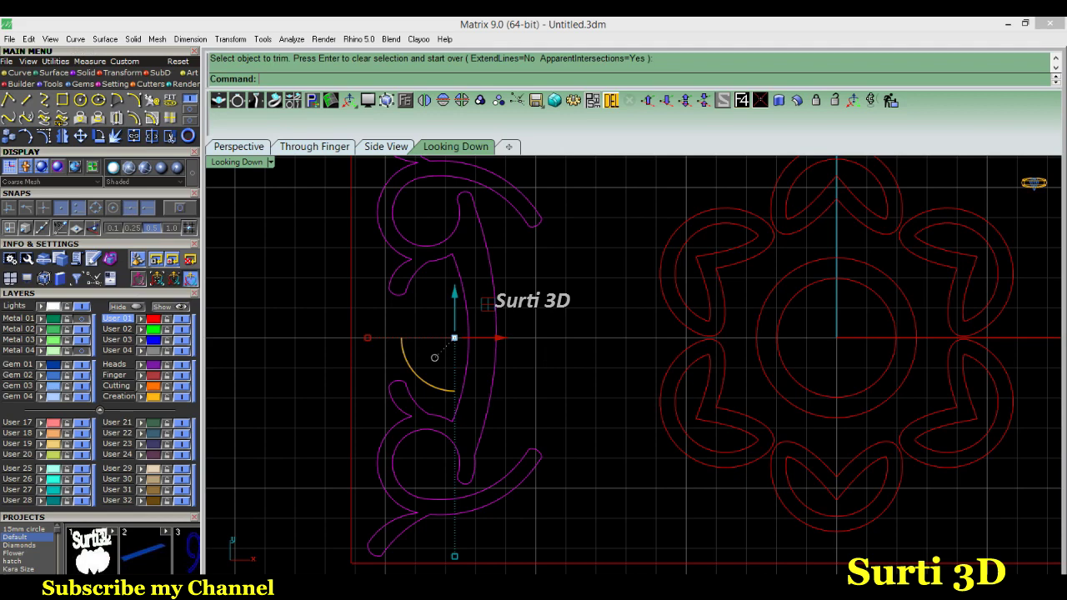
{"action": "key", "text": "Delete"}
{"action": "scroll", "coordinate": [461, 361], "scroll_direction": "down", "scroll_amount": 2}
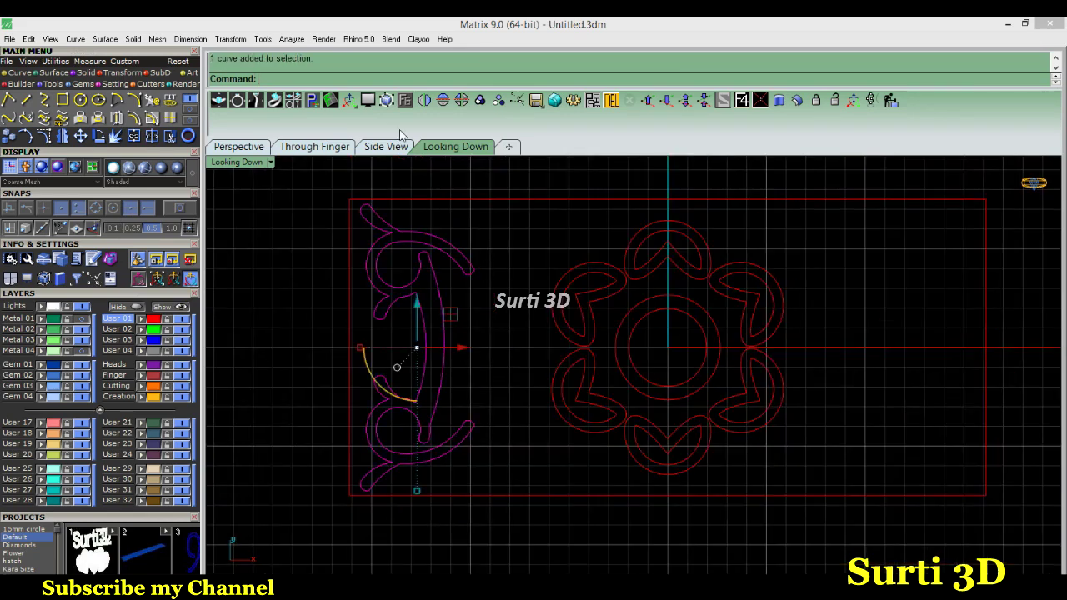
- Mirror the left ornament across 0,1 onto the panel's right side
{"action": "type", "text": "0,1"}
{"action": "key", "text": "Return"}
{"action": "key", "text": "Escape"}
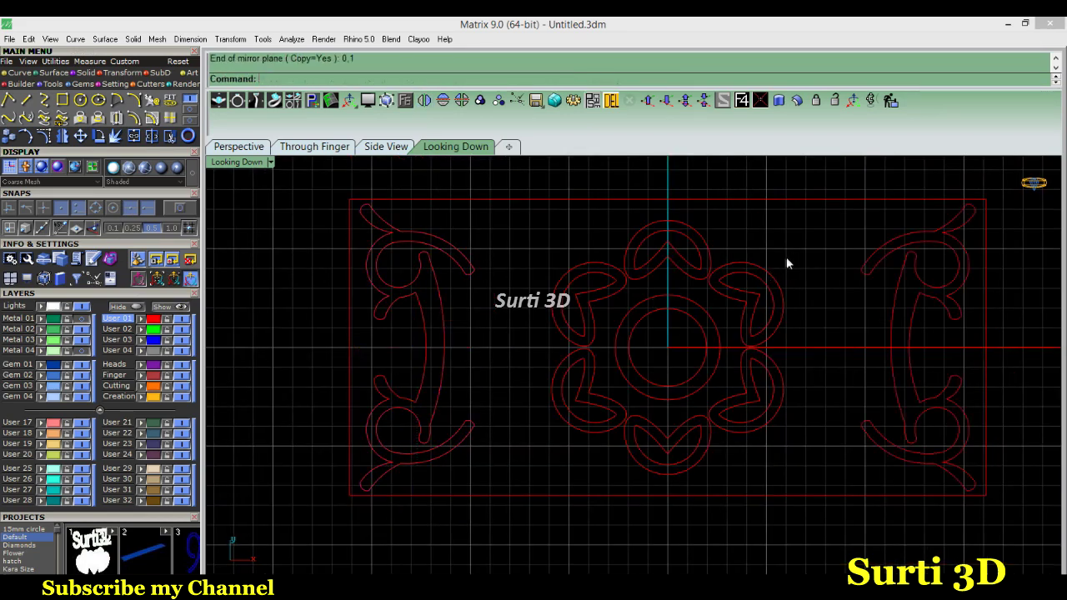
- Build a Patch surface from the outer panel rectangle and move it to layer User 02
{"action": "scroll", "coordinate": [787, 262], "scroll_direction": "down", "scroll_amount": 4}
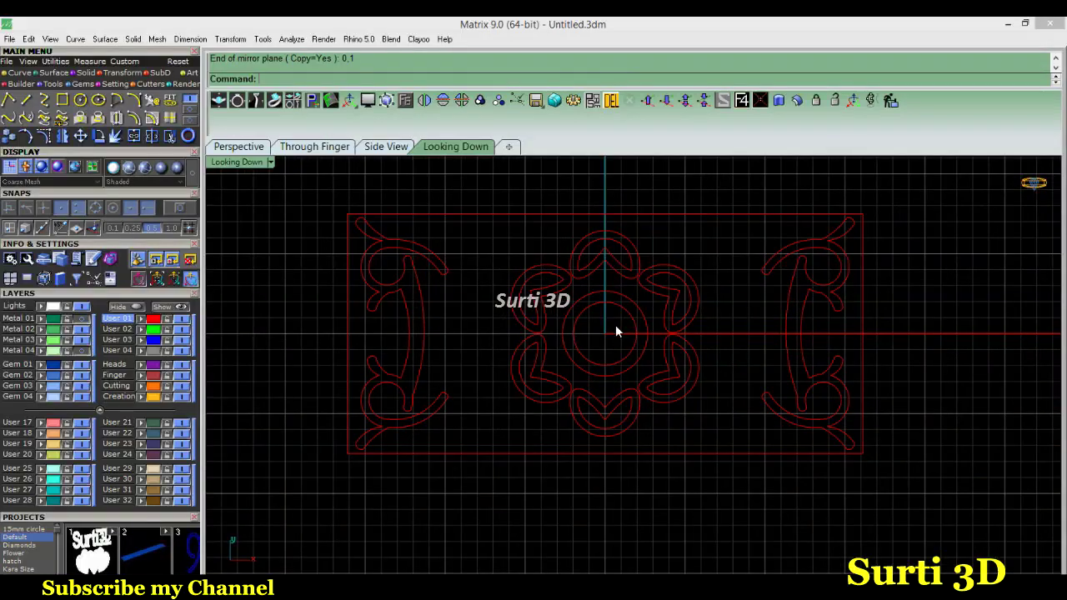
{"action": "left_click", "coordinate": [674, 216]}
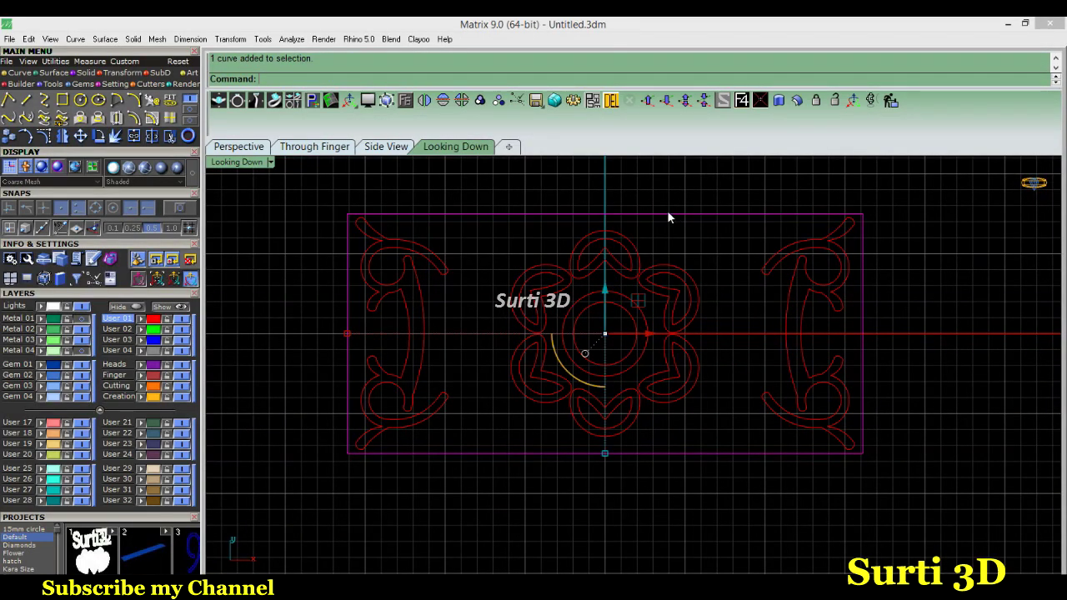
{"action": "left_click", "coordinate": [64, 73]}
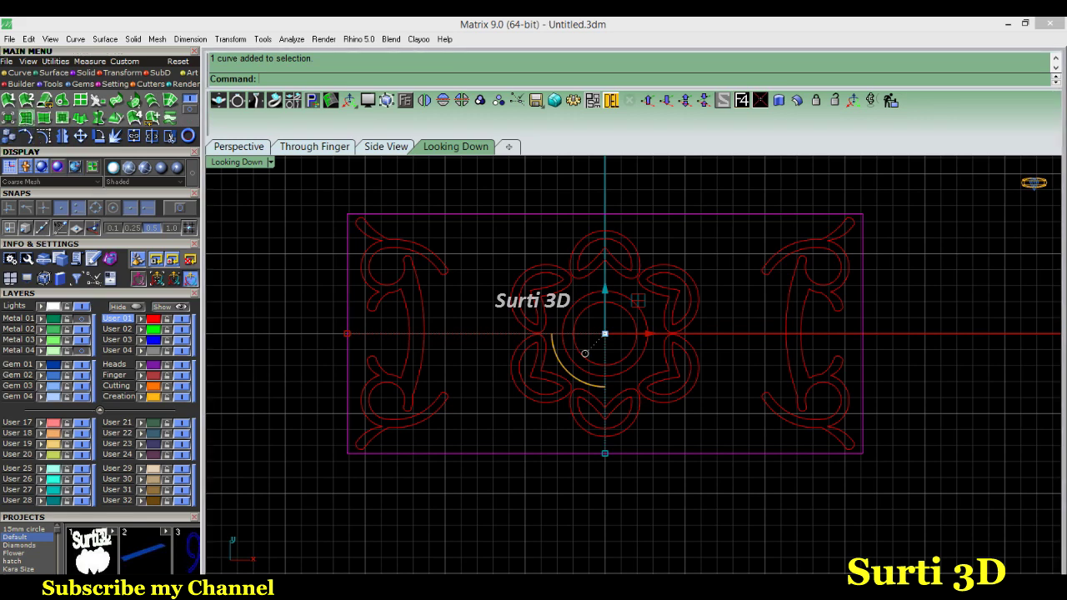
{"action": "key", "text": "Return"}
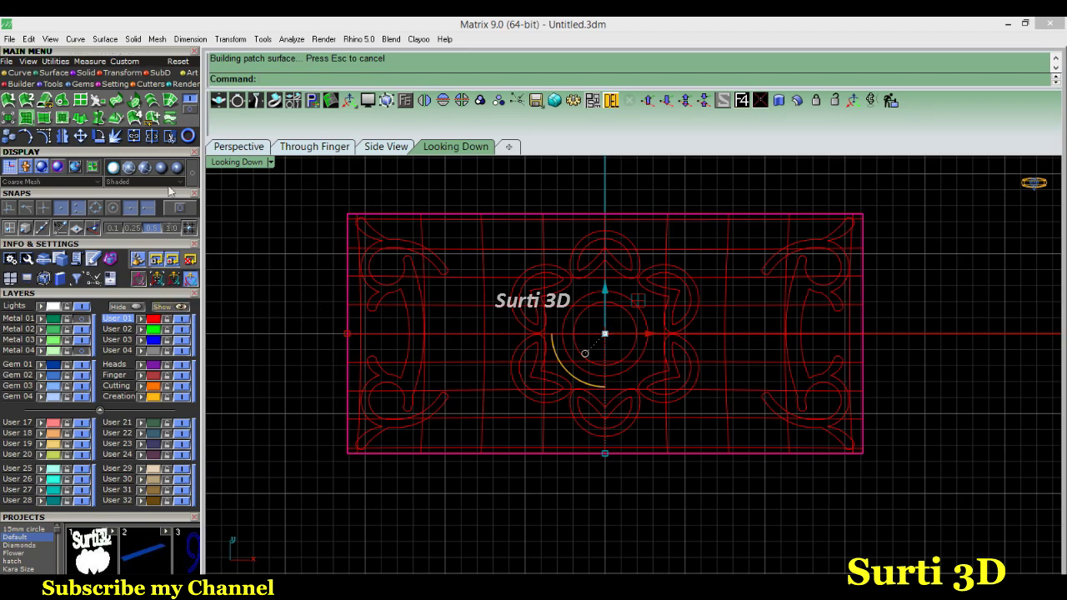
{"action": "left_click", "coordinate": [472, 298]}
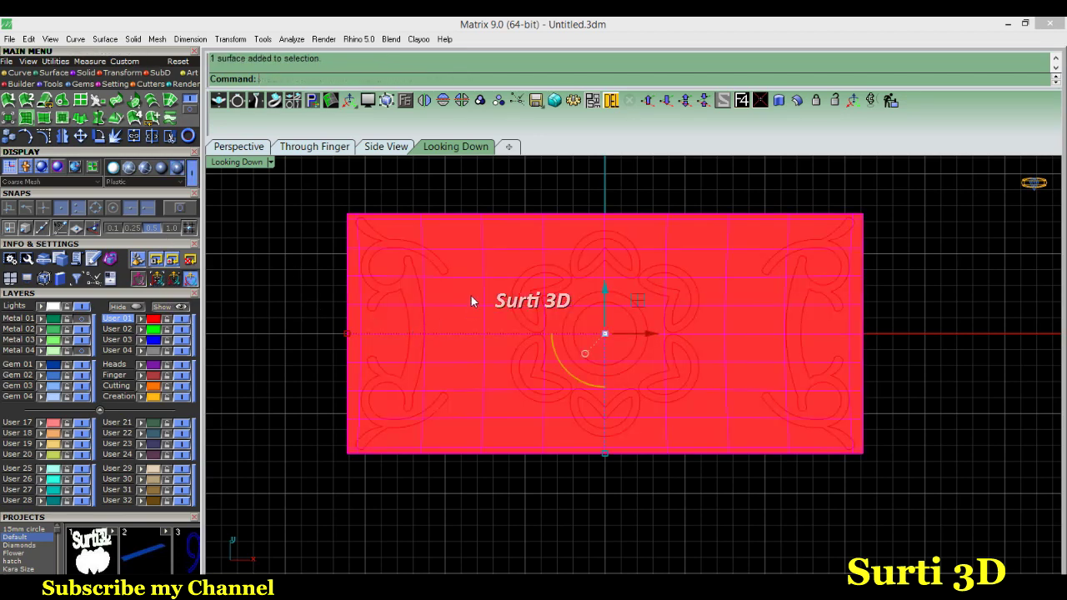
{"action": "left_click", "coordinate": [140, 332]}
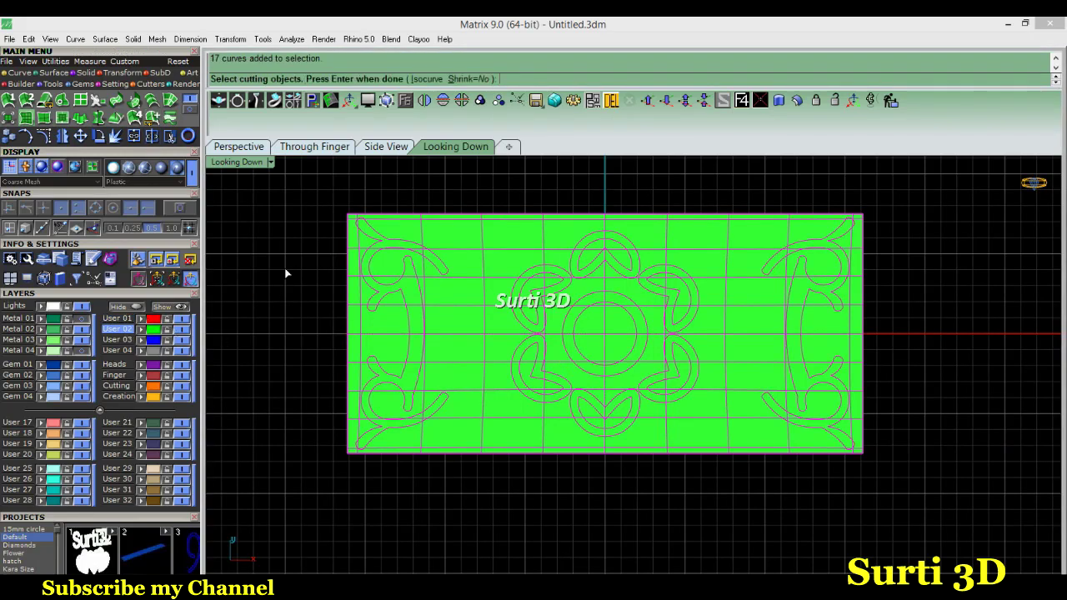
- Split the surface along the ornament curves, then delete the background piece and the 16 green surfaces
{"action": "key", "text": "Return"}
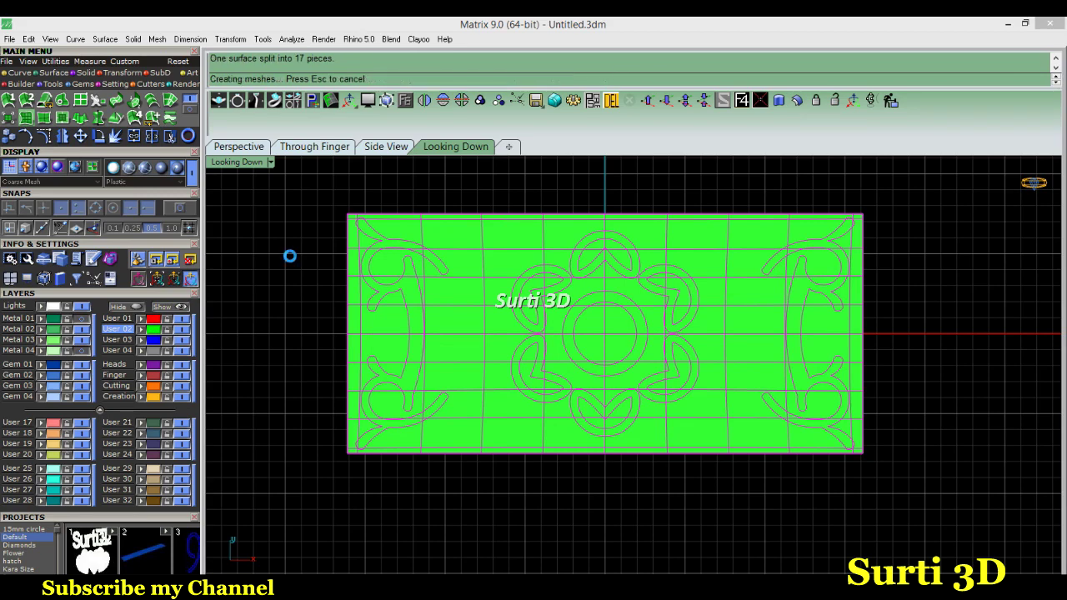
{"action": "left_click", "coordinate": [467, 315]}
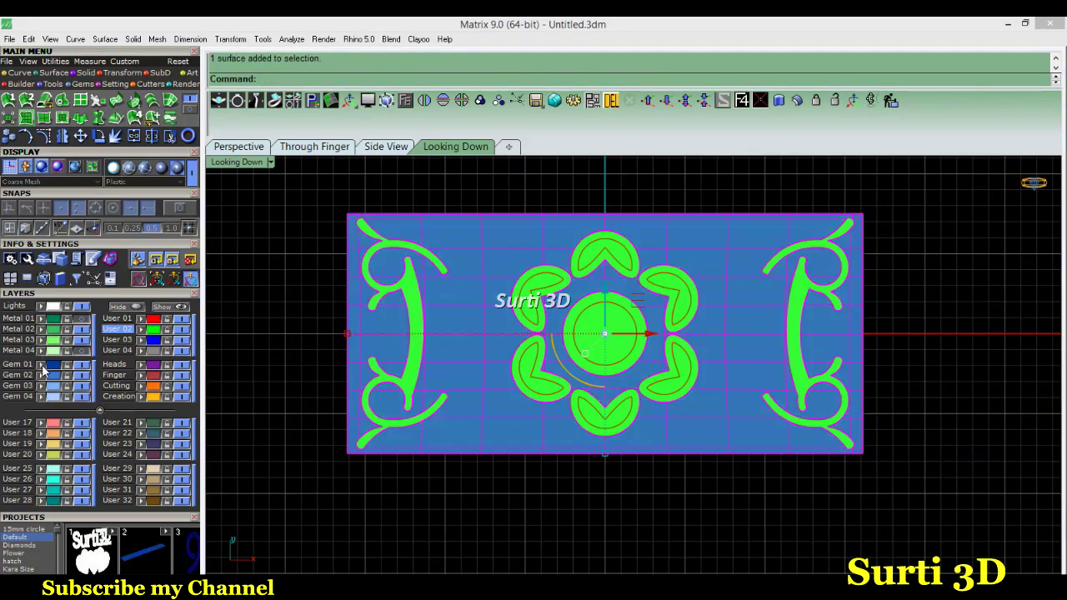
{"action": "key", "text": "Delete"}
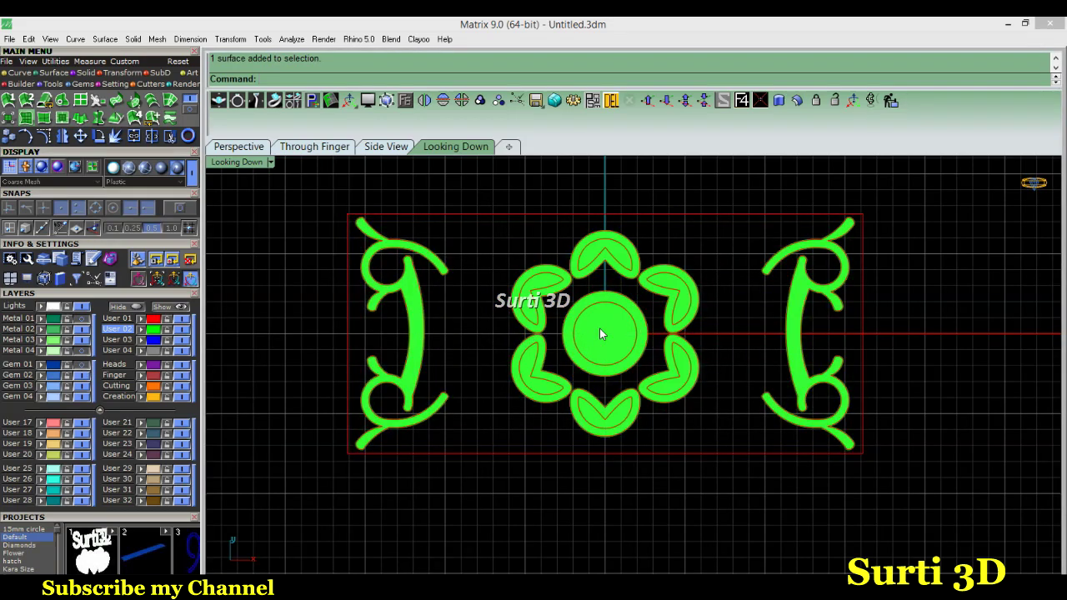
{"action": "left_click", "coordinate": [151, 334]}
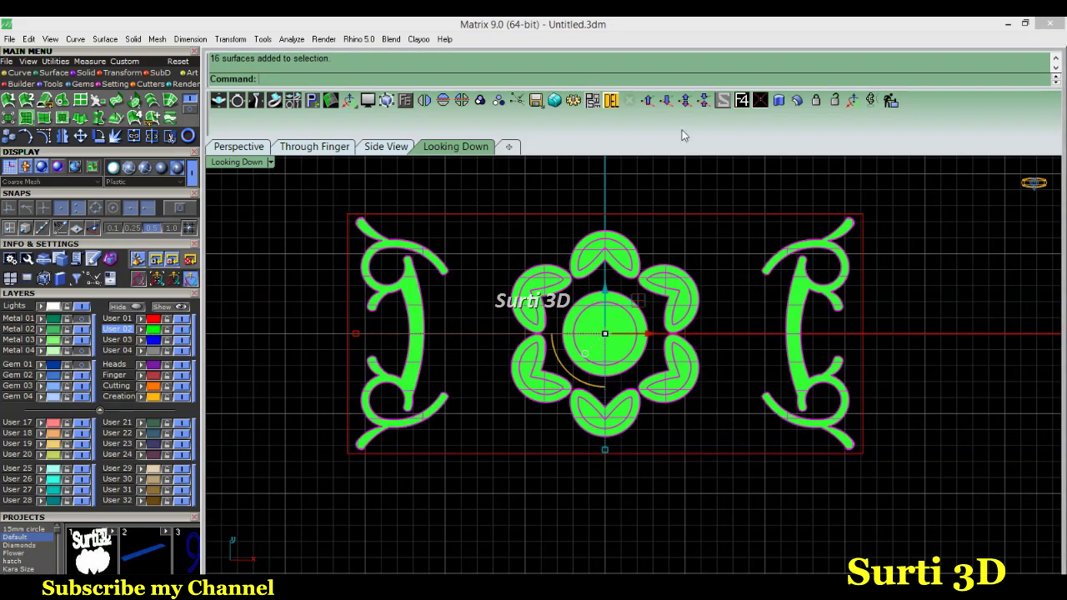
{"action": "left_click", "coordinate": [611, 101]}
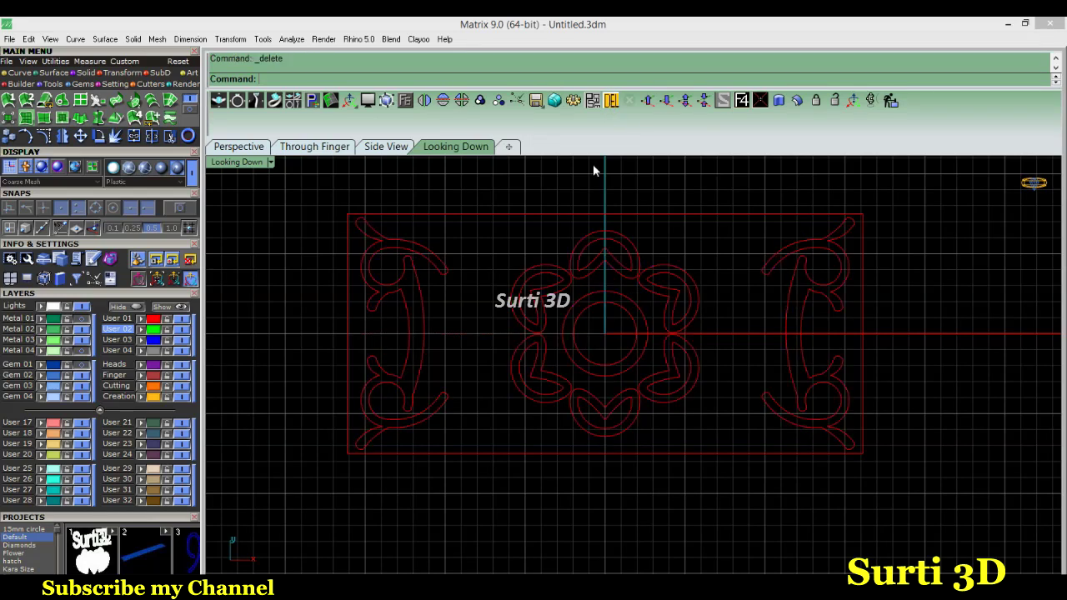
- Check the blue Gem 01 panel surface, hide it again, and select the outer rectangle
{"action": "left_click", "coordinate": [95, 373]}
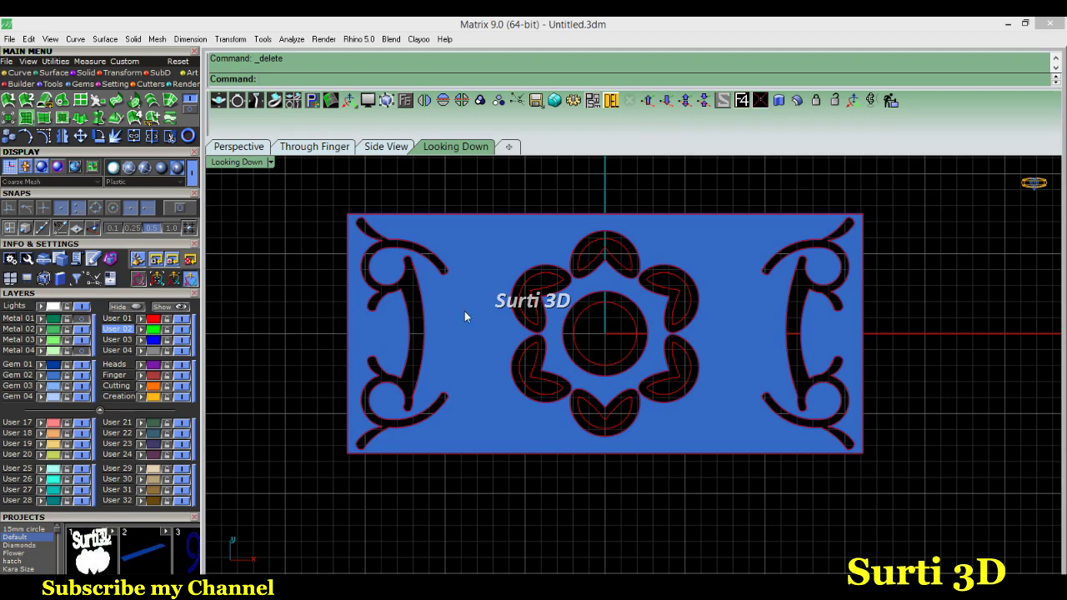
{"action": "scroll", "coordinate": [648, 291], "scroll_direction": "up", "scroll_amount": 3}
{"action": "scroll", "coordinate": [652, 290], "scroll_direction": "down", "scroll_amount": 3}
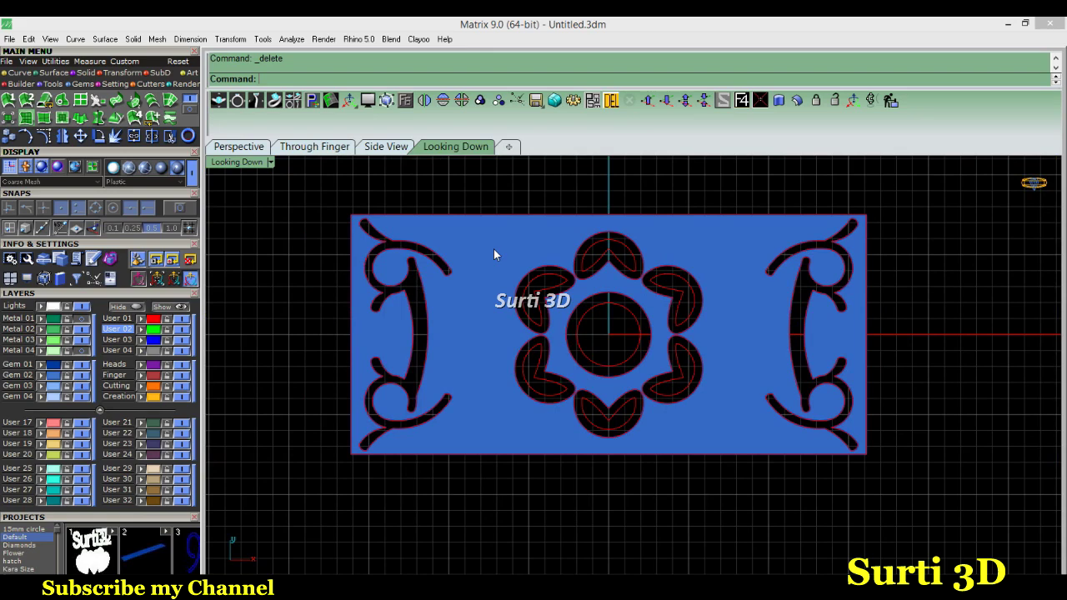
{"action": "left_click", "coordinate": [80, 368]}
{"action": "left_click", "coordinate": [514, 221]}
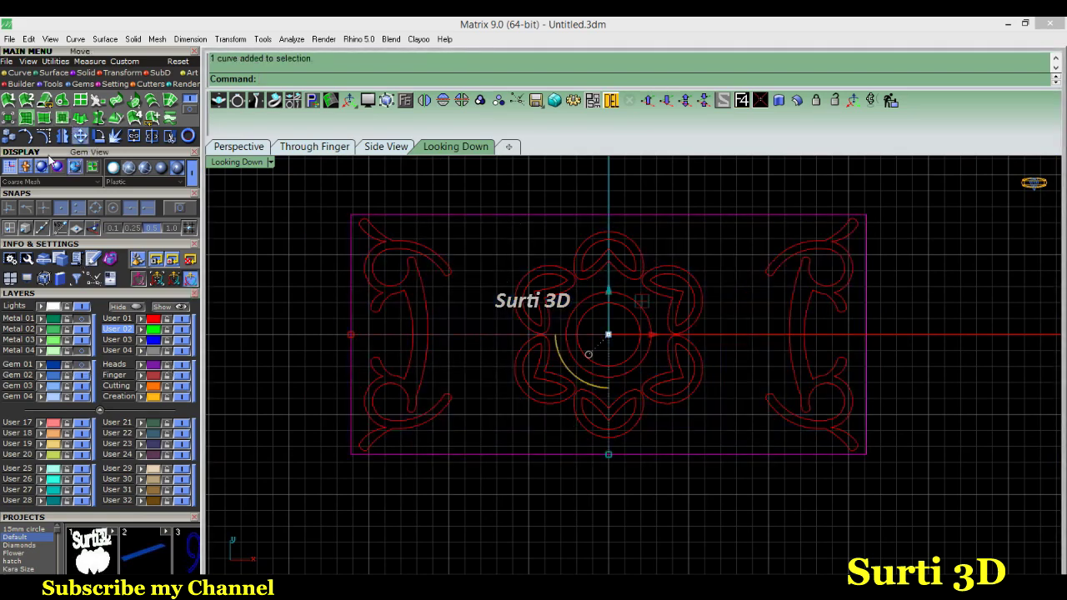
{"action": "left_click", "coordinate": [183, 41]}
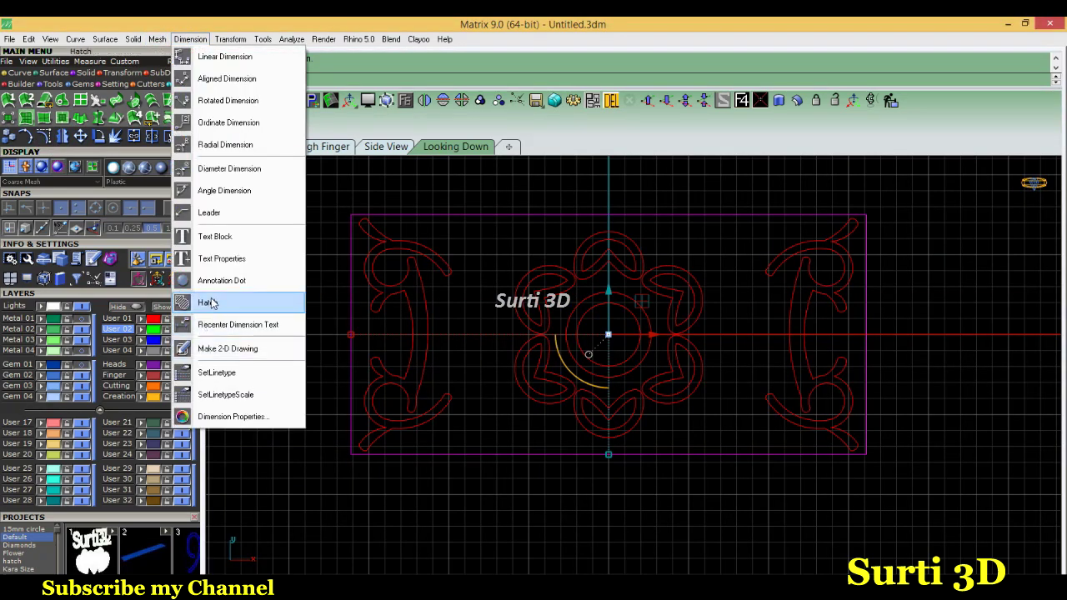
- Hatch the outer rectangle with the Grid60 triangular pattern at scale 6
{"action": "left_click", "coordinate": [209, 303]}
{"action": "key", "text": "Return"}
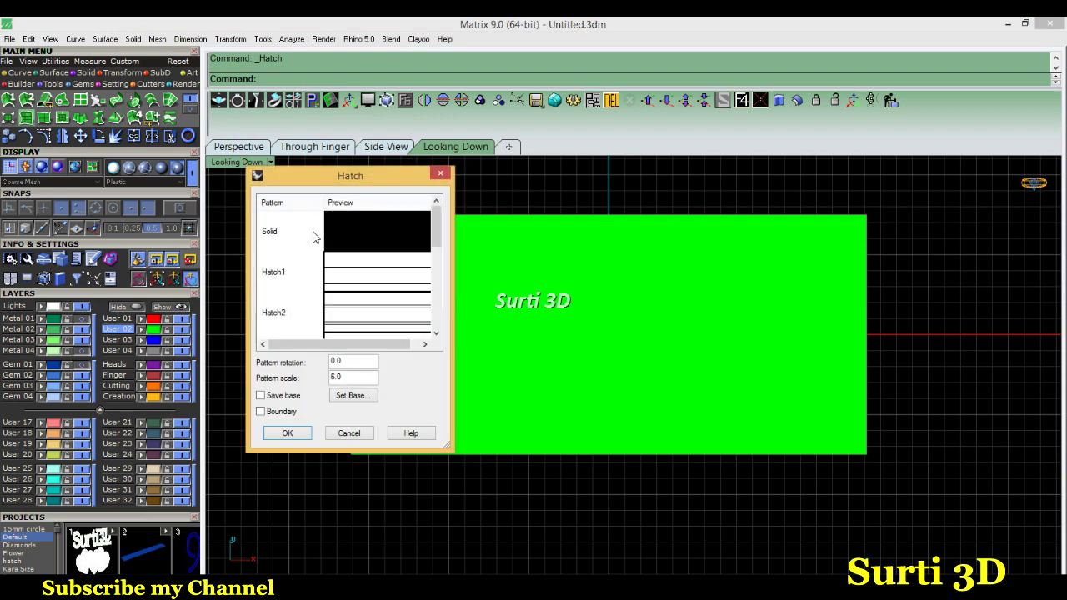
{"action": "left_click_drag", "start_coordinate": [434, 227], "coordinate": [436, 302]}
{"action": "left_click", "coordinate": [403, 250]}
{"action": "double_click", "coordinate": [352, 377]}
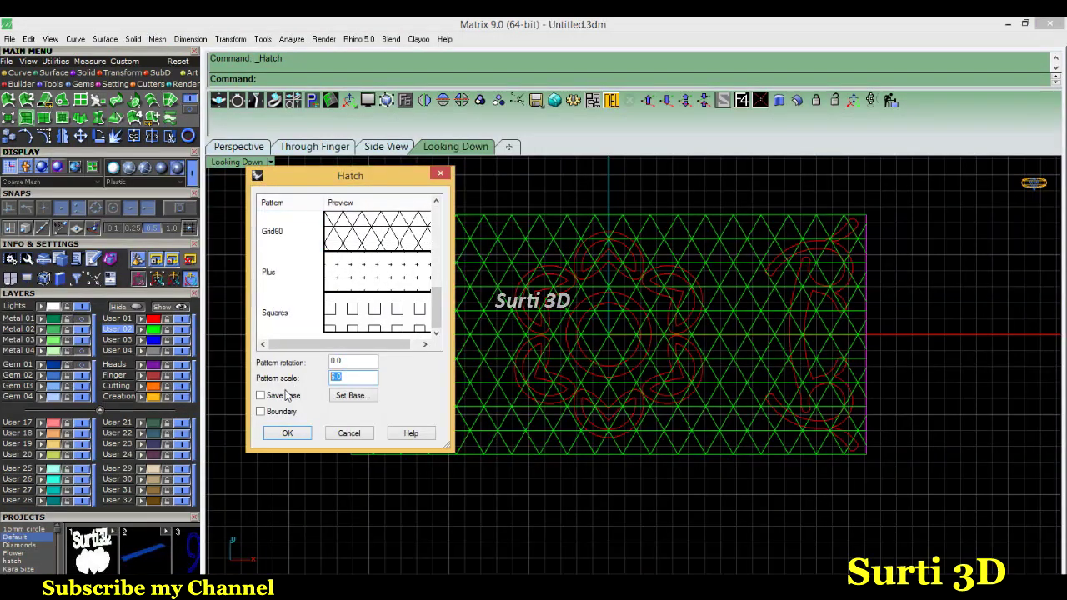
{"action": "type", "text": "6"}
{"action": "left_click", "coordinate": [287, 433]}
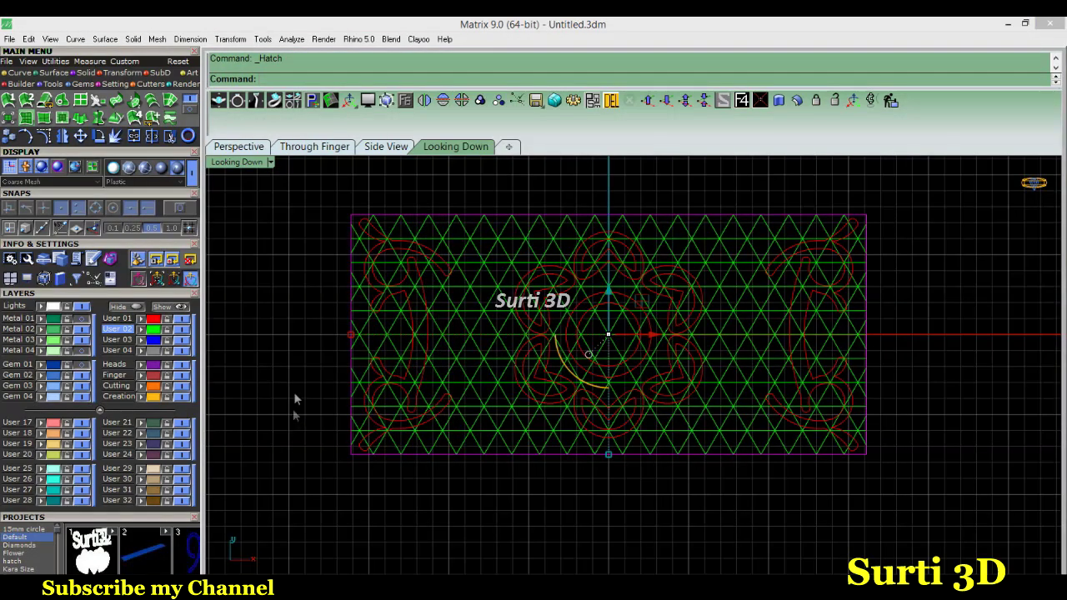
- Explode the triangular hatch into 57 separate lines
{"action": "key", "text": "Escape"}
{"action": "left_click", "coordinate": [488, 254]}
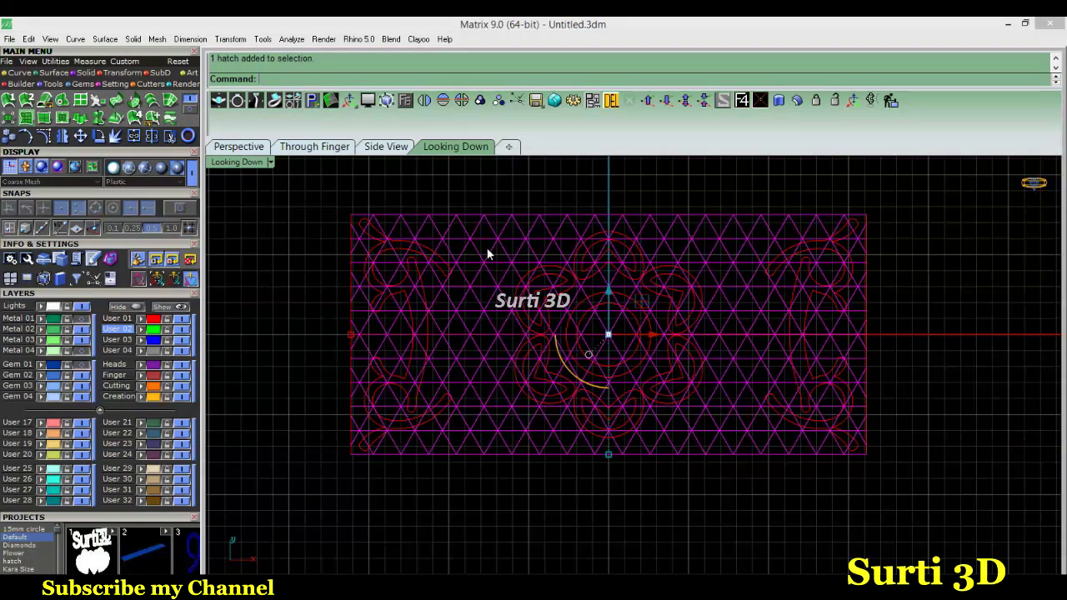
{"action": "left_click", "coordinate": [116, 135]}
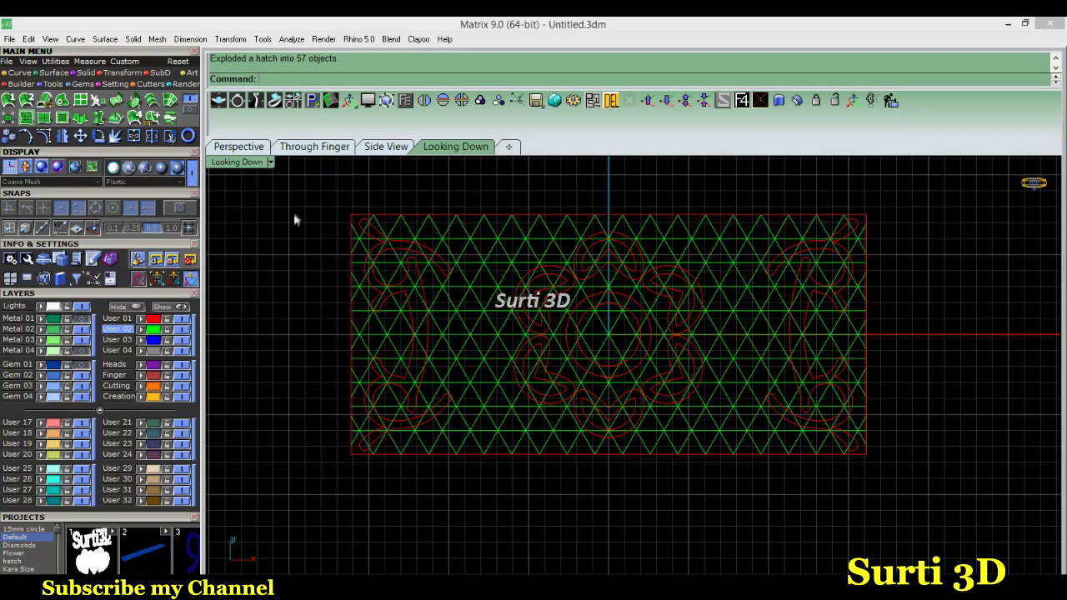
- Show the blue panel surface and project the 57 lattice lines onto it
{"action": "left_click", "coordinate": [84, 367]}
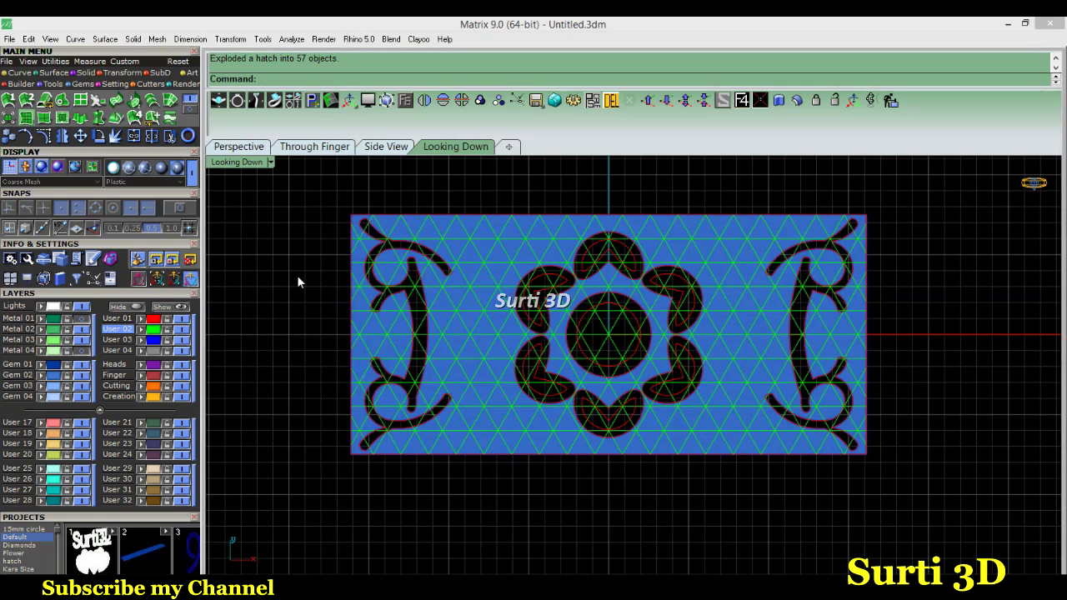
{"action": "left_click", "coordinate": [154, 332]}
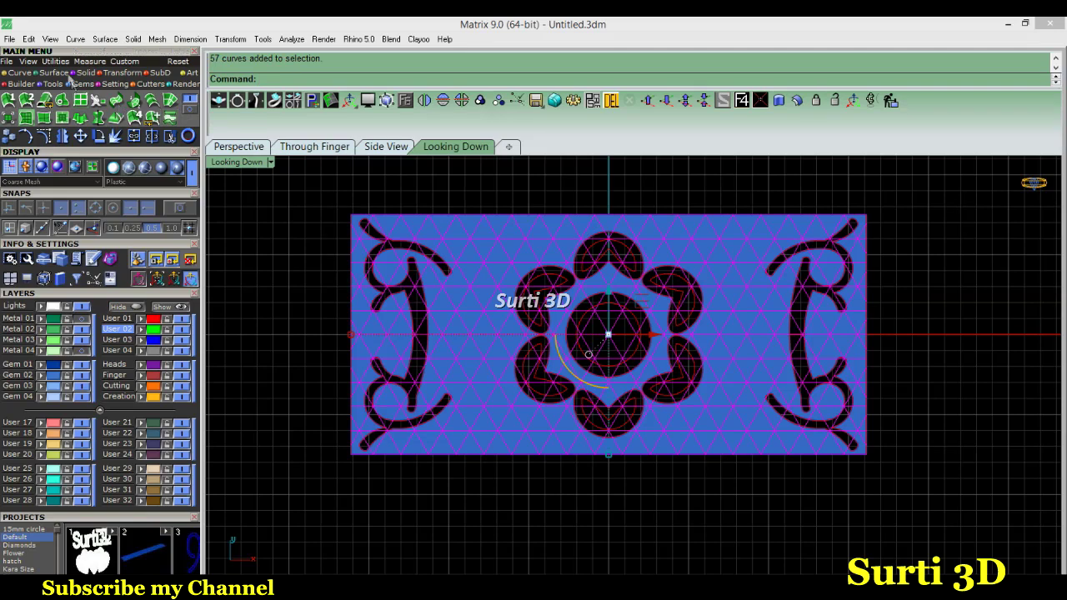
{"action": "left_click", "coordinate": [20, 73]}
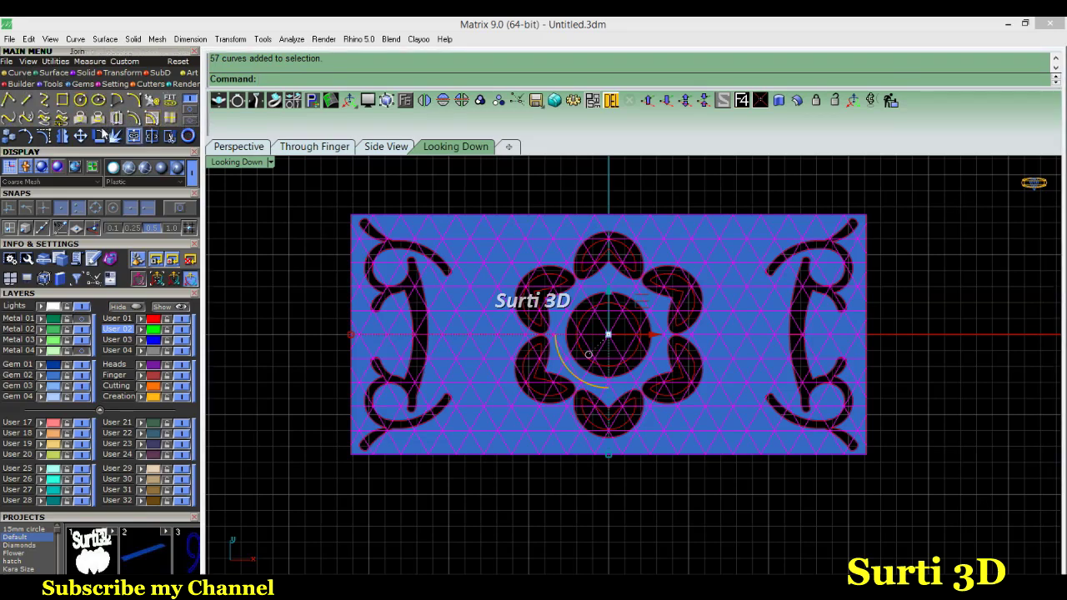
{"action": "left_click", "coordinate": [99, 119]}
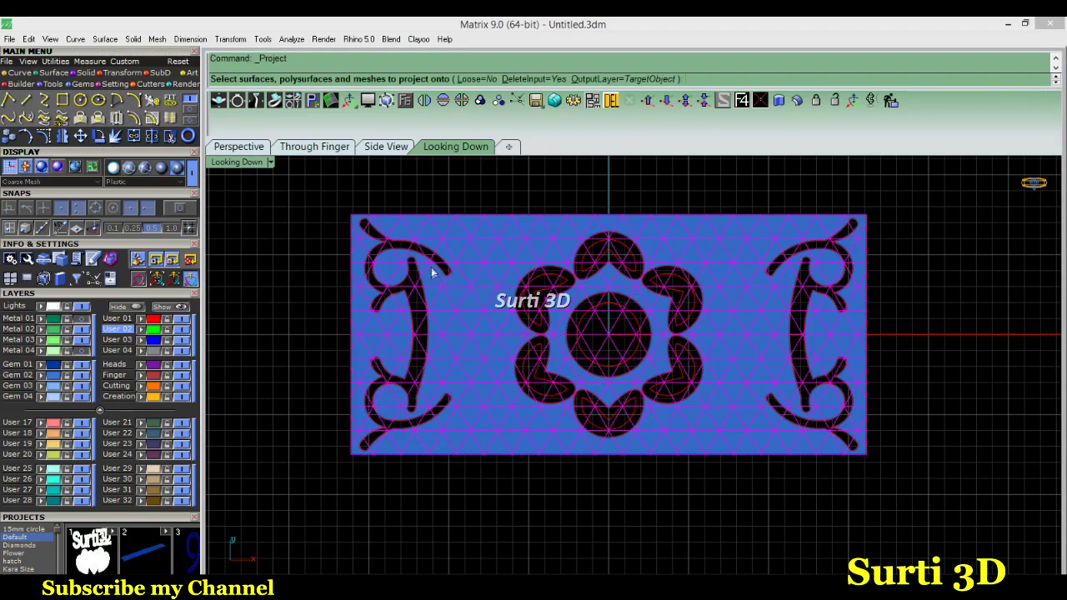
{"action": "left_click", "coordinate": [454, 300]}
{"action": "key", "text": "Return"}
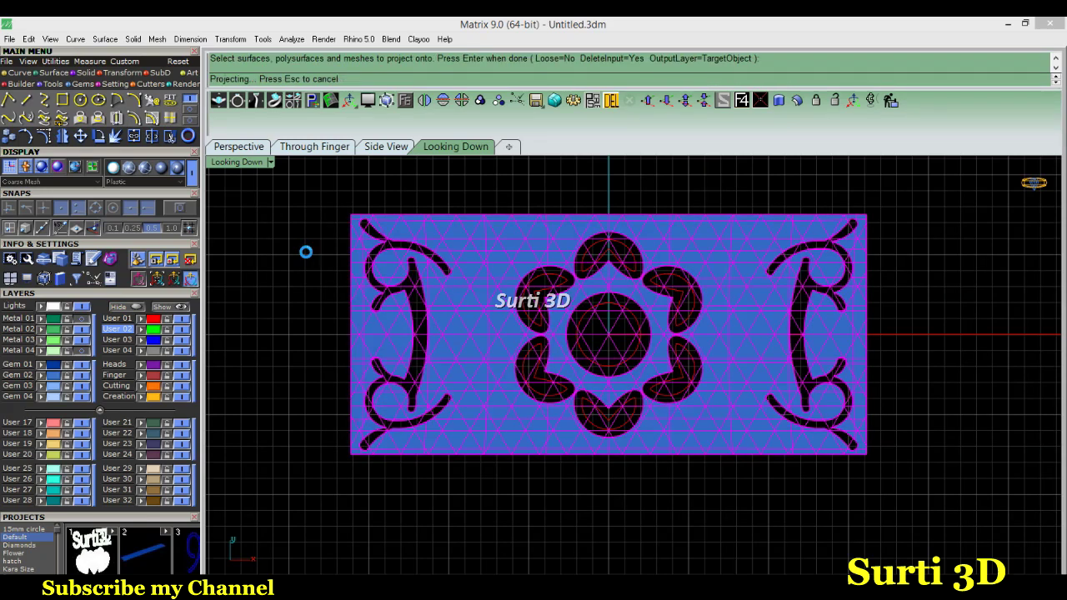
- Delete the blue panel surface and window-select all the flat design curves
{"action": "left_click", "coordinate": [482, 298]}
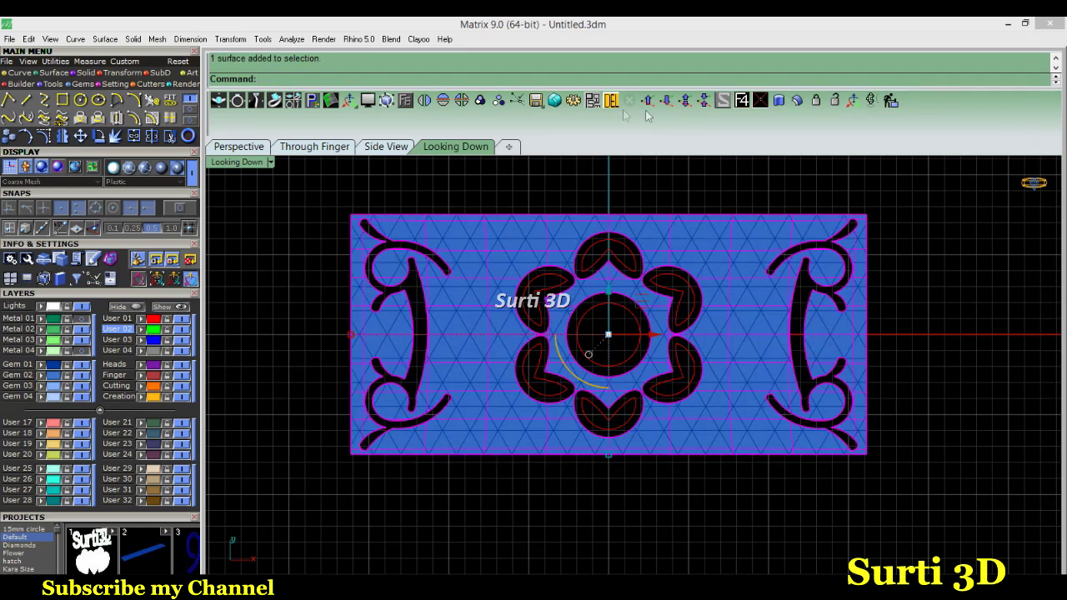
{"action": "key", "text": "Delete"}
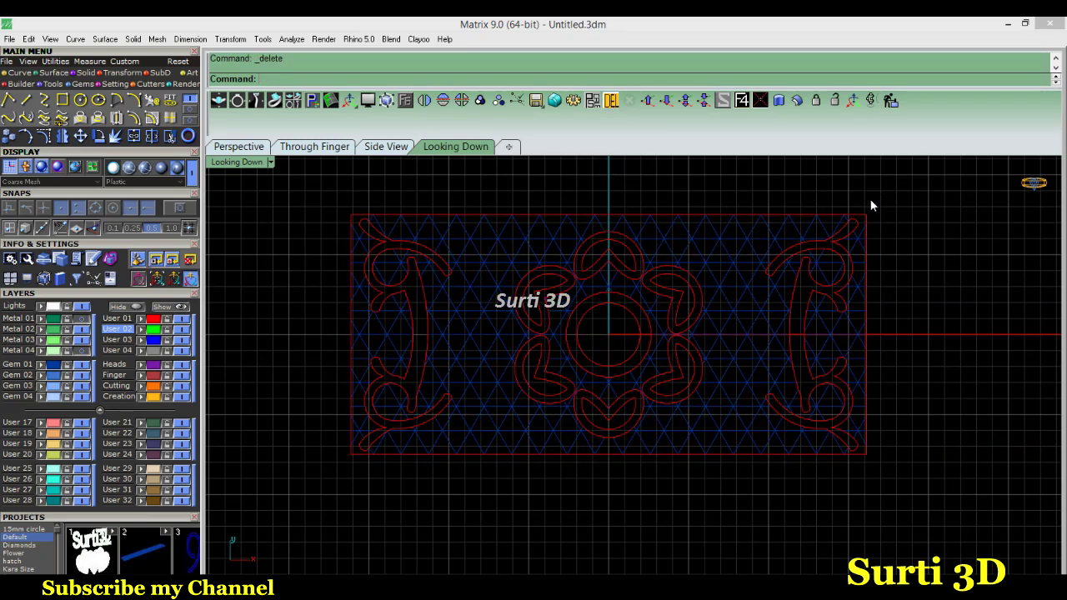
{"action": "left_click_drag", "start_coordinate": [947, 193], "coordinate": [306, 479]}
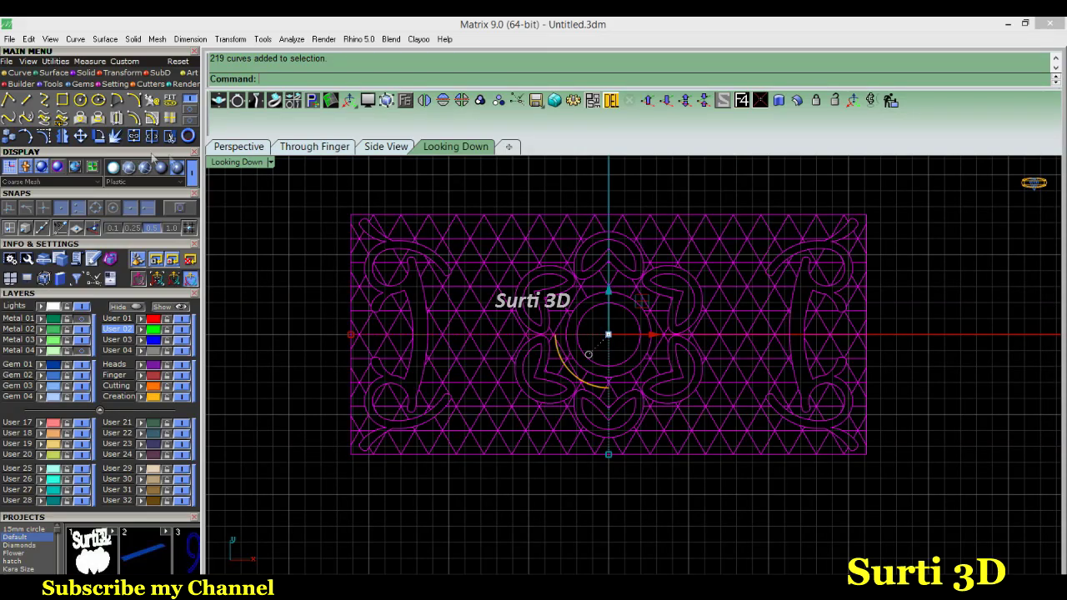
- Apply UV Curves to the flat curves, targeting the curved Metal 04 surface in Perspective
{"action": "left_click", "coordinate": [191, 113]}
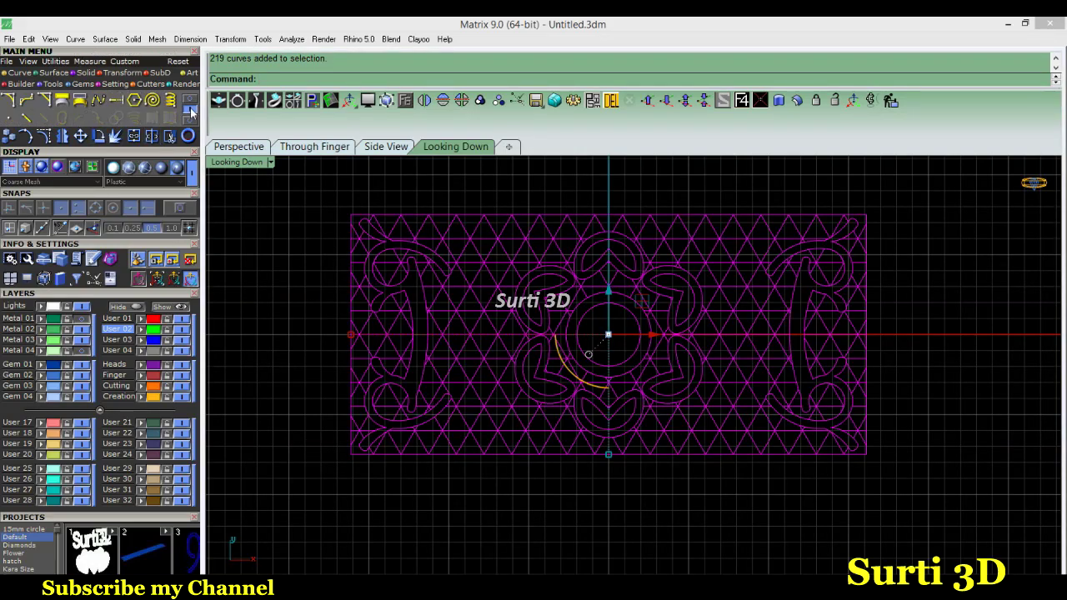
{"action": "left_click", "coordinate": [83, 101]}
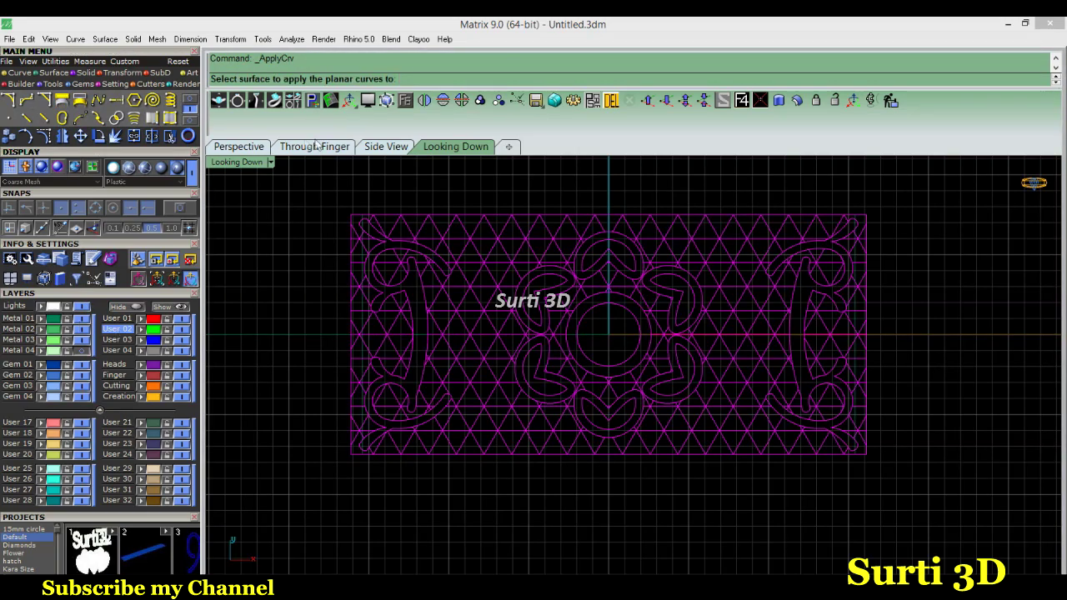
{"action": "left_click", "coordinate": [239, 147]}
{"action": "mouse_move", "coordinate": [383, 298]}
{"action": "right_mouse_down"}
{"action": "mouse_move", "coordinate": [503, 235]}
{"action": "mouse_move", "coordinate": [469, 242]}
{"action": "right_mouse_up"}
{"action": "left_click", "coordinate": [81, 318]}
{"action": "left_click", "coordinate": [83, 350]}
{"action": "right_click_drag", "start_coordinate": [313, 381], "coordinate": [381, 381]}
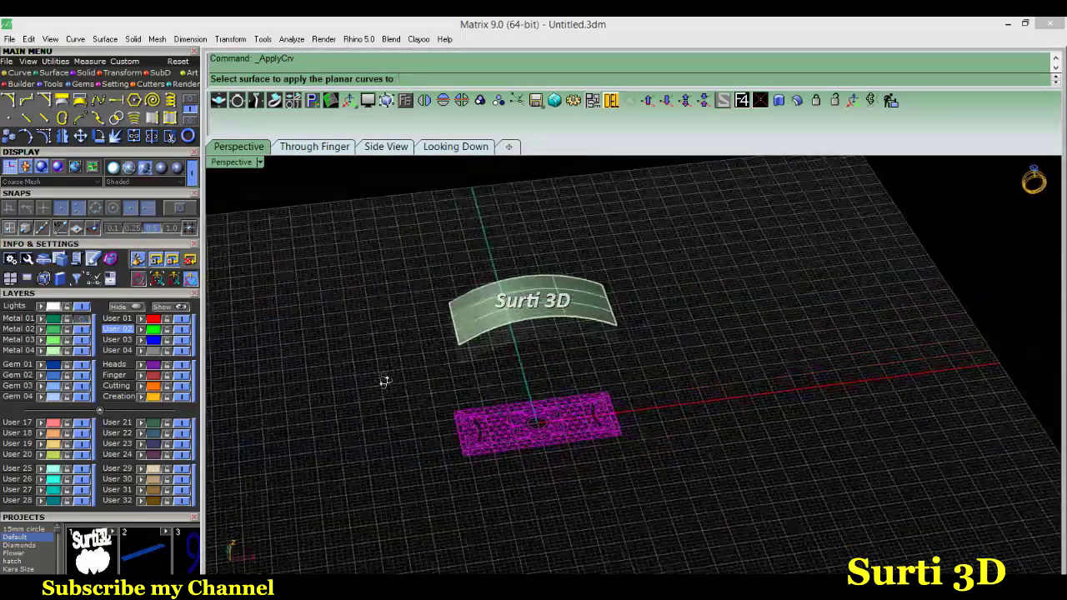
{"action": "left_click", "coordinate": [467, 351]}
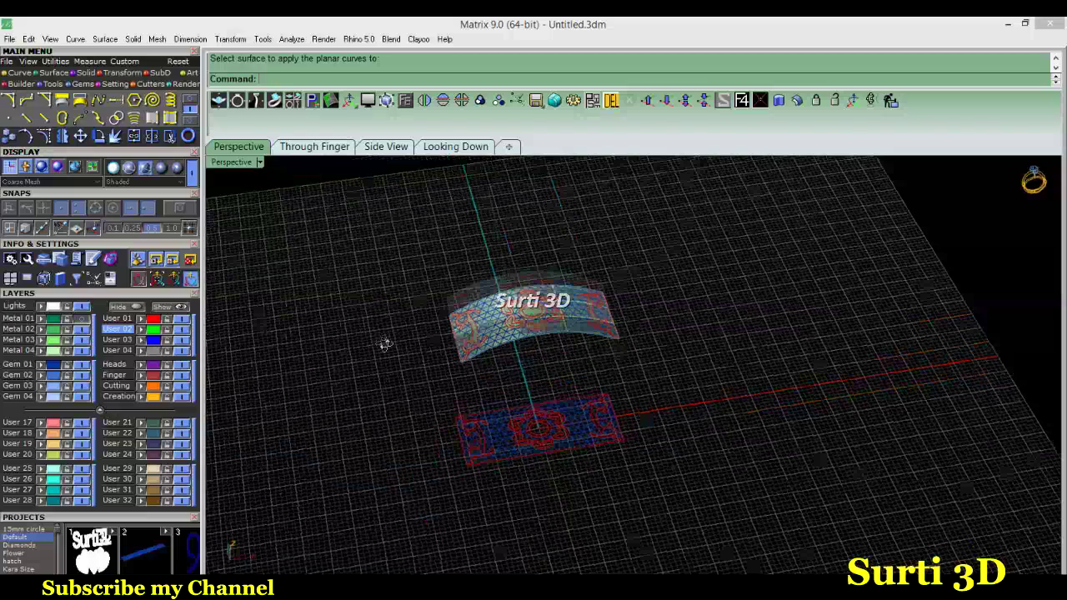
{"action": "right_click_drag", "start_coordinate": [382, 356], "coordinate": [705, 389]}
{"action": "left_click_drag", "start_coordinate": [685, 373], "coordinate": [398, 469]}
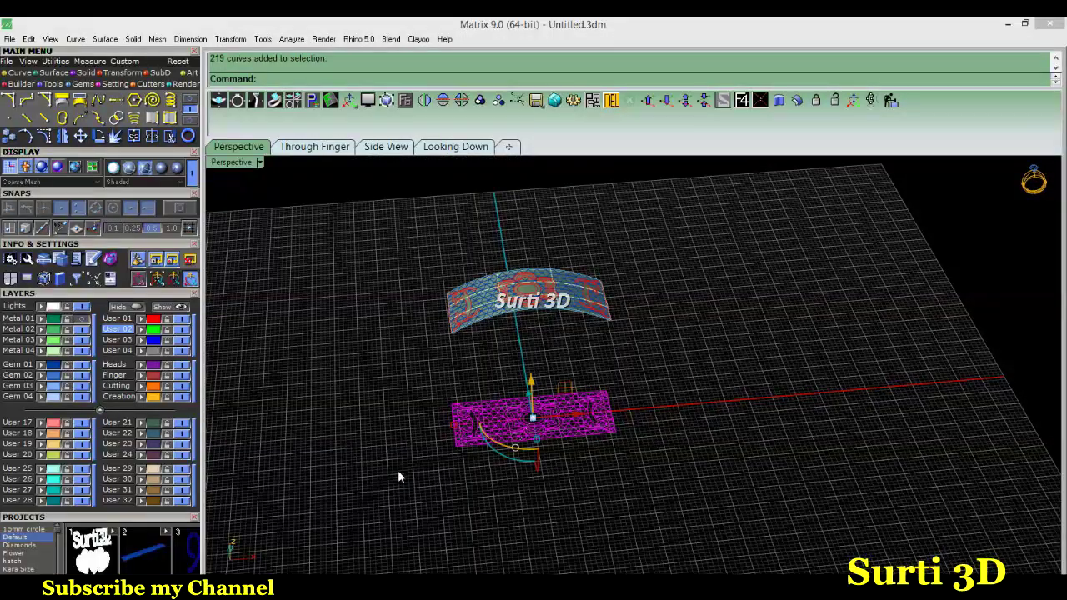
- Delete the flat original curves and zoom in on the curved band surface
{"action": "key", "text": "Delete"}
{"action": "scroll", "coordinate": [392, 346], "scroll_direction": "up", "scroll_amount": 2}
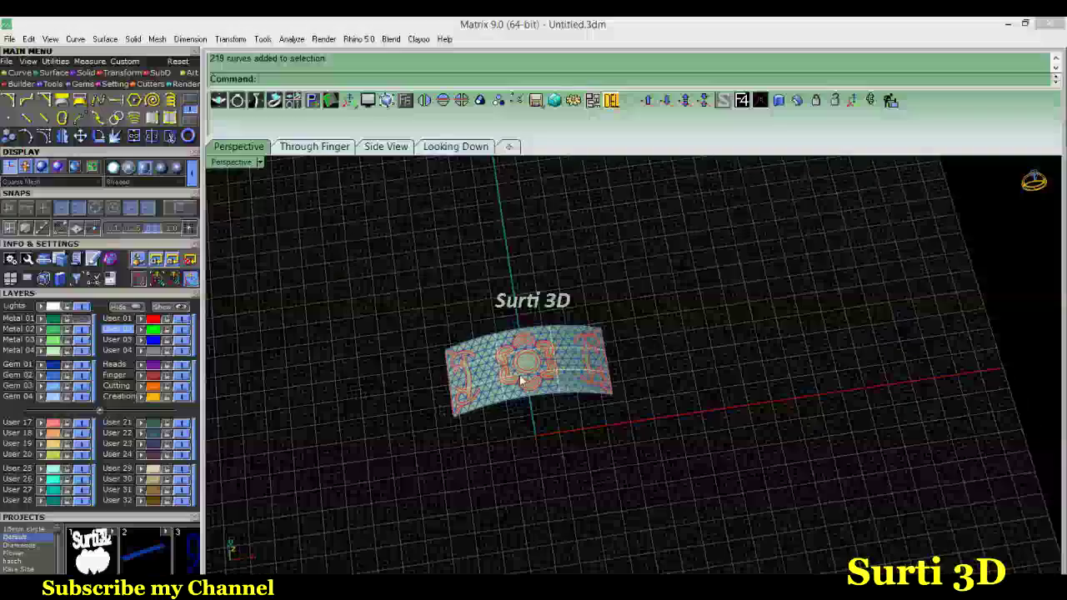
{"action": "scroll", "coordinate": [426, 342], "scroll_direction": "up", "scroll_amount": 2}
{"action": "scroll", "coordinate": [459, 336], "scroll_direction": "up", "scroll_amount": 2}
{"action": "scroll", "coordinate": [492, 332], "scroll_direction": "up", "scroll_amount": 2}
{"action": "right_click_drag", "start_coordinate": [493, 332], "coordinate": [485, 375]}
{"action": "left_click", "coordinate": [488, 376]}
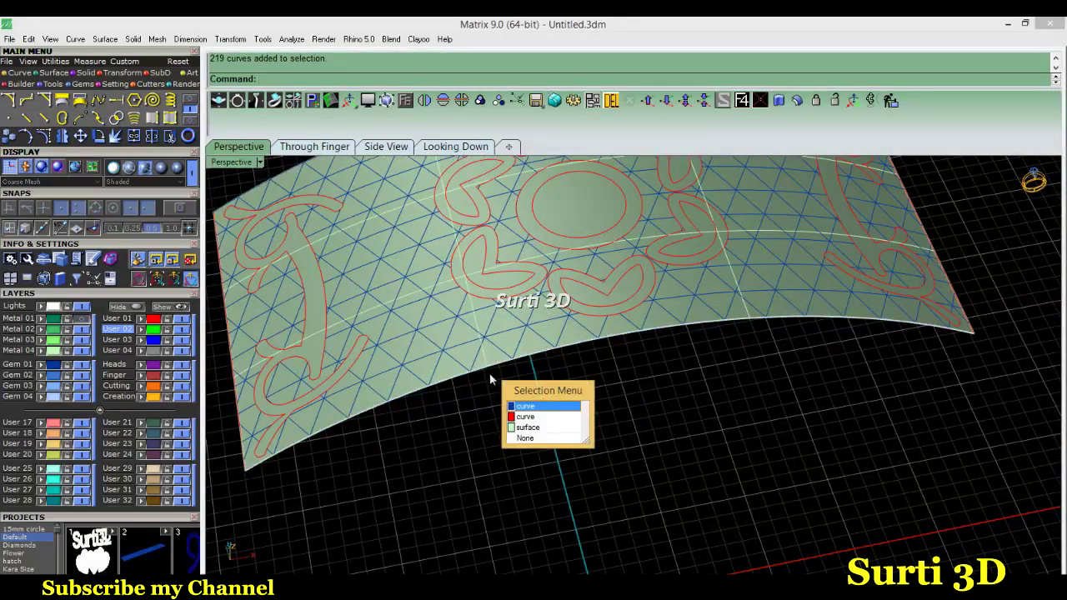
{"action": "left_click", "coordinate": [528, 409]}
{"action": "mouse_move", "coordinate": [527, 408]}
{"action": "right_mouse_down"}
{"action": "mouse_move", "coordinate": [455, 419]}
{"action": "mouse_move", "coordinate": [512, 386]}
{"action": "mouse_move", "coordinate": [588, 412]}
{"action": "mouse_move", "coordinate": [486, 402]}
{"action": "mouse_move", "coordinate": [426, 431]}
{"action": "right_mouse_up"}
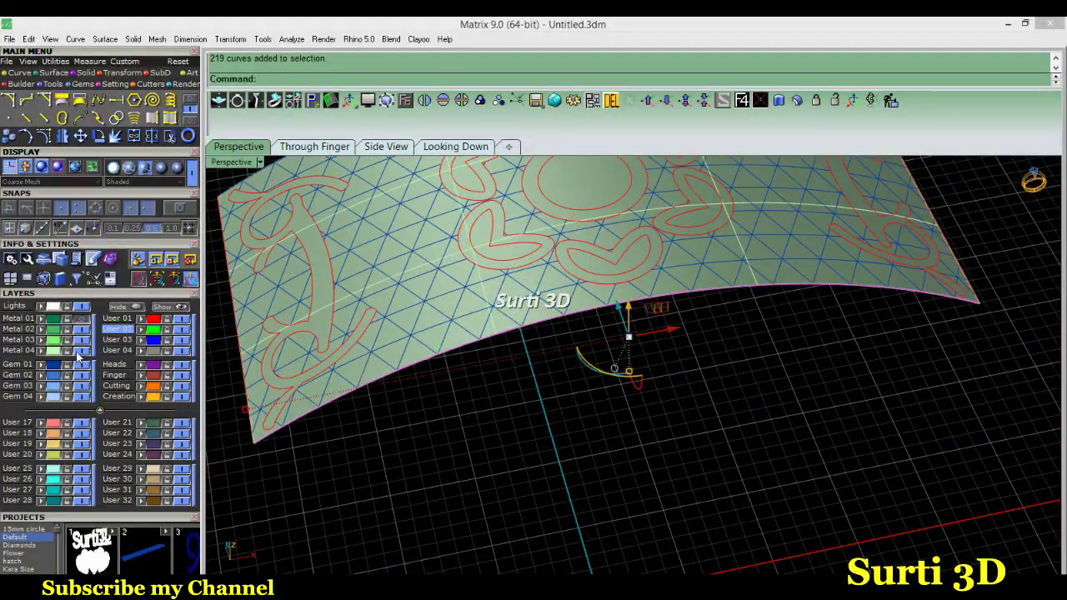
- Hide the curved surface and delete a stray red curve
{"action": "left_click", "coordinate": [81, 354]}
{"action": "left_click", "coordinate": [439, 428]}
{"action": "mouse_move", "coordinate": [400, 419]}
{"action": "right_mouse_down"}
{"action": "mouse_move", "coordinate": [458, 400]}
{"action": "mouse_move", "coordinate": [481, 419]}
{"action": "right_mouse_up"}
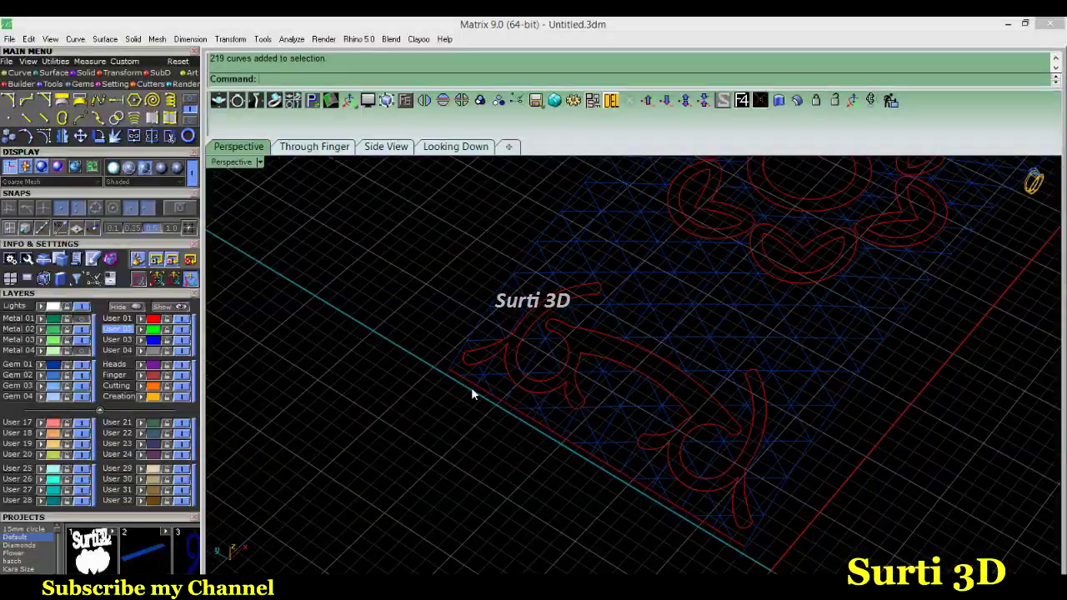
{"action": "left_click", "coordinate": [471, 388]}
{"action": "left_click", "coordinate": [605, 101]}
{"action": "mouse_move", "coordinate": [798, 409]}
{"action": "right_mouse_down"}
{"action": "mouse_move", "coordinate": [738, 395]}
{"action": "mouse_move", "coordinate": [680, 409]}
{"action": "mouse_move", "coordinate": [705, 408]}
{"action": "mouse_move", "coordinate": [672, 425]}
{"action": "mouse_move", "coordinate": [726, 410]}
{"action": "mouse_move", "coordinate": [695, 425]}
{"action": "mouse_move", "coordinate": [712, 418]}
{"action": "mouse_move", "coordinate": [710, 407]}
{"action": "mouse_move", "coordinate": [695, 431]}
{"action": "right_mouse_up"}
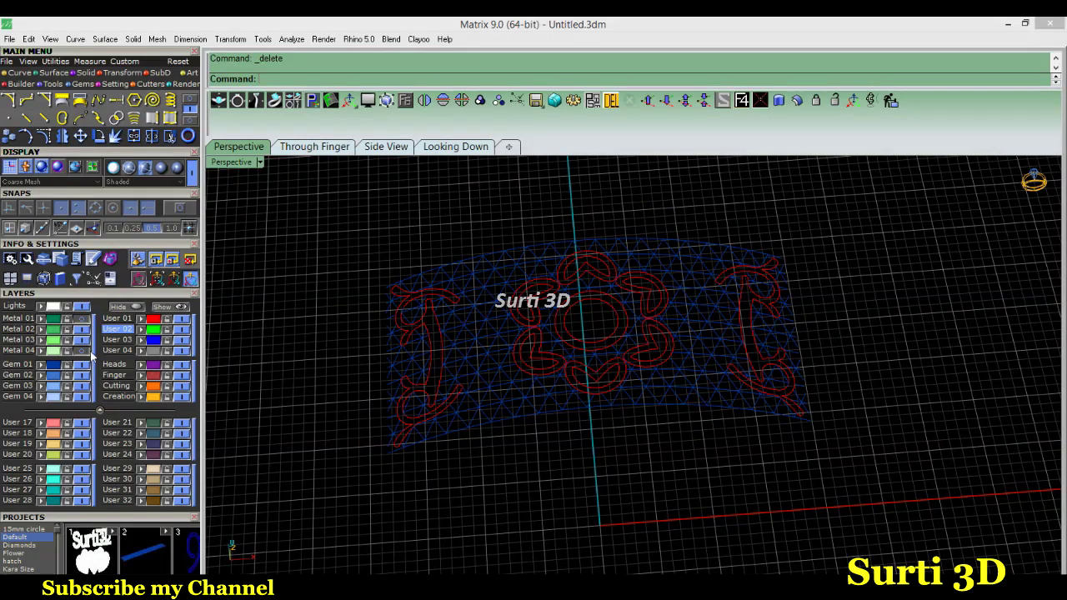
- Show the curved panel surface again and select it
{"action": "left_click", "coordinate": [83, 351]}
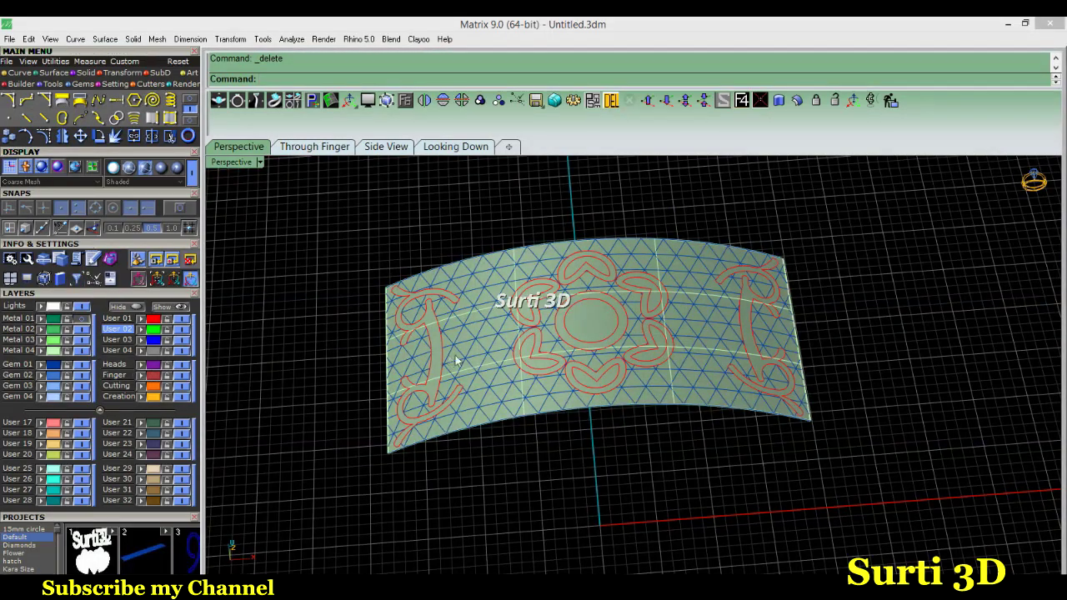
{"action": "scroll", "coordinate": [504, 343], "scroll_direction": "up", "scroll_amount": 3}
{"action": "scroll", "coordinate": [504, 343], "scroll_direction": "up", "scroll_amount": 2}
{"action": "left_click", "coordinate": [688, 293]}
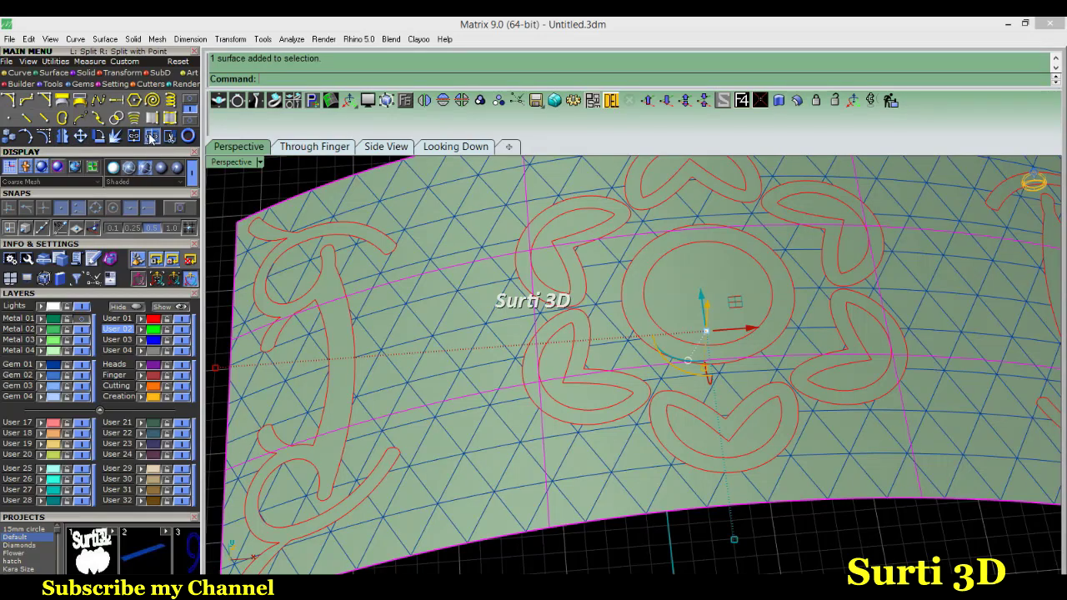
- Split the curved band with the red ornament outlines, then select the leftover surround and centre disc
{"action": "left_click", "coordinate": [151, 138]}
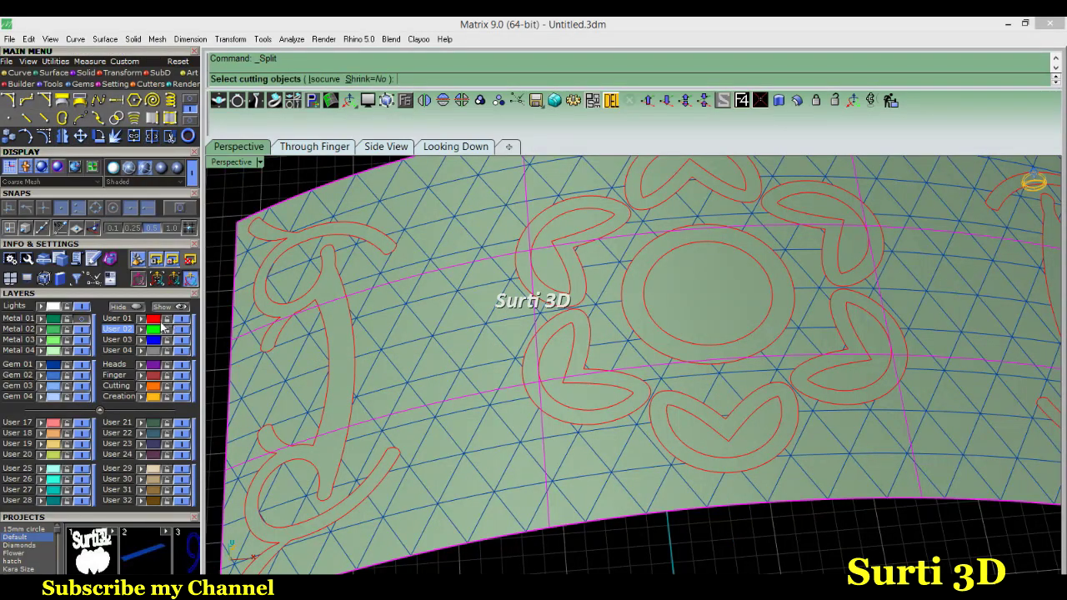
{"action": "left_click", "coordinate": [155, 325]}
{"action": "right_click", "coordinate": [285, 192]}
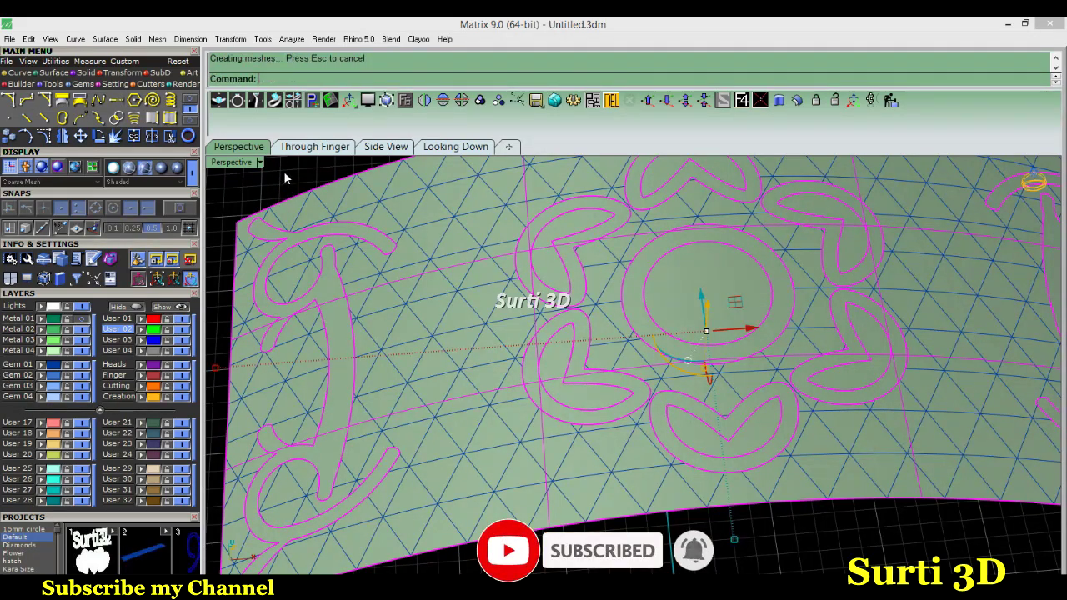
{"action": "left_click", "coordinate": [284, 175]}
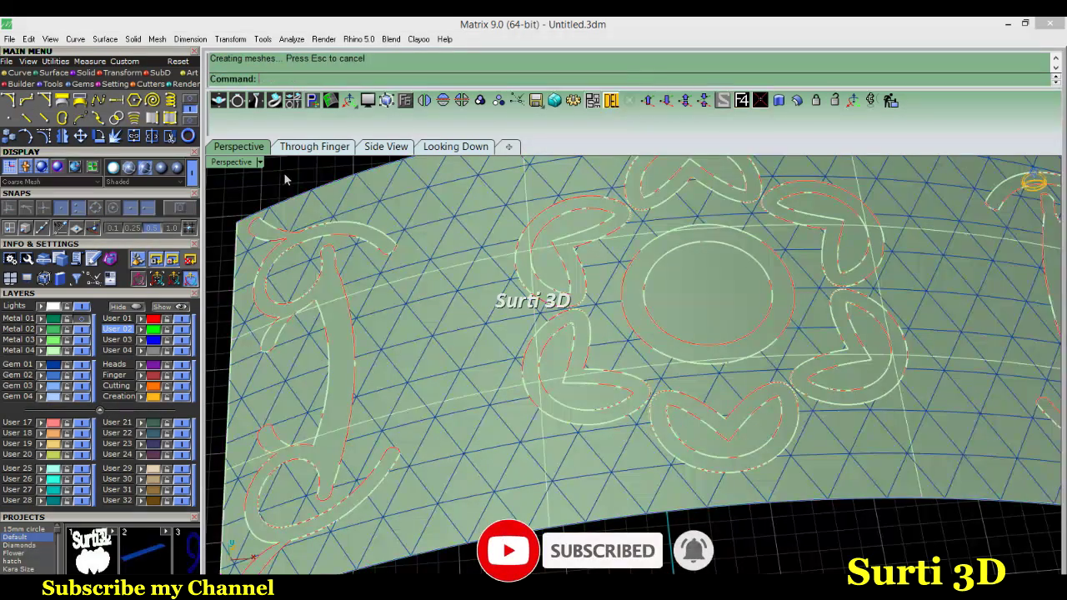
{"action": "left_click", "coordinate": [463, 519]}
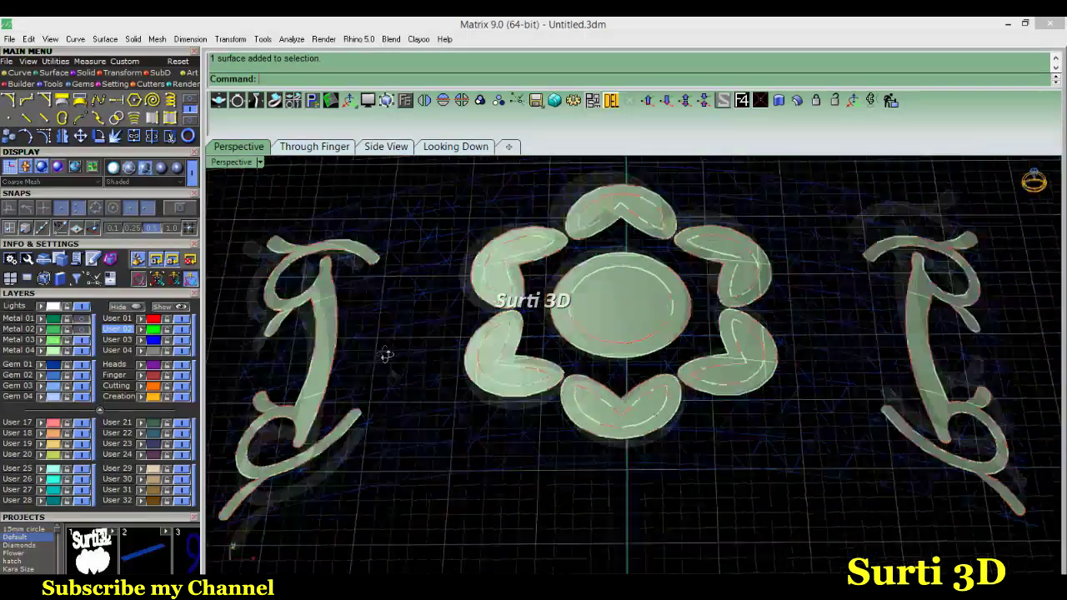
{"action": "left_click", "coordinate": [616, 298]}
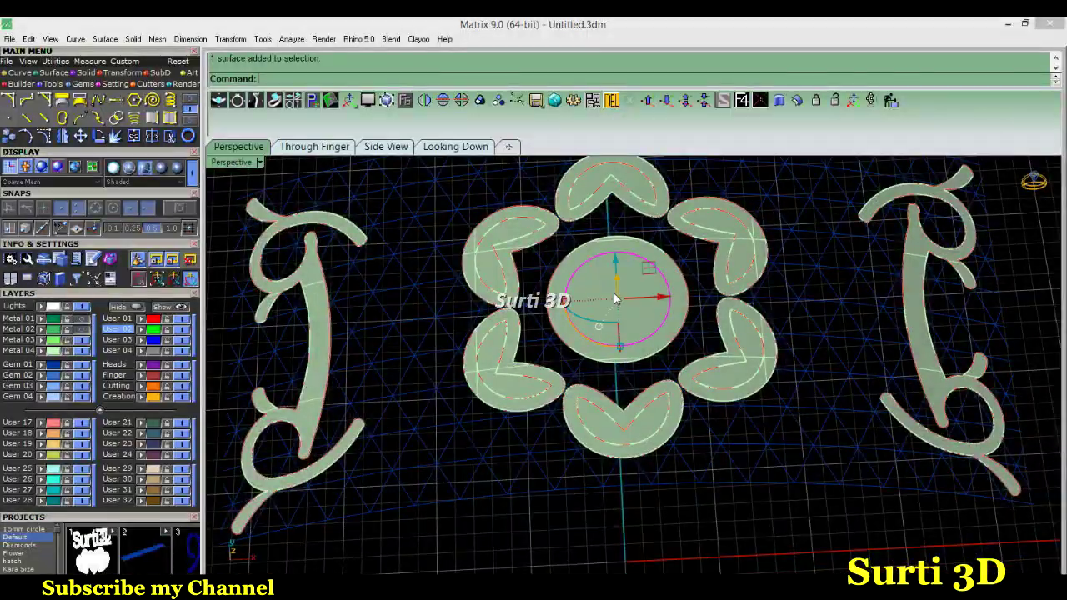
- Delete the centre disc and the inner pieces of all six petals
{"action": "key", "text": "Delete"}
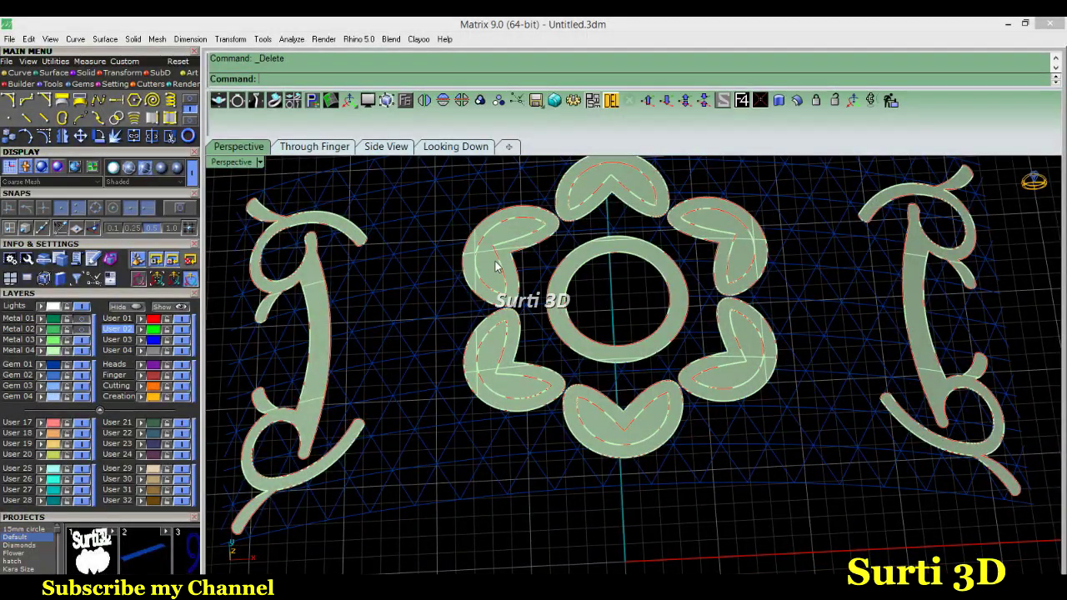
{"action": "left_click", "coordinate": [490, 270]}
{"action": "key", "text": "Delete"}
{"action": "left_click", "coordinate": [636, 181]}
{"action": "key", "text": "Delete"}
{"action": "left_click", "coordinate": [714, 220]}
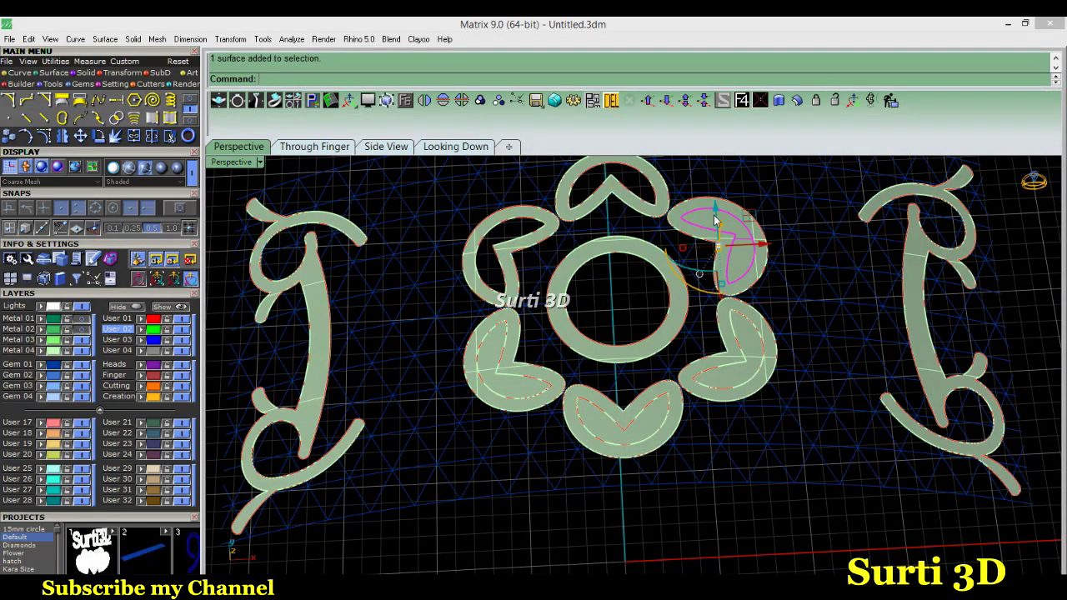
{"action": "key", "text": "Delete"}
{"action": "left_click", "coordinate": [748, 340]}
{"action": "key", "text": "Delete"}
{"action": "left_click", "coordinate": [655, 424]}
{"action": "key", "text": "Delete"}
{"action": "left_click", "coordinate": [507, 400]}
{"action": "key", "text": "Delete"}
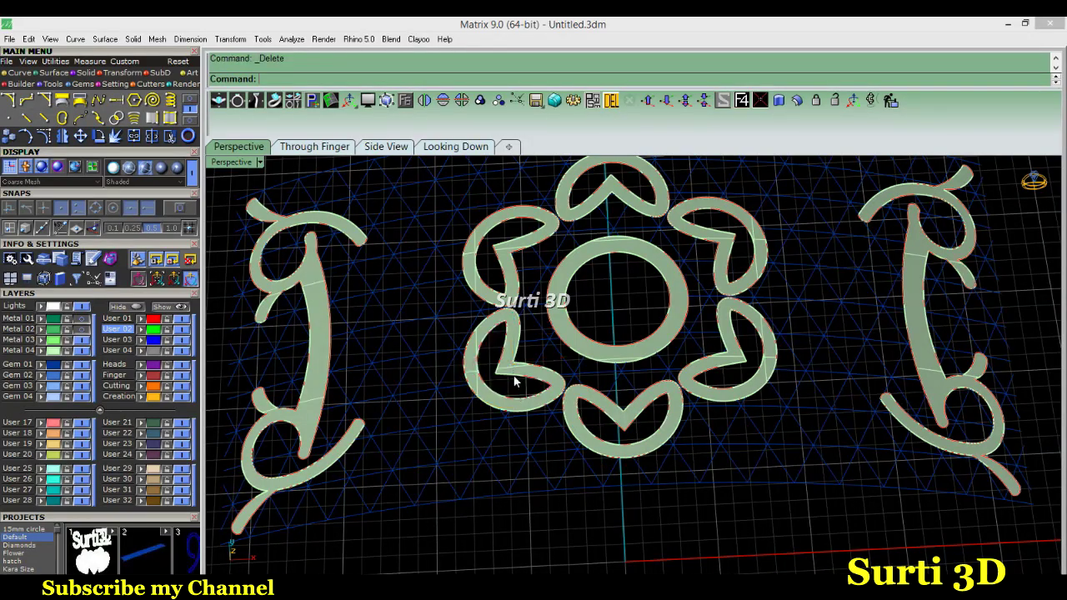
- Orbit around the hollow flower to inspect it, then select all the triangular lattice curves
{"action": "scroll", "coordinate": [351, 477], "scroll_direction": "down", "scroll_amount": 3}
{"action": "left_click", "coordinate": [352, 480]}
{"action": "right_click_drag", "start_coordinate": [375, 493], "coordinate": [611, 477]}
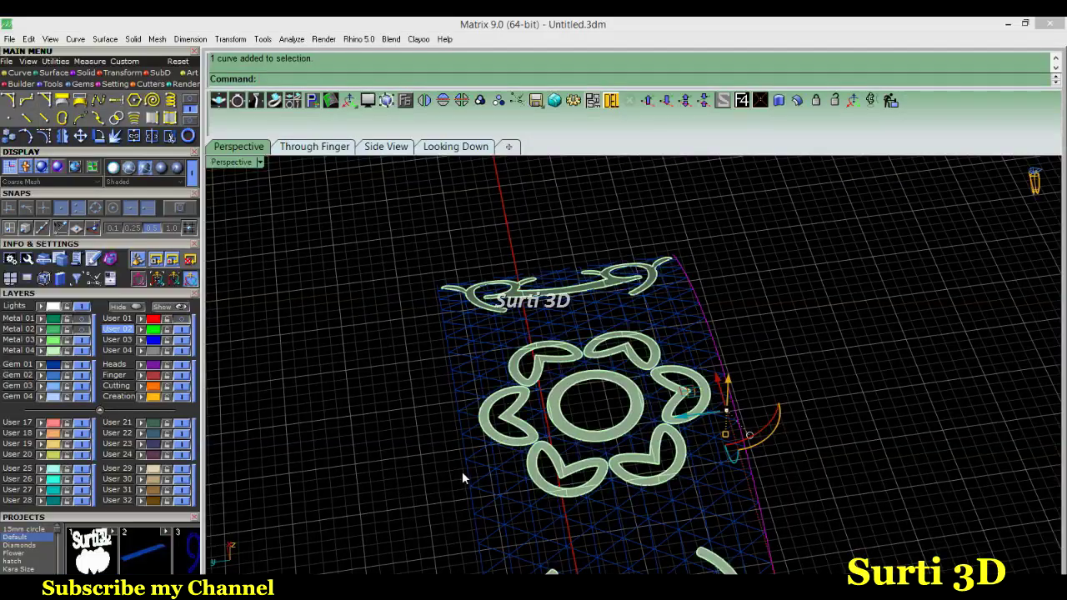
{"action": "right_click_drag", "start_coordinate": [465, 471], "coordinate": [597, 440]}
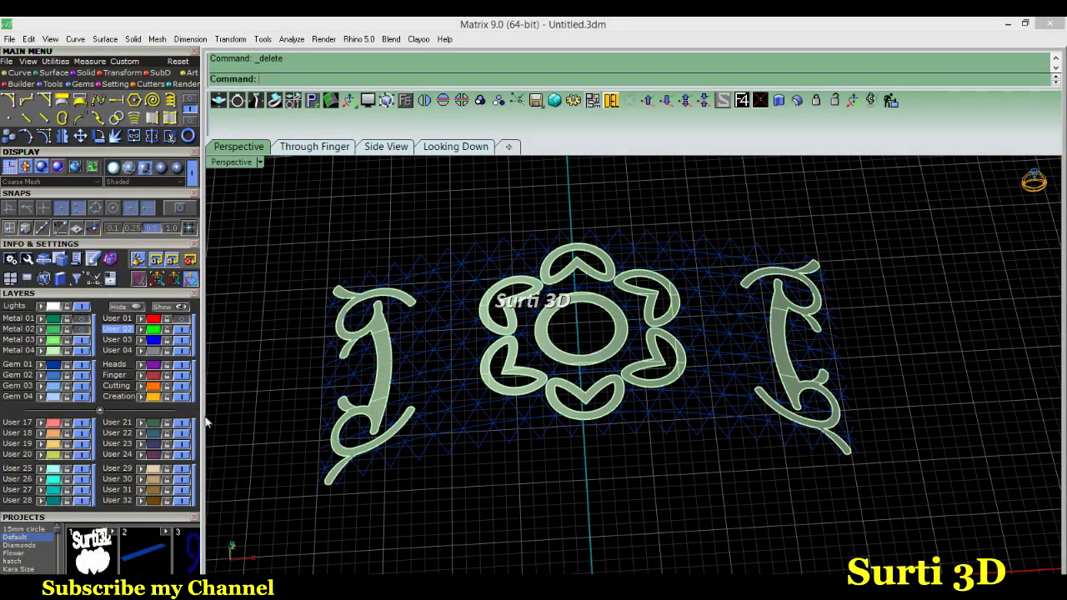
{"action": "left_click", "coordinate": [58, 366]}
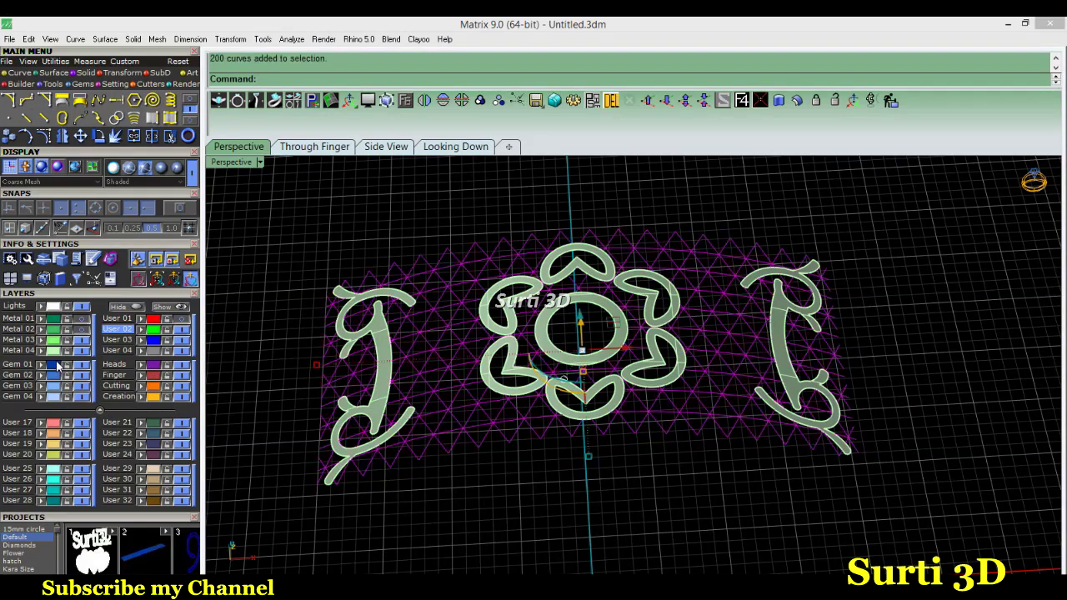
- Pipe the 200 lattice curves at diameter 4 and delete the leftover centre object
{"action": "left_click", "coordinate": [86, 72]}
{"action": "left_click", "coordinate": [9, 121]}
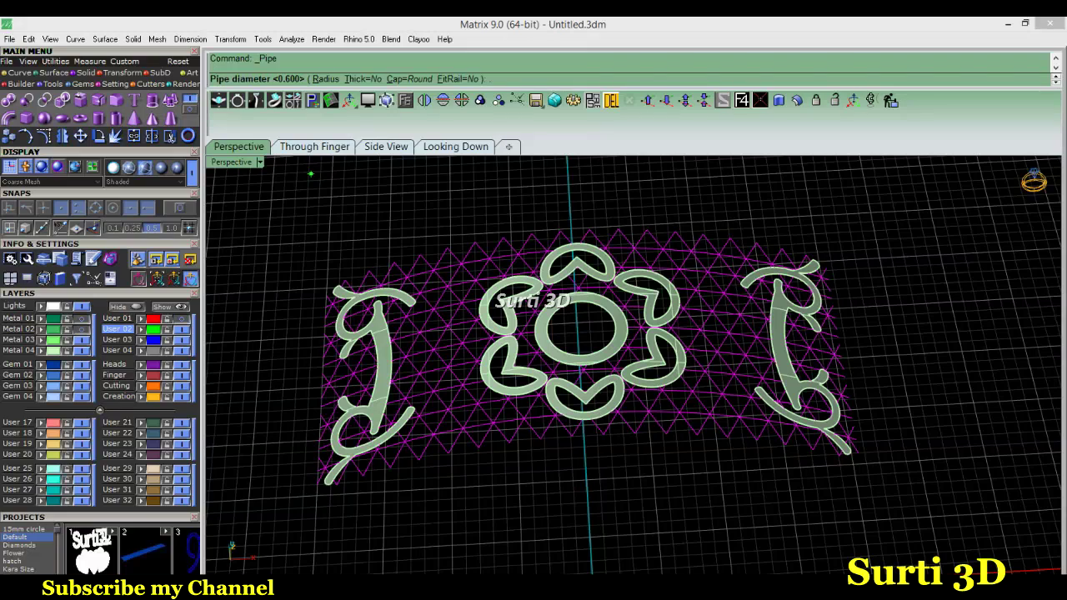
{"action": "type", "text": "4"}
{"action": "key", "text": "Return"}
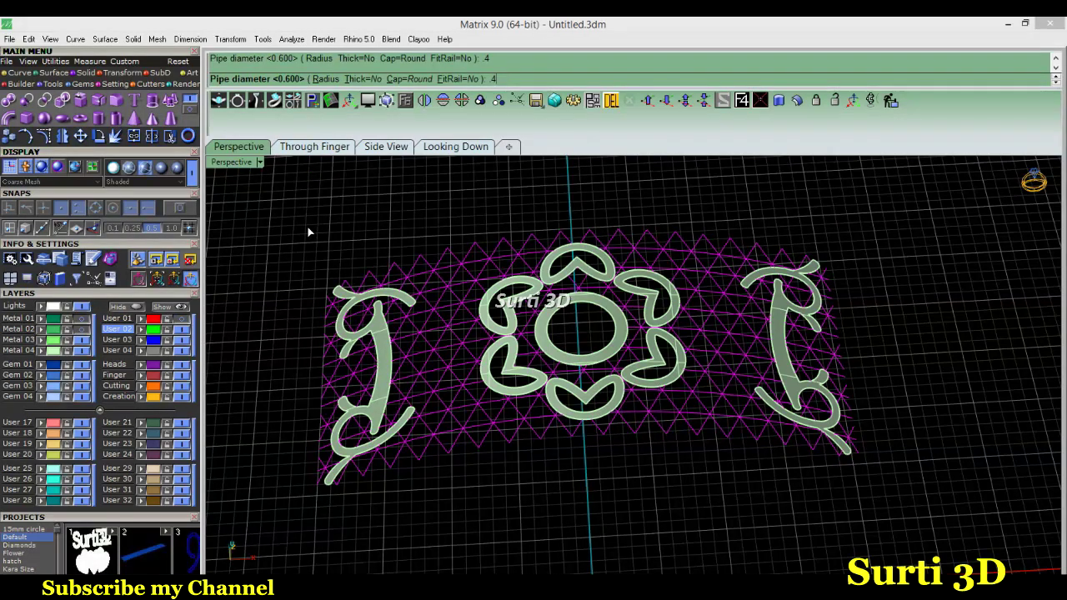
{"action": "key", "text": "Return"}
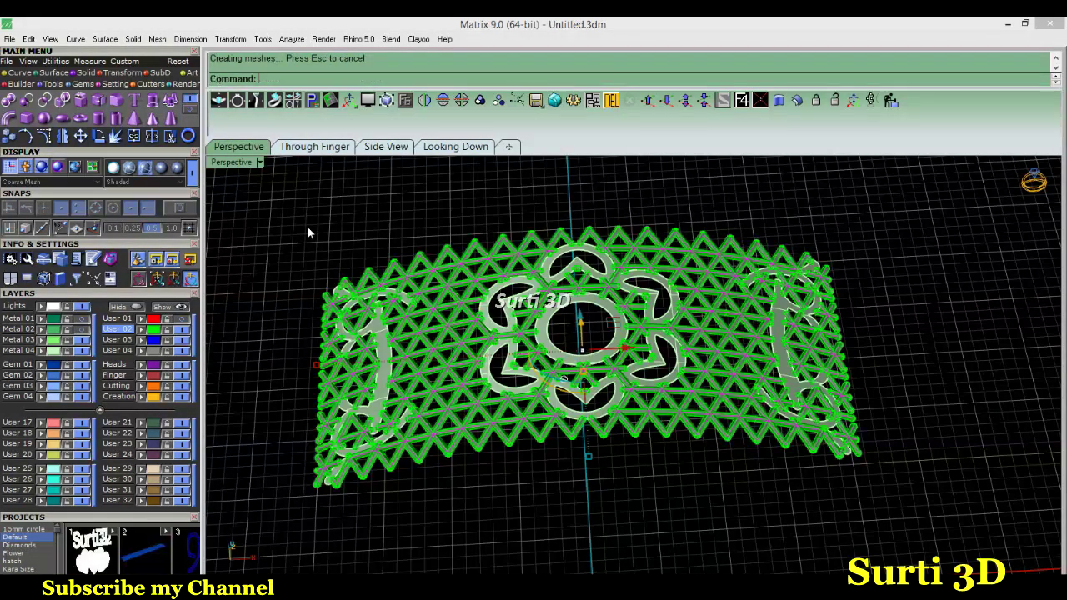
{"action": "mouse_move", "coordinate": [315, 369]}
{"action": "right_mouse_down"}
{"action": "mouse_move", "coordinate": [419, 289]}
{"action": "mouse_move", "coordinate": [337, 421]}
{"action": "mouse_move", "coordinate": [282, 379]}
{"action": "right_mouse_up"}
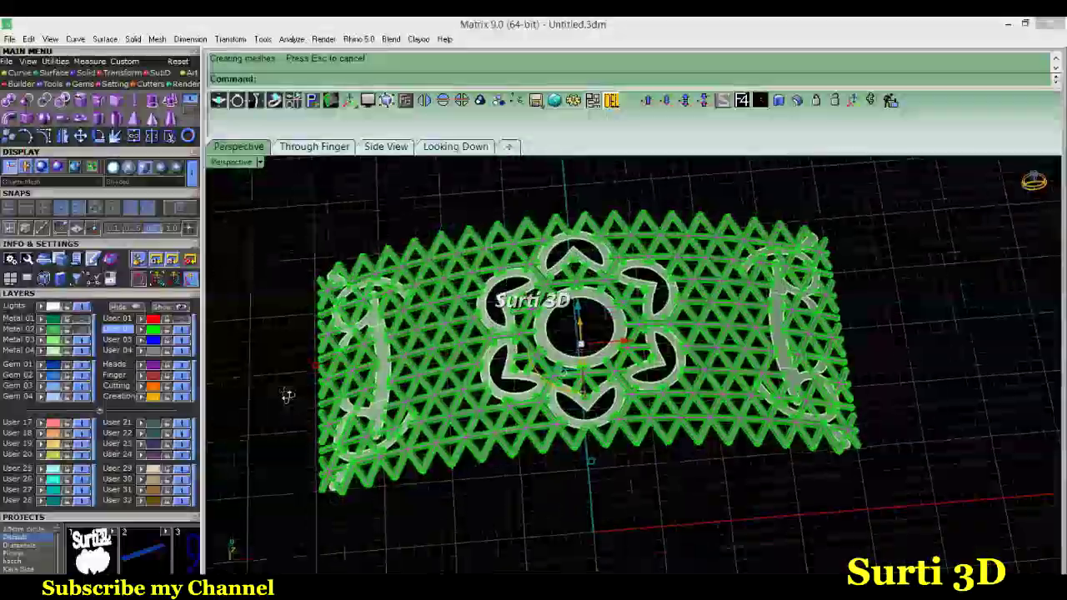
{"action": "right_click_drag", "start_coordinate": [282, 379], "coordinate": [278, 376]}
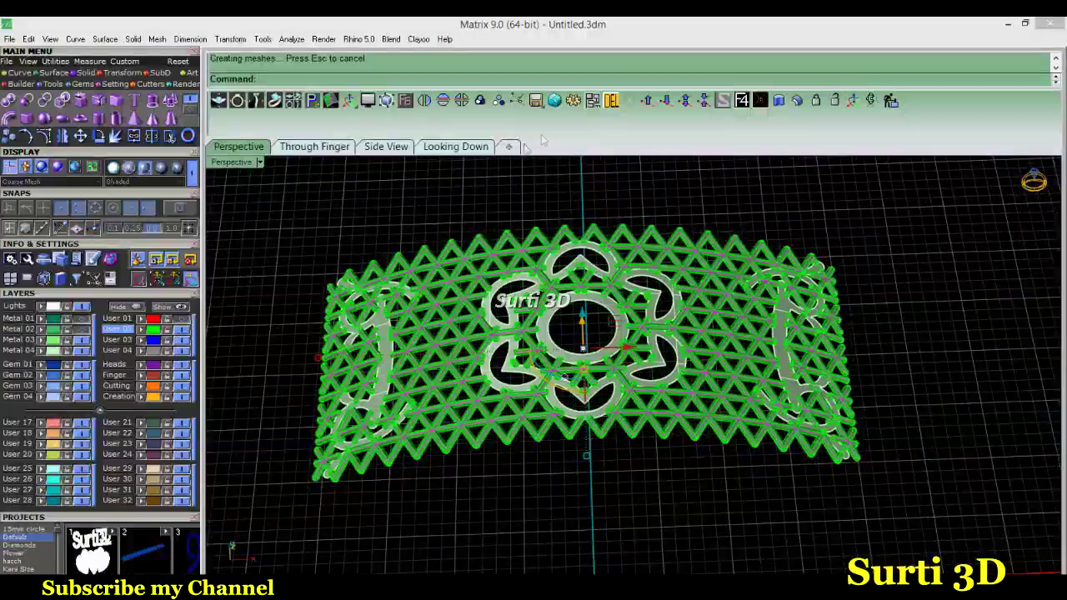
{"action": "key", "text": "Delete"}
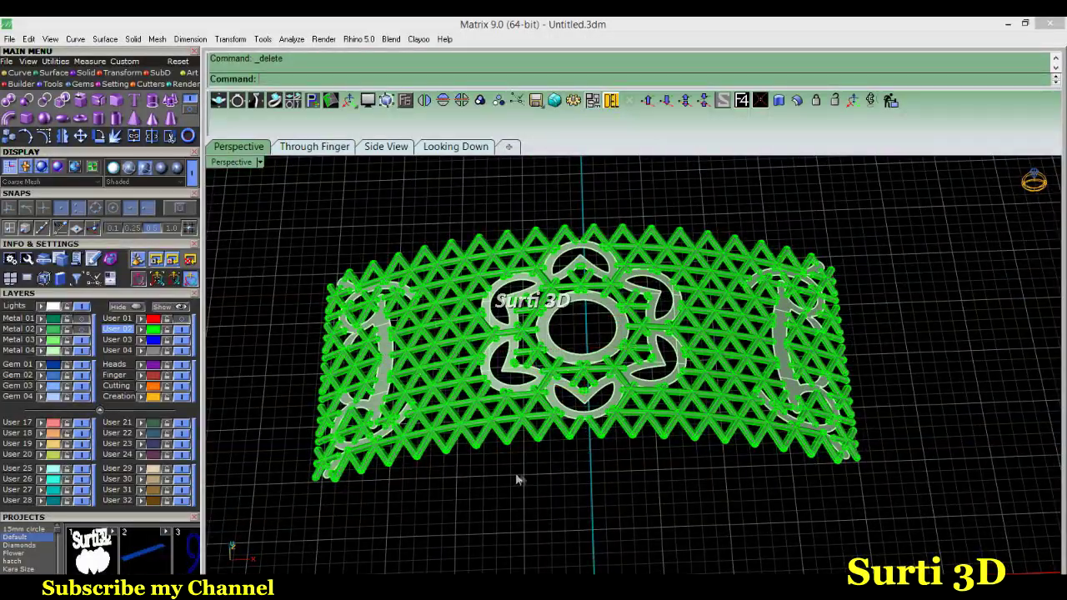
- Offset the nine ornament surfaces by 0.4 as solids, accepting the default directions
{"action": "right_click_drag", "start_coordinate": [505, 448], "coordinate": [502, 437]}
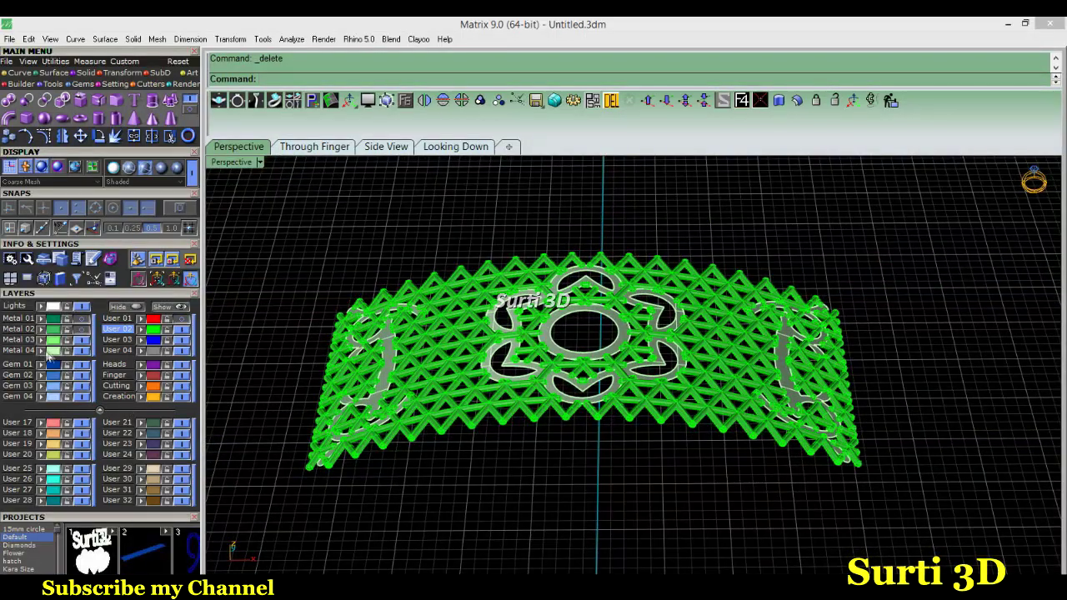
{"action": "left_click", "coordinate": [54, 356]}
{"action": "mouse_move", "coordinate": [356, 527]}
{"action": "right_mouse_down"}
{"action": "mouse_move", "coordinate": [523, 497]}
{"action": "mouse_move", "coordinate": [512, 500]}
{"action": "right_mouse_up"}
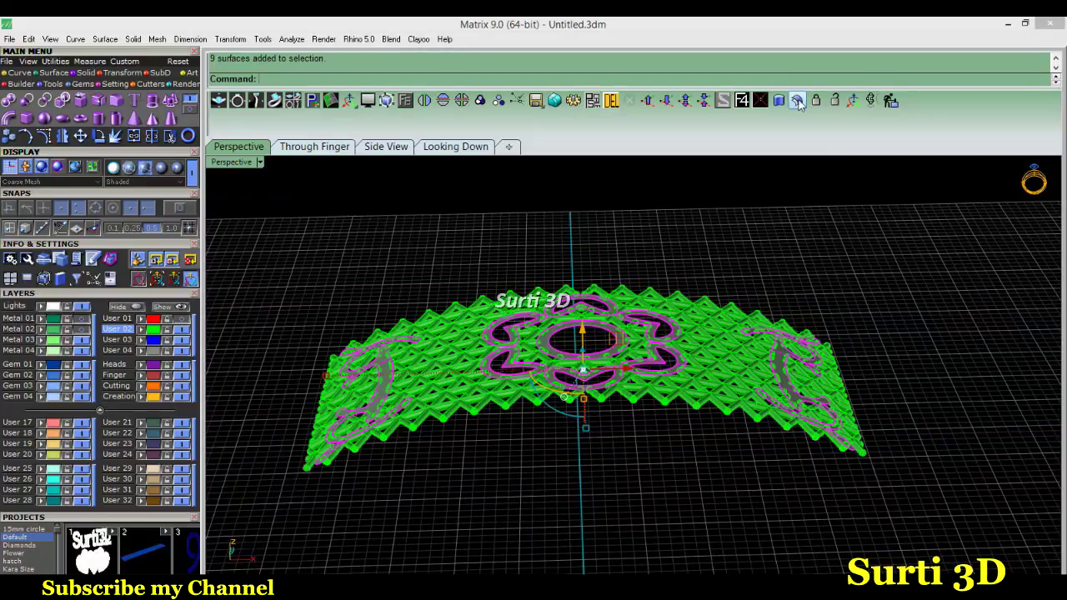
{"action": "left_click", "coordinate": [797, 100]}
{"action": "mouse_move", "coordinate": [540, 477]}
{"action": "right_mouse_down"}
{"action": "mouse_move", "coordinate": [522, 431]}
{"action": "mouse_move", "coordinate": [501, 429]}
{"action": "mouse_move", "coordinate": [467, 438]}
{"action": "mouse_move", "coordinate": [465, 467]}
{"action": "mouse_move", "coordinate": [395, 462]}
{"action": "mouse_move", "coordinate": [510, 468]}
{"action": "mouse_move", "coordinate": [516, 492]}
{"action": "mouse_move", "coordinate": [534, 500]}
{"action": "mouse_move", "coordinate": [502, 506]}
{"action": "mouse_move", "coordinate": [470, 486]}
{"action": "mouse_move", "coordinate": [472, 497]}
{"action": "right_mouse_up"}
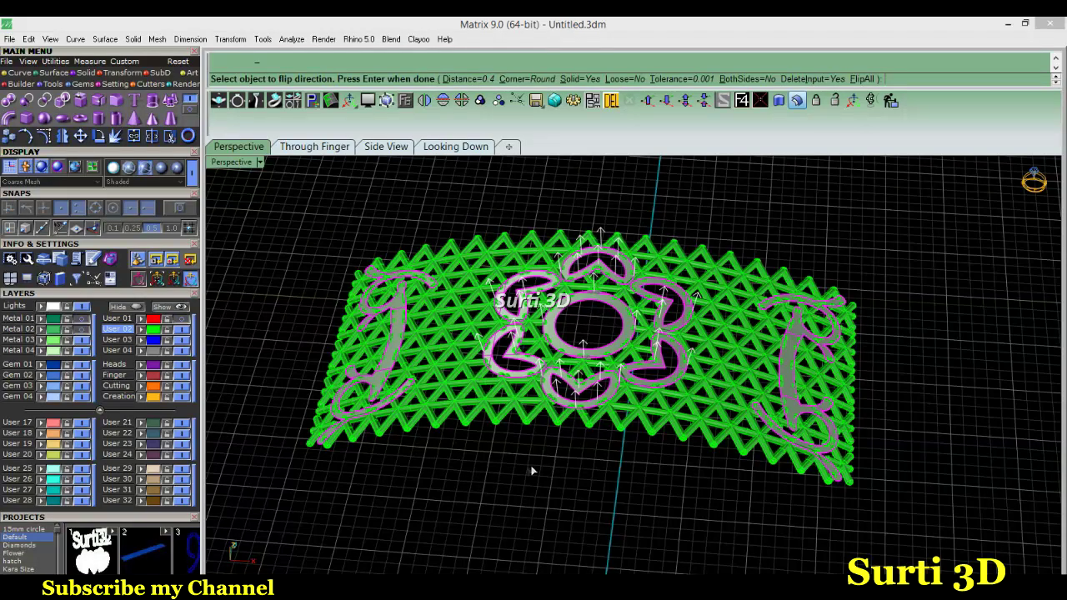
{"action": "key", "text": "Return"}
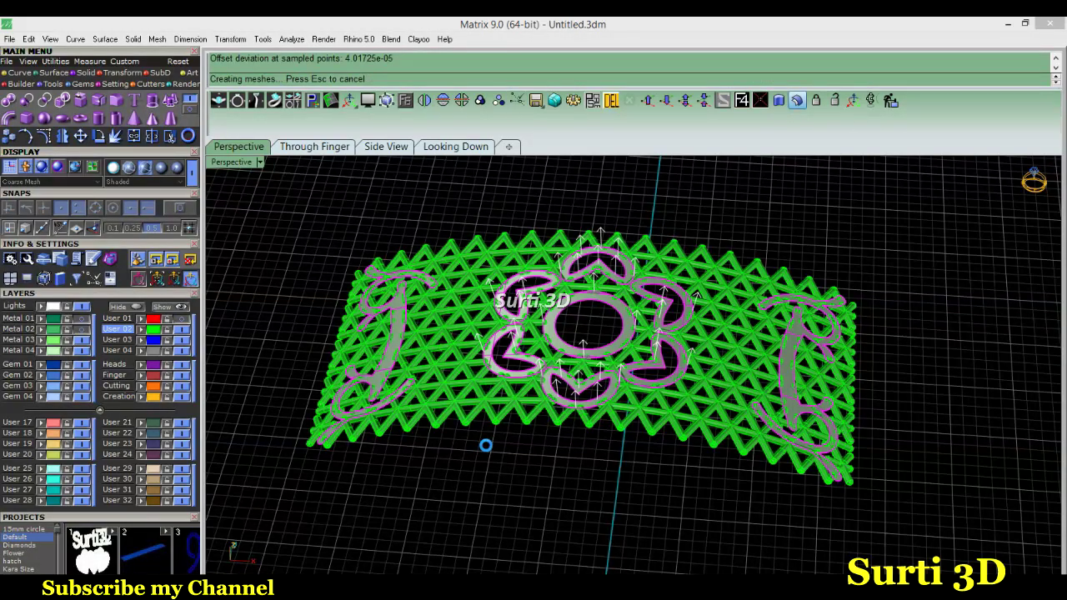
{"action": "mouse_move", "coordinate": [468, 445]}
{"action": "right_mouse_down"}
{"action": "mouse_move", "coordinate": [488, 373]}
{"action": "mouse_move", "coordinate": [476, 433]}
{"action": "mouse_move", "coordinate": [385, 424]}
{"action": "right_mouse_up"}
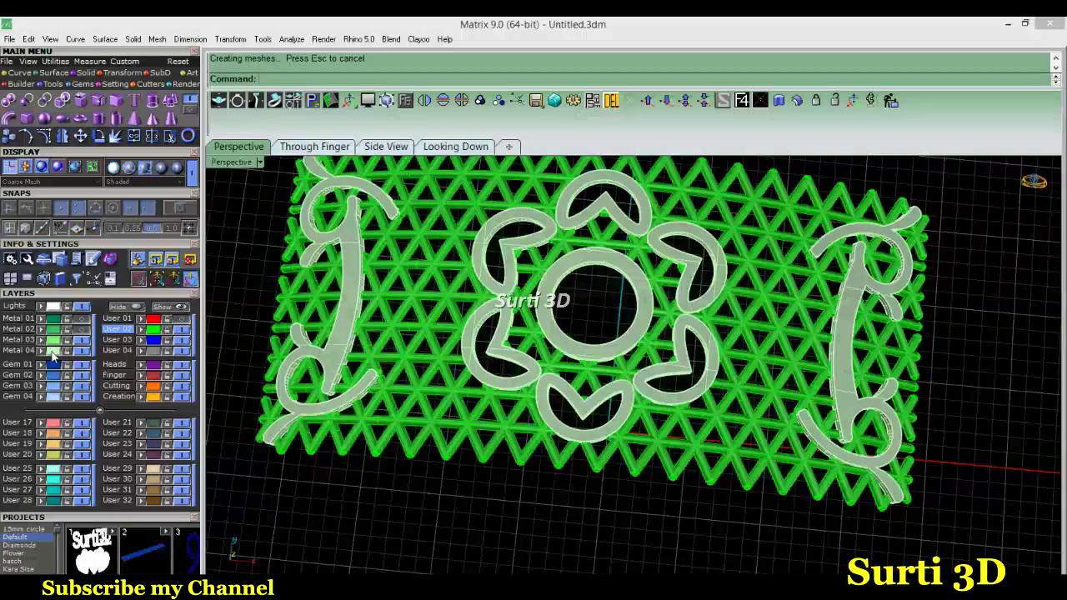
{"action": "left_click", "coordinate": [51, 355]}
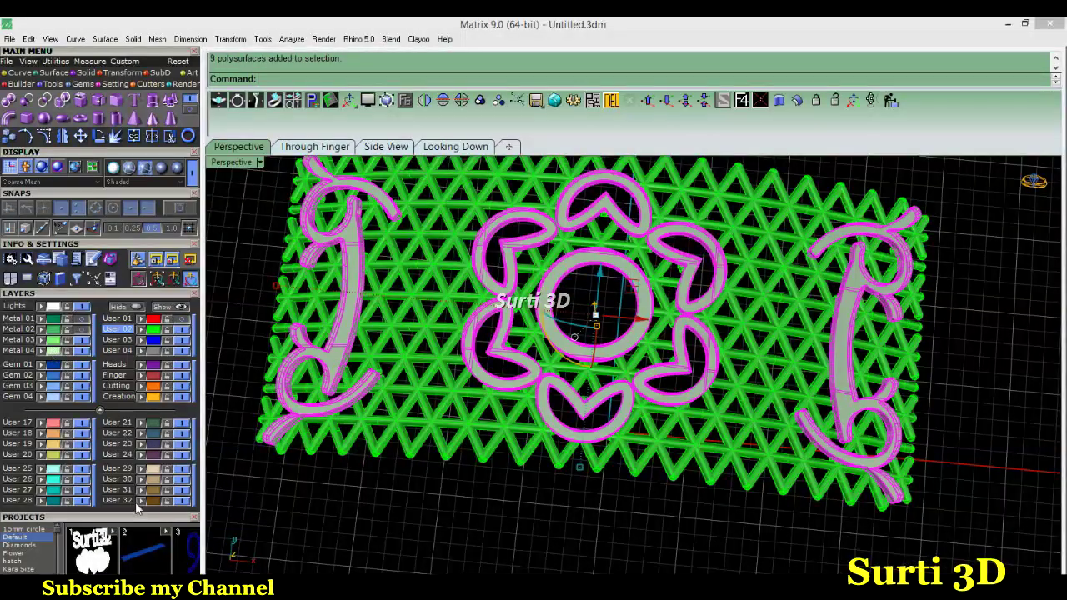
- Colour the nine ornament solids brown and zoom in on the Looking Down view
{"action": "left_click", "coordinate": [346, 497]}
{"action": "right_click_drag", "start_coordinate": [345, 496], "coordinate": [324, 495]}
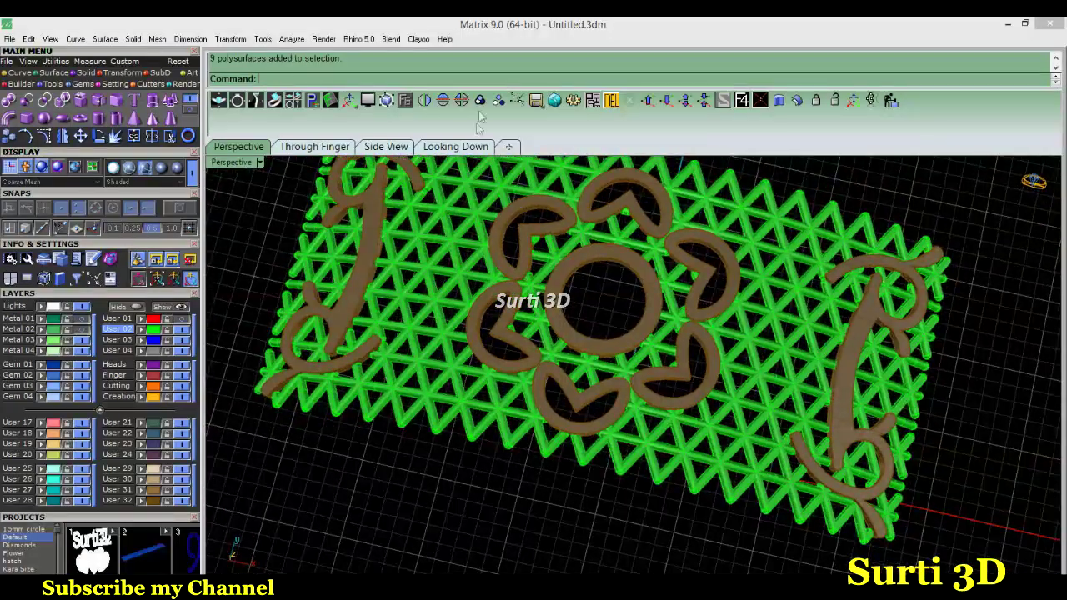
{"action": "left_click", "coordinate": [456, 146]}
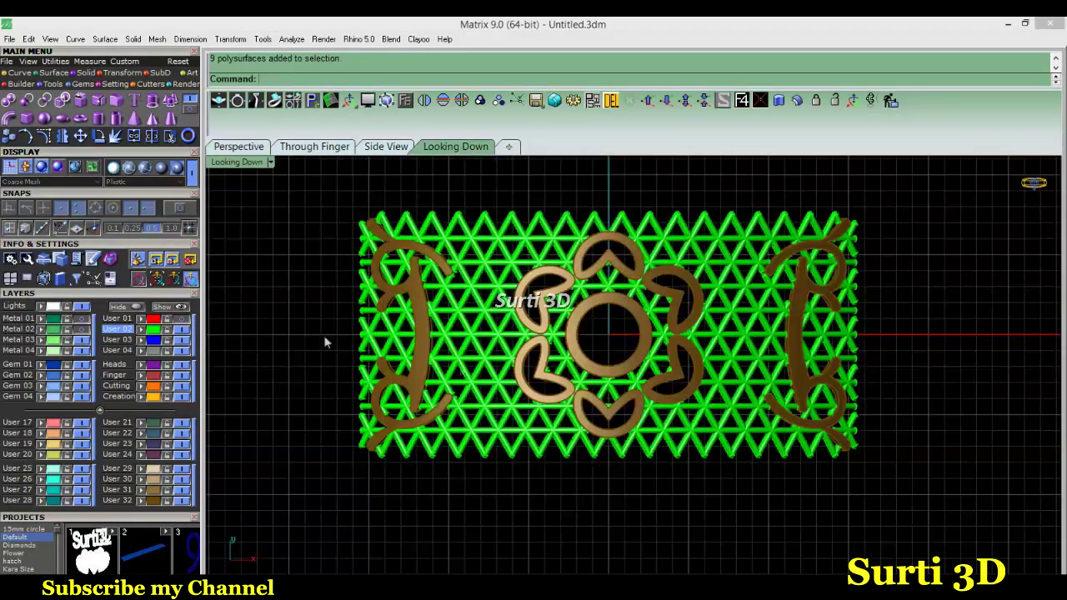
{"action": "scroll", "coordinate": [631, 296], "scroll_direction": "up", "scroll_amount": 2}
{"action": "scroll", "coordinate": [631, 296], "scroll_direction": "up", "scroll_amount": 2}
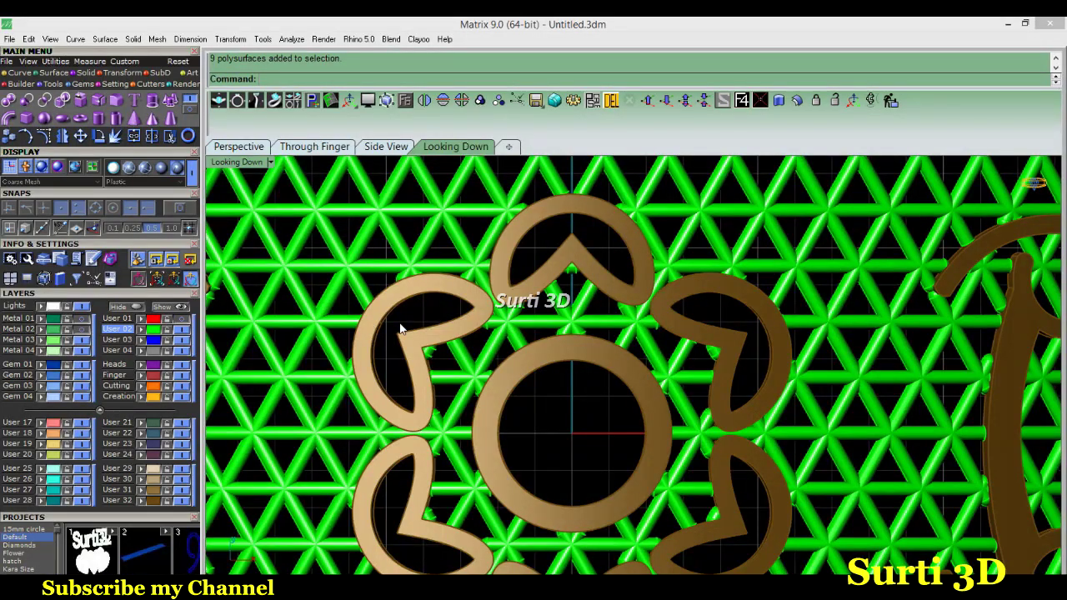
- Extract an isocurve from the centre ring surface
{"action": "left_click", "coordinate": [20, 74]}
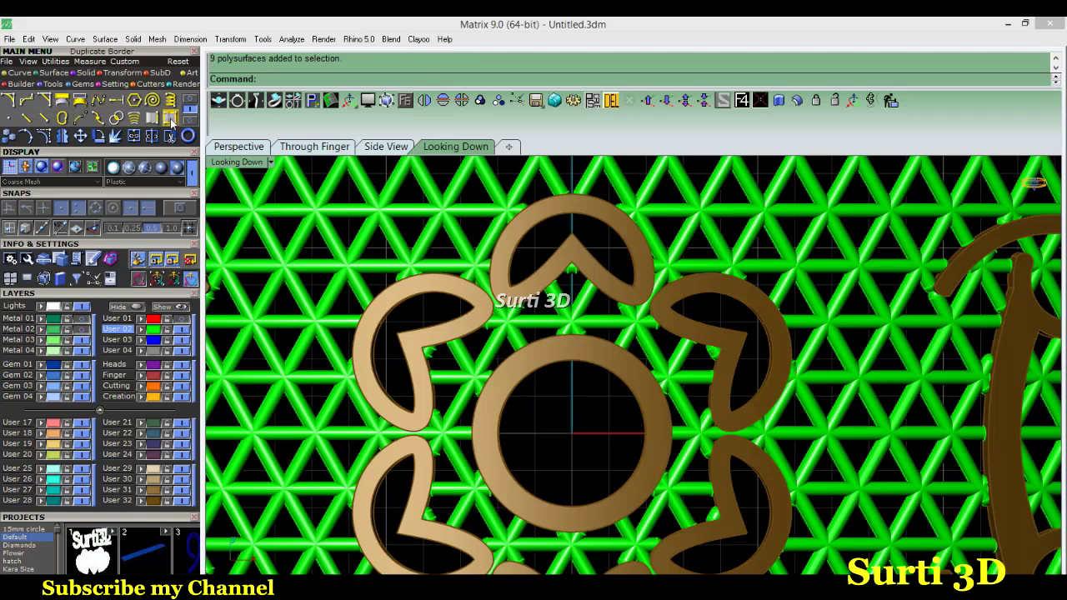
{"action": "left_click", "coordinate": [171, 99]}
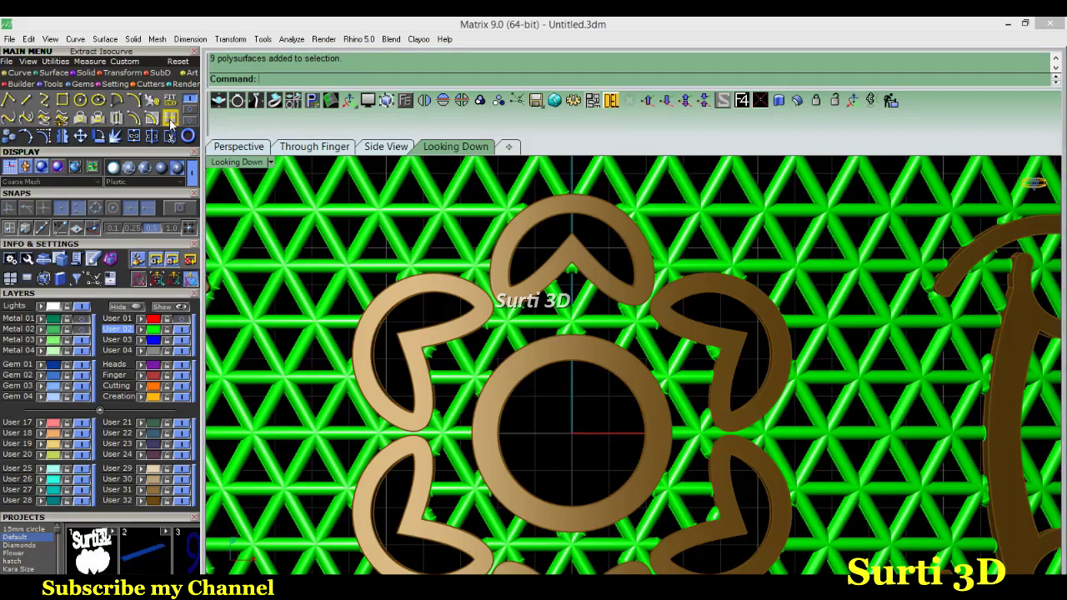
{"action": "left_click", "coordinate": [170, 134]}
{"action": "left_click", "coordinate": [631, 371]}
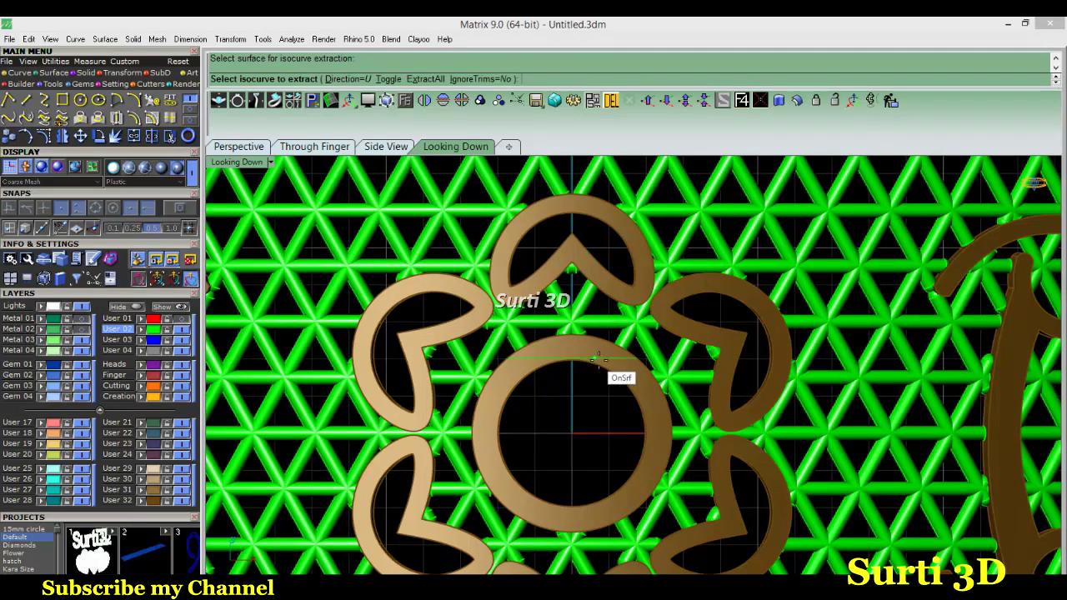
{"action": "left_click", "coordinate": [595, 359]}
{"action": "key", "text": "Return"}
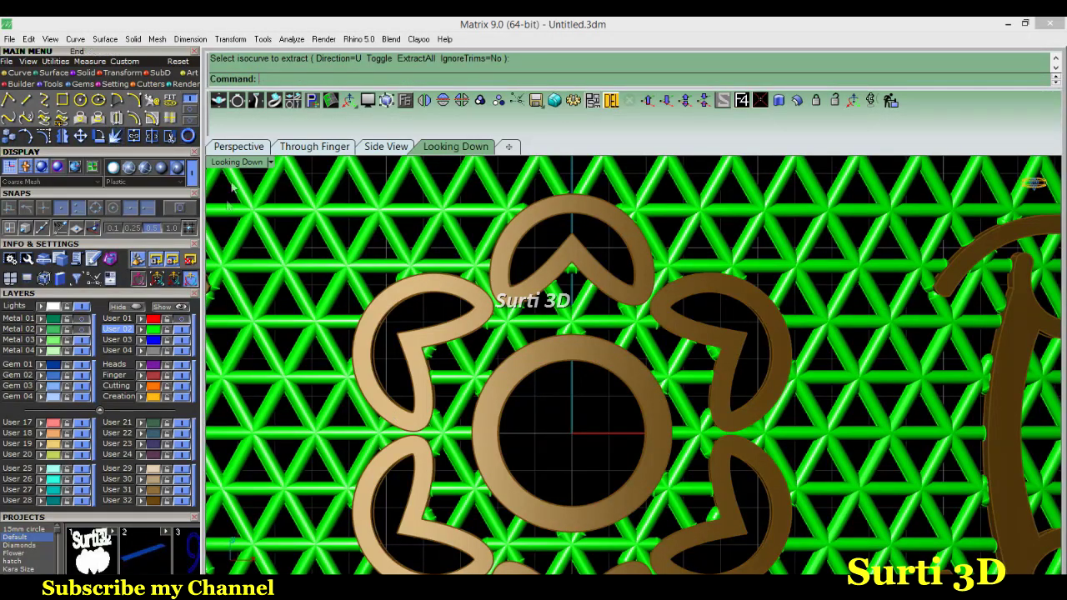
- Offset the centre ring's inner edge by 3 along the ring surface to make a circle
{"action": "left_click", "coordinate": [188, 111]}
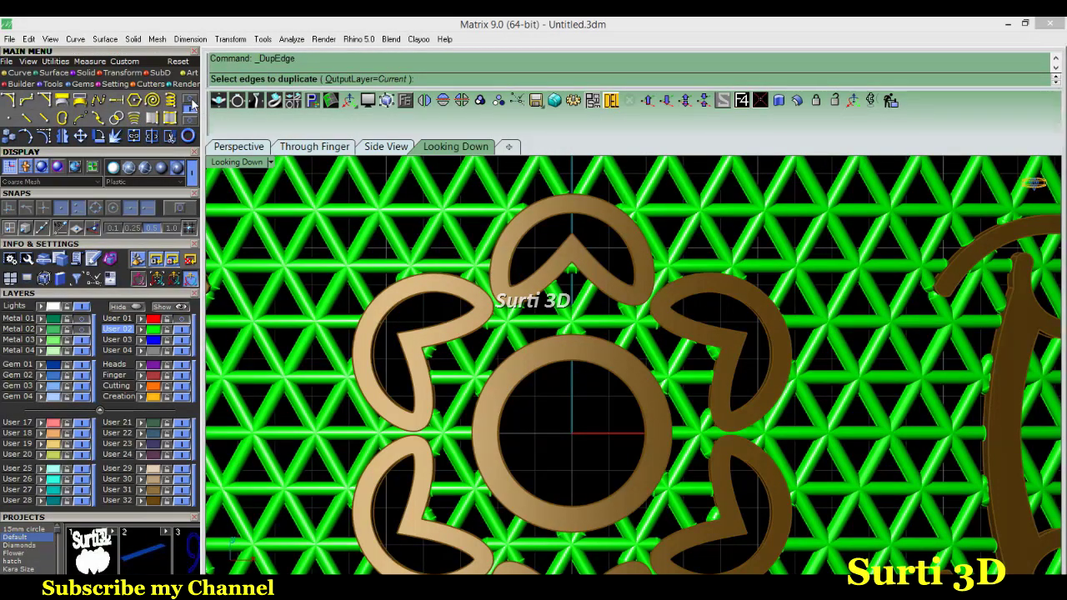
{"action": "left_click", "coordinate": [151, 119]}
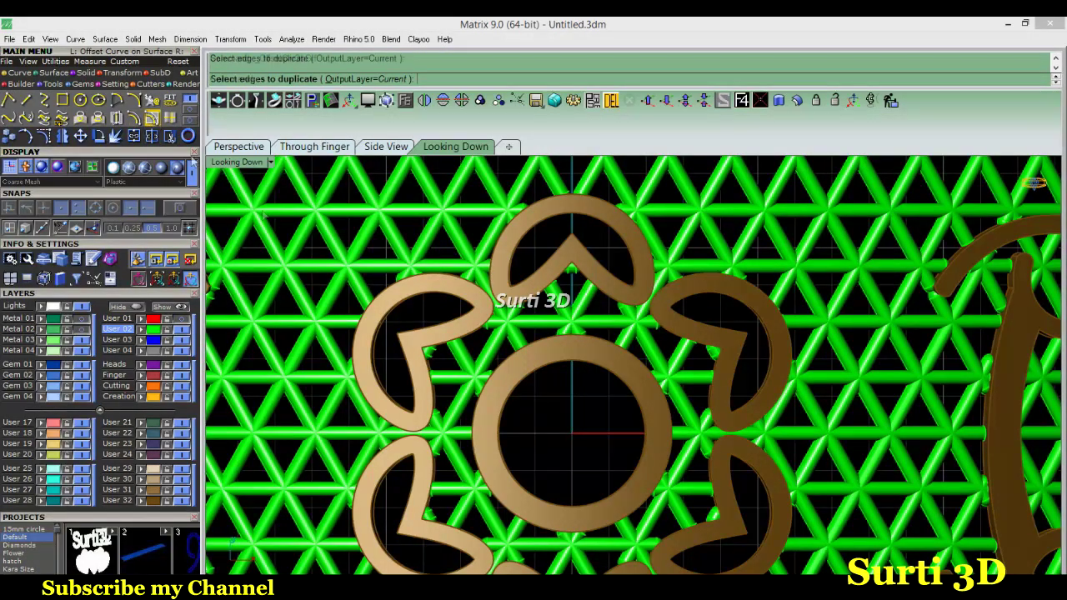
{"action": "left_click", "coordinate": [586, 364]}
{"action": "left_click", "coordinate": [625, 406]}
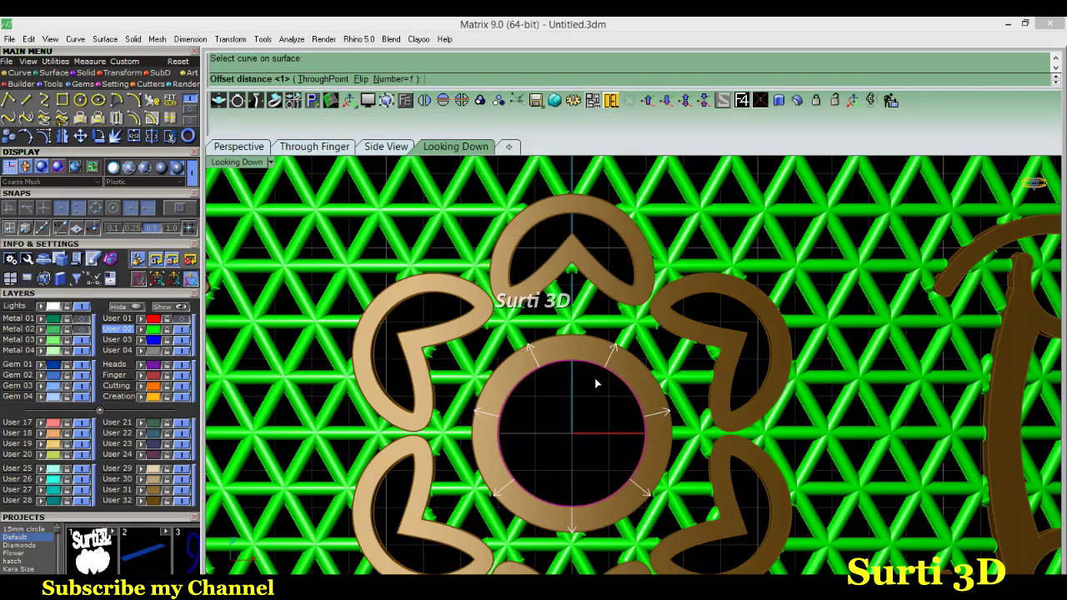
{"action": "type", "text": ".3"}
{"action": "key", "text": "Return"}
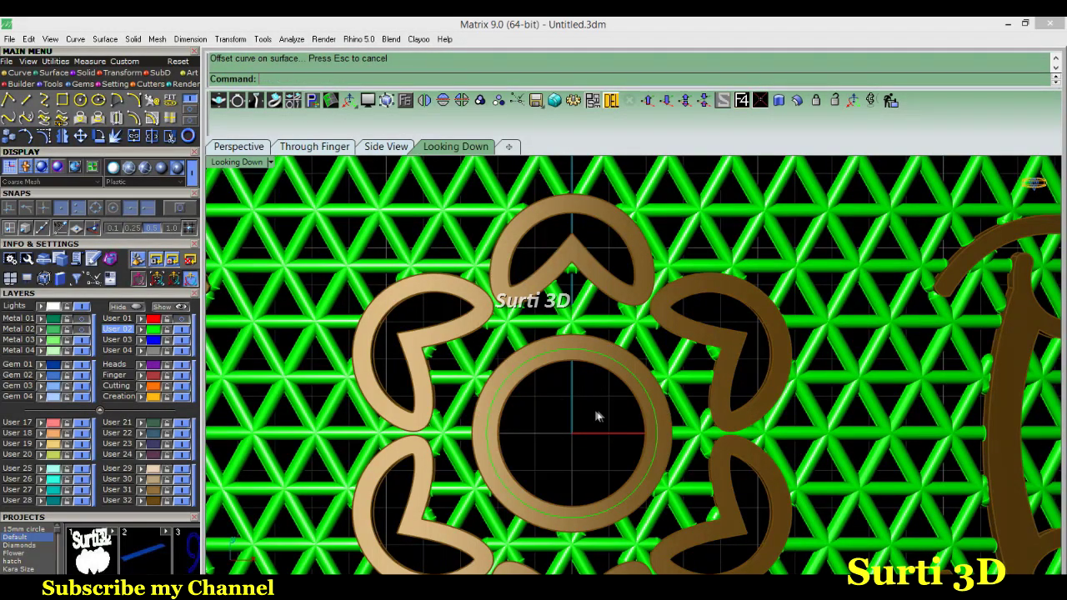
{"action": "left_click", "coordinate": [630, 370]}
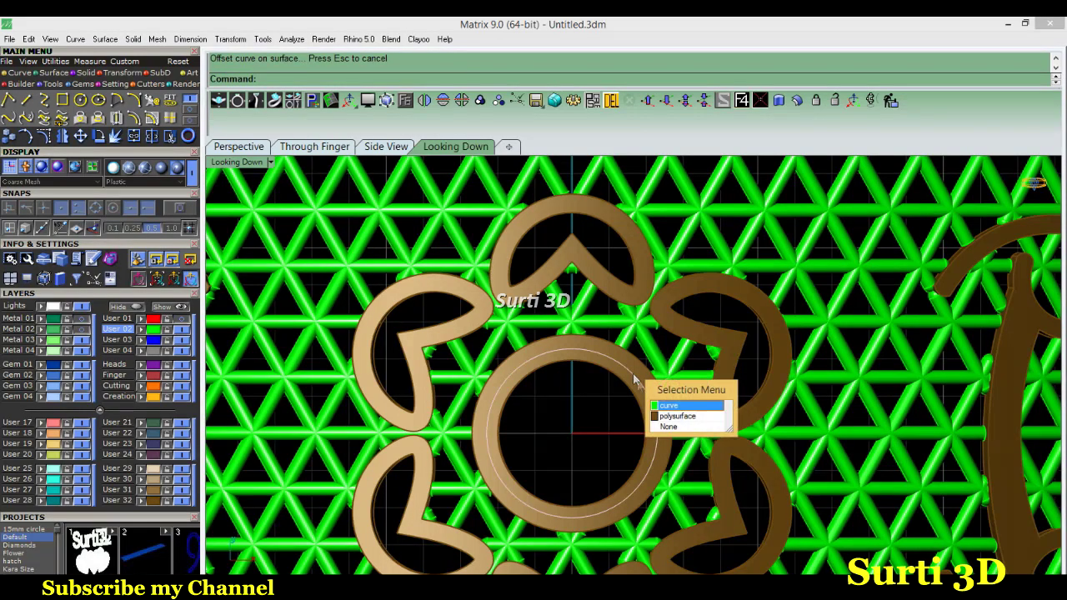
- Start Bead on Curve along the offset circle with a 0.8 mm bead start size
{"action": "left_click", "coordinate": [672, 408]}
{"action": "left_click", "coordinate": [406, 101]}
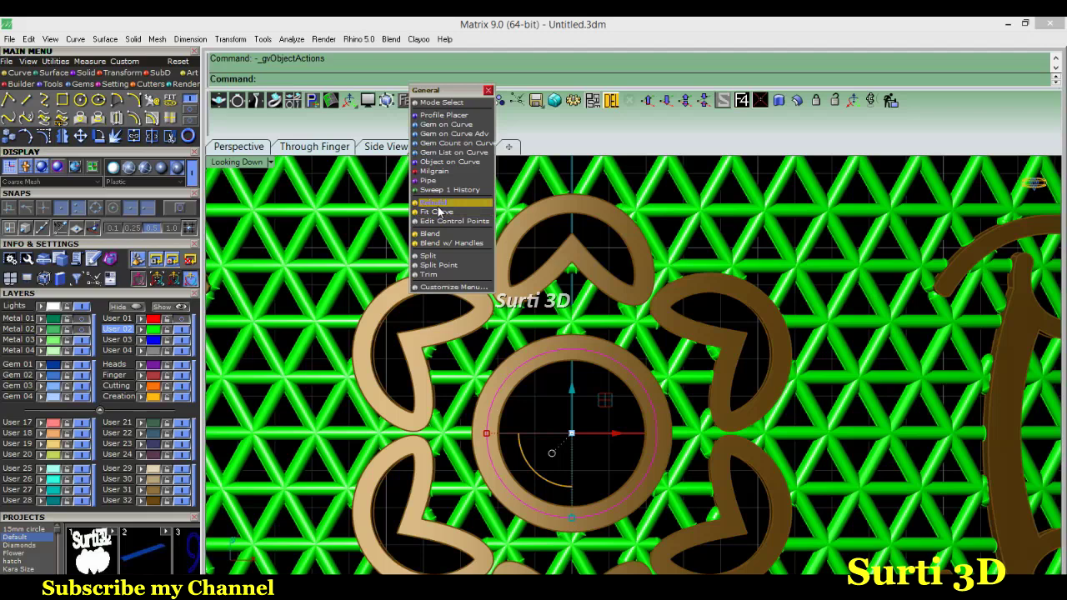
{"action": "left_click", "coordinate": [438, 209]}
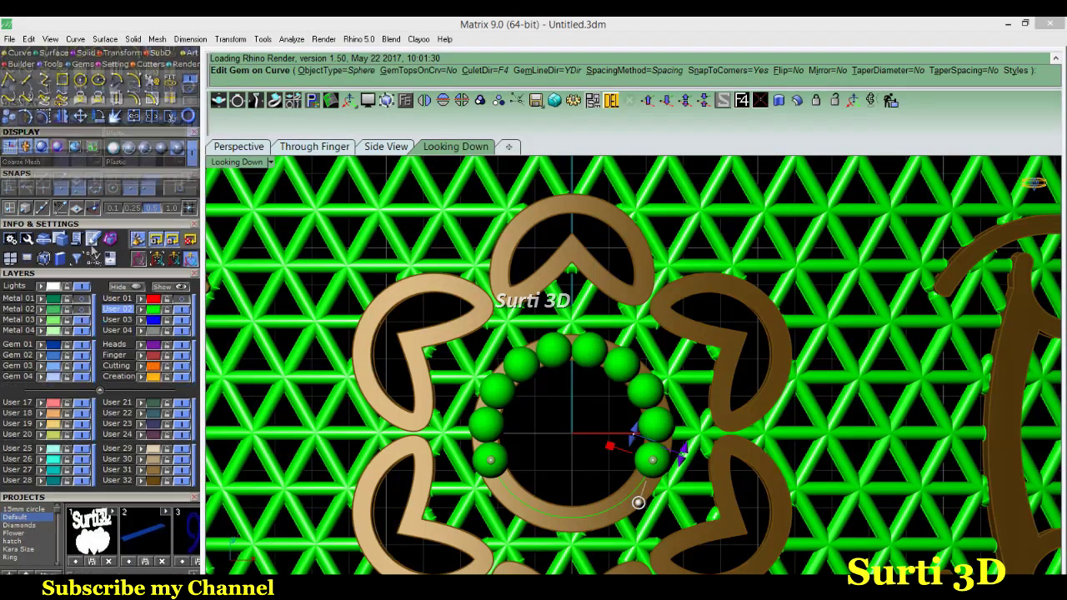
{"action": "right_click", "coordinate": [118, 36]}
{"action": "left_click", "coordinate": [143, 522]}
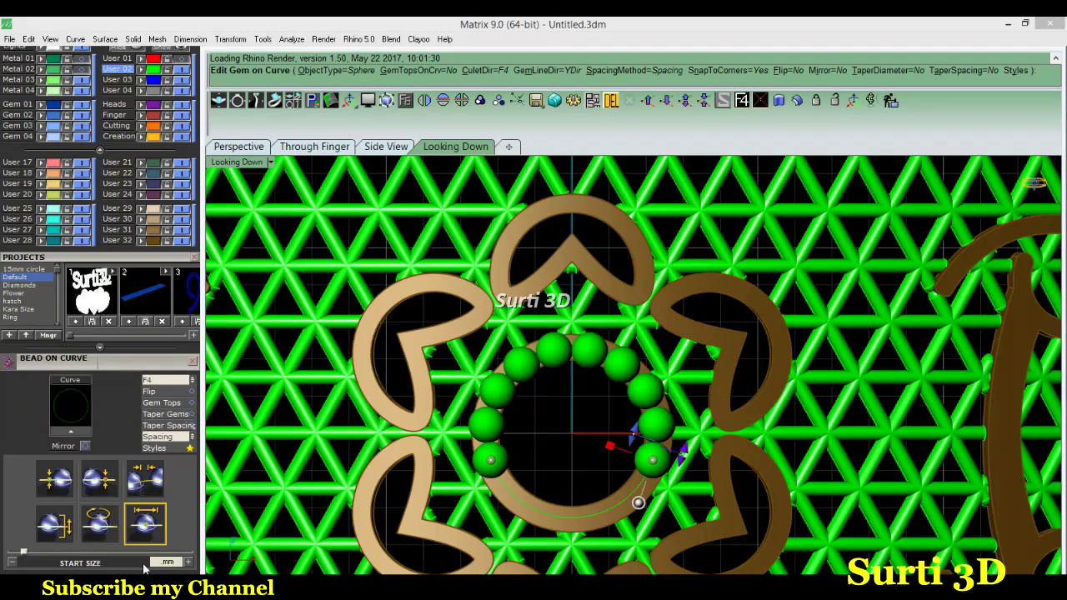
{"action": "key", "text": "Return"}
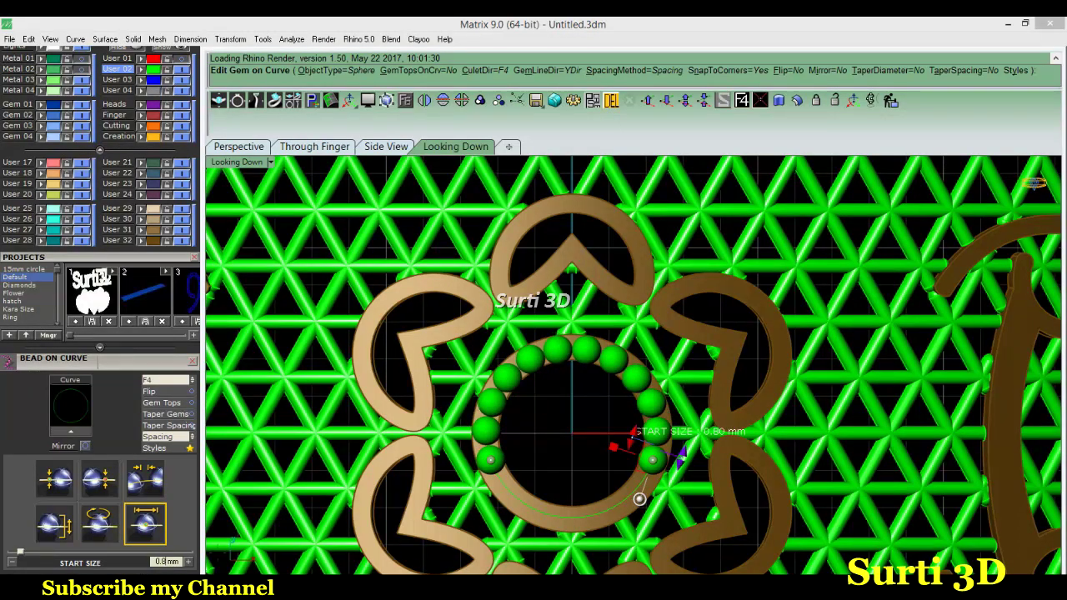
- Run the beads from 0% to 100% around the circle, set spacing to -0.09 mm, and finish
{"action": "left_click", "coordinate": [57, 482]}
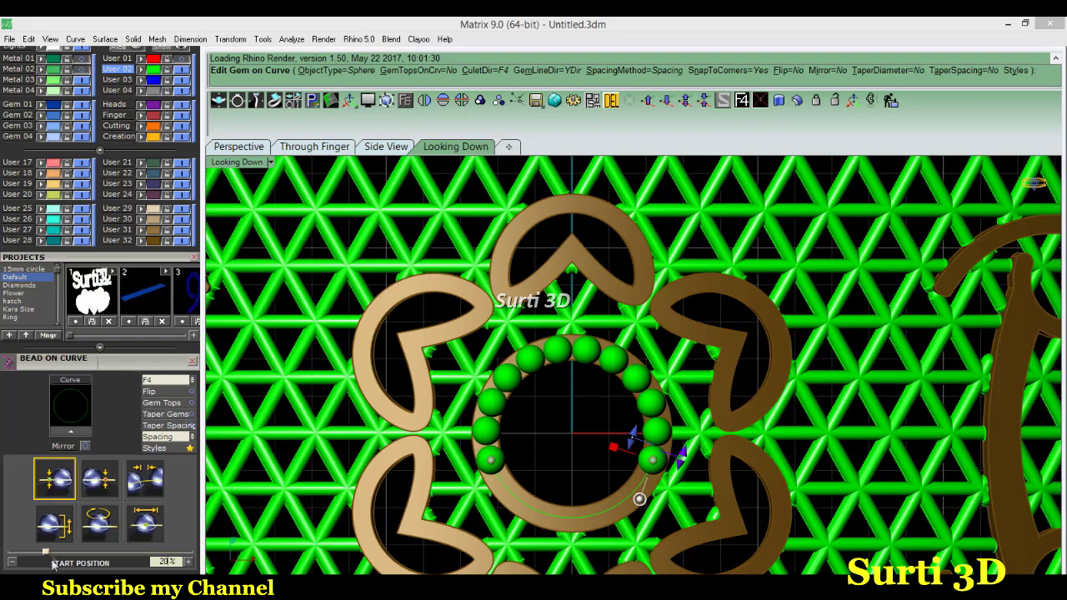
{"action": "left_click_drag", "start_coordinate": [48, 556], "coordinate": [3, 556]}
{"action": "left_click", "coordinate": [91, 484]}
{"action": "left_click_drag", "start_coordinate": [158, 557], "coordinate": [200, 555]}
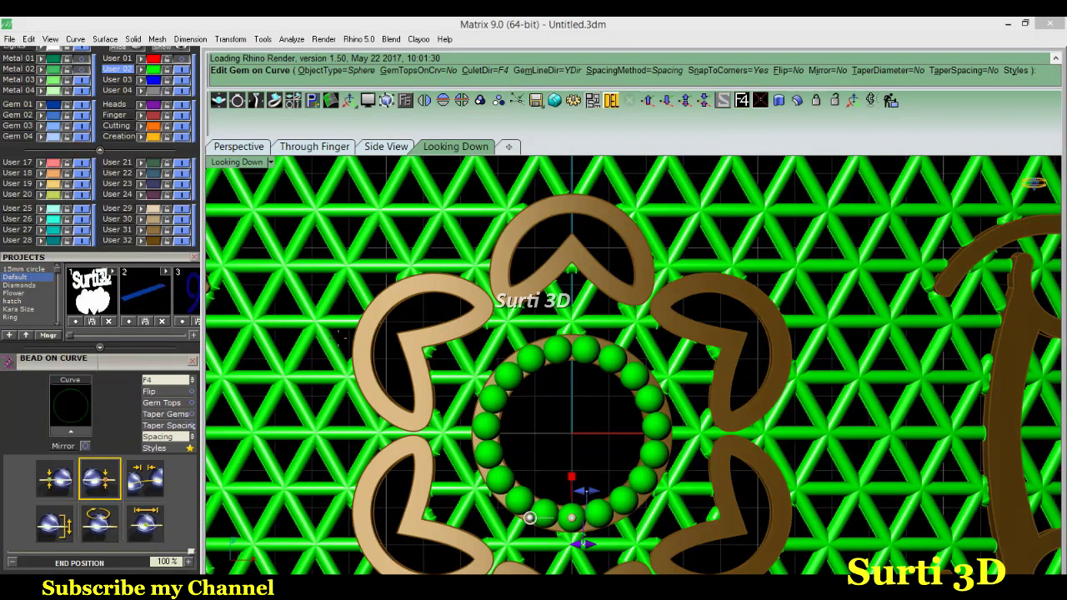
{"action": "left_click", "coordinate": [239, 147]}
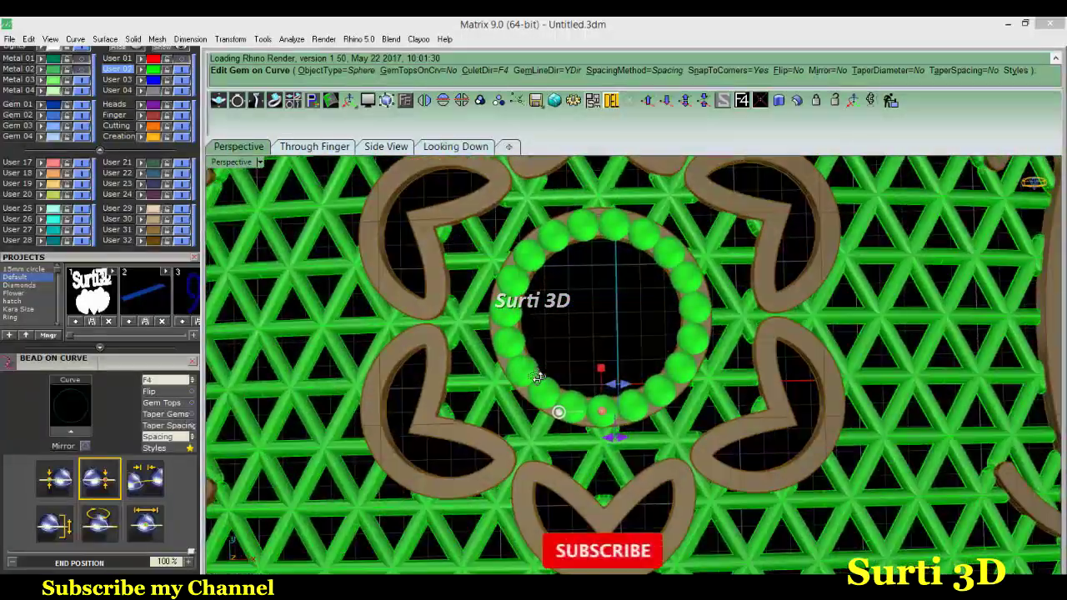
{"action": "left_click", "coordinate": [144, 479]}
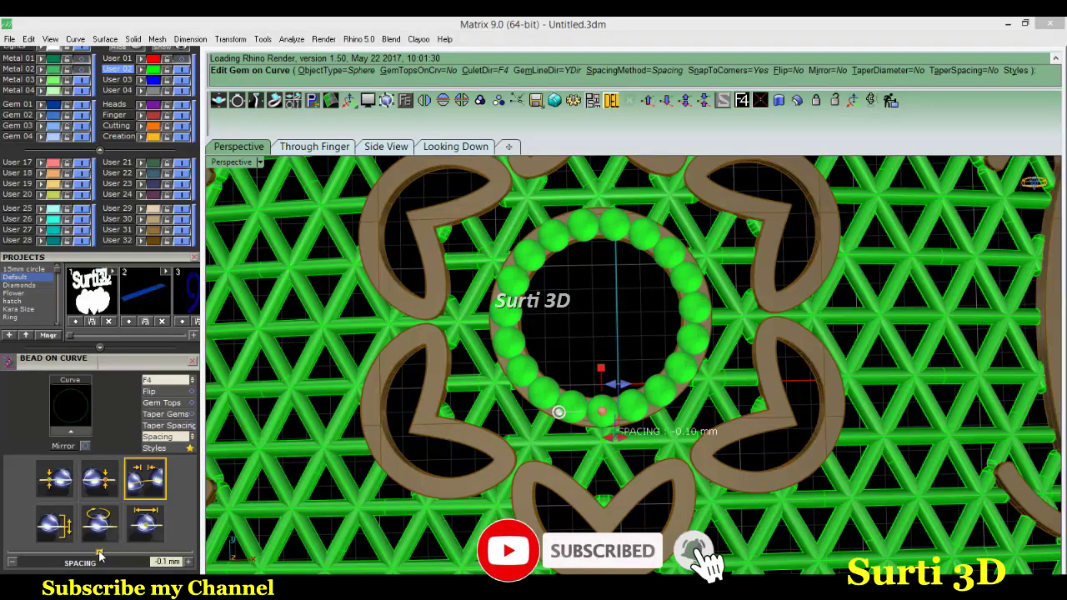
{"action": "left_click_drag", "start_coordinate": [100, 554], "coordinate": [100, 557]}
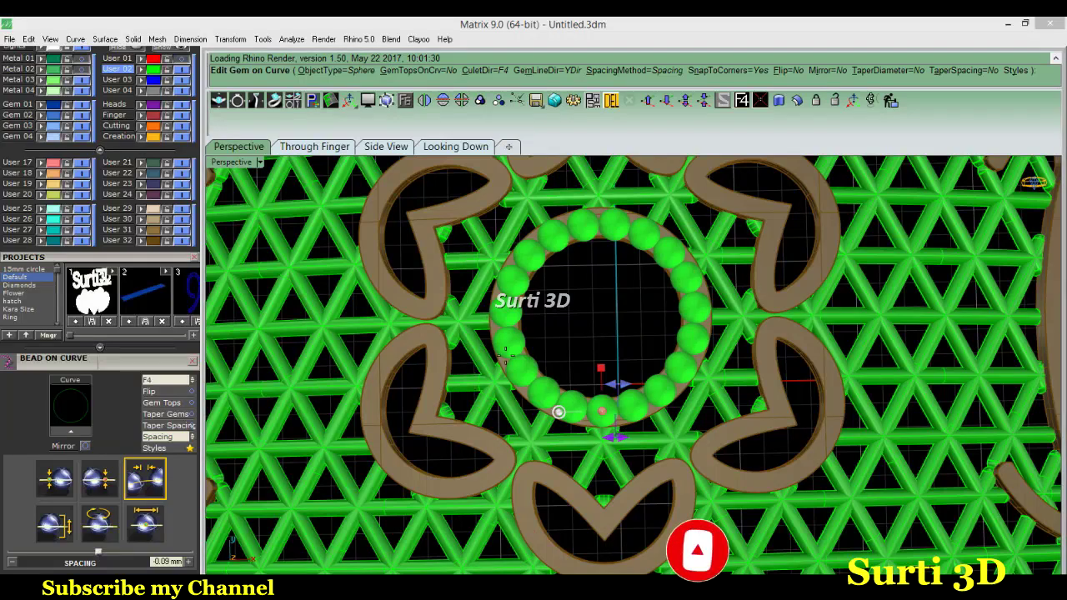
{"action": "right_click", "coordinate": [575, 315]}
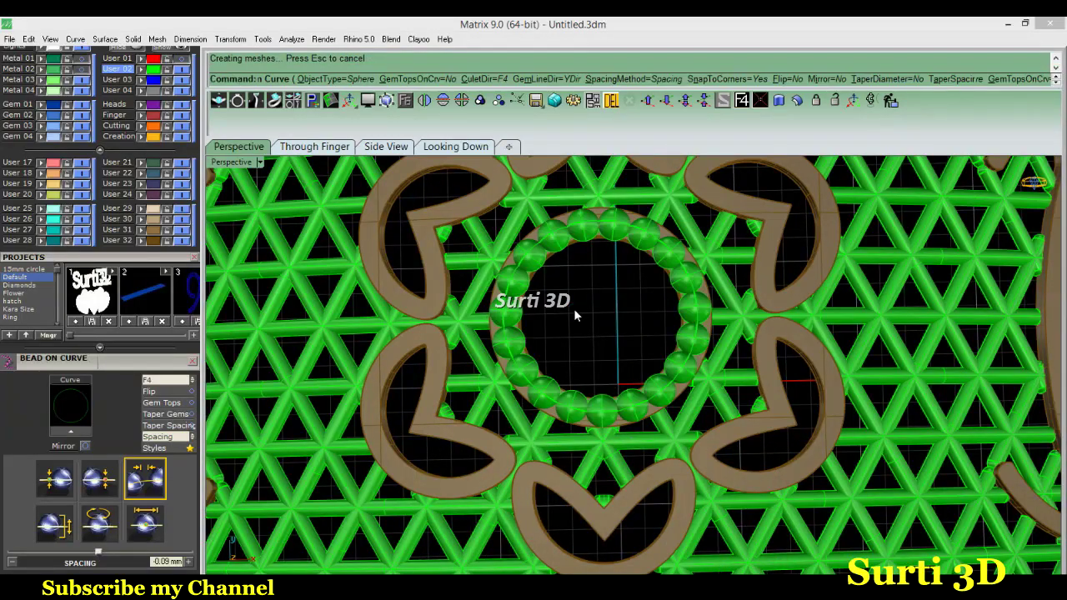
{"action": "left_click", "coordinate": [536, 247]}
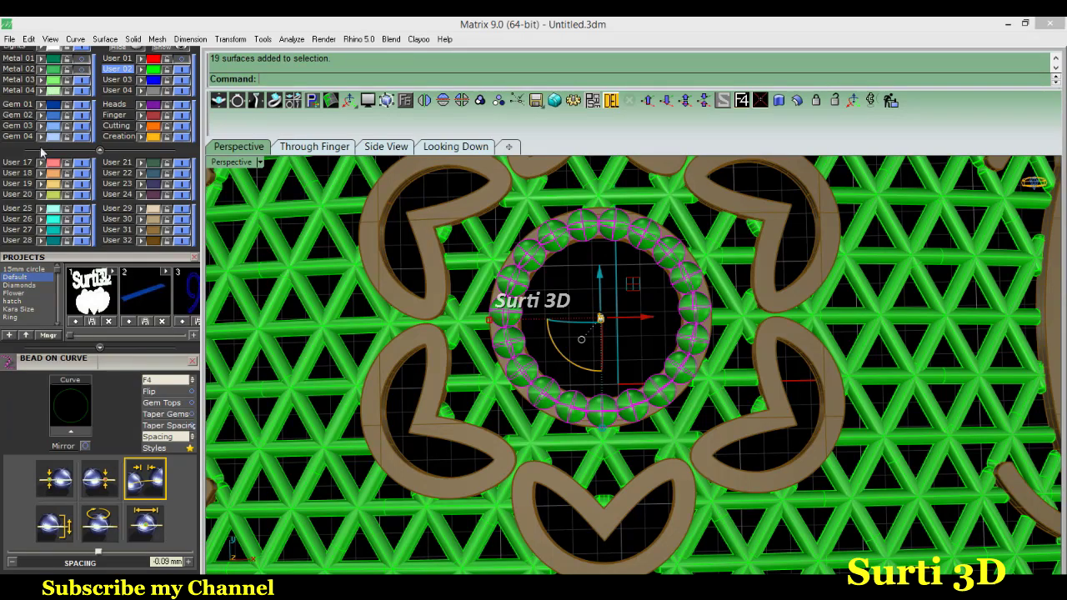
- Lift the bead ring upward in the Through Finger view so it sits on the centre ring
{"action": "key", "text": "Escape"}
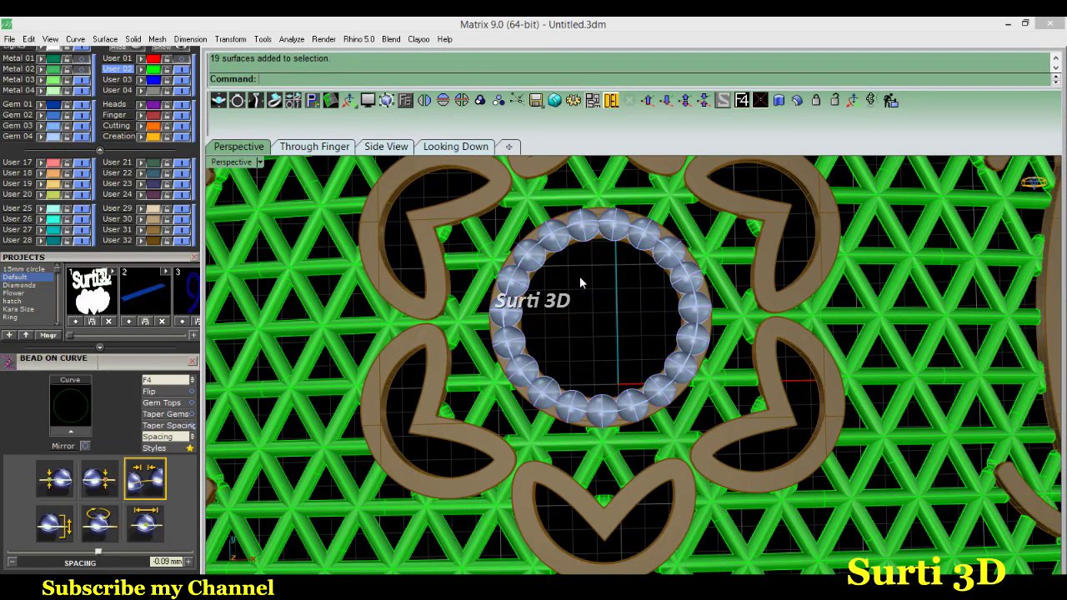
{"action": "scroll", "coordinate": [581, 288], "scroll_direction": "down", "scroll_amount": 3}
{"action": "scroll", "coordinate": [581, 296], "scroll_direction": "down", "scroll_amount": 3}
{"action": "mouse_move", "coordinate": [581, 298]}
{"action": "right_mouse_down"}
{"action": "mouse_move", "coordinate": [597, 164]}
{"action": "mouse_move", "coordinate": [599, 197]}
{"action": "right_mouse_up"}
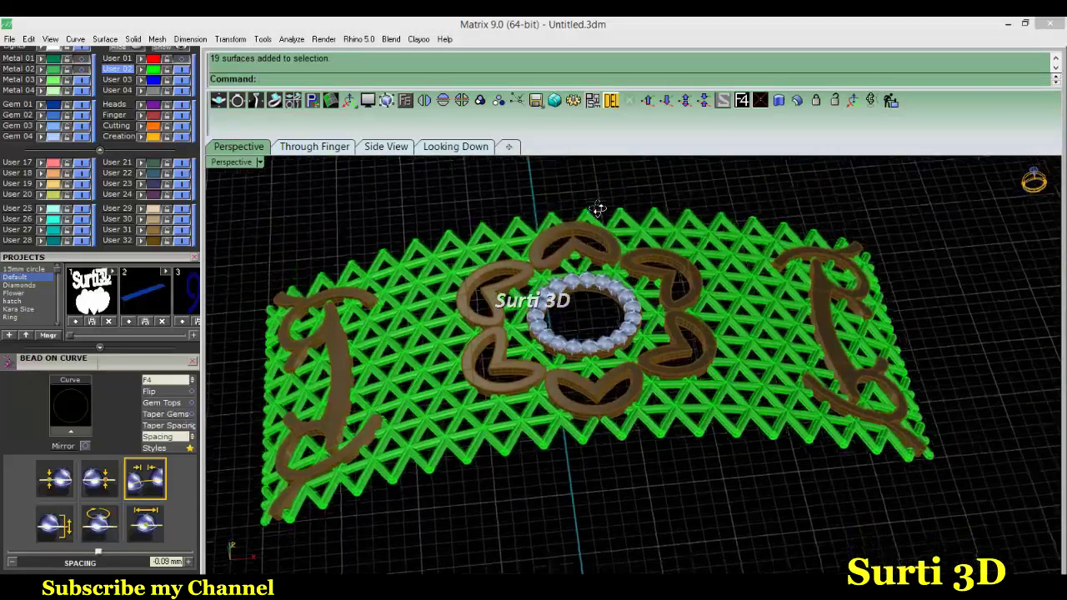
{"action": "right_click_drag", "start_coordinate": [599, 197], "coordinate": [614, 296]}
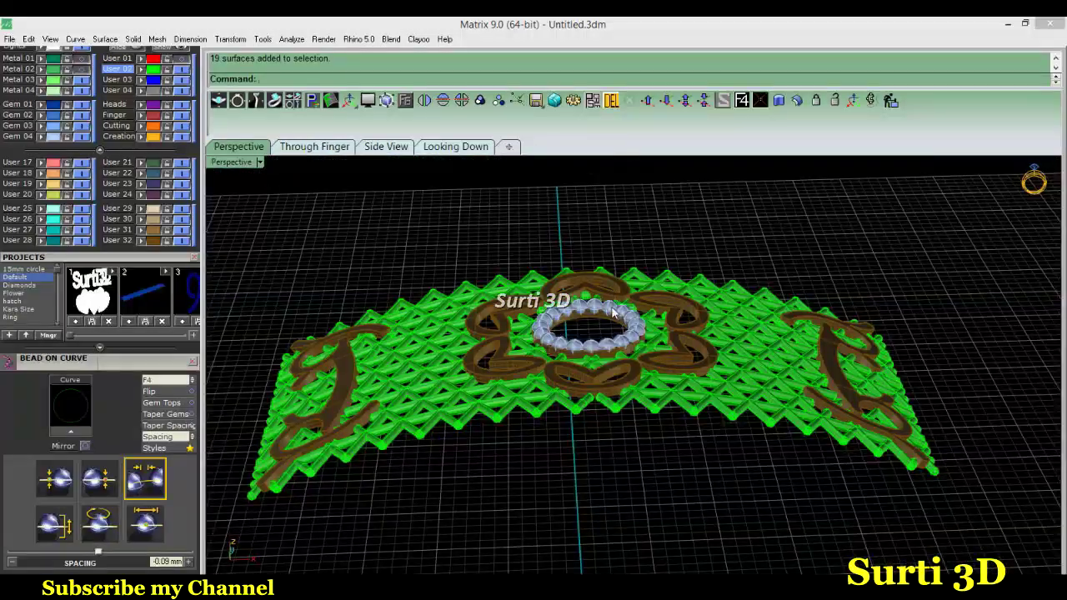
{"action": "left_click", "coordinate": [606, 320]}
{"action": "left_click", "coordinate": [333, 149]}
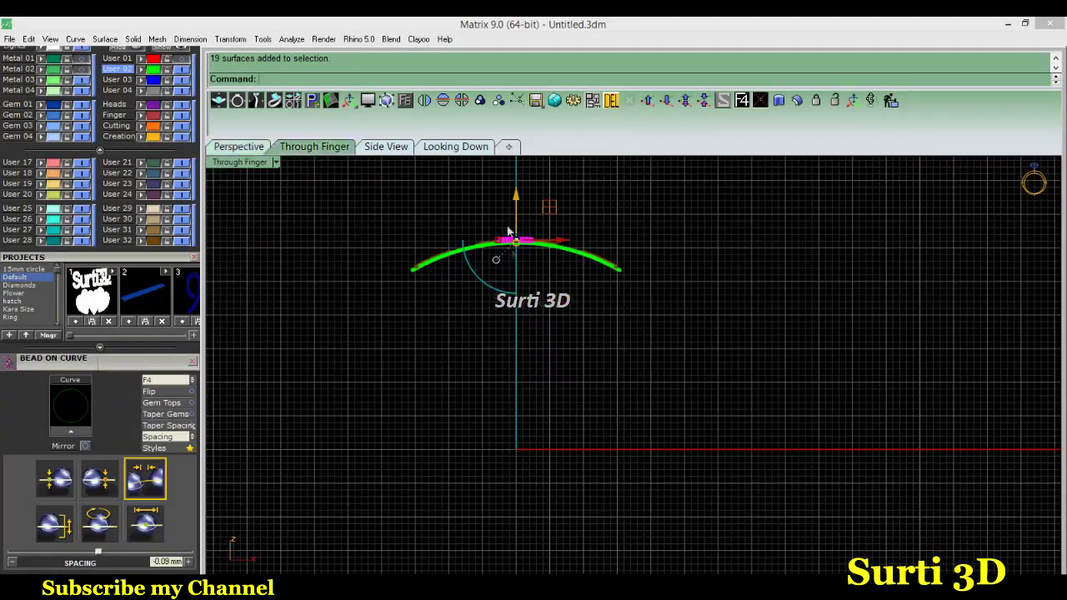
{"action": "left_click_drag", "start_coordinate": [531, 360], "coordinate": [530, 352]}
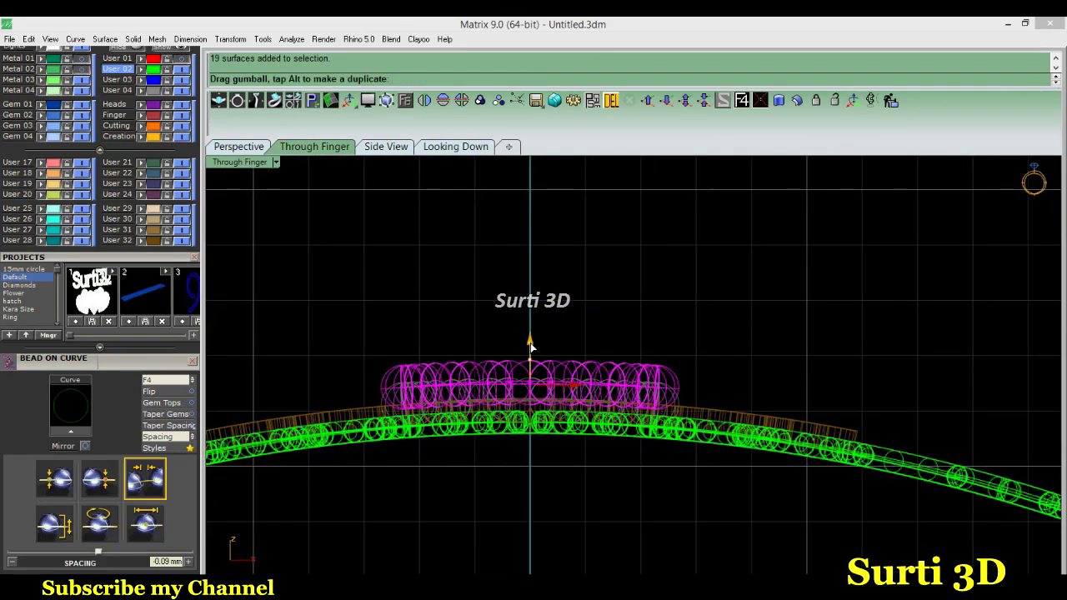
- Check the raised bead ring in Perspective, orbiting to look down on the whole panel
{"action": "left_click", "coordinate": [242, 146]}
{"action": "mouse_move", "coordinate": [674, 221]}
{"action": "right_mouse_down"}
{"action": "mouse_move", "coordinate": [579, 265]}
{"action": "mouse_move", "coordinate": [660, 214]}
{"action": "right_mouse_up"}
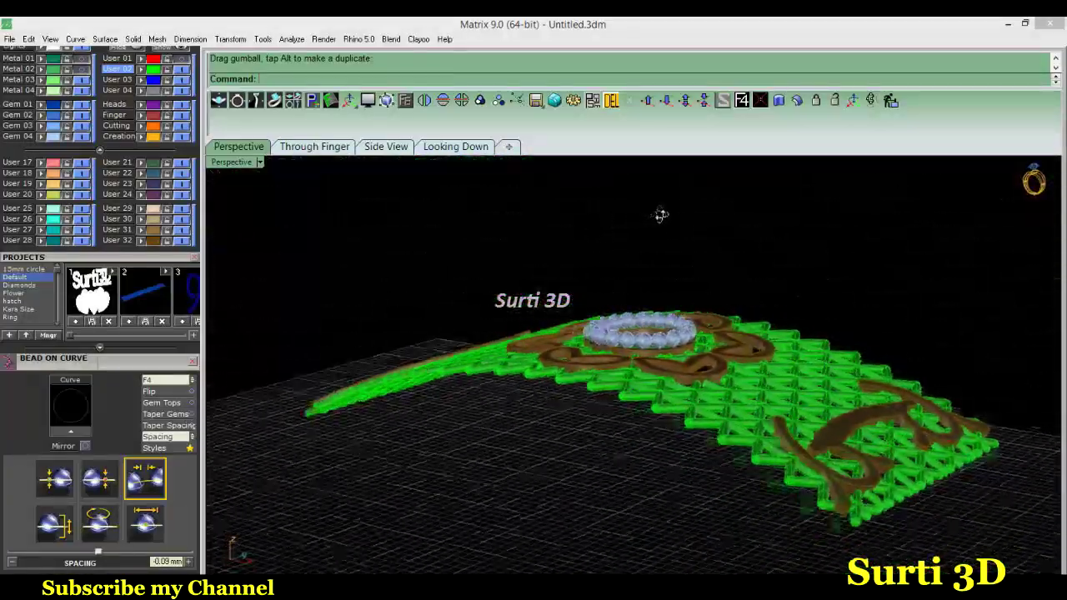
{"action": "scroll", "coordinate": [627, 321], "scroll_direction": "up", "scroll_amount": 3}
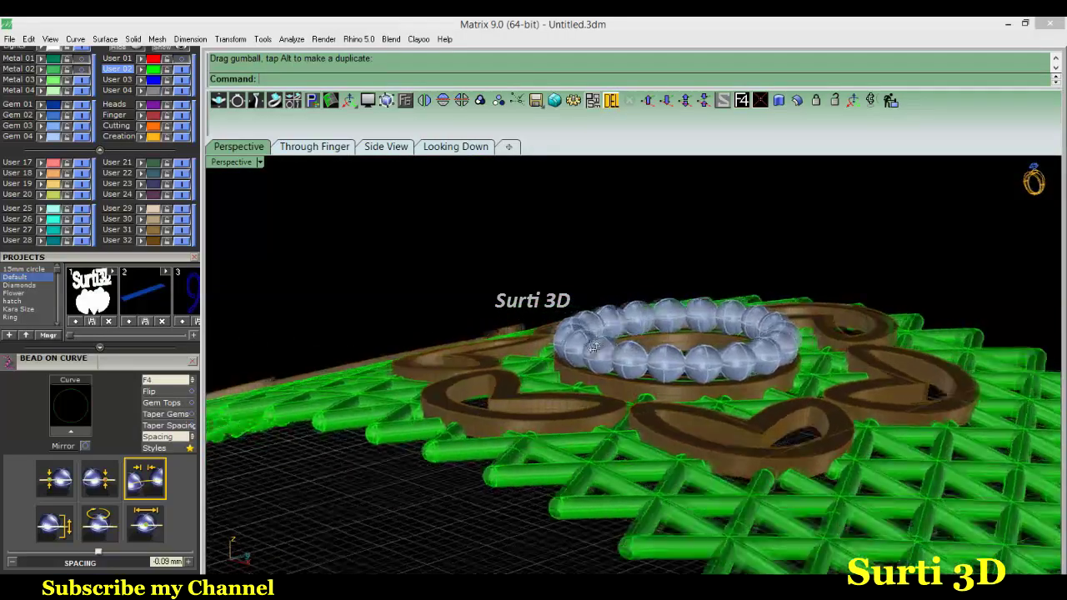
{"action": "scroll", "coordinate": [640, 343], "scroll_direction": "up", "scroll_amount": 1}
{"action": "left_click", "coordinate": [652, 360]}
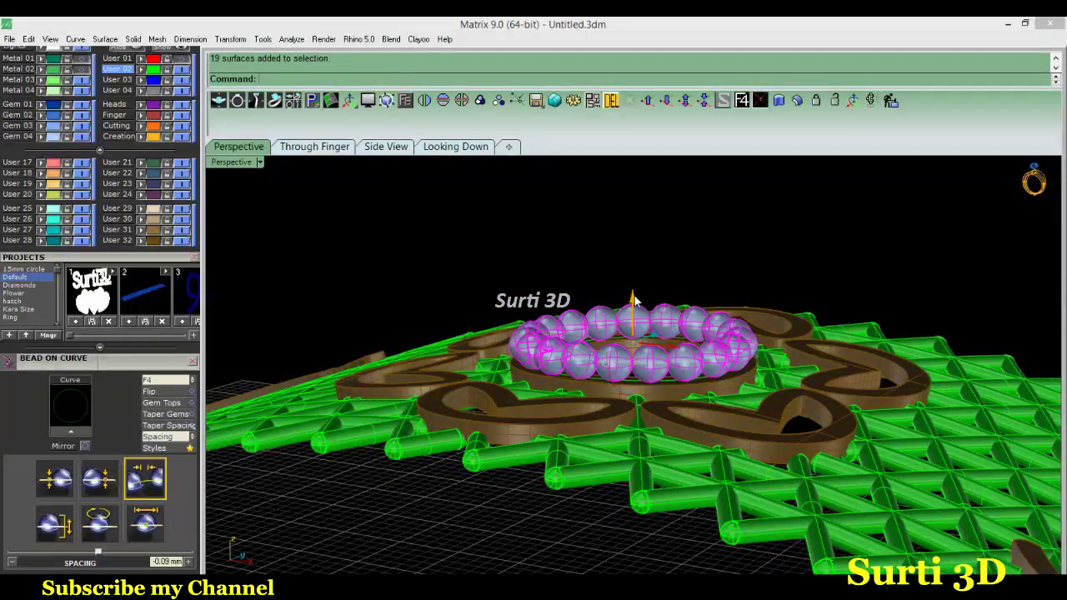
{"action": "left_click", "coordinate": [634, 298]}
{"action": "left_click", "coordinate": [850, 217]}
{"action": "mouse_move", "coordinate": [850, 216]}
{"action": "right_mouse_down"}
{"action": "mouse_move", "coordinate": [714, 373]}
{"action": "mouse_move", "coordinate": [766, 437]}
{"action": "mouse_move", "coordinate": [736, 478]}
{"action": "right_mouse_up"}
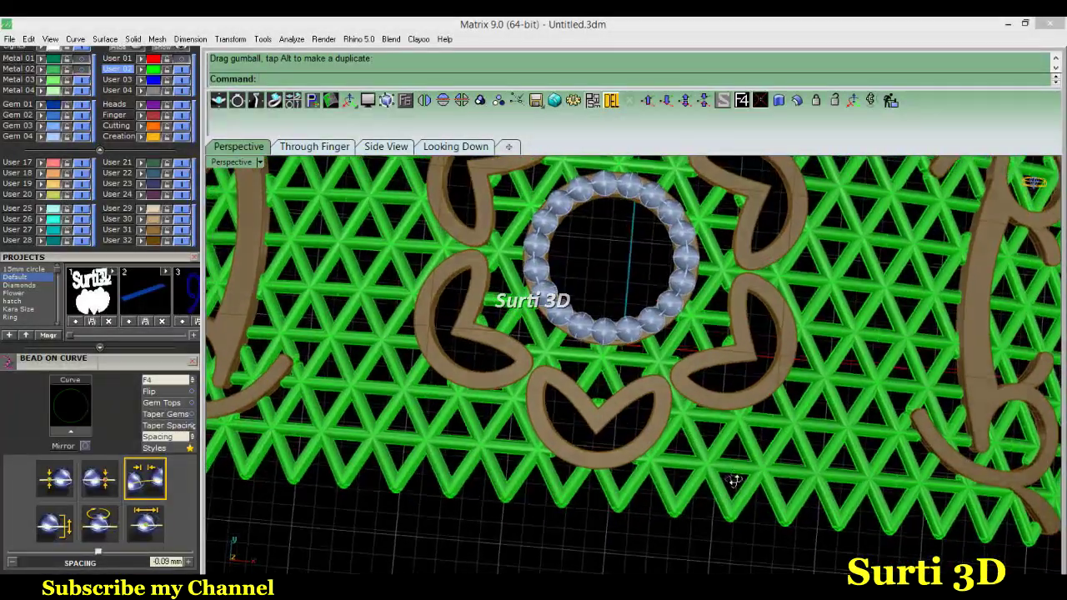
{"action": "right_click_drag", "start_coordinate": [737, 478], "coordinate": [602, 283]}
{"action": "scroll", "coordinate": [605, 302], "scroll_direction": "down", "scroll_amount": 2}
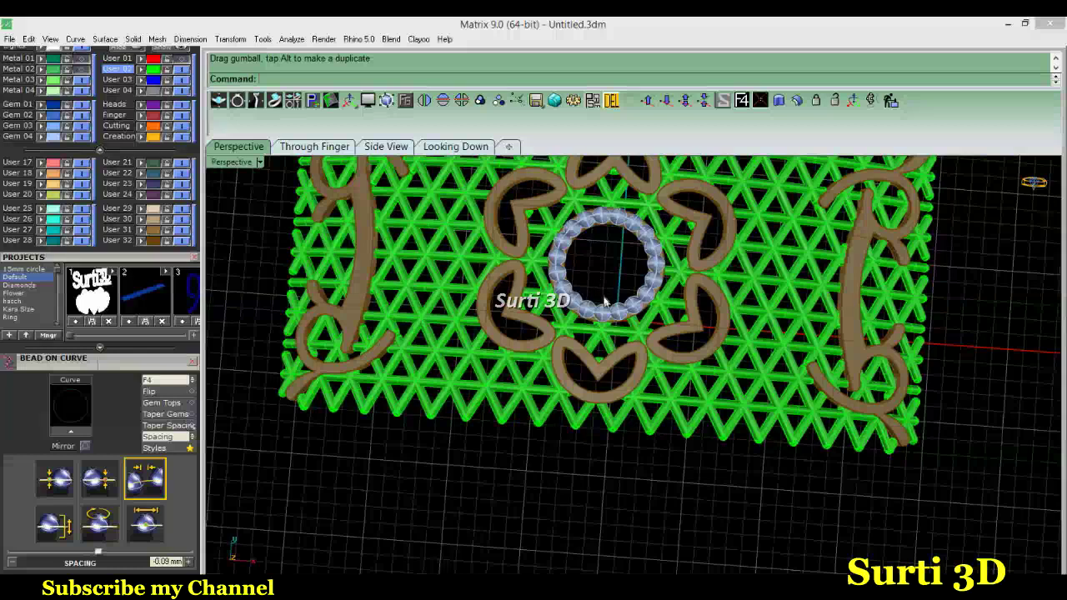
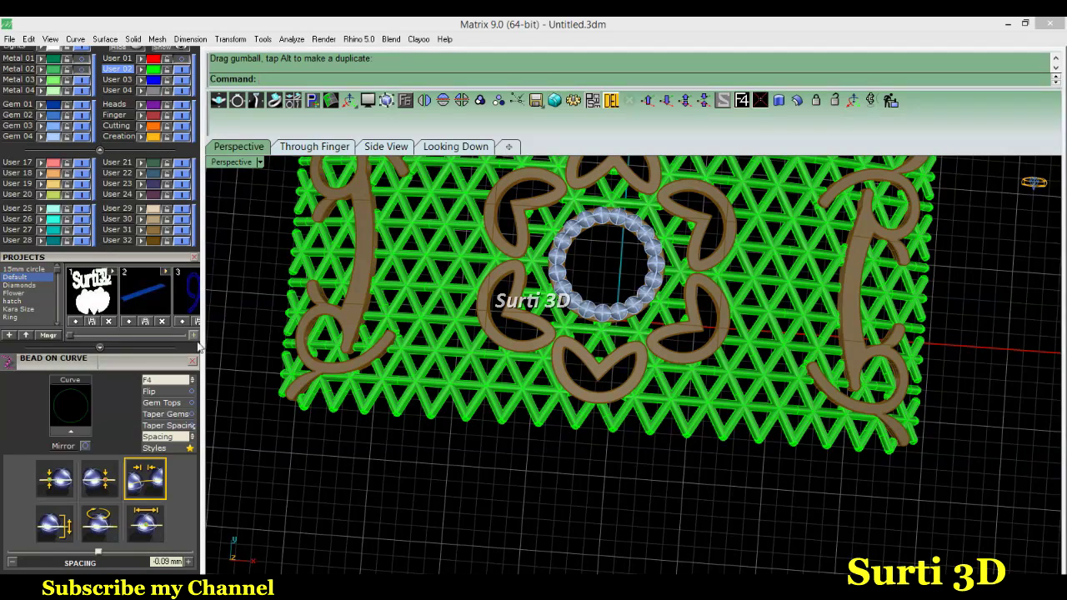
- Close the Bead On Curve panel and clear the selection
{"action": "left_click", "coordinate": [191, 360]}
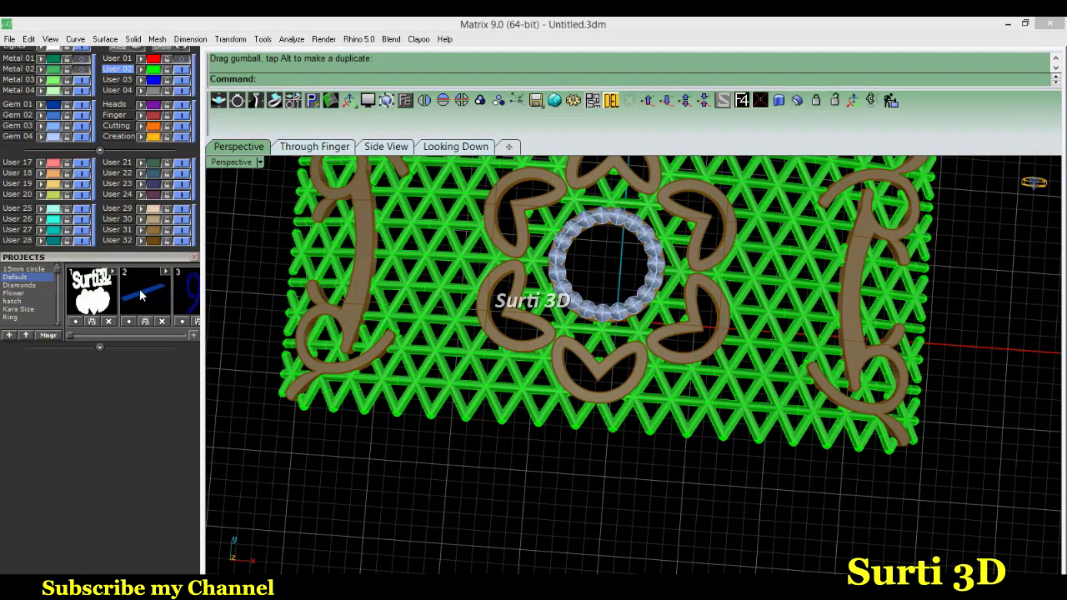
{"action": "left_click_drag", "start_coordinate": [140, 262], "coordinate": [111, 440]}
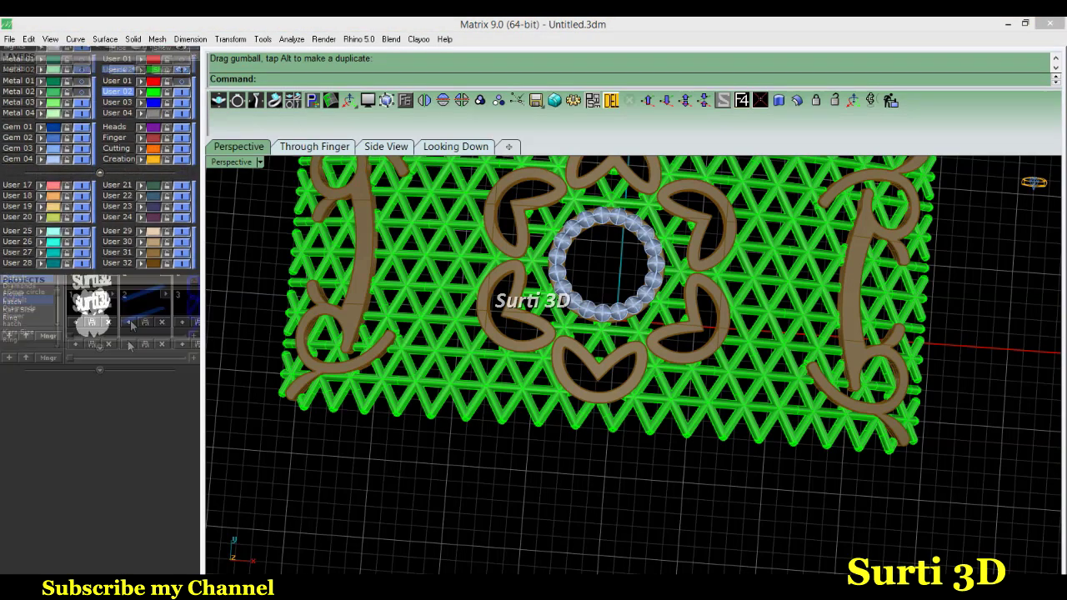
{"action": "key", "text": "ctrl+a"}
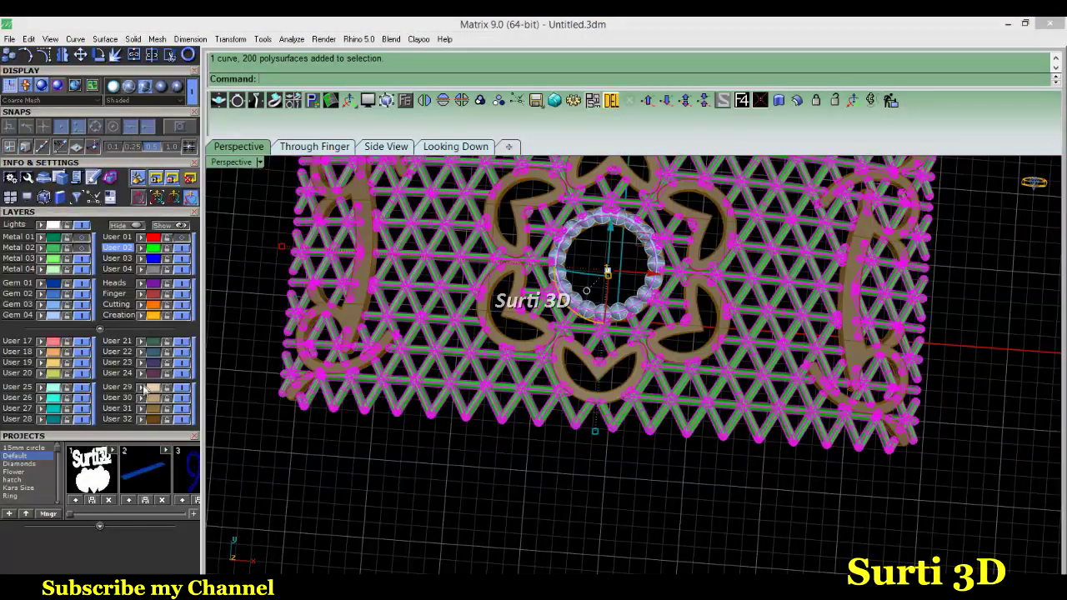
{"action": "left_click", "coordinate": [331, 439]}
- Delete the flat original lattice piece, leaving the curved band section
{"action": "mouse_move", "coordinate": [331, 439]}
{"action": "right_mouse_down"}
{"action": "mouse_move", "coordinate": [332, 392]}
{"action": "mouse_move", "coordinate": [375, 392]}
{"action": "right_mouse_up"}
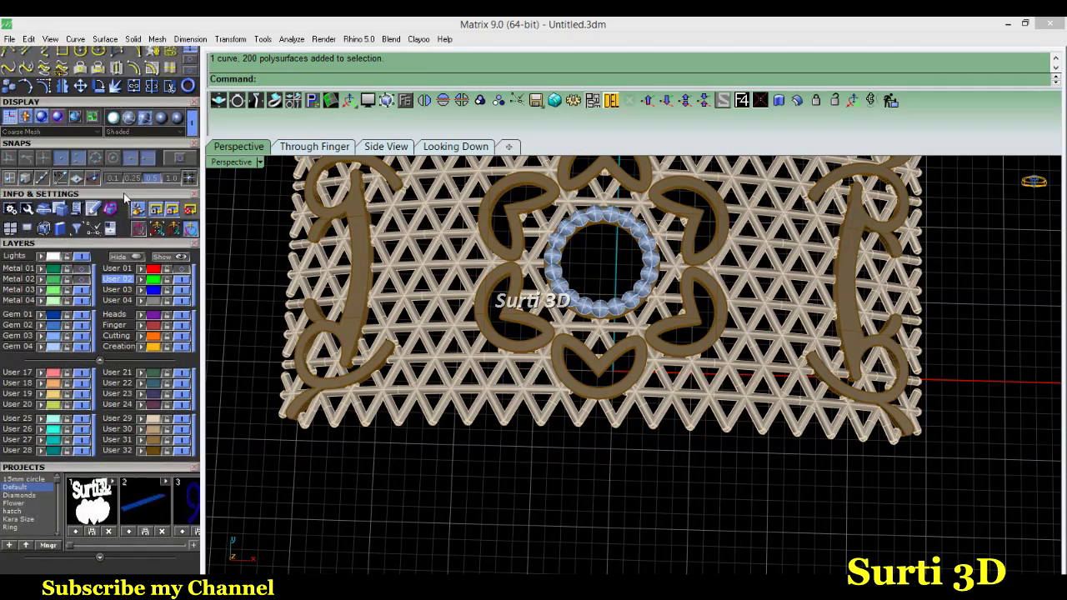
{"action": "scroll", "coordinate": [123, 191], "scroll_direction": "up", "scroll_amount": 3}
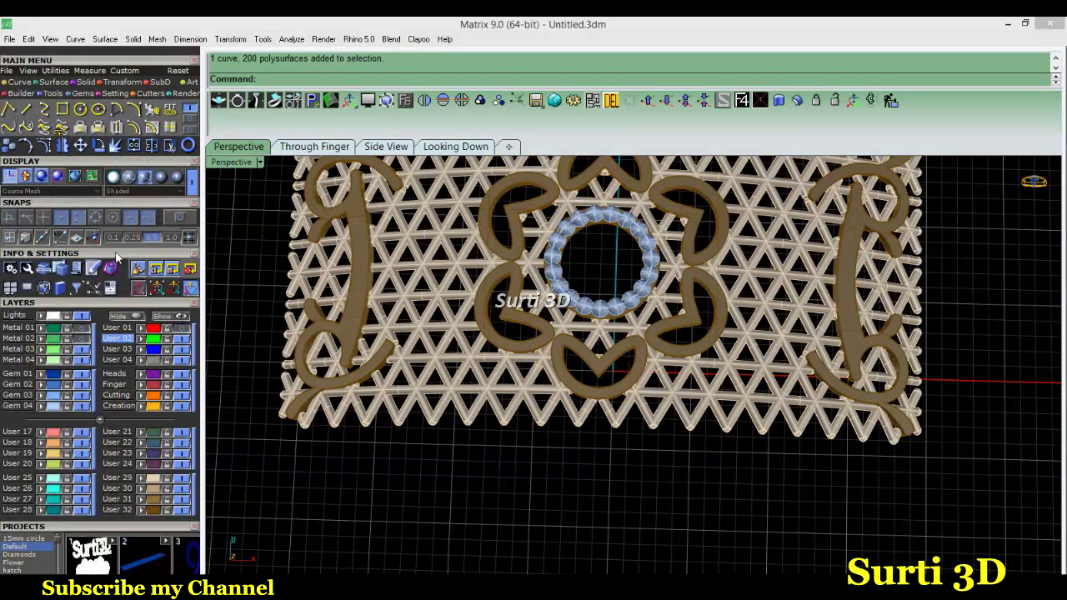
{"action": "mouse_move", "coordinate": [436, 442]}
{"action": "right_mouse_down"}
{"action": "mouse_move", "coordinate": [390, 342]}
{"action": "mouse_move", "coordinate": [574, 414]}
{"action": "mouse_move", "coordinate": [517, 429]}
{"action": "right_mouse_up"}
{"action": "key", "text": "Delete"}
{"action": "scroll", "coordinate": [517, 428], "scroll_direction": "up", "scroll_amount": 3}
{"action": "scroll", "coordinate": [550, 362], "scroll_direction": "up", "scroll_amount": 3}
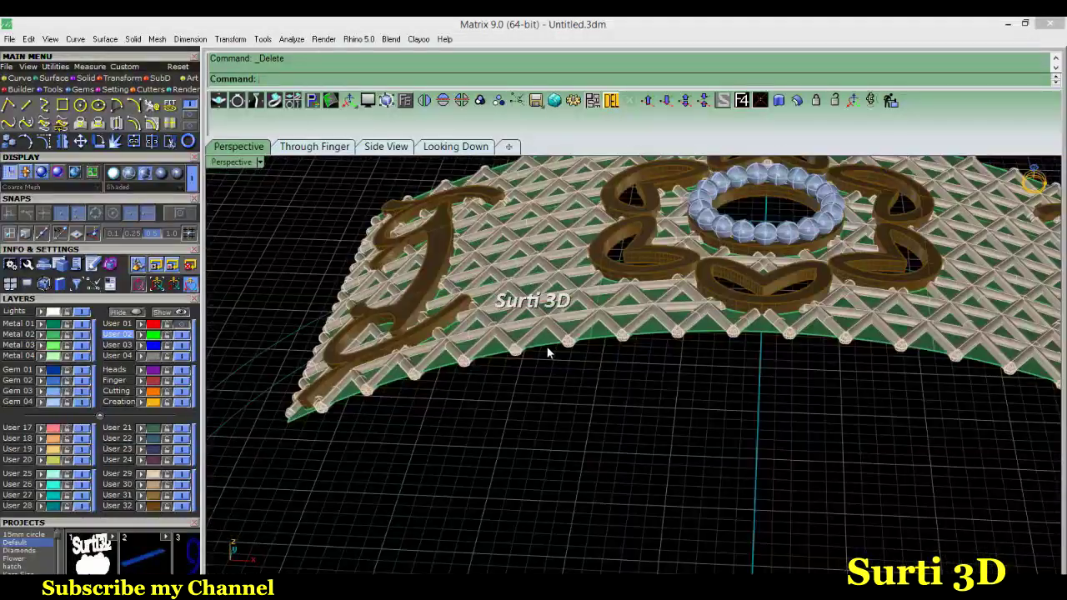
- Remove the green base surface beneath the lattice
{"action": "left_click", "coordinate": [550, 354]}
{"action": "left_click", "coordinate": [584, 389]}
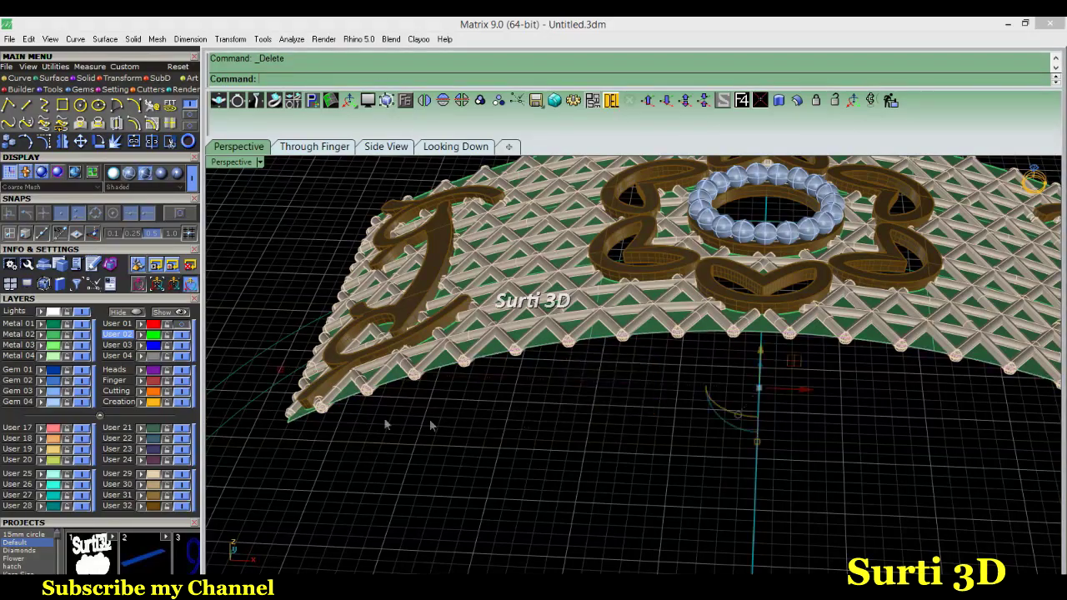
{"action": "right_click_drag", "start_coordinate": [431, 425], "coordinate": [549, 365]}
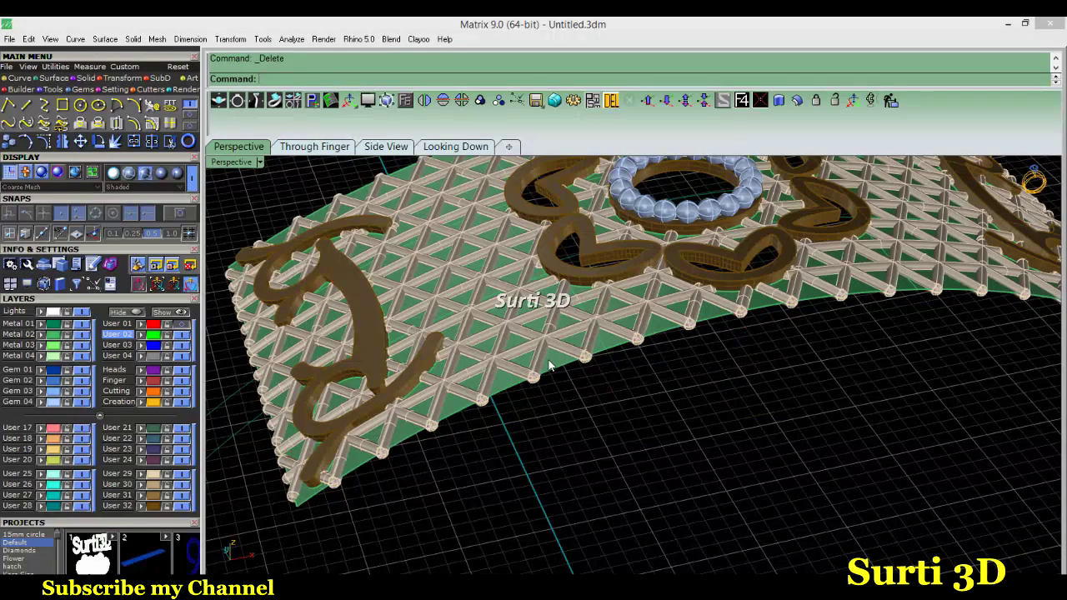
{"action": "left_click", "coordinate": [548, 365]}
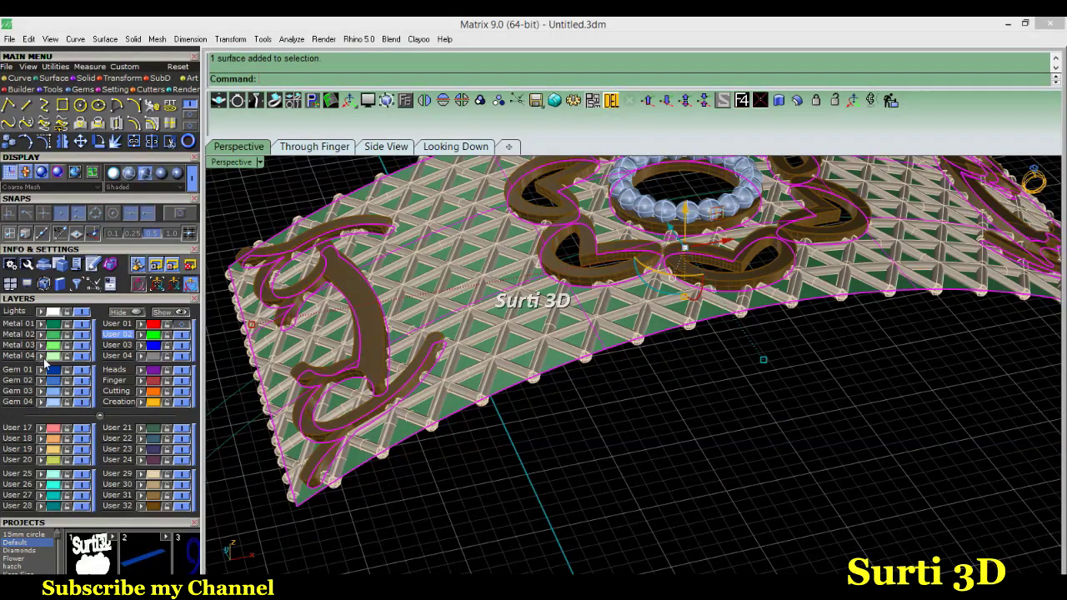
{"action": "left_click", "coordinate": [75, 356]}
- Pick the curve along the lattice arch's lower edge
{"action": "mouse_move", "coordinate": [548, 471]}
{"action": "right_mouse_down"}
{"action": "mouse_move", "coordinate": [490, 370]}
{"action": "mouse_move", "coordinate": [448, 363]}
{"action": "right_mouse_up"}
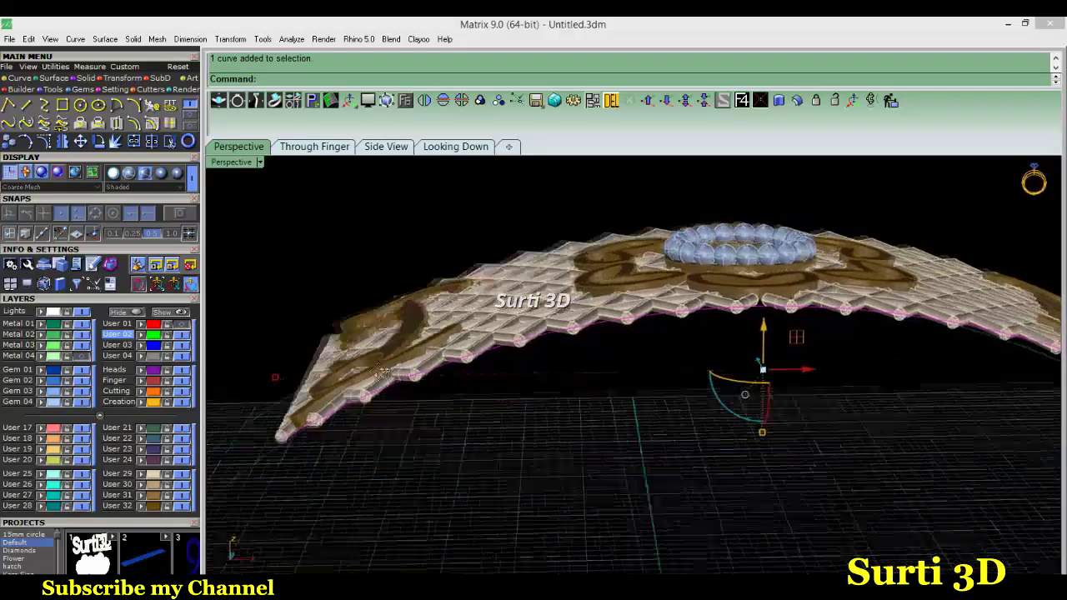
{"action": "right_click_drag", "start_coordinate": [447, 364], "coordinate": [575, 409]}
{"action": "left_click", "coordinate": [588, 406]}
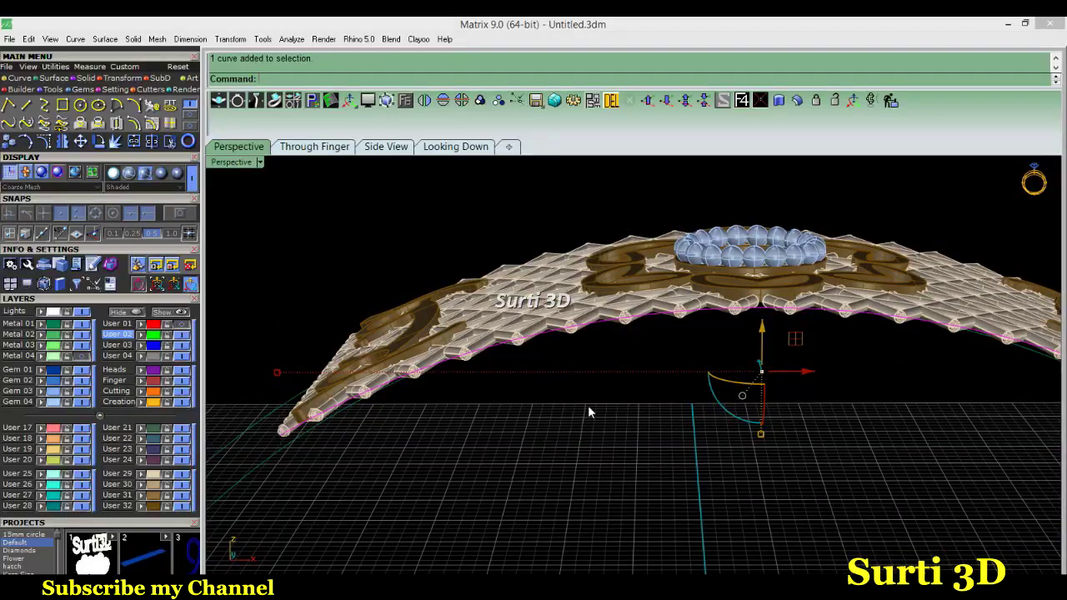
{"action": "left_click", "coordinate": [602, 327]}
- Offset the edge curve 1.3 toward the inner side in the Through Finger view
{"action": "key", "text": "o"}
{"action": "left_click", "coordinate": [317, 146]}
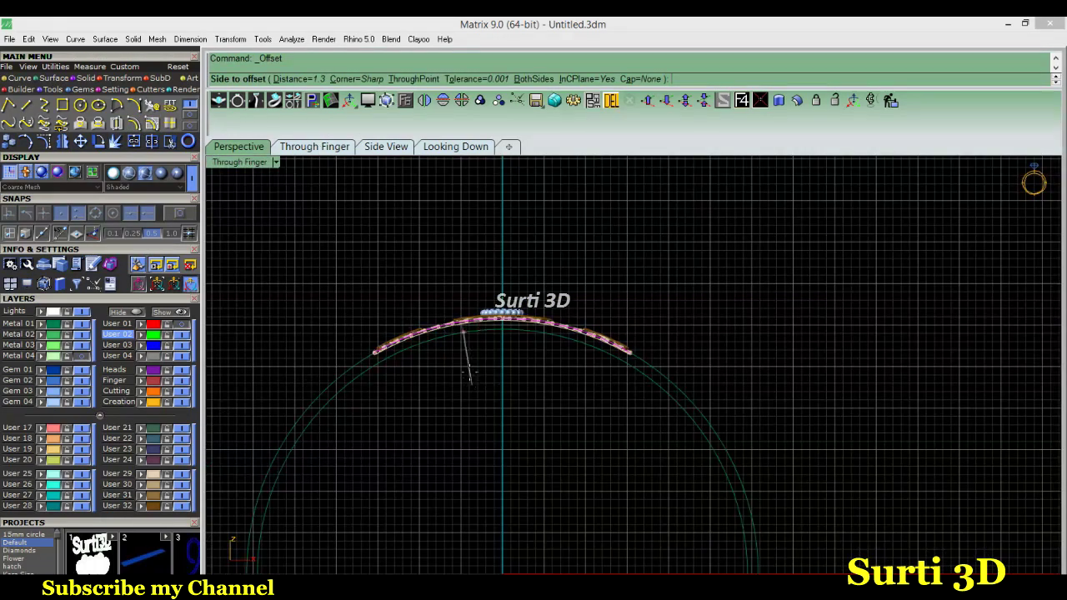
{"action": "scroll", "coordinate": [470, 379], "scroll_direction": "up", "scroll_amount": 3}
{"action": "scroll", "coordinate": [468, 372], "scroll_direction": "up", "scroll_amount": 3}
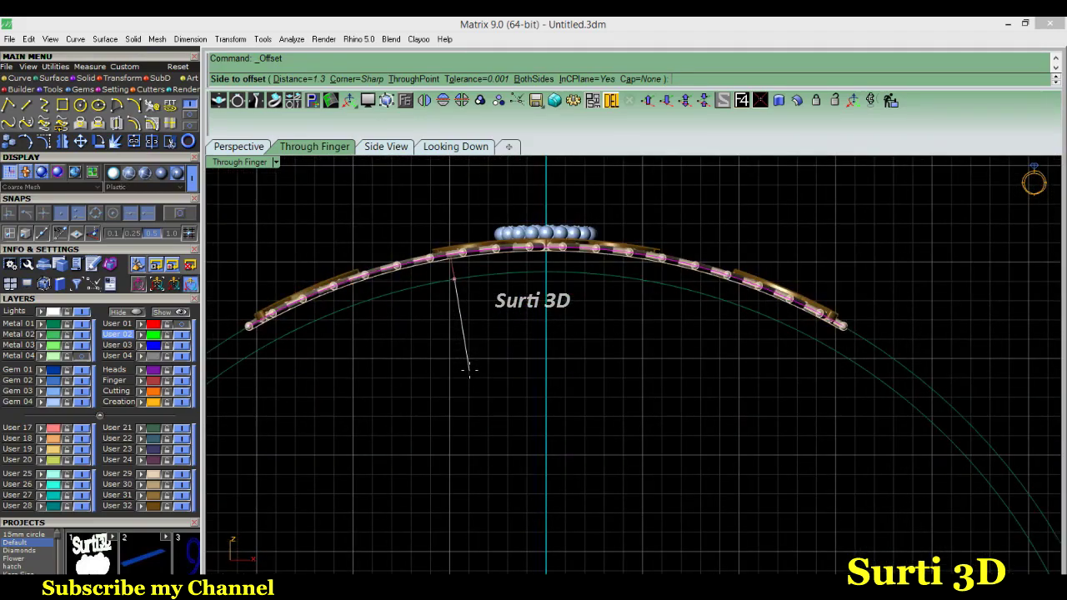
{"action": "type", "text": "1.3"}
{"action": "key", "text": "Return"}
{"action": "left_click", "coordinate": [469, 368]}
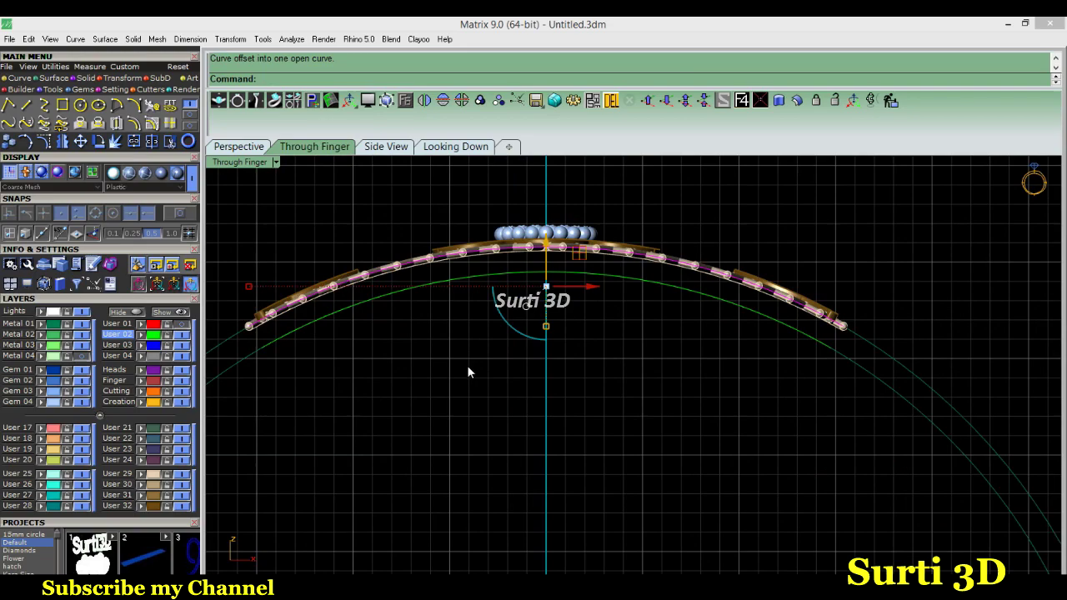
{"action": "key", "text": "Escape"}
- Hide the lattice and scroll ornament layers and select the green offset curve
{"action": "left_click", "coordinate": [239, 147]}
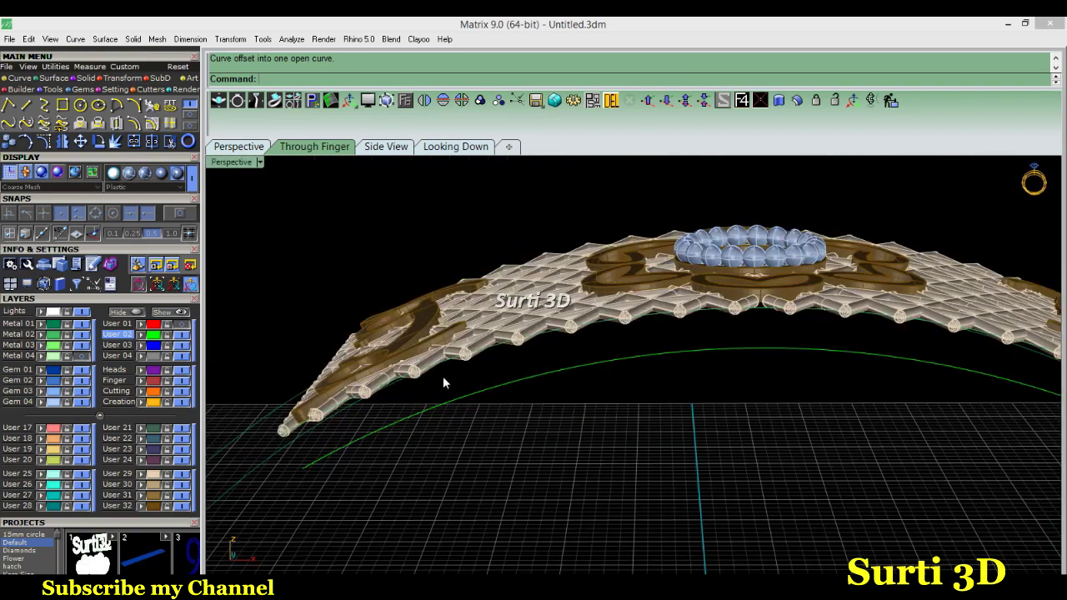
{"action": "left_click", "coordinate": [182, 483]}
{"action": "left_click", "coordinate": [183, 506]}
{"action": "mouse_move", "coordinate": [403, 457]}
{"action": "right_mouse_down"}
{"action": "mouse_move", "coordinate": [381, 437]}
{"action": "mouse_move", "coordinate": [484, 405]}
{"action": "mouse_move", "coordinate": [442, 429]}
{"action": "right_mouse_up"}
{"action": "left_click", "coordinate": [373, 415]}
{"action": "left_click", "coordinate": [53, 77]}
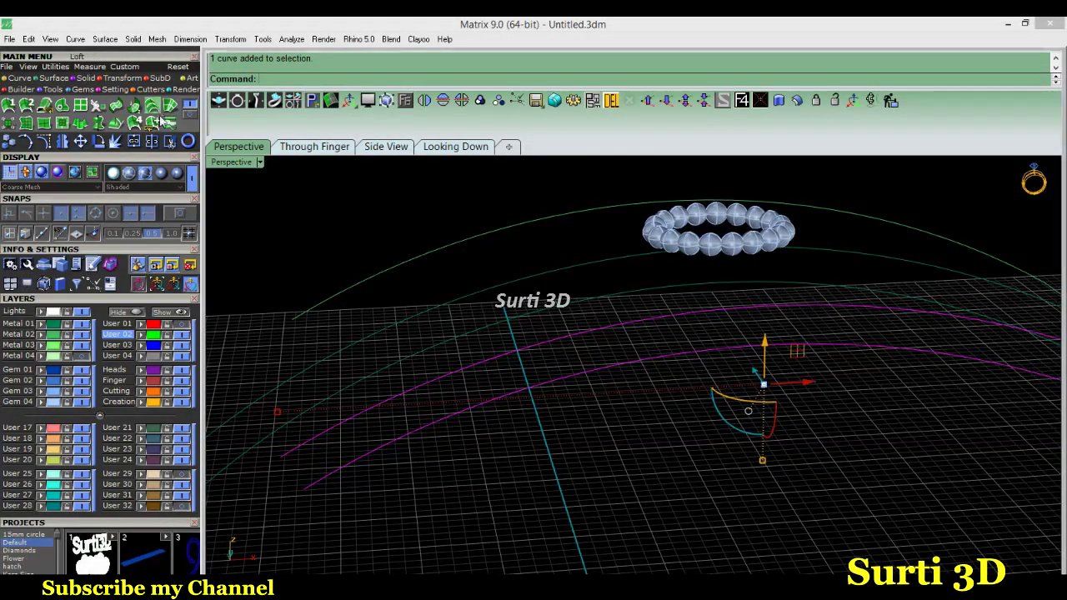
- Loft a straight-section band between the two arcs on layer User 03
{"action": "left_click", "coordinate": [45, 105]}
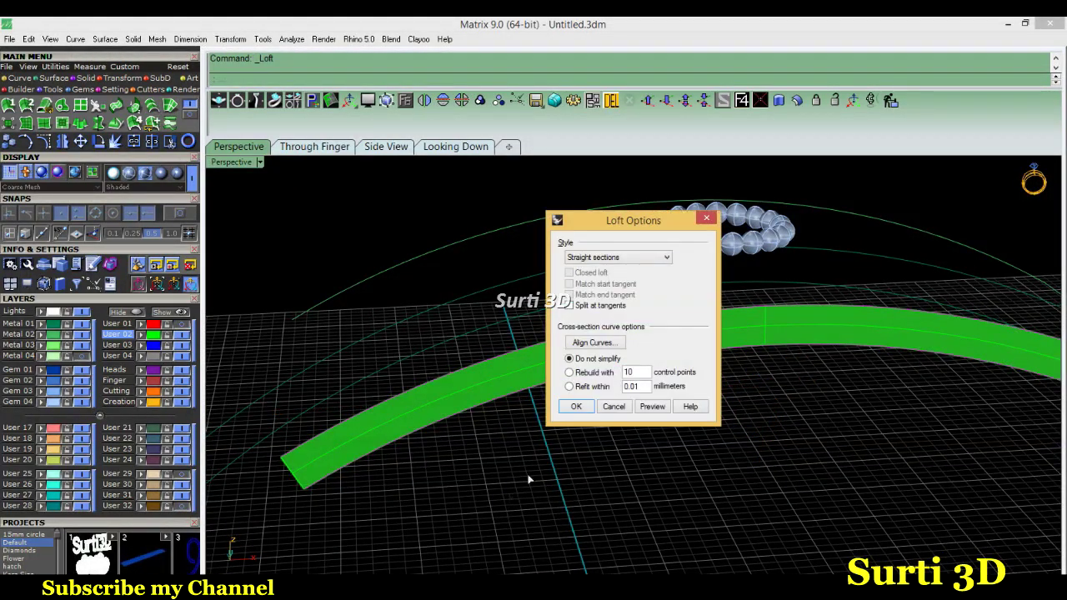
{"action": "left_click", "coordinate": [576, 407]}
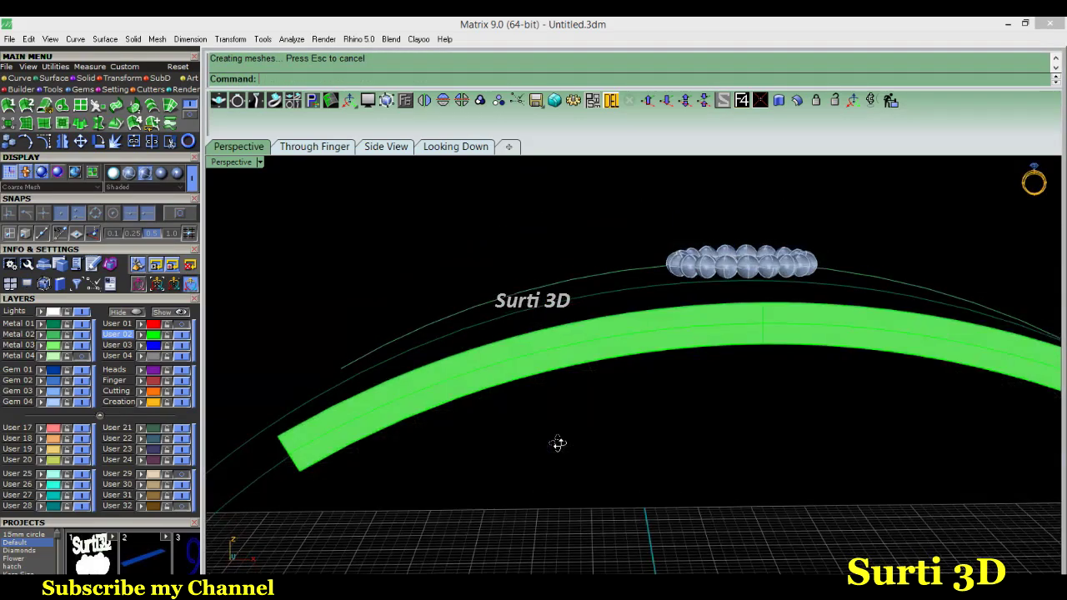
{"action": "left_click", "coordinate": [117, 344]}
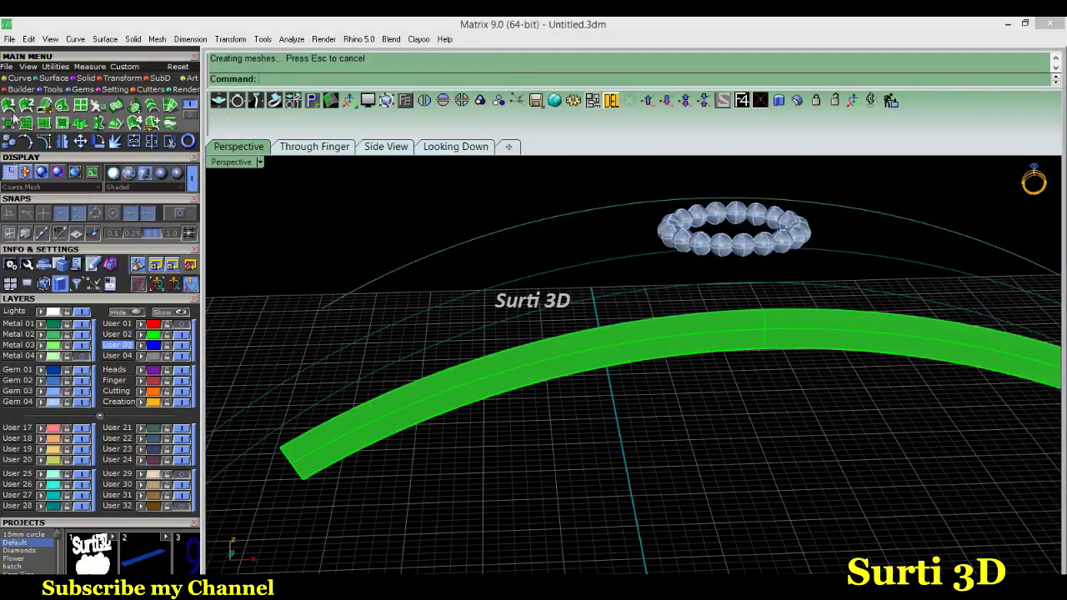
- Extract three cross isocurves along the band, then delete the band surface
{"action": "left_click", "coordinate": [321, 146]}
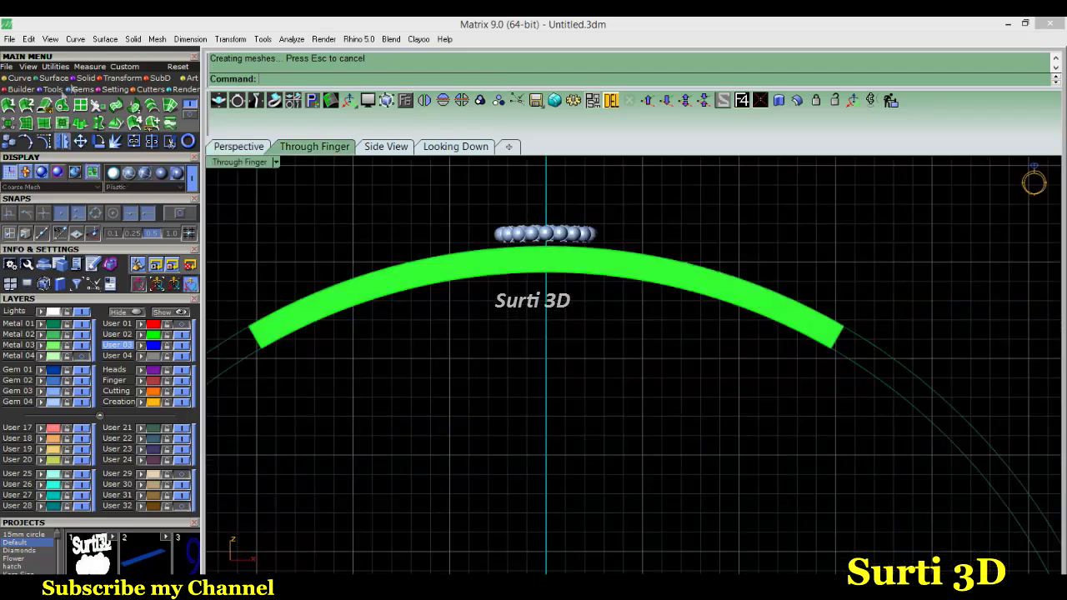
{"action": "left_click", "coordinate": [19, 78]}
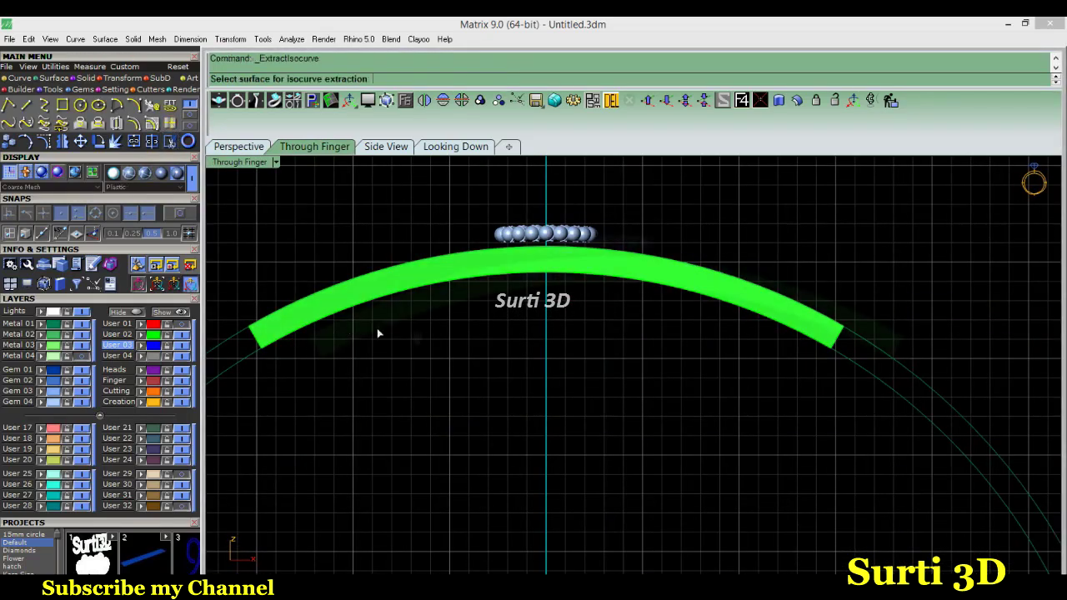
{"action": "scroll", "coordinate": [375, 371], "scroll_direction": "up", "scroll_amount": 3}
{"action": "left_click", "coordinate": [390, 355]}
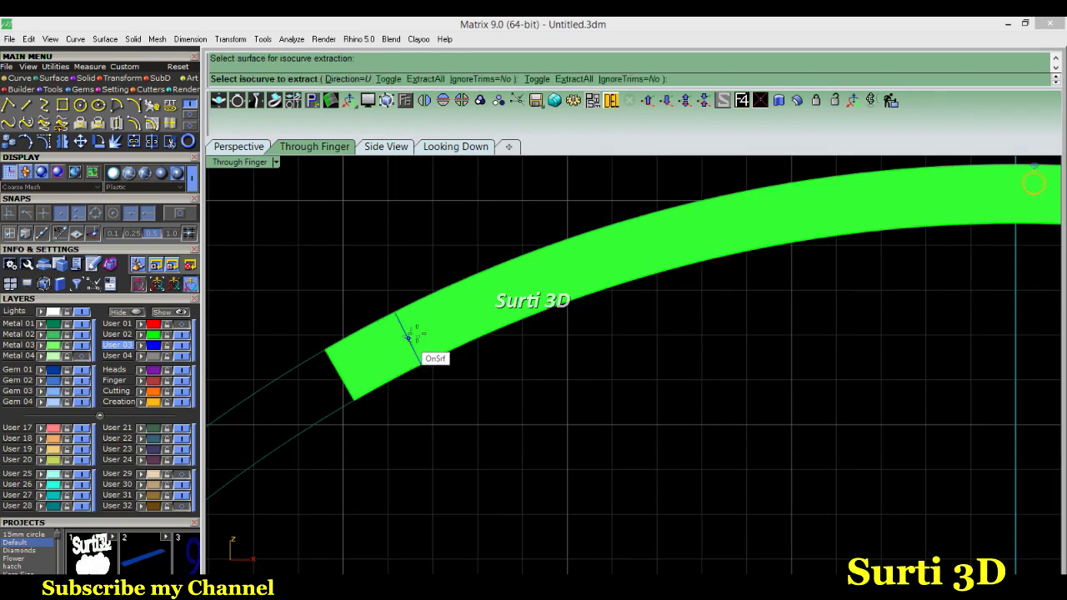
{"action": "left_click", "coordinate": [480, 298]}
{"action": "left_click", "coordinate": [595, 252]}
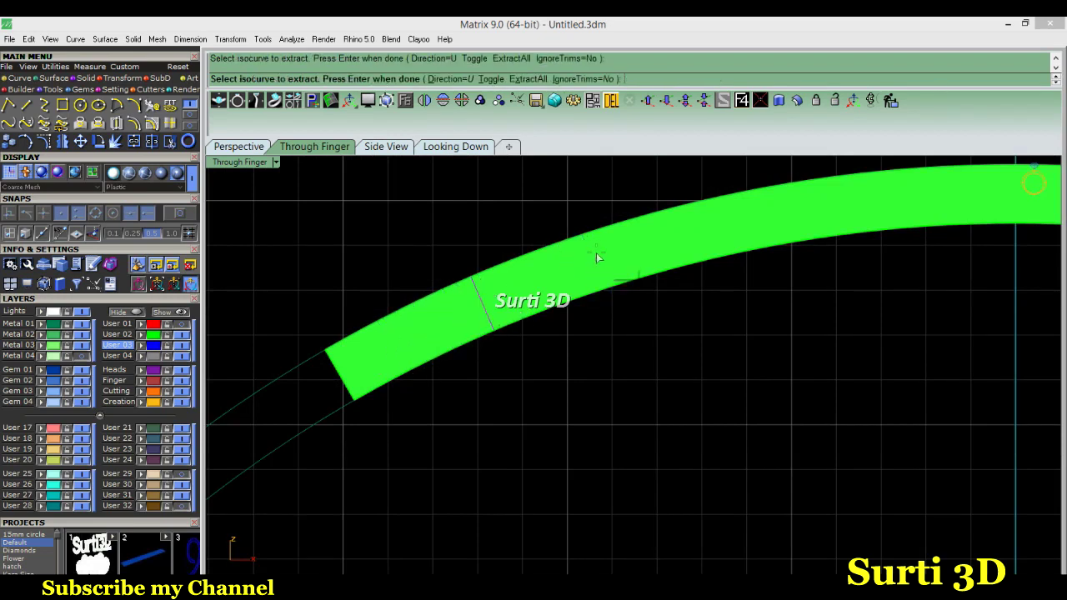
{"action": "left_click", "coordinate": [754, 223]}
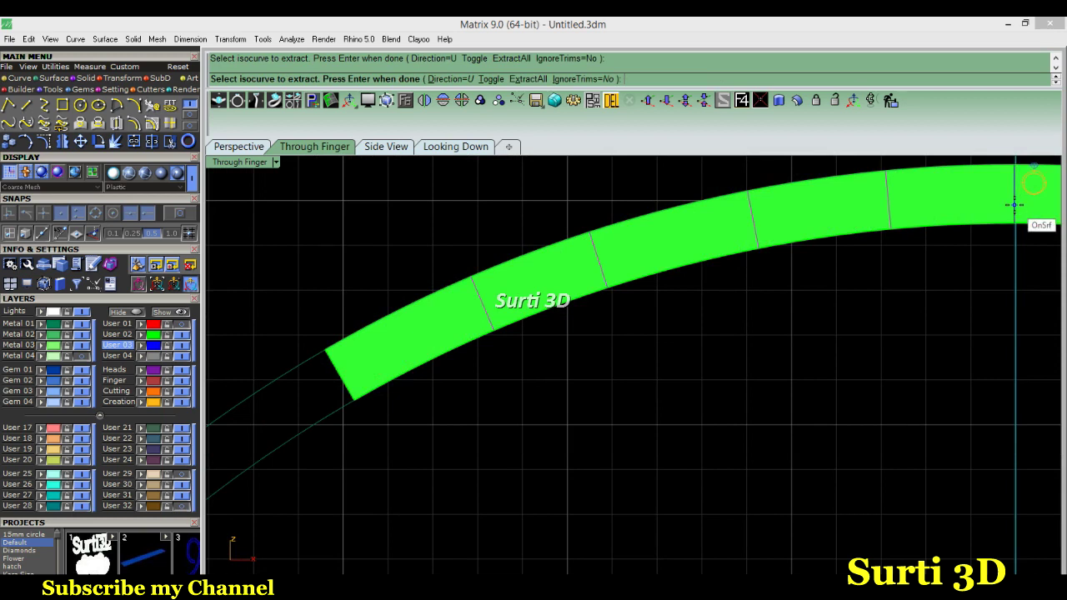
{"action": "key", "text": "Return"}
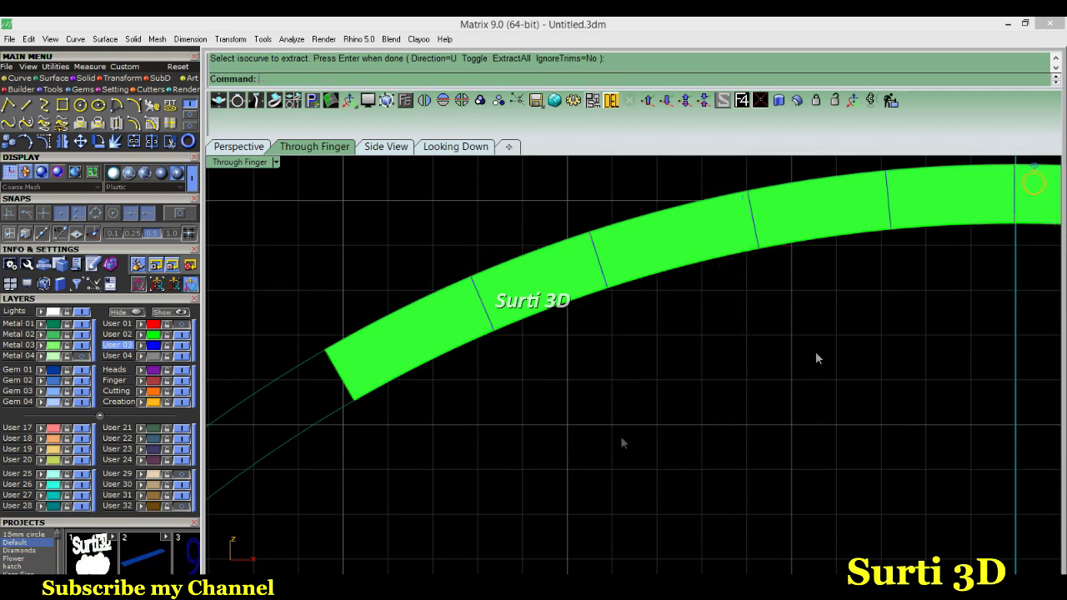
{"action": "left_click", "coordinate": [419, 334]}
{"action": "left_click", "coordinate": [609, 101]}
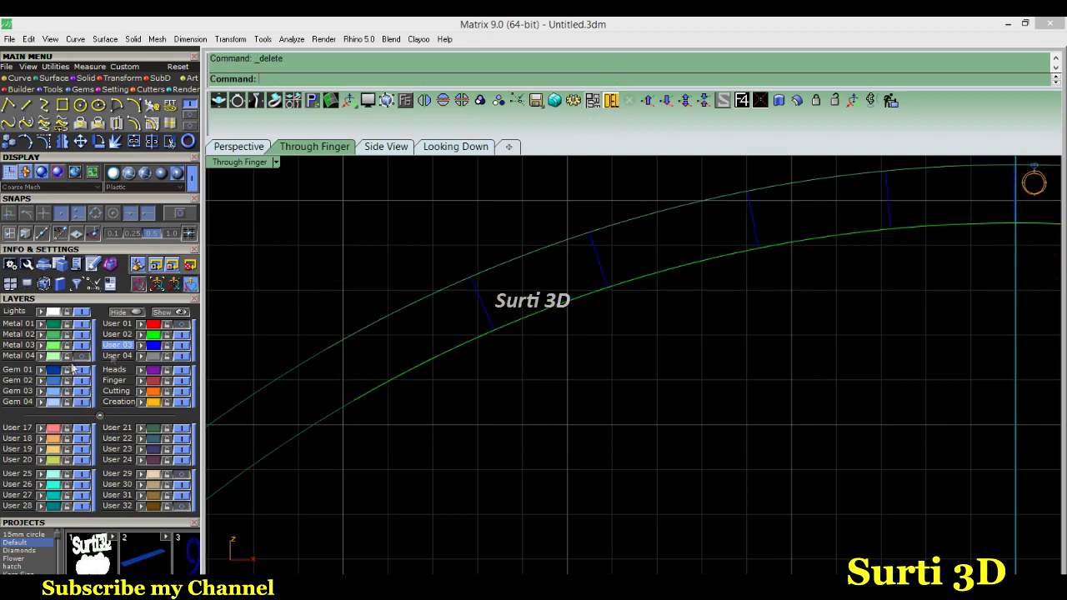
- Mirror the extracted isocurves across the vertical plane (0,1)
{"action": "left_click", "coordinate": [150, 349]}
{"action": "left_click", "coordinate": [1024, 201], "text": "ctrl"}
{"action": "mouse_move", "coordinate": [970, 265]}
{"action": "right_mouse_down"}
{"action": "mouse_move", "coordinate": [549, 371]}
{"action": "mouse_move", "coordinate": [472, 357]}
{"action": "right_mouse_up"}
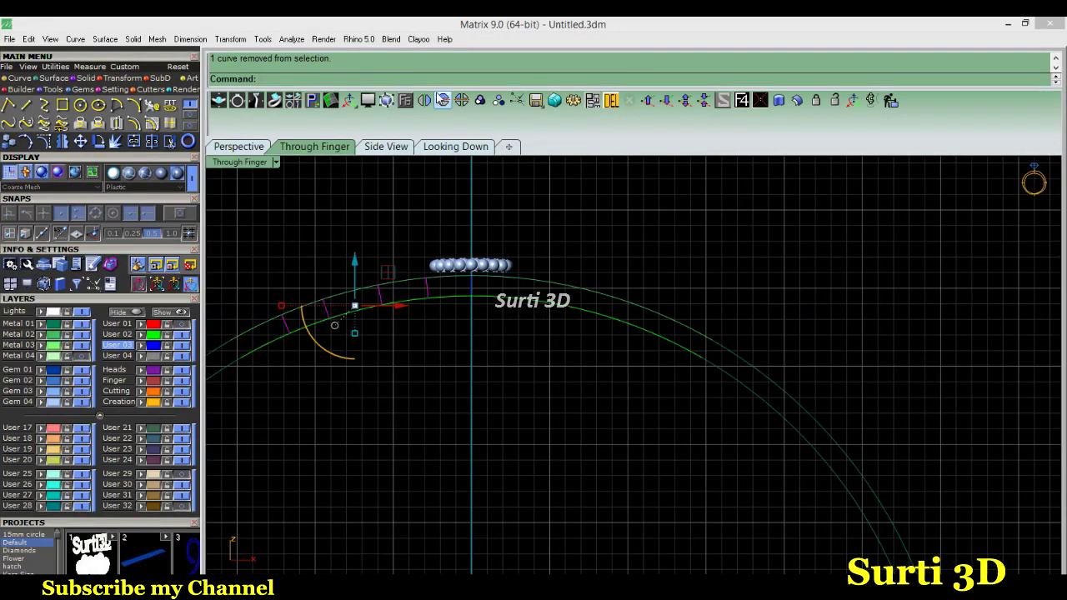
{"action": "left_click", "coordinate": [424, 100]}
{"action": "type", "text": "0,1"}
{"action": "key", "text": "Return"}
{"action": "right_click_drag", "start_coordinate": [519, 344], "coordinate": [647, 326]}
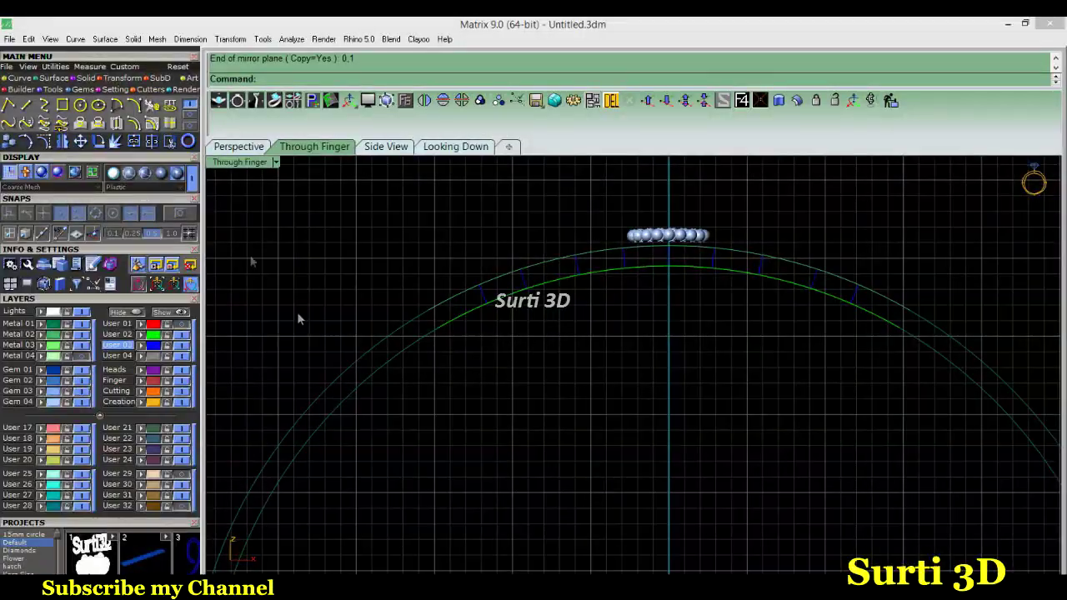
- Draw a short rung line between the rails in the Perspective view
{"action": "left_click", "coordinate": [229, 149]}
{"action": "mouse_move", "coordinate": [443, 423]}
{"action": "right_mouse_down"}
{"action": "mouse_move", "coordinate": [443, 395]}
{"action": "mouse_move", "coordinate": [409, 421]}
{"action": "mouse_move", "coordinate": [534, 275]}
{"action": "right_mouse_up"}
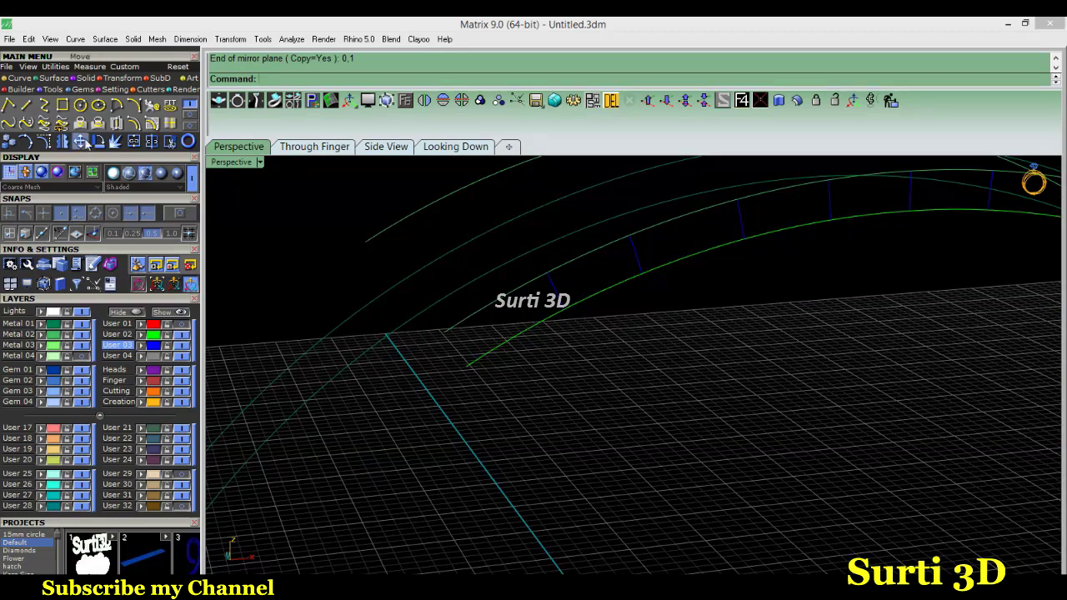
{"action": "left_click", "coordinate": [25, 105]}
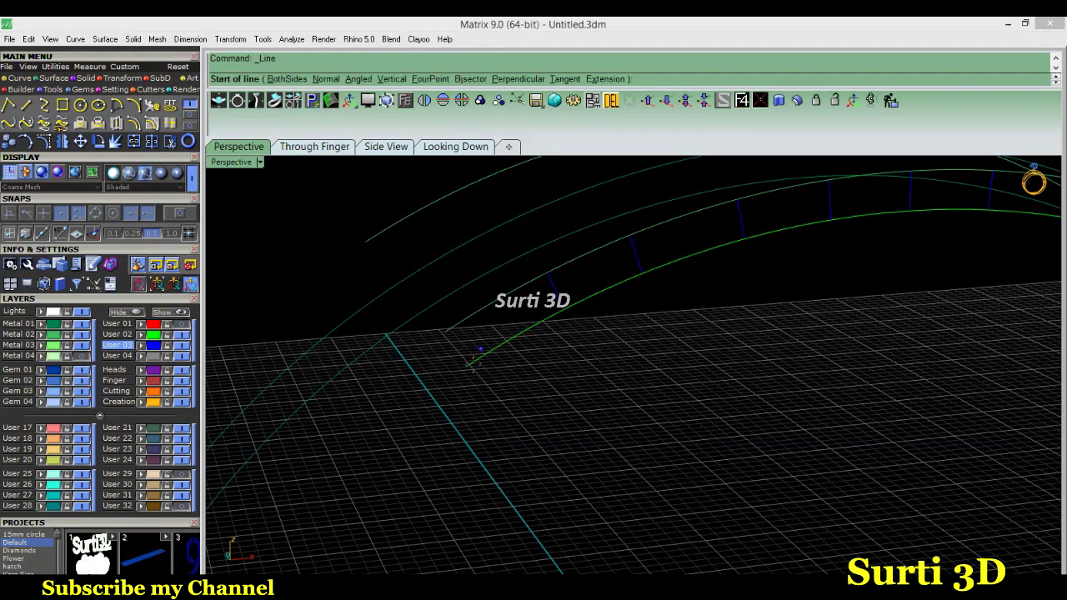
{"action": "left_click", "coordinate": [467, 366]}
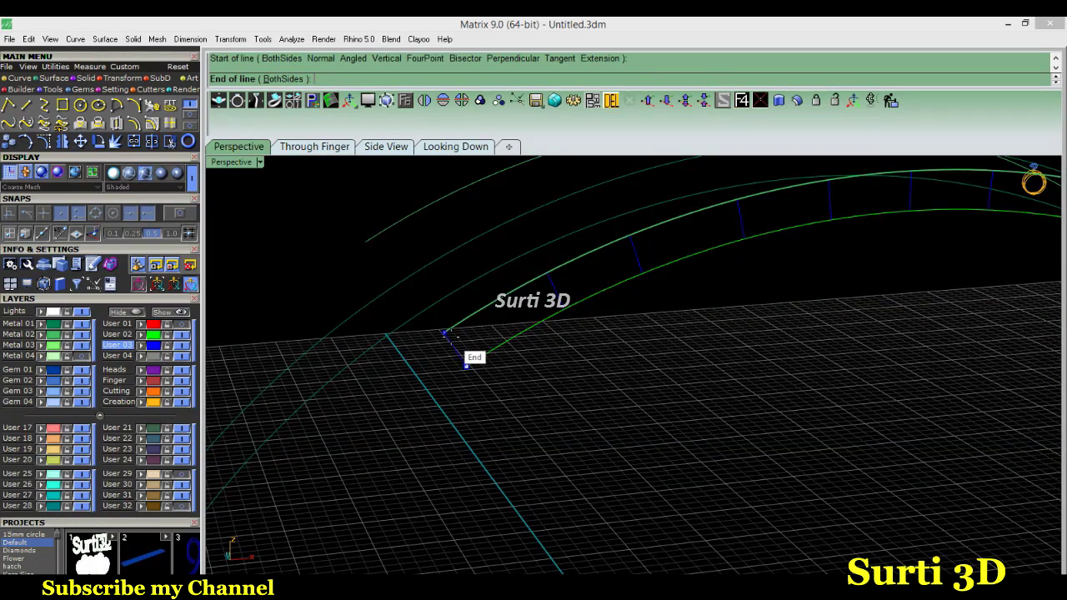
{"action": "key", "text": "Escape"}
{"action": "mouse_move", "coordinate": [595, 381]}
{"action": "right_mouse_down"}
{"action": "mouse_move", "coordinate": [504, 373]}
{"action": "mouse_move", "coordinate": [512, 411]}
{"action": "mouse_move", "coordinate": [562, 374]}
{"action": "mouse_move", "coordinate": [534, 404]}
{"action": "right_mouse_up"}
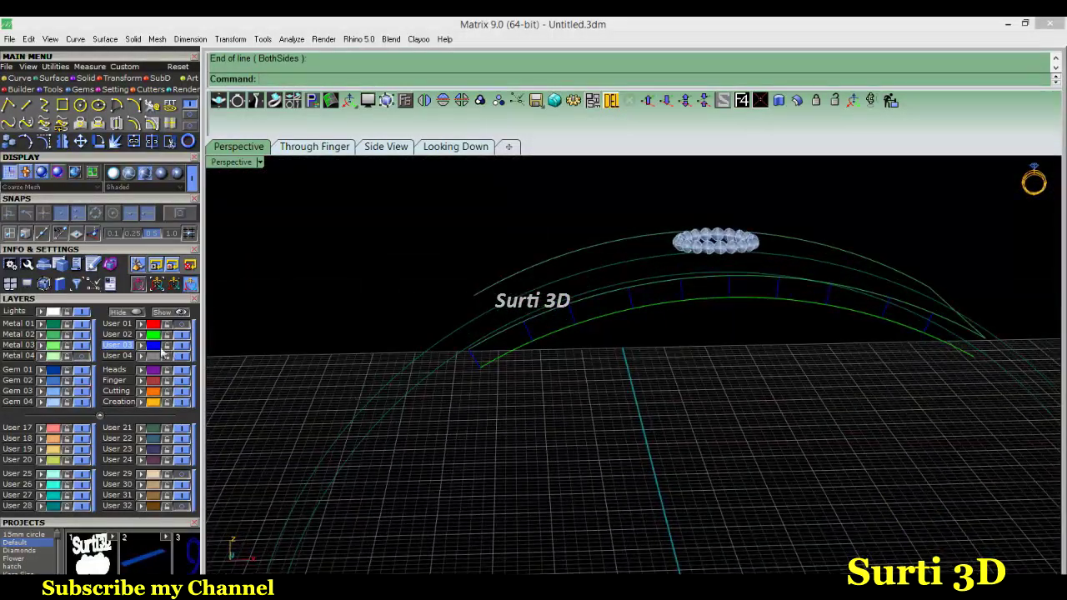
- Select all ten rung lines and make User 04 the current layer
{"action": "left_click", "coordinate": [155, 351]}
{"action": "left_click", "coordinate": [121, 357]}
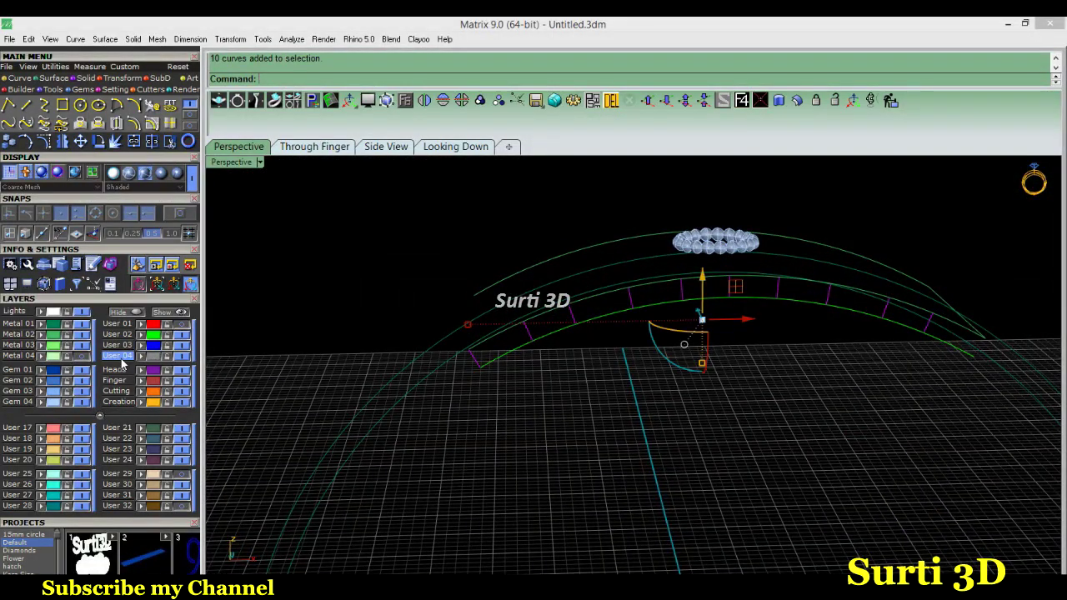
{"action": "left_click", "coordinate": [87, 78]}
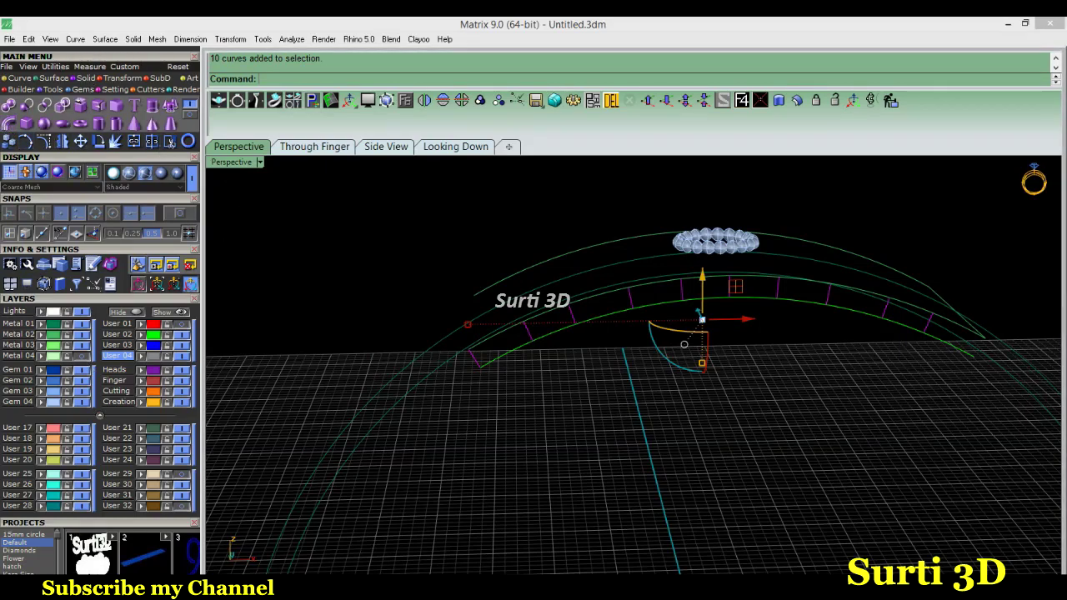
- Pipe the rung lines, then pipe both rail curves at 0.45 diameter
{"action": "left_click", "coordinate": [275, 99]}
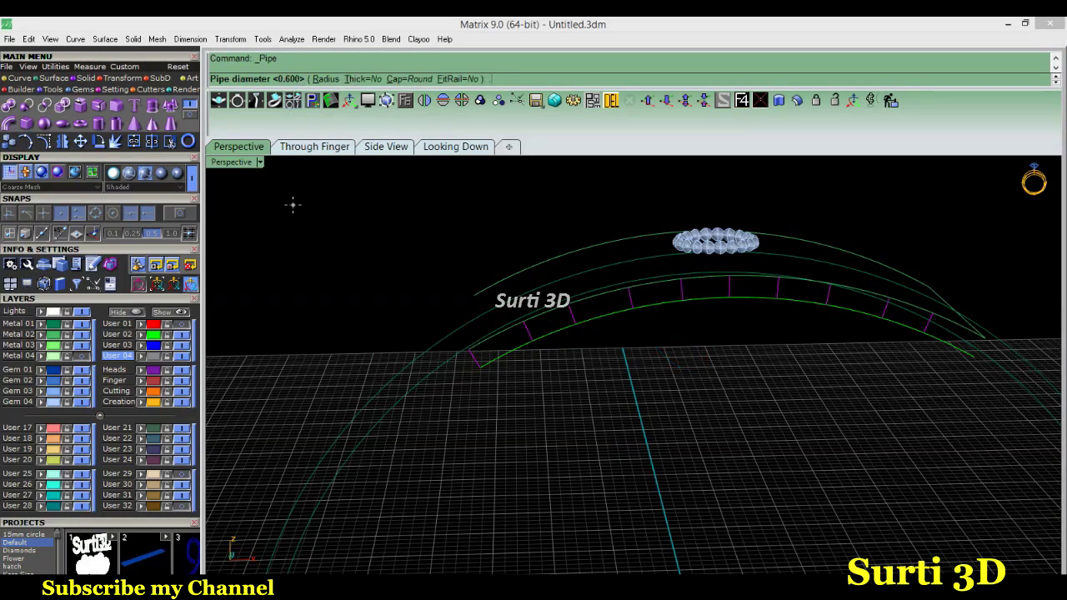
{"action": "type", "text": "45"}
{"action": "key", "text": "Return"}
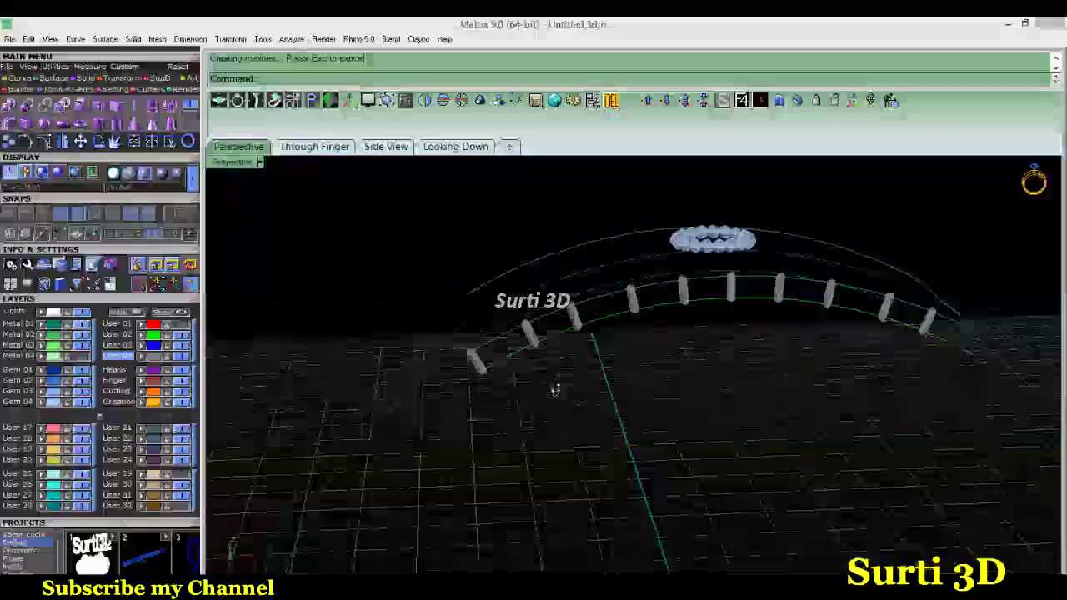
{"action": "mouse_move", "coordinate": [614, 376]}
{"action": "right_mouse_down"}
{"action": "mouse_move", "coordinate": [545, 375]}
{"action": "mouse_move", "coordinate": [575, 400]}
{"action": "right_mouse_up"}
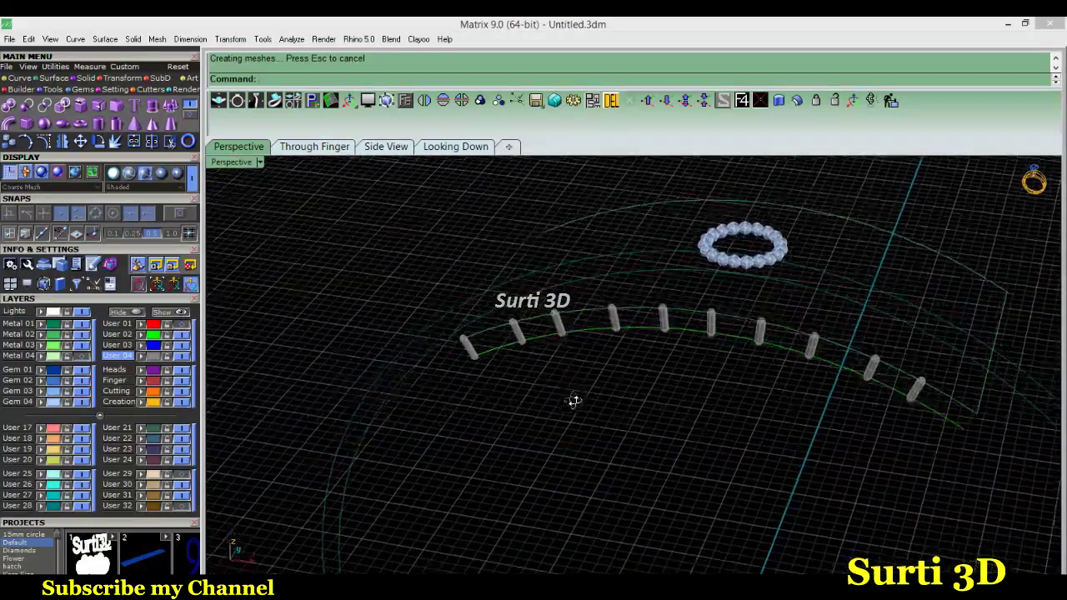
{"action": "mouse_move", "coordinate": [1006, 391]}
{"action": "right_mouse_down"}
{"action": "mouse_move", "coordinate": [843, 420]}
{"action": "mouse_move", "coordinate": [856, 434]}
{"action": "right_mouse_up"}
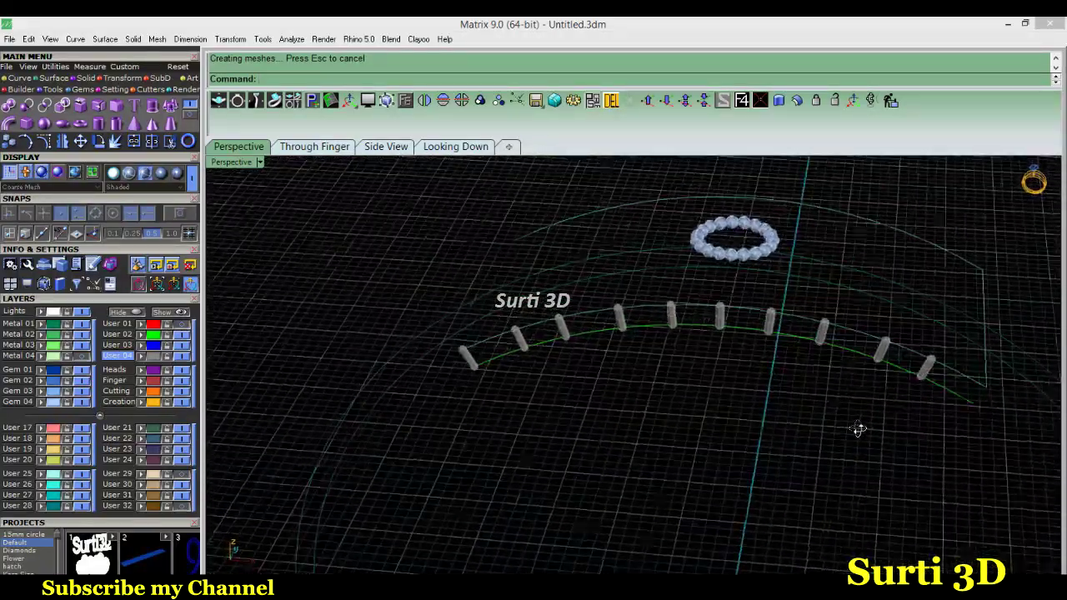
{"action": "left_click", "coordinate": [836, 350]}
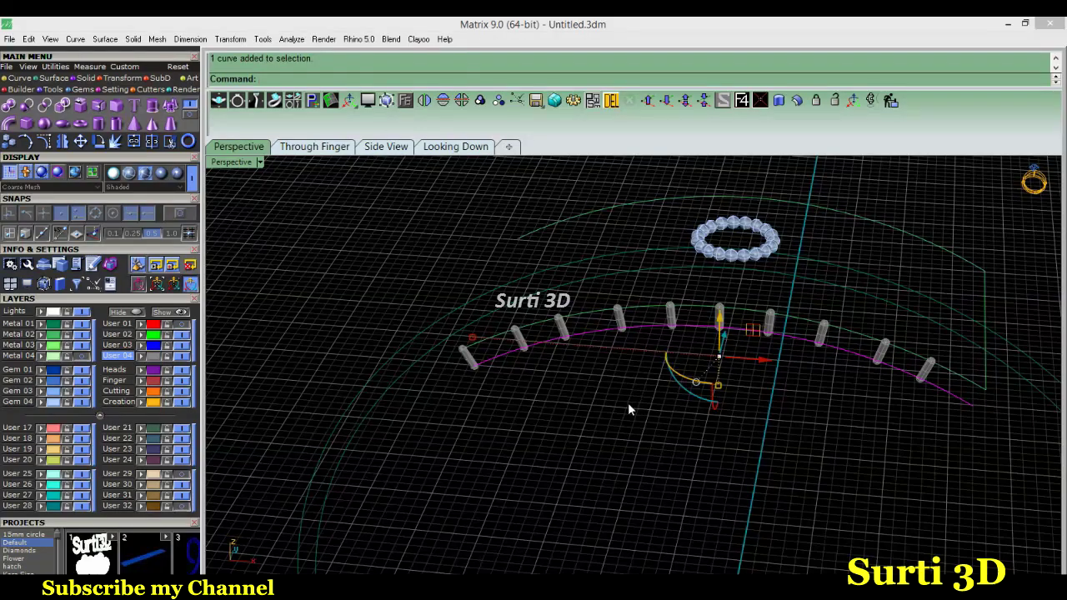
{"action": "right_click_drag", "start_coordinate": [621, 402], "coordinate": [674, 391]}
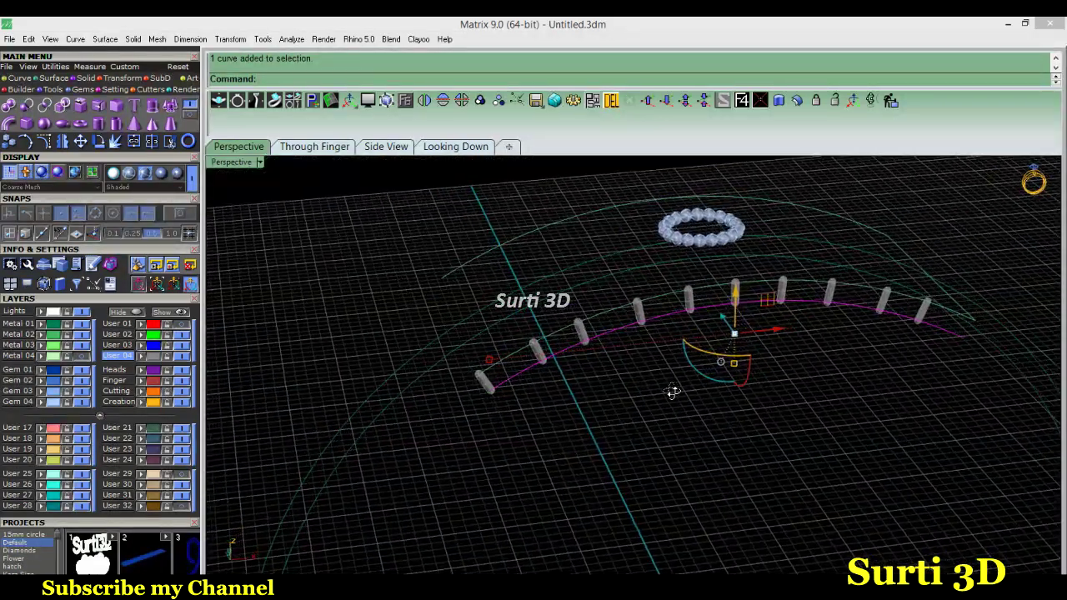
{"action": "right_click_drag", "start_coordinate": [674, 391], "coordinate": [638, 386]}
{"action": "left_click", "coordinate": [549, 331], "text": "shift"}
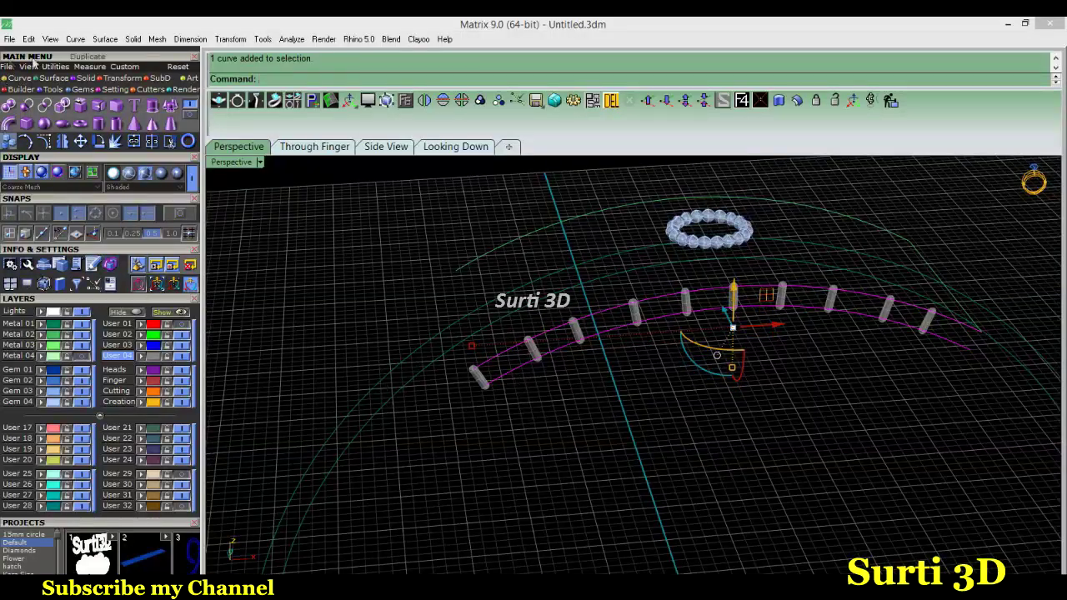
{"action": "left_click", "coordinate": [25, 113]}
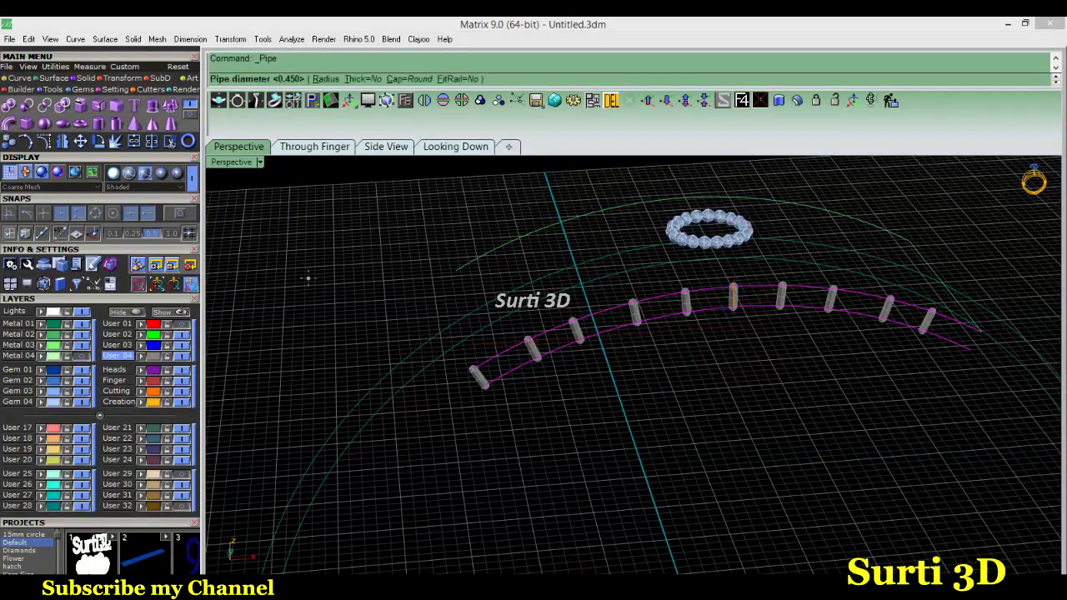
{"action": "type", "text": "6"}
{"action": "key", "text": "Return"}
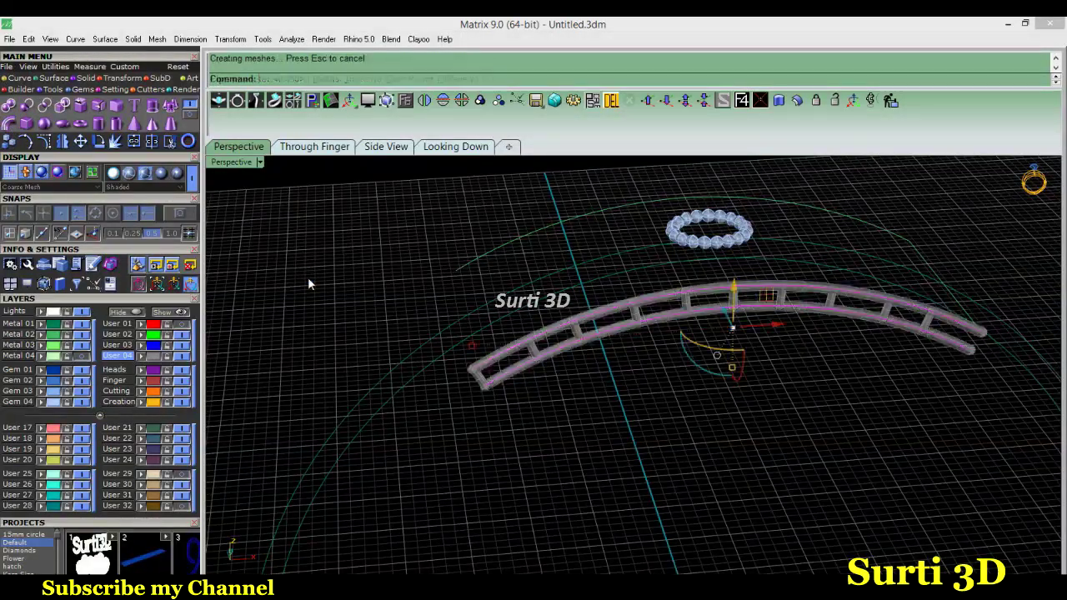
- Select all twelve pipe pieces and mirror them as a copy
{"action": "left_click", "coordinate": [310, 289]}
{"action": "right_click_drag", "start_coordinate": [312, 293], "coordinate": [193, 372]}
{"action": "left_click", "coordinate": [153, 358]}
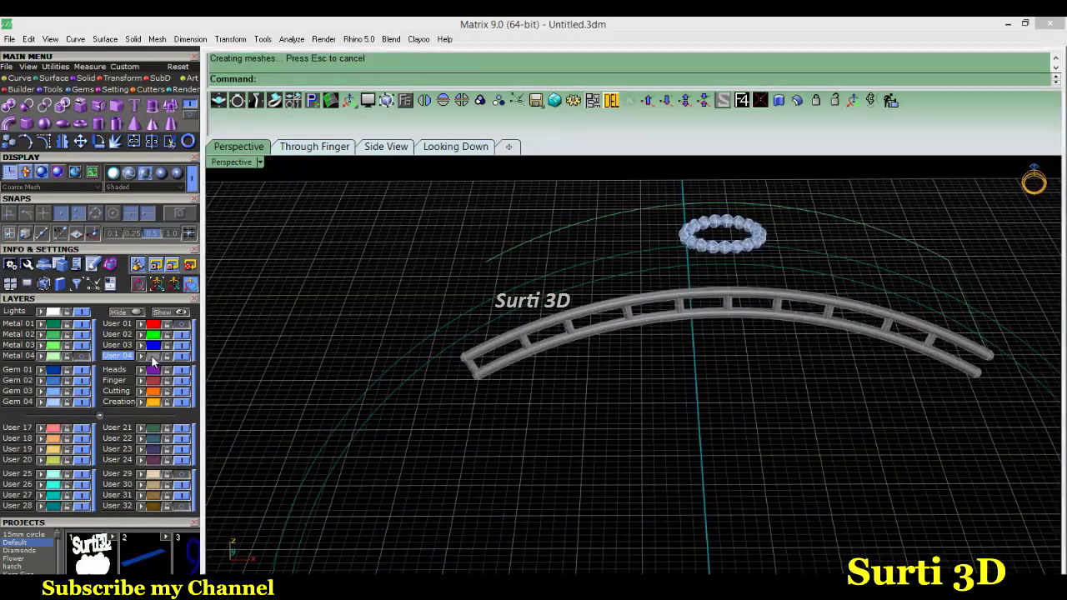
{"action": "left_click", "coordinate": [443, 100]}
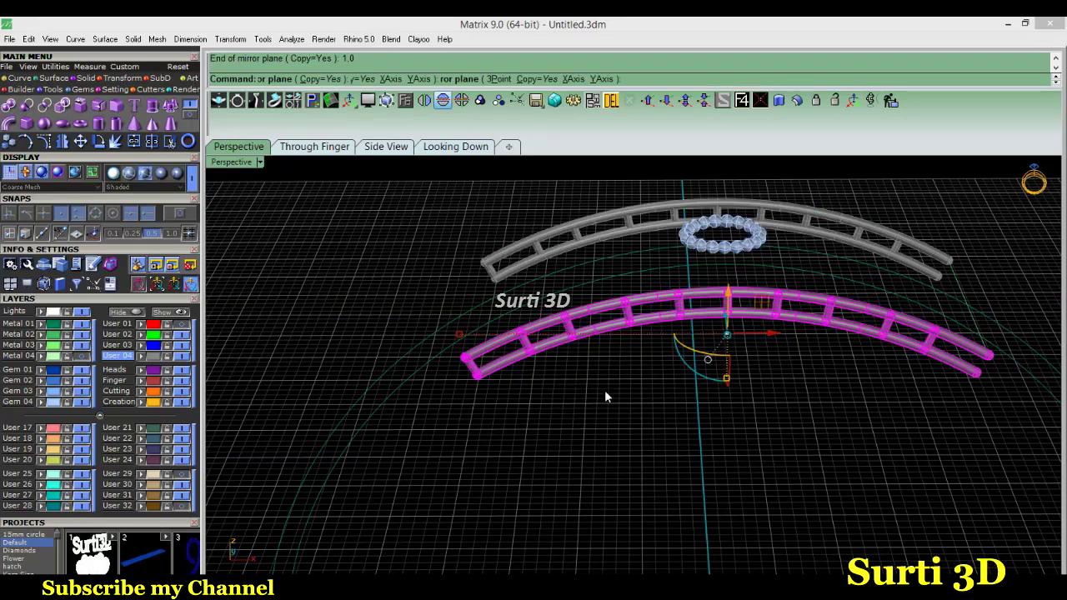
- Set the mirror plane for the ladder copy and pipe the curve joining the rail ends
{"action": "left_click", "coordinate": [583, 382]}
{"action": "mouse_move", "coordinate": [597, 383]}
{"action": "right_mouse_down"}
{"action": "mouse_move", "coordinate": [501, 362]}
{"action": "mouse_move", "coordinate": [478, 374]}
{"action": "right_mouse_up"}
{"action": "left_click", "coordinate": [842, 465]}
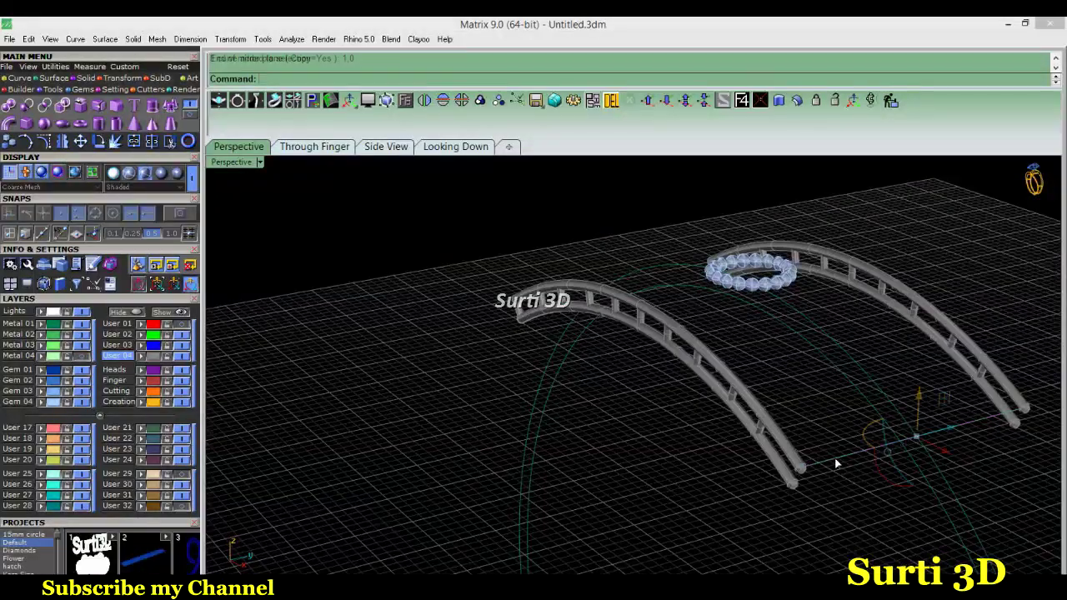
{"action": "left_click", "coordinate": [10, 123]}
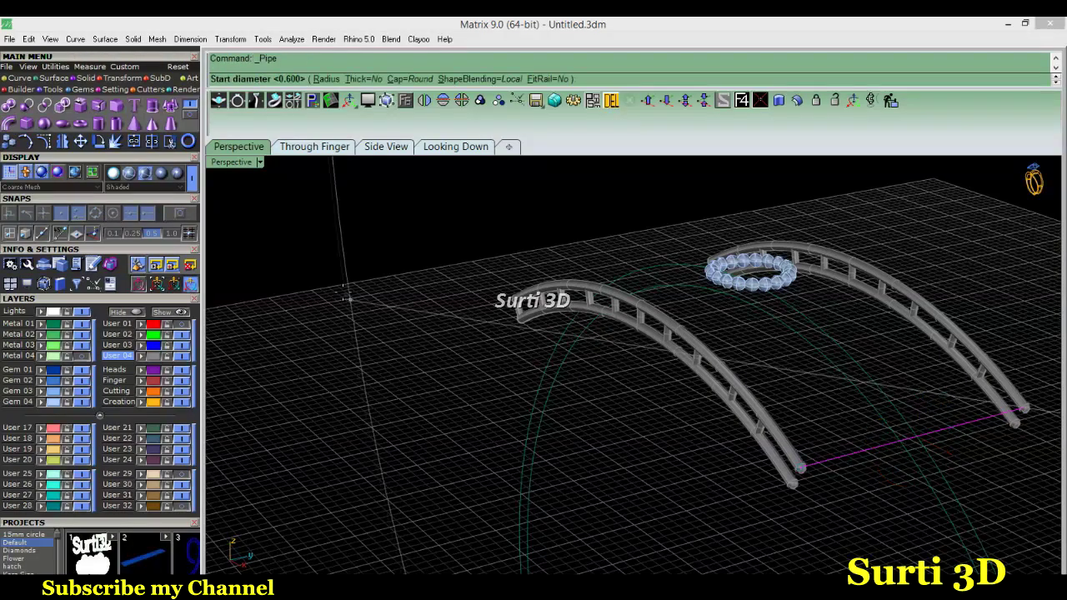
{"action": "key", "text": "Return"}
{"action": "key", "text": "Return"}
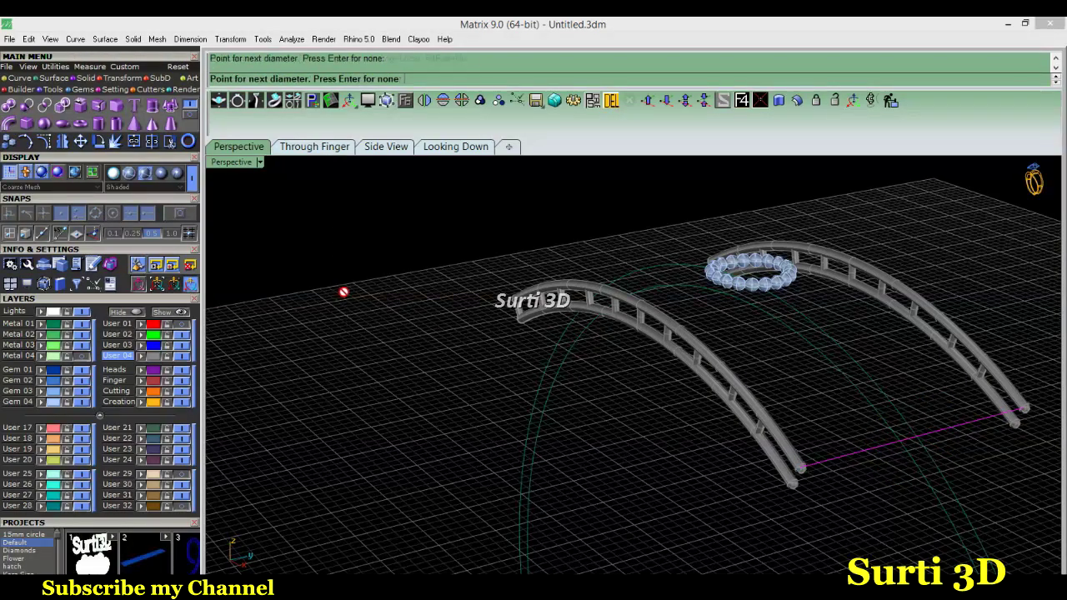
{"action": "key", "text": "Return"}
{"action": "mouse_move", "coordinate": [500, 353]}
{"action": "right_mouse_down"}
{"action": "mouse_move", "coordinate": [672, 369]}
{"action": "mouse_move", "coordinate": [566, 351]}
{"action": "mouse_move", "coordinate": [657, 353]}
{"action": "mouse_move", "coordinate": [659, 381]}
{"action": "mouse_move", "coordinate": [632, 372]}
{"action": "mouse_move", "coordinate": [614, 381]}
{"action": "mouse_move", "coordinate": [634, 352]}
{"action": "mouse_move", "coordinate": [701, 328]}
{"action": "mouse_move", "coordinate": [842, 325]}
{"action": "mouse_move", "coordinate": [643, 338]}
{"action": "mouse_move", "coordinate": [608, 345]}
{"action": "mouse_move", "coordinate": [600, 363]}
{"action": "mouse_move", "coordinate": [615, 365]}
{"action": "right_mouse_up"}
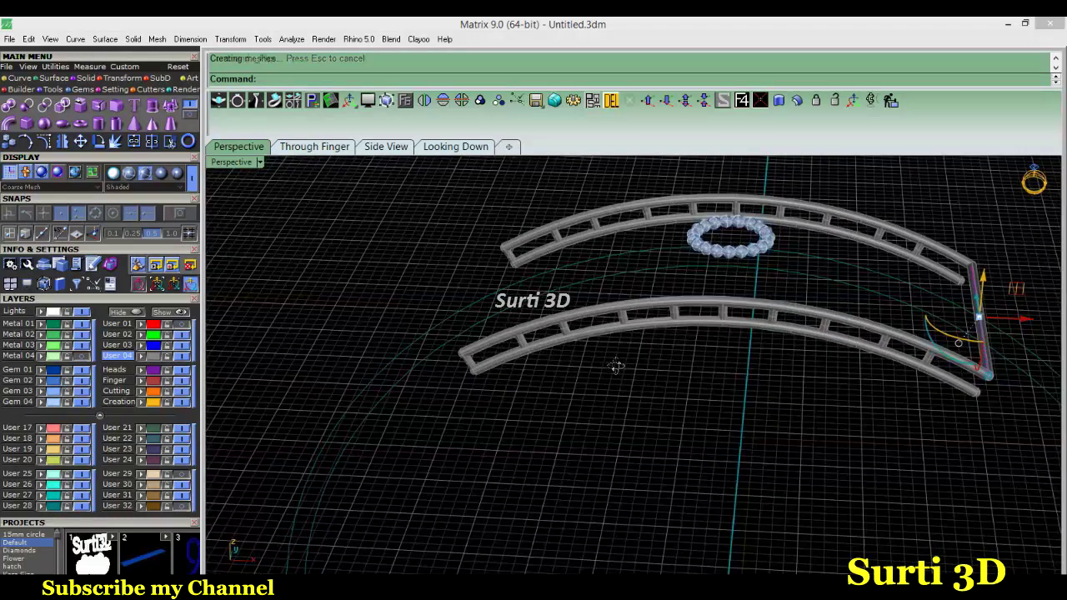
{"action": "right_click", "coordinate": [615, 365]}
{"action": "key", "text": "Escape"}
- Mirror the end pipe to the opposite rail ends, delete the original, and show layer User 29
{"action": "left_click", "coordinate": [957, 370]}
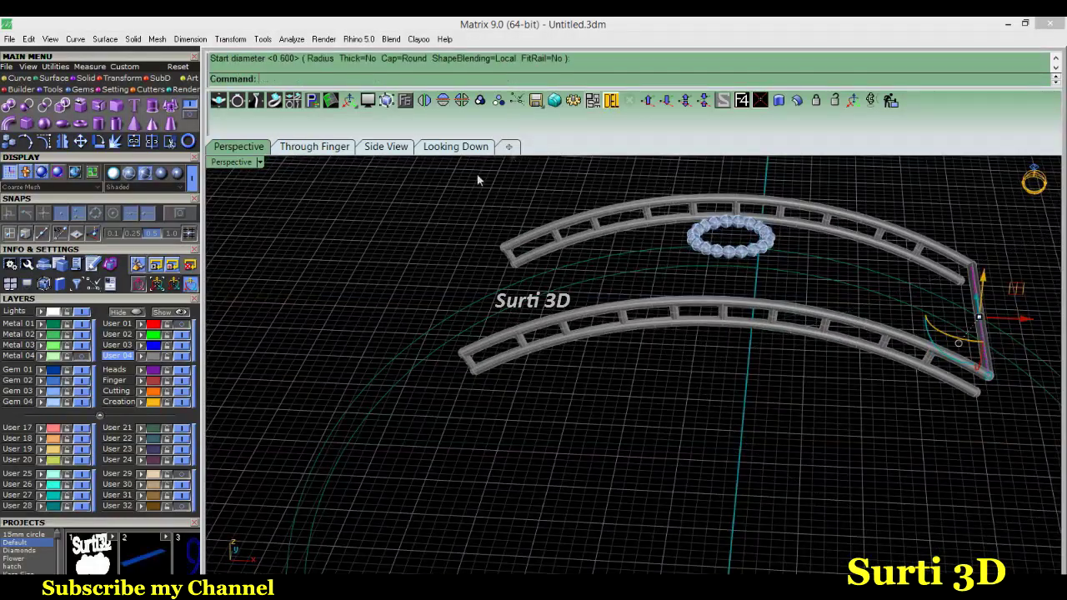
{"action": "left_click", "coordinate": [424, 101]}
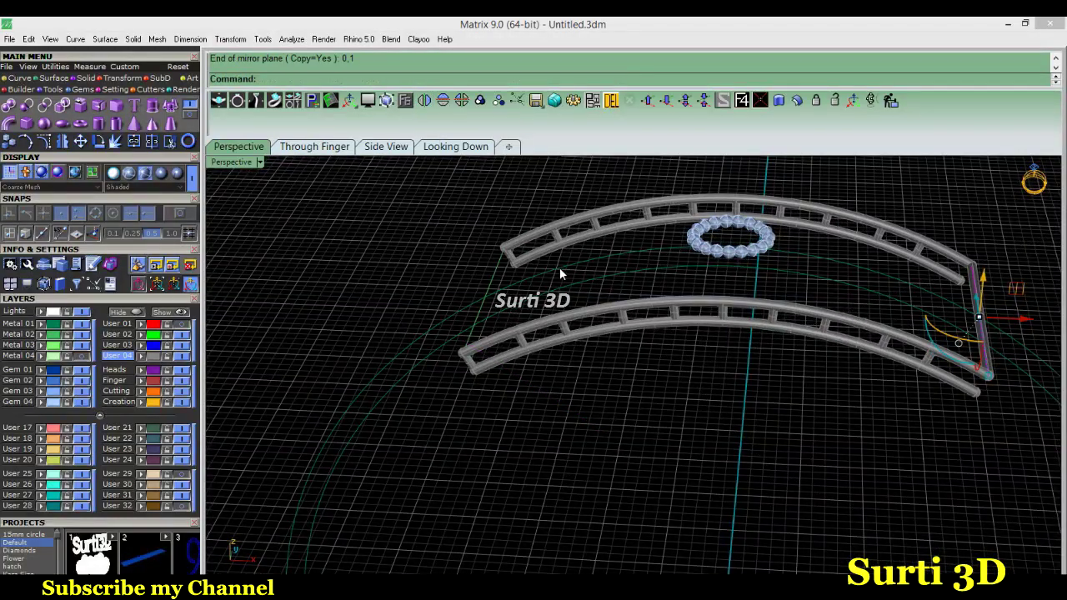
{"action": "left_click", "coordinate": [980, 339]}
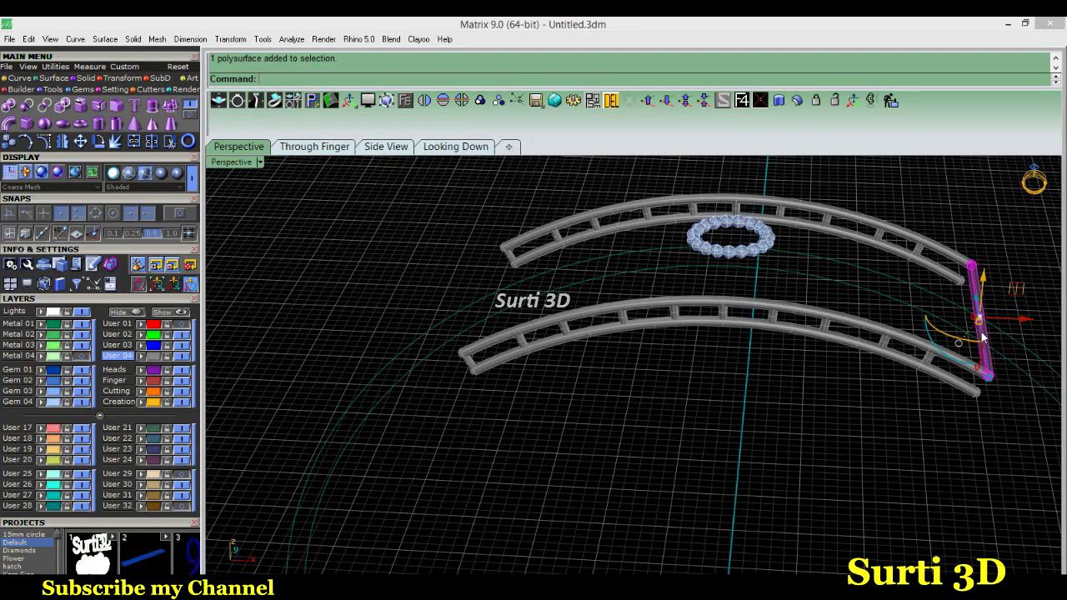
{"action": "left_click", "coordinate": [424, 102]}
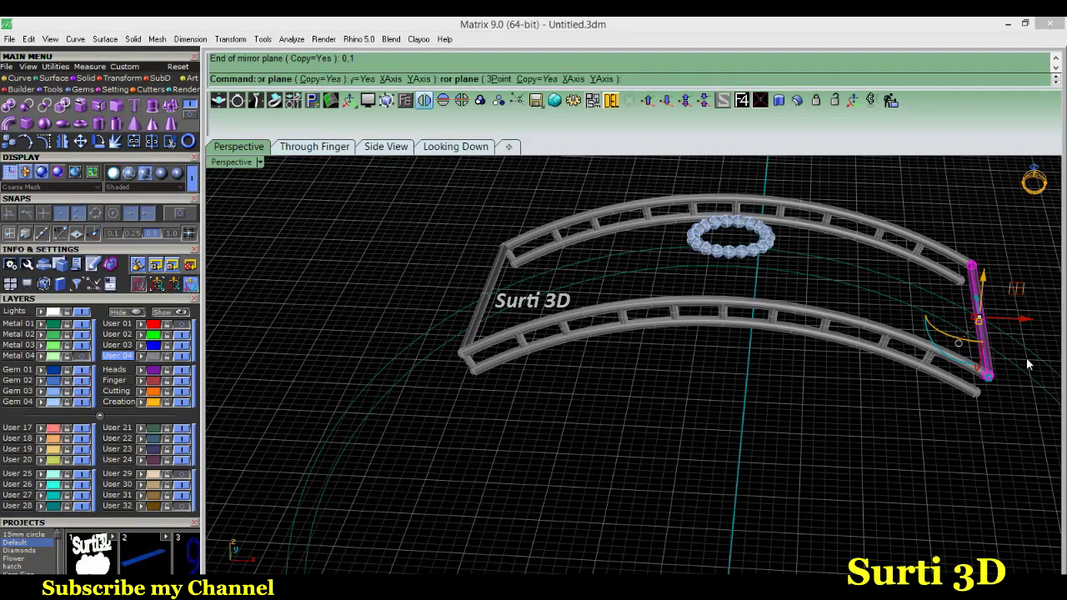
{"action": "left_click", "coordinate": [611, 100]}
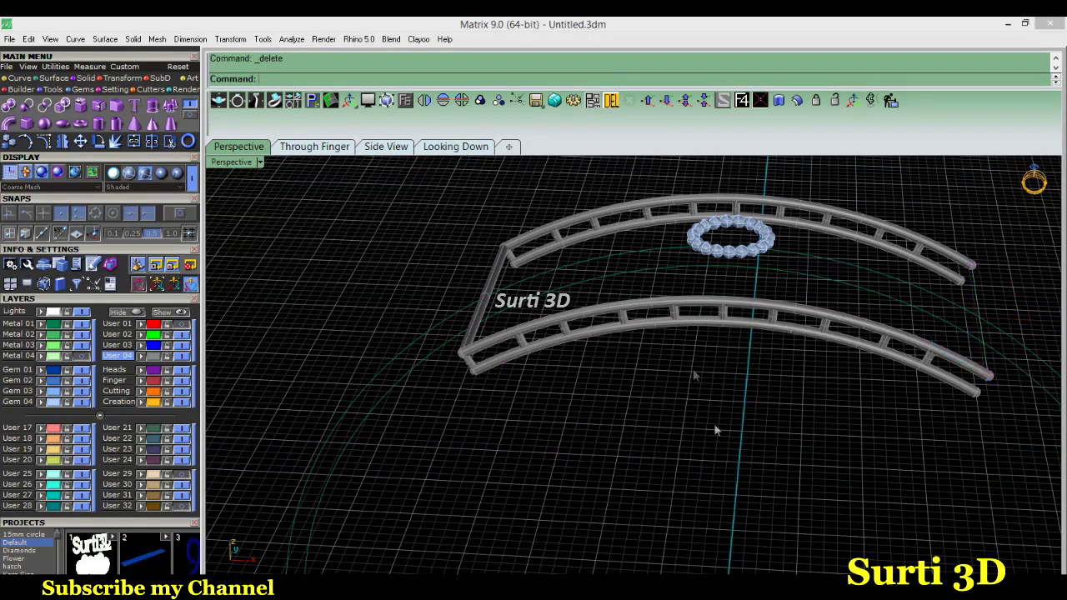
{"action": "mouse_move", "coordinate": [665, 398]}
{"action": "right_mouse_down"}
{"action": "mouse_move", "coordinate": [707, 351]}
{"action": "mouse_move", "coordinate": [802, 367]}
{"action": "mouse_move", "coordinate": [691, 398]}
{"action": "mouse_move", "coordinate": [684, 383]}
{"action": "mouse_move", "coordinate": [697, 380]}
{"action": "right_mouse_up"}
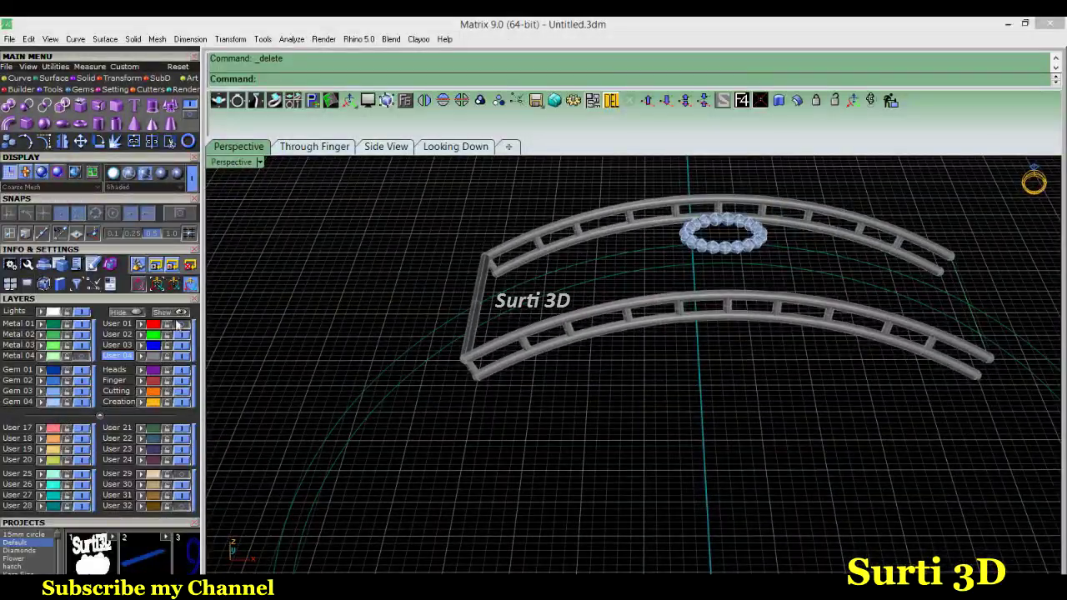
{"action": "left_click", "coordinate": [185, 475]}
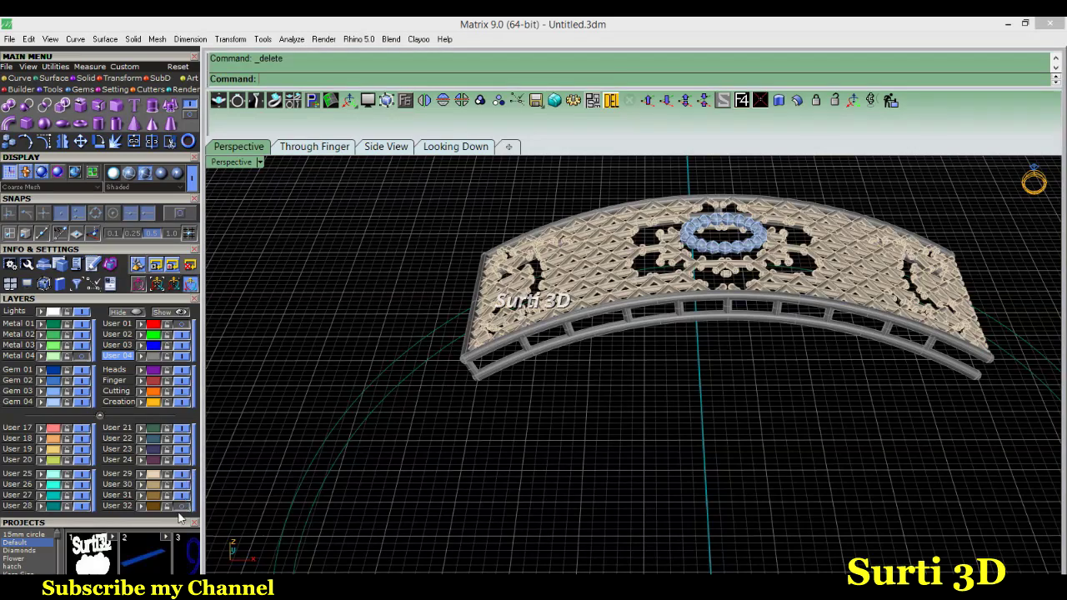
- Show the brown scroll motif layer and group the band pieces into one object
{"action": "left_click", "coordinate": [179, 508]}
{"action": "mouse_move", "coordinate": [481, 396]}
{"action": "right_mouse_down"}
{"action": "mouse_move", "coordinate": [538, 372]}
{"action": "mouse_move", "coordinate": [589, 375]}
{"action": "mouse_move", "coordinate": [538, 393]}
{"action": "mouse_move", "coordinate": [142, 380]}
{"action": "right_mouse_up"}
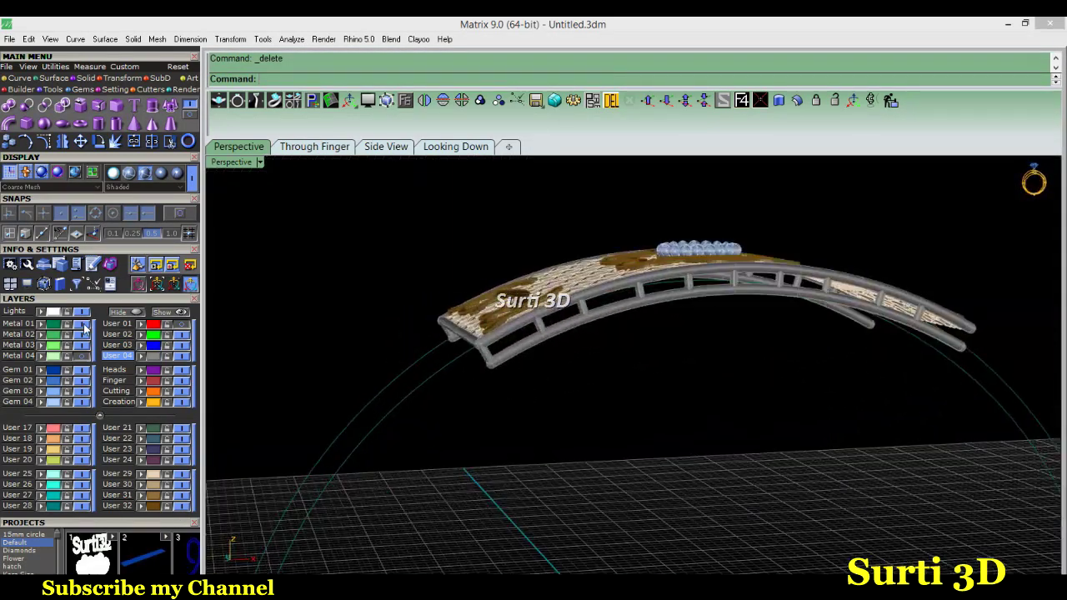
{"action": "mouse_move", "coordinate": [309, 398]}
{"action": "right_mouse_down"}
{"action": "mouse_move", "coordinate": [526, 393]}
{"action": "mouse_move", "coordinate": [527, 365]}
{"action": "mouse_move", "coordinate": [566, 372]}
{"action": "mouse_move", "coordinate": [593, 412]}
{"action": "mouse_move", "coordinate": [521, 436]}
{"action": "right_mouse_up"}
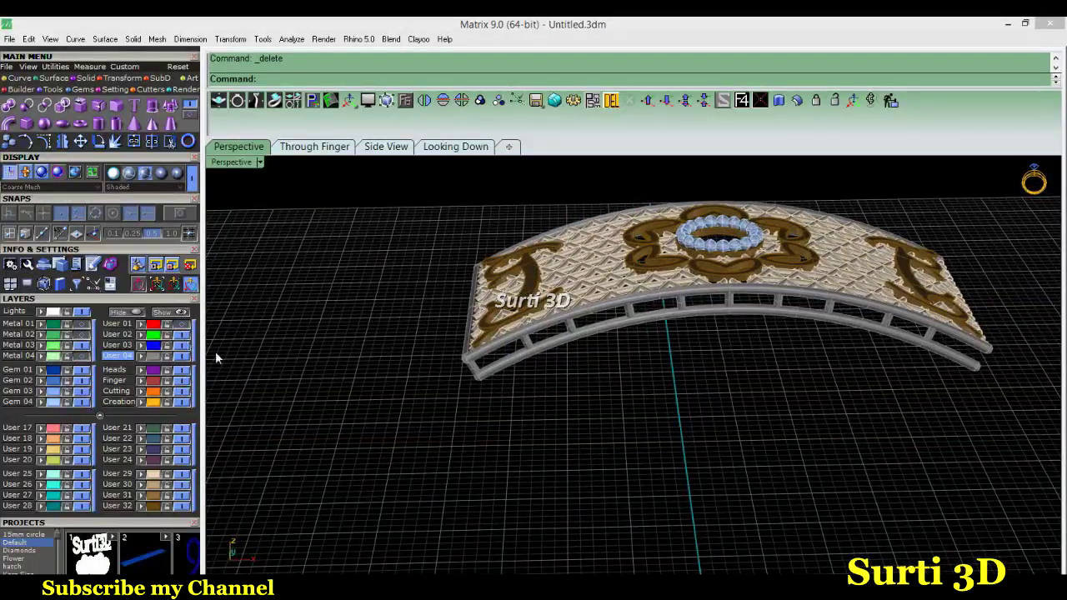
{"action": "mouse_move", "coordinate": [389, 355]}
{"action": "right_mouse_down"}
{"action": "mouse_move", "coordinate": [464, 380]}
{"action": "mouse_move", "coordinate": [466, 367]}
{"action": "mouse_move", "coordinate": [489, 400]}
{"action": "mouse_move", "coordinate": [476, 409]}
{"action": "mouse_move", "coordinate": [469, 383]}
{"action": "right_mouse_up"}
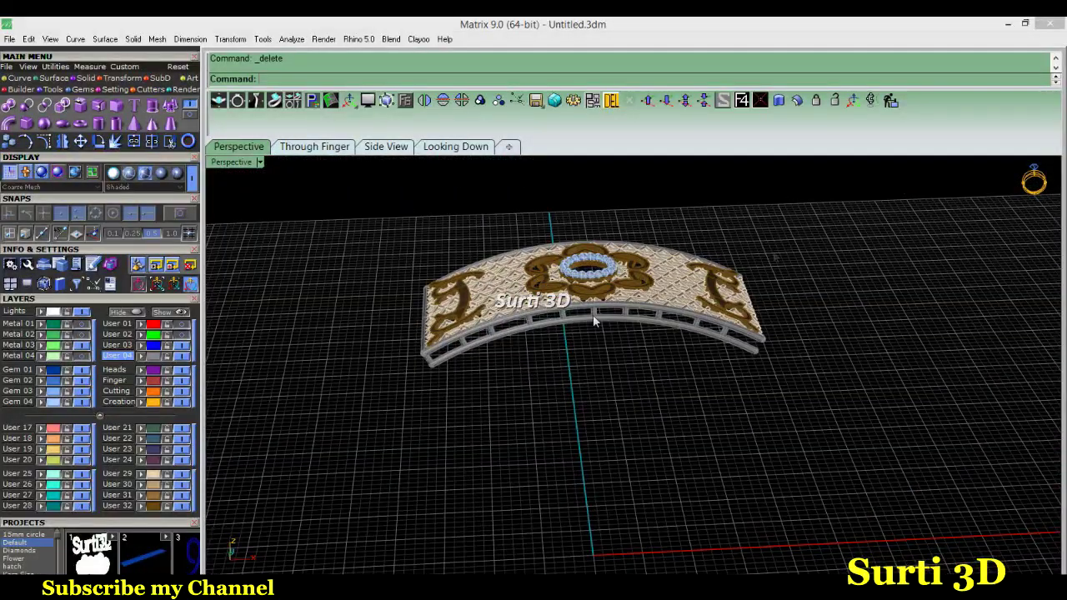
{"action": "left_click_drag", "start_coordinate": [374, 404], "coordinate": [380, 405]}
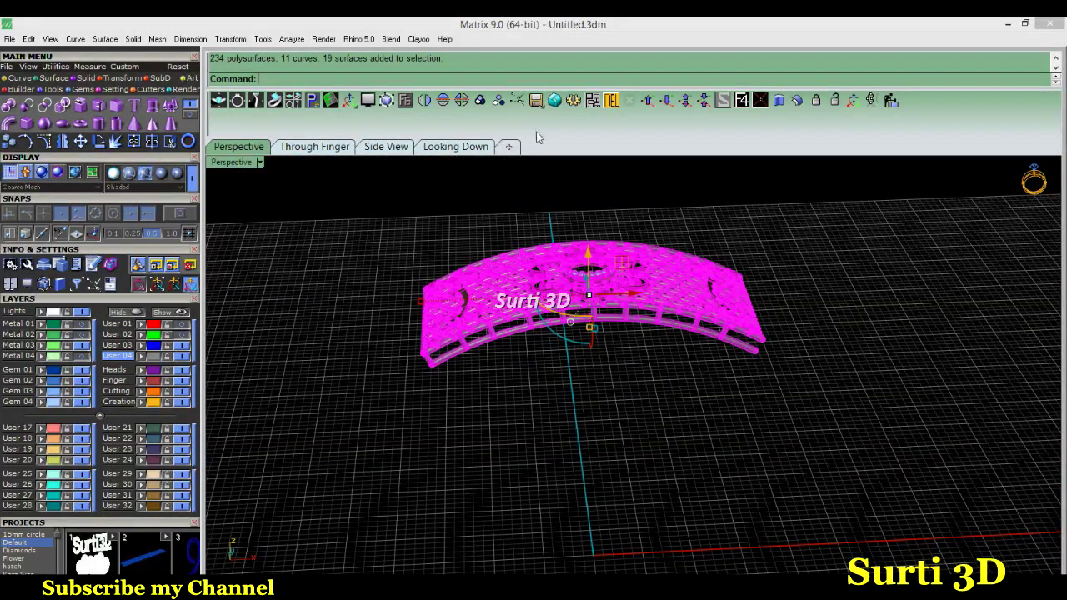
{"action": "left_click", "coordinate": [480, 100]}
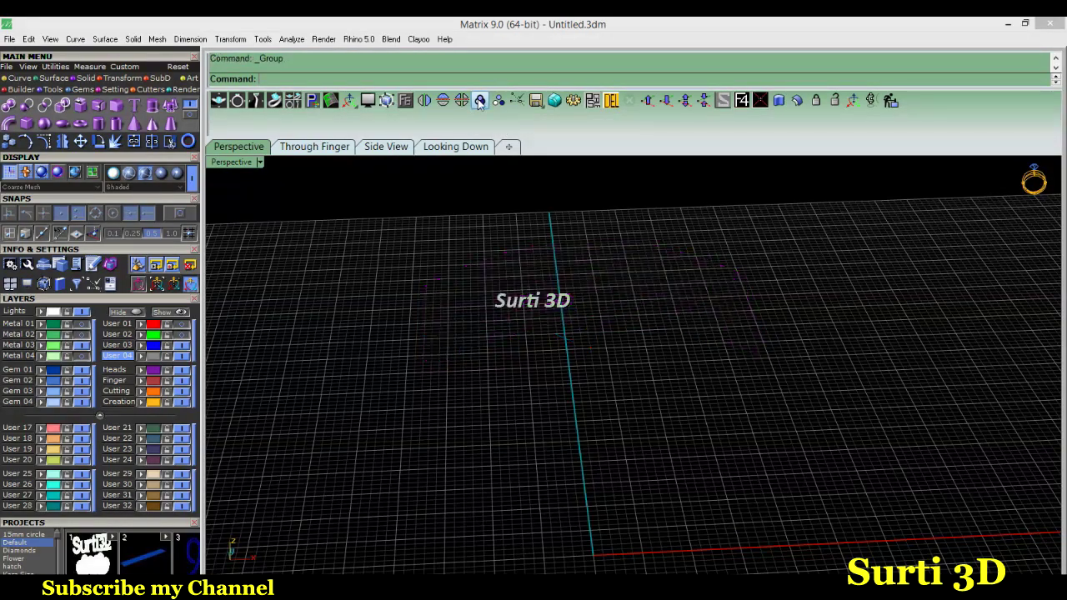
- Select everything, delete it, and undo to confirm the model restores intact
{"action": "left_click", "coordinate": [361, 295]}
{"action": "right_click_drag", "start_coordinate": [367, 319], "coordinate": [364, 338]}
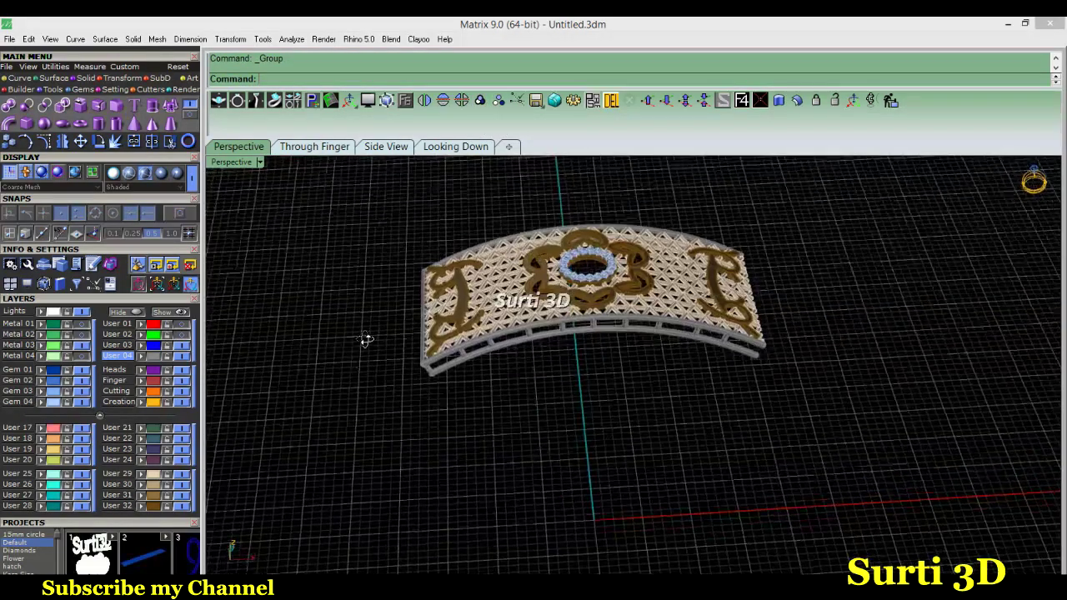
{"action": "key", "text": "ctrl+a"}
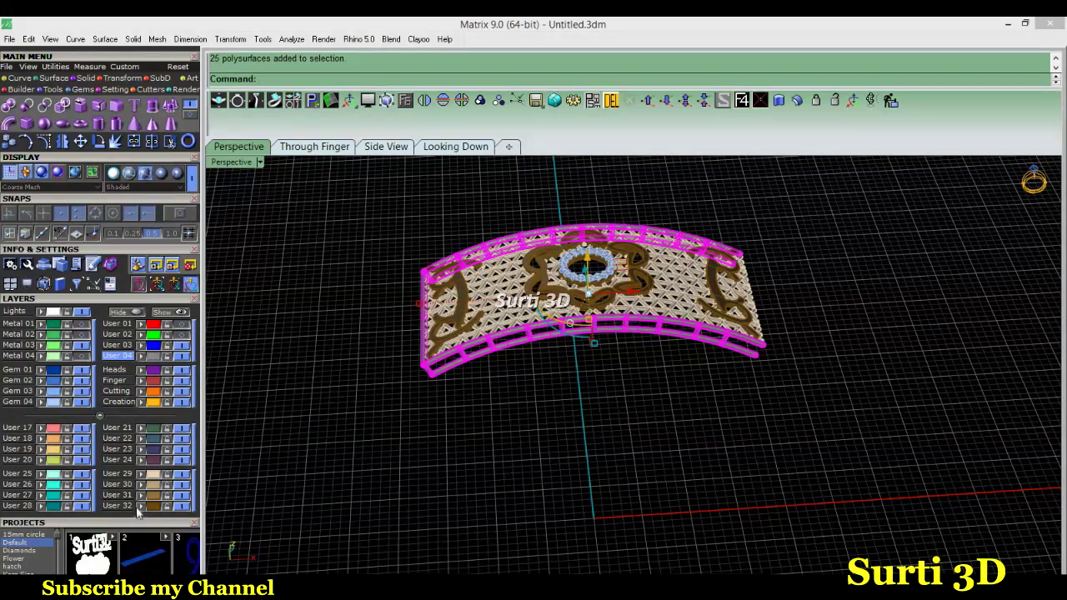
{"action": "left_click", "coordinate": [343, 419]}
{"action": "right_click_drag", "start_coordinate": [385, 413], "coordinate": [384, 411]}
{"action": "key", "text": "ctrl+a"}
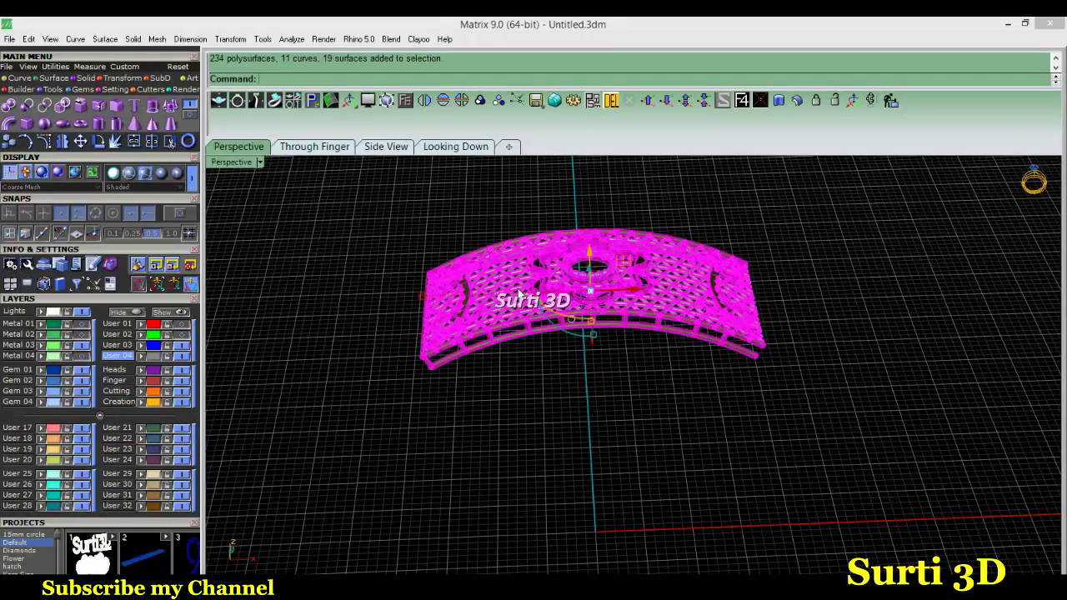
{"action": "left_click", "coordinate": [614, 100]}
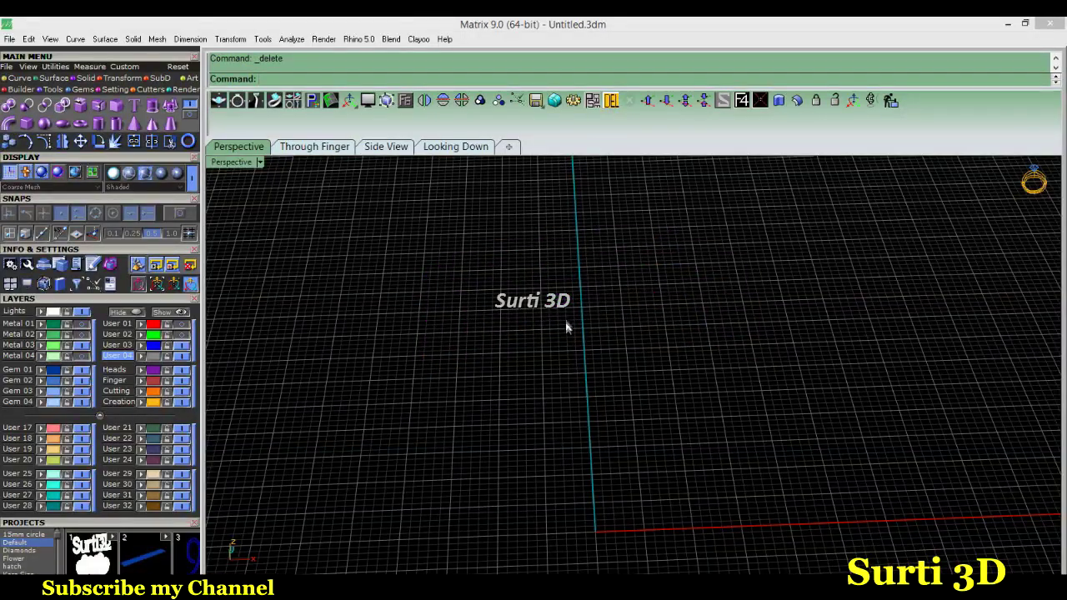
{"action": "key", "text": "ctrl+z"}
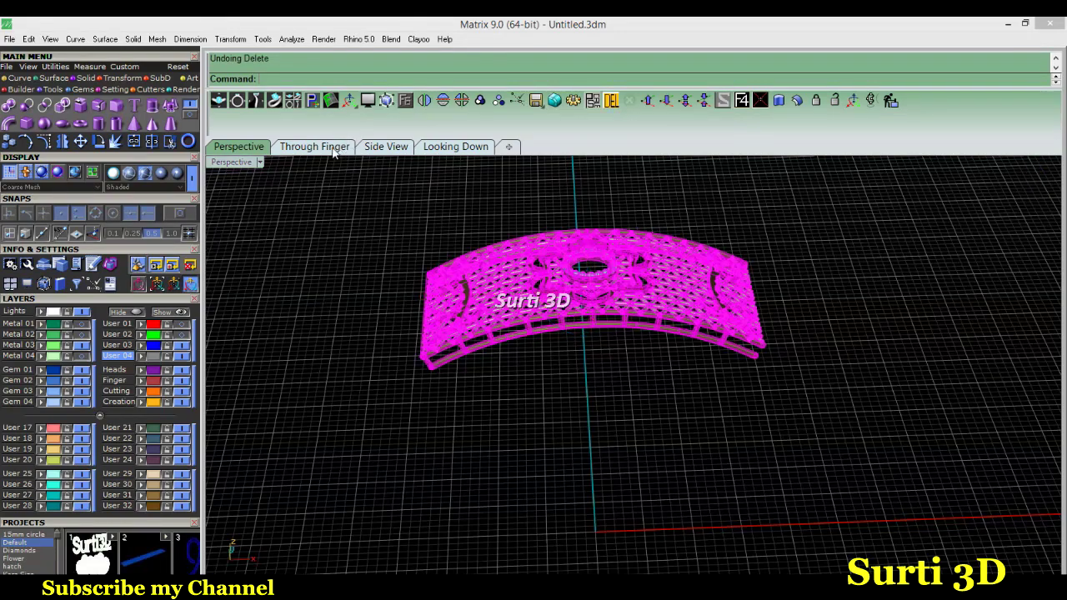
{"action": "left_click", "coordinate": [334, 148]}
- Polar-array the band section 6 times about origin 0 over 360 degrees
{"action": "left_click", "coordinate": [124, 88]}
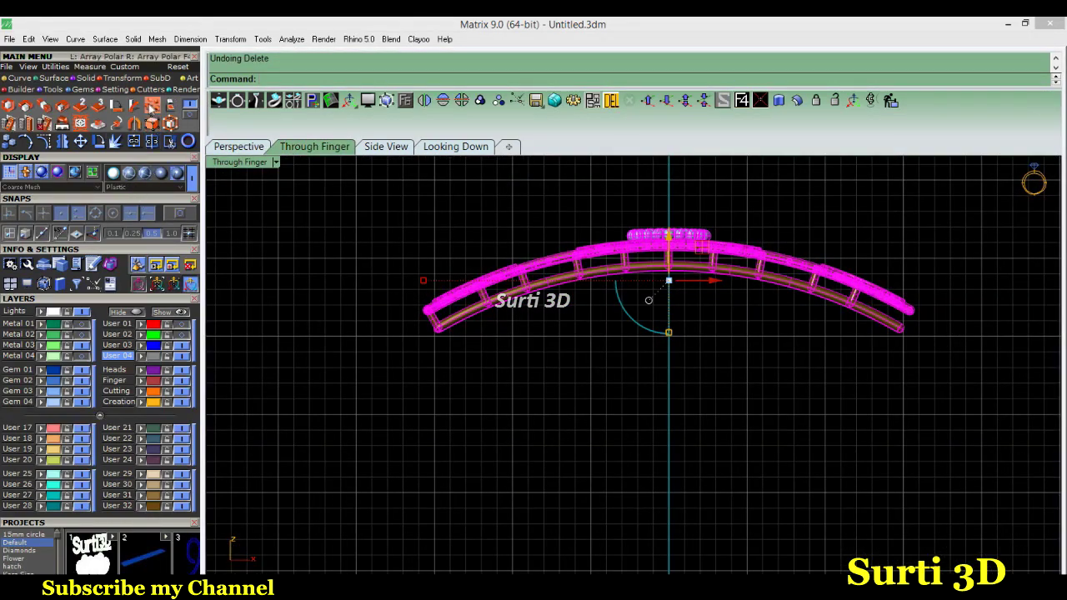
{"action": "type", "text": "0"}
{"action": "key", "text": "Return"}
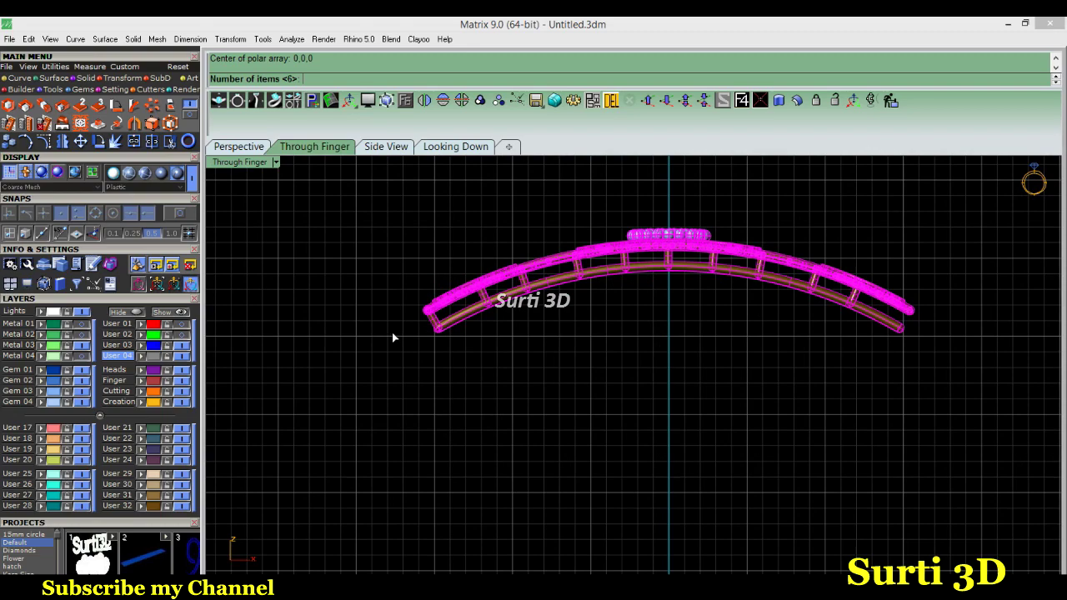
{"action": "scroll", "coordinate": [425, 356], "scroll_direction": "down", "scroll_amount": 5}
{"action": "key", "text": "Return"}
{"action": "key", "text": "Return"}
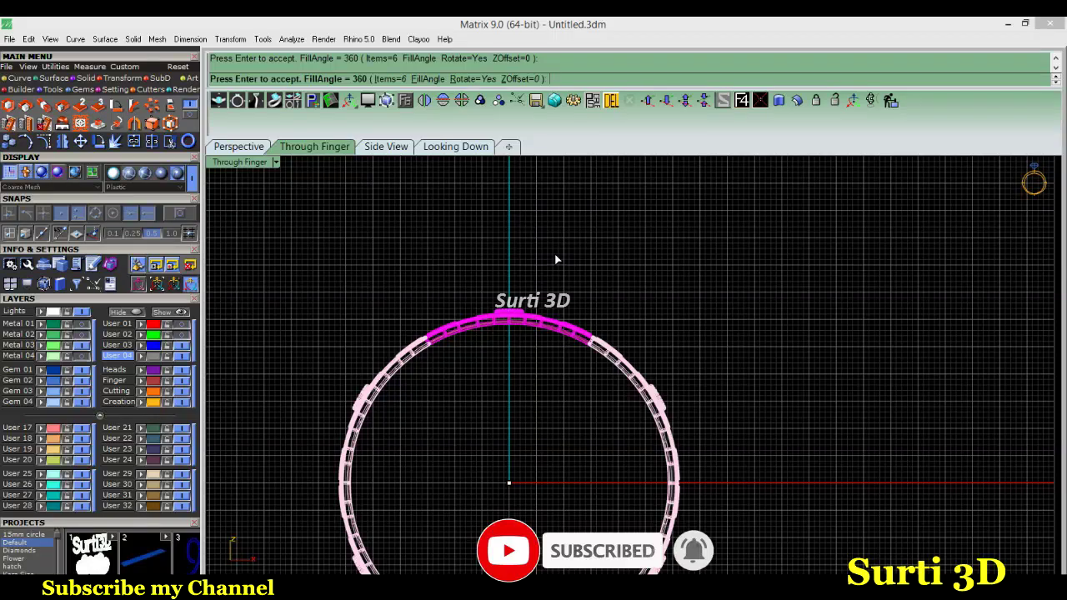
{"action": "key", "text": "Return"}
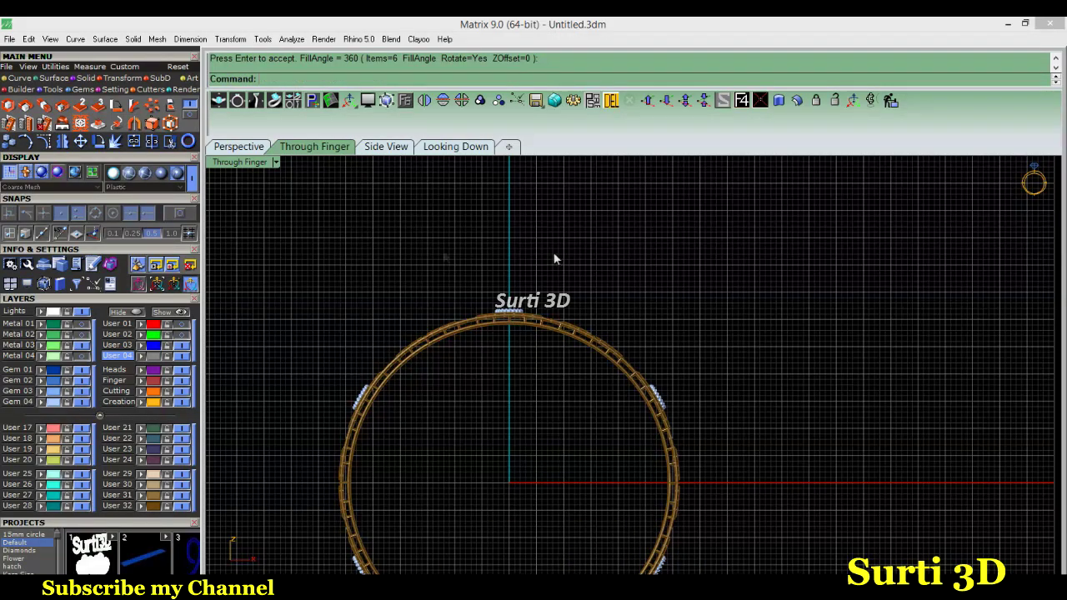
{"action": "left_click", "coordinate": [239, 146]}
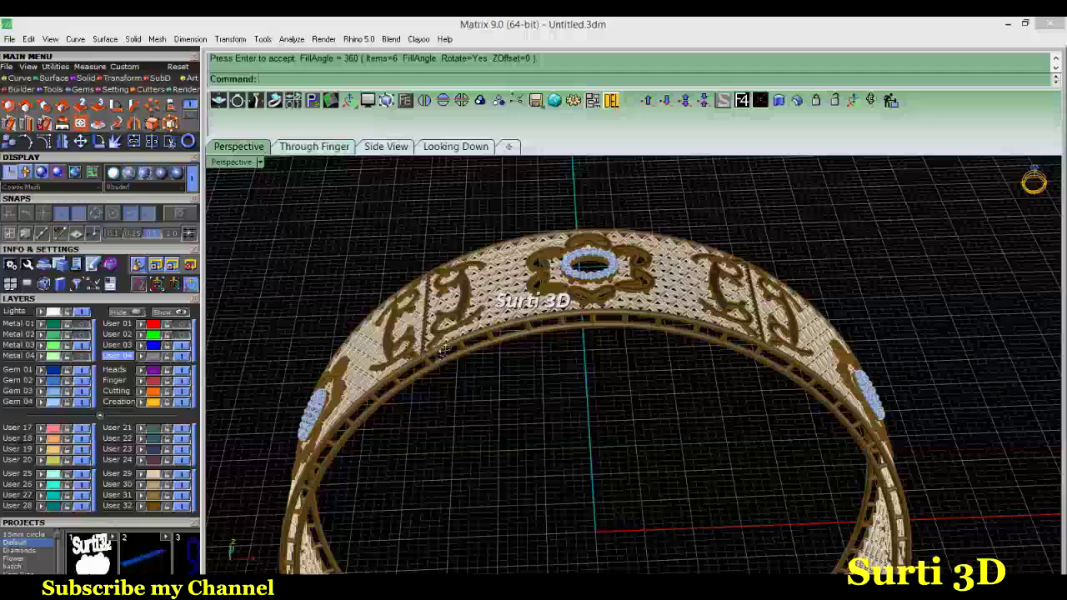
{"action": "mouse_move", "coordinate": [444, 349]}
{"action": "right_mouse_down"}
{"action": "mouse_move", "coordinate": [472, 388]}
{"action": "mouse_move", "coordinate": [417, 371]}
{"action": "mouse_move", "coordinate": [386, 316]}
{"action": "right_mouse_up"}
{"action": "scroll", "coordinate": [414, 369], "scroll_direction": "up", "scroll_amount": 2}
{"action": "scroll", "coordinate": [414, 369], "scroll_direction": "up", "scroll_amount": 3}
{"action": "scroll", "coordinate": [415, 370], "scroll_direction": "down", "scroll_amount": 3}
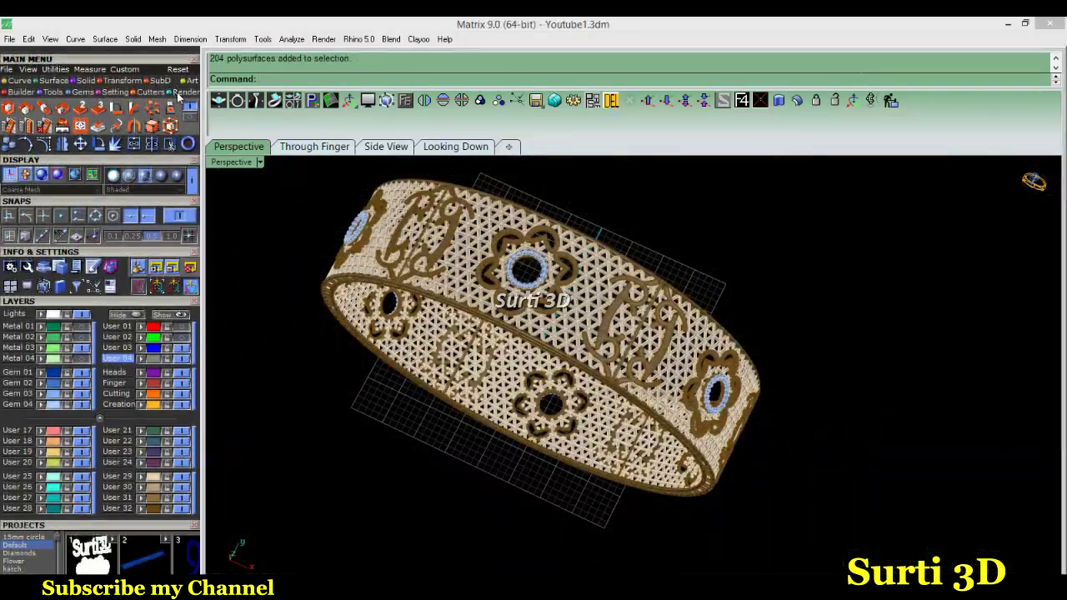
- Apply the Yellow Gold material to the bangle body in the V-Ray panel
{"action": "left_click", "coordinate": [184, 92]}
{"action": "left_click", "coordinate": [9, 108]}
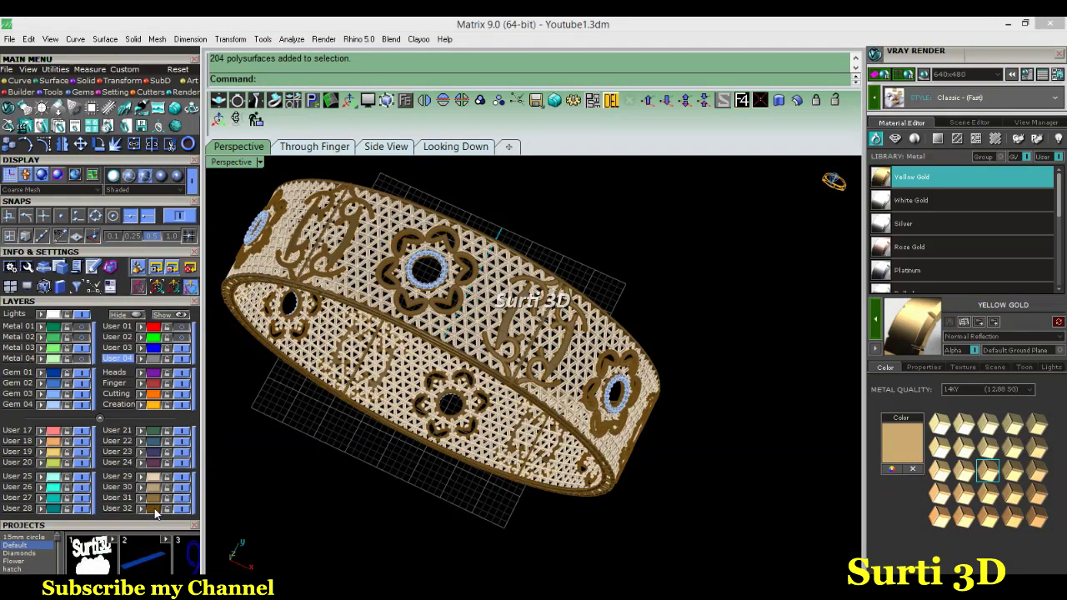
{"action": "right_click_drag", "start_coordinate": [367, 434], "coordinate": [317, 467]}
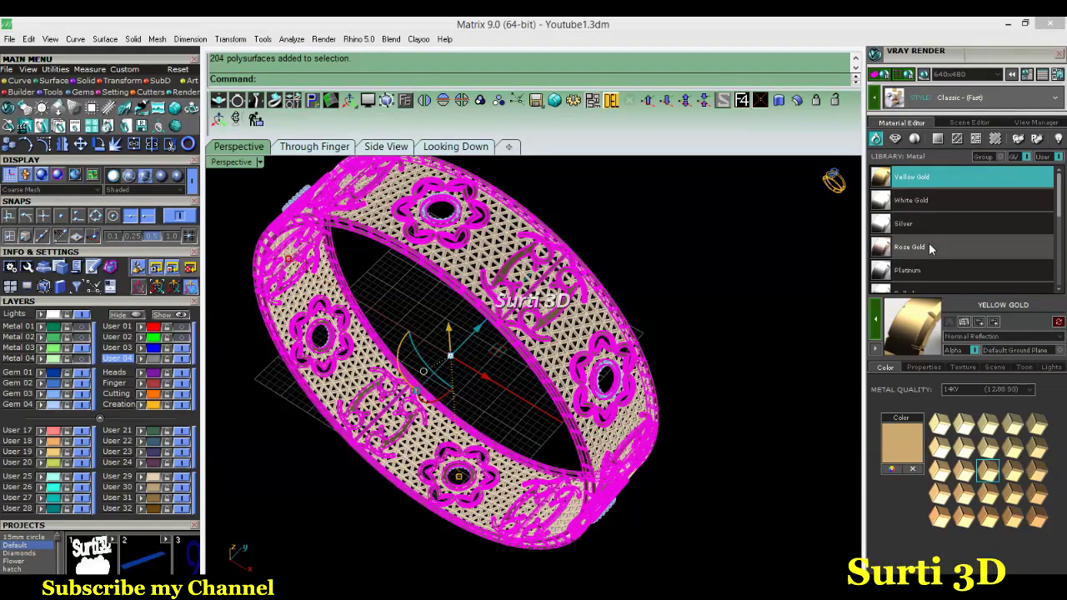
{"action": "left_click", "coordinate": [948, 198]}
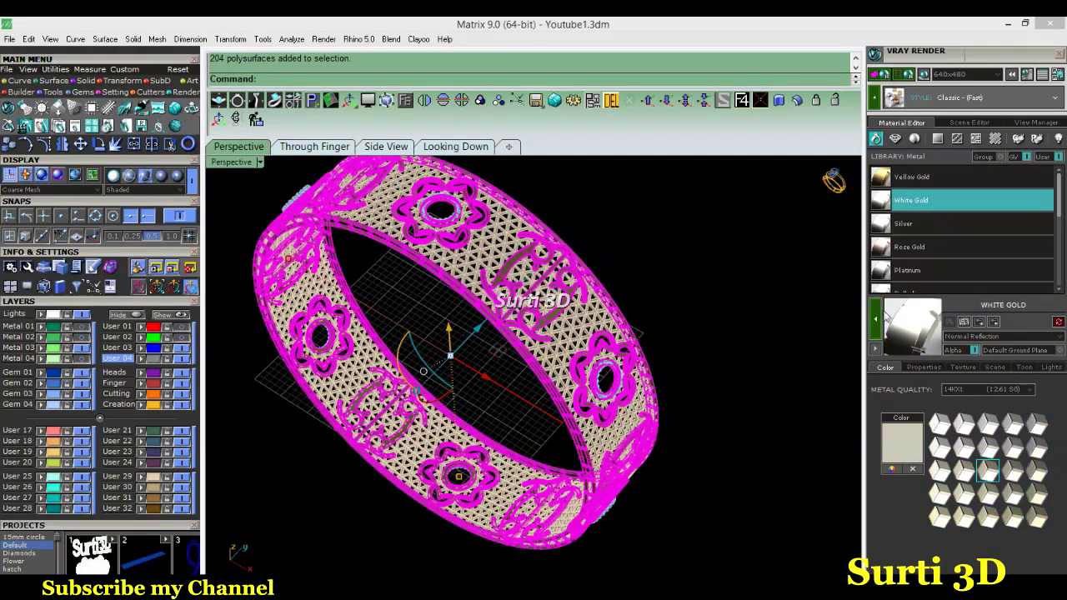
{"action": "left_click", "coordinate": [880, 315]}
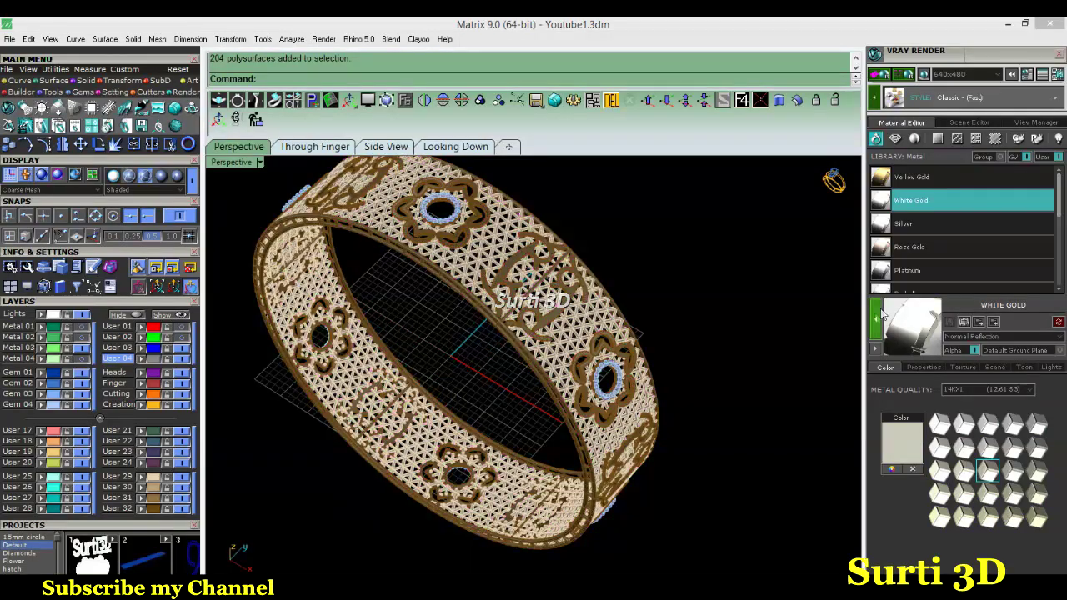
{"action": "left_click", "coordinate": [151, 476]}
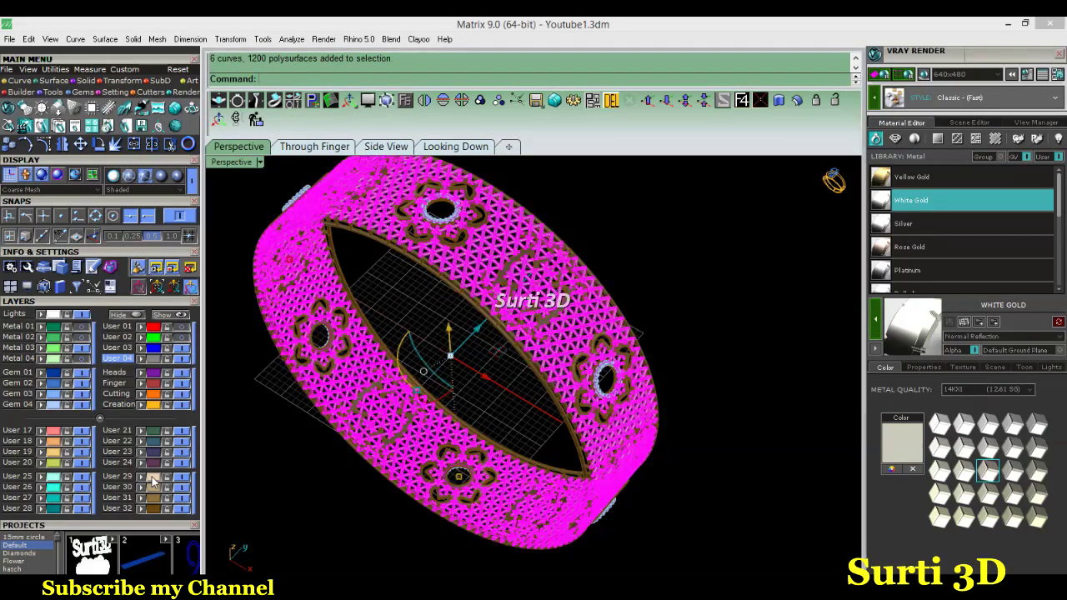
{"action": "left_click", "coordinate": [920, 185]}
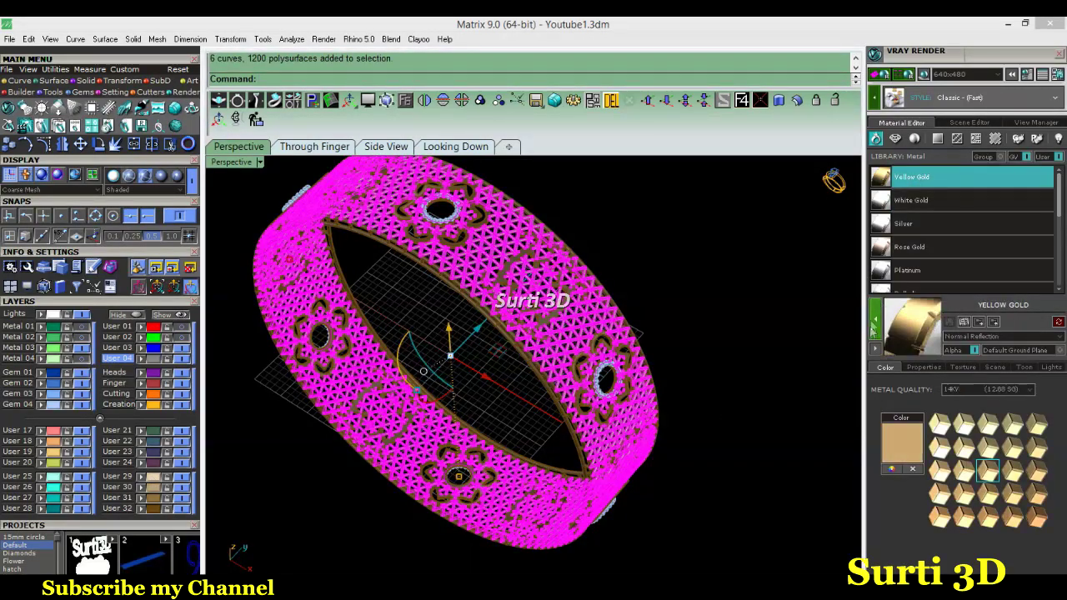
{"action": "left_click", "coordinate": [878, 315]}
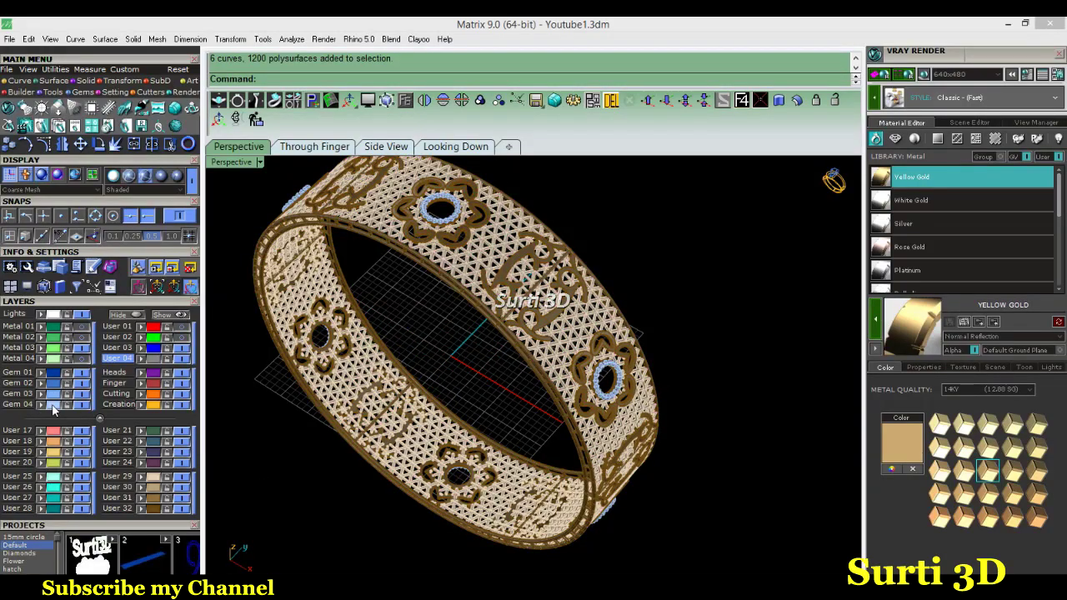
- Apply the White pearl material to all the gems
{"action": "left_click", "coordinate": [52, 407]}
{"action": "left_click", "coordinate": [915, 137]}
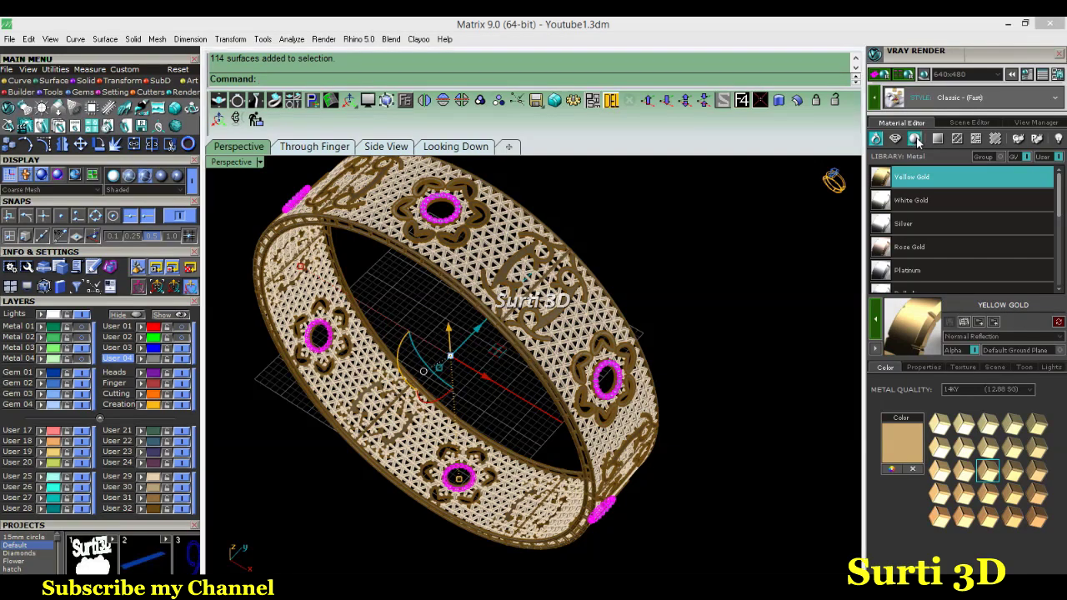
{"action": "scroll", "coordinate": [922, 238], "scroll_direction": "down", "scroll_amount": 3}
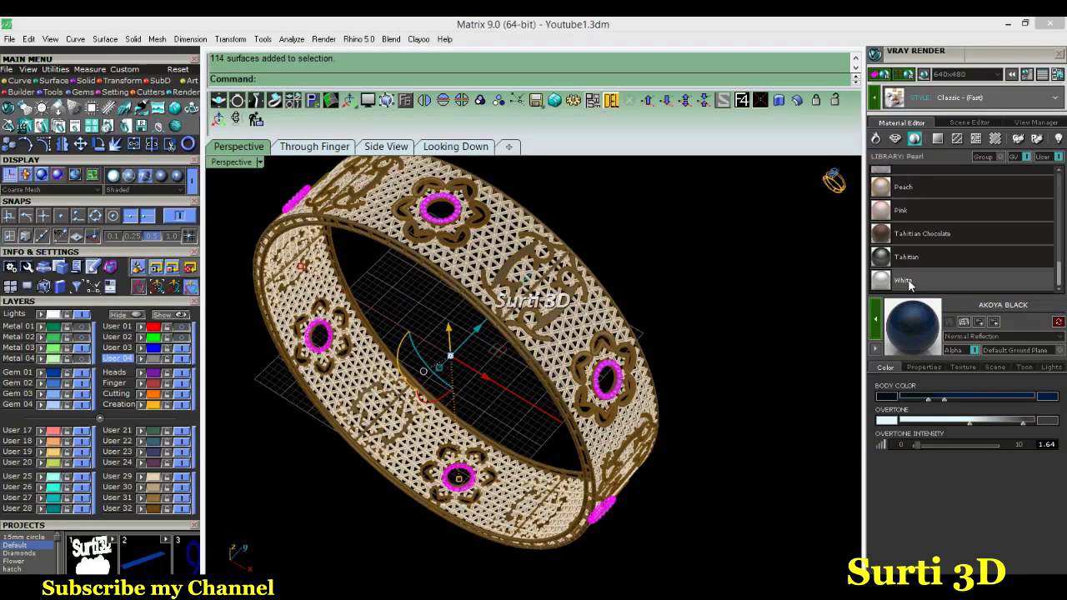
{"action": "left_click", "coordinate": [910, 281]}
{"action": "left_click", "coordinate": [834, 181]}
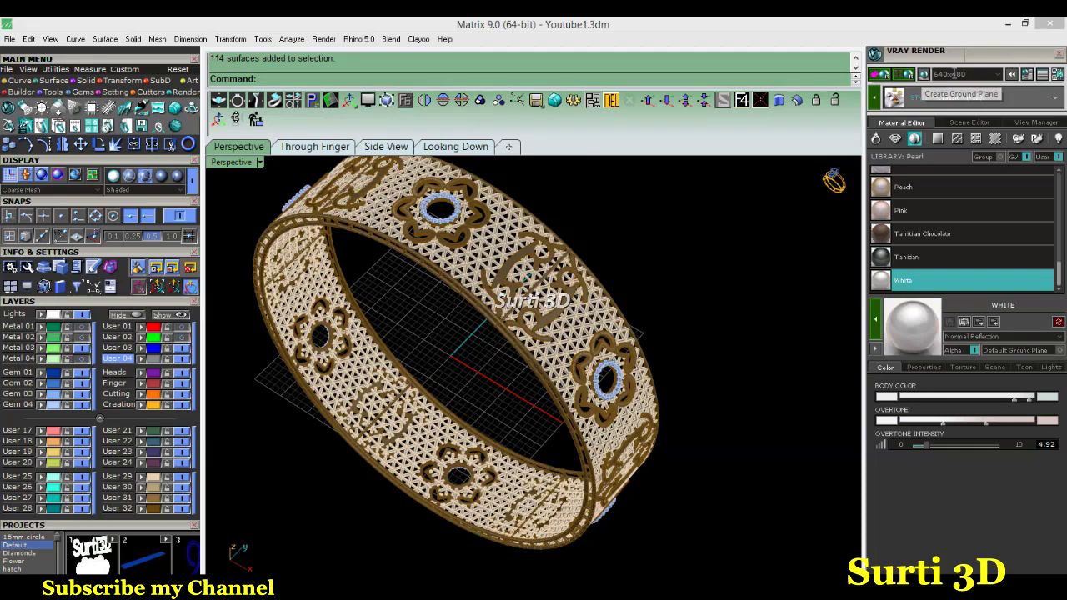
- Set the render resolution to 1280x720 and preview the rendered look
{"action": "left_click", "coordinate": [999, 74]}
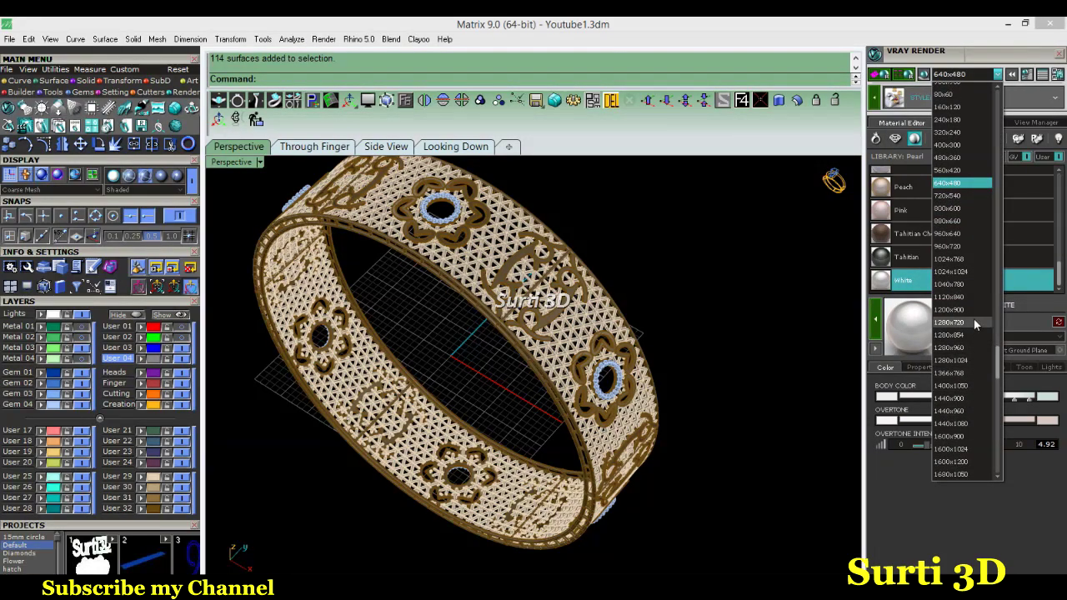
{"action": "left_click", "coordinate": [972, 322]}
{"action": "left_click", "coordinate": [909, 75]}
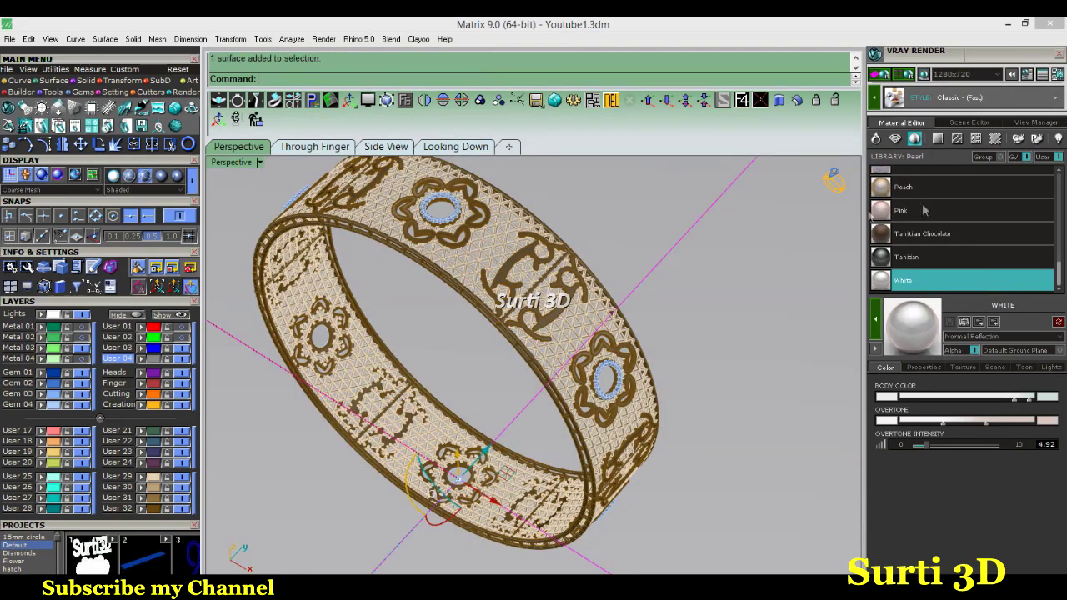
{"action": "left_click", "coordinate": [1015, 140]}
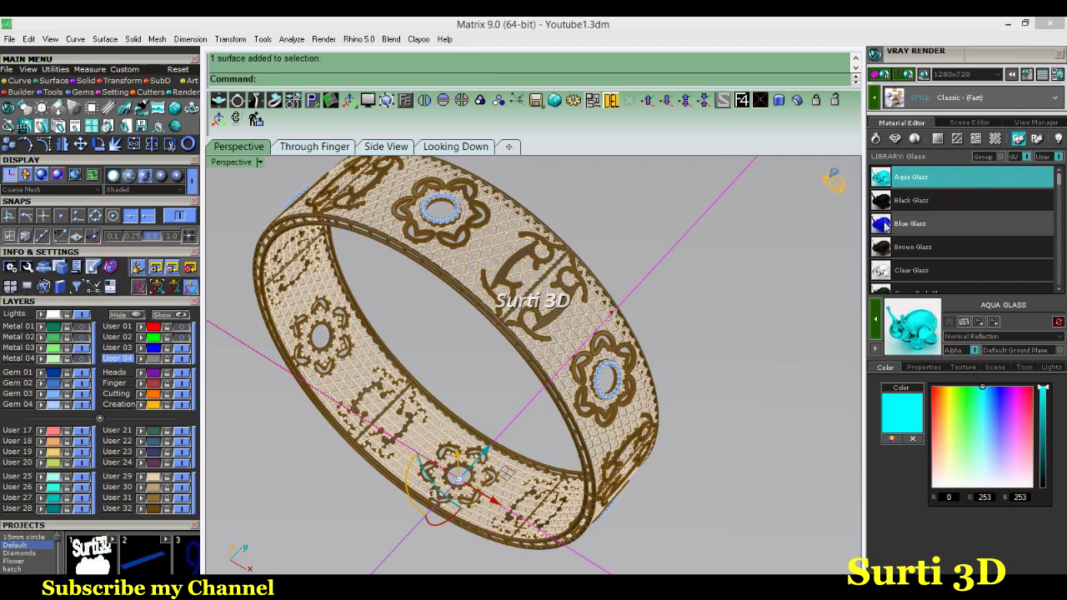
- Apply Black Glass to the selected surface and start the V-Ray render
{"action": "left_click", "coordinate": [911, 201]}
{"action": "left_click", "coordinate": [723, 285]}
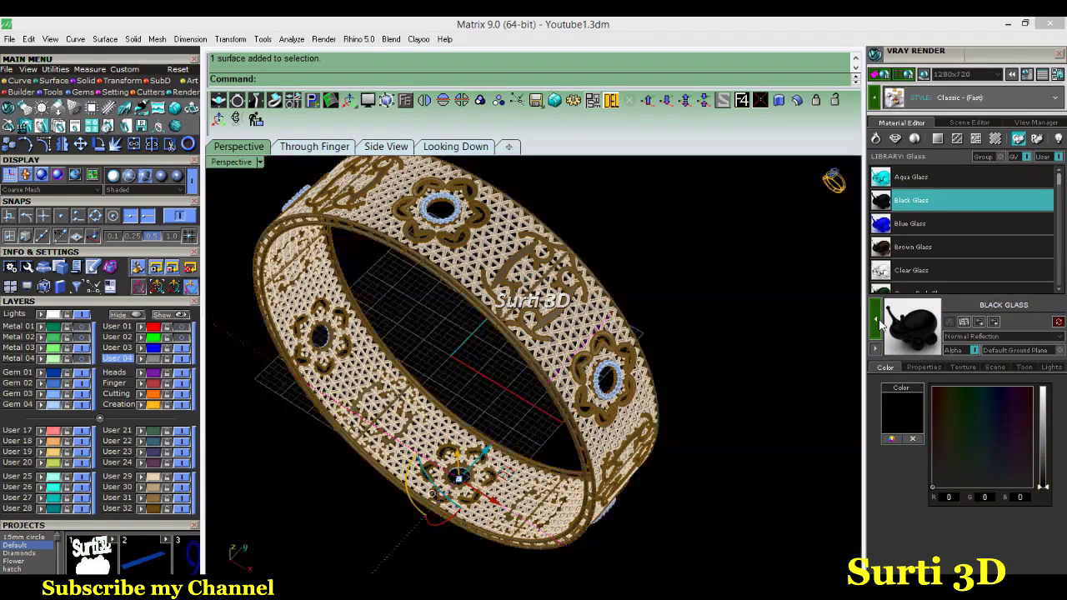
{"action": "right_click_drag", "start_coordinate": [726, 284], "coordinate": [729, 283]}
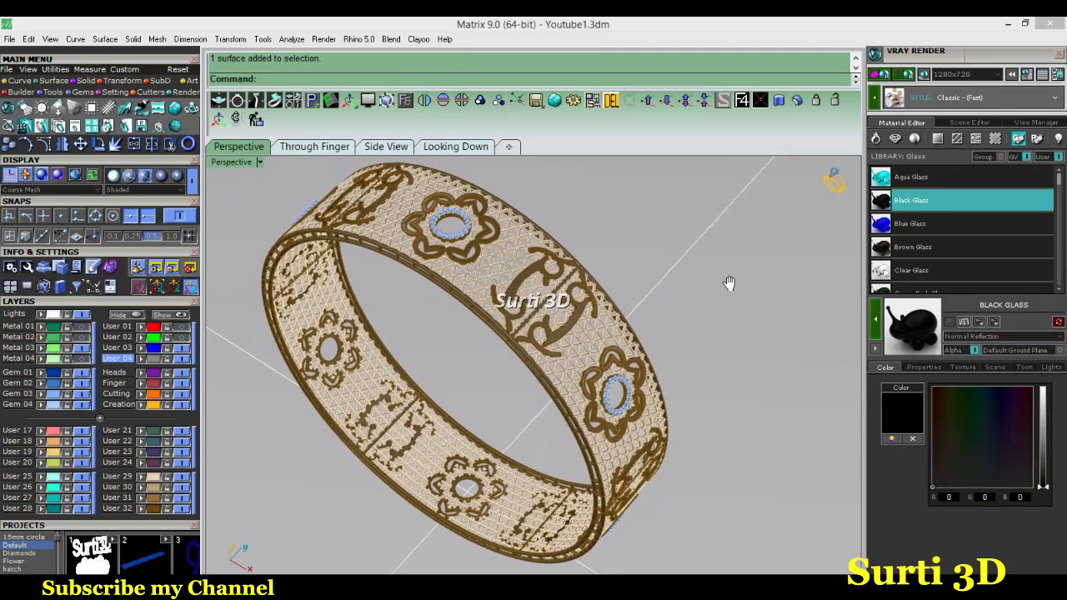
{"action": "right_click_drag", "start_coordinate": [729, 286], "coordinate": [693, 264]}
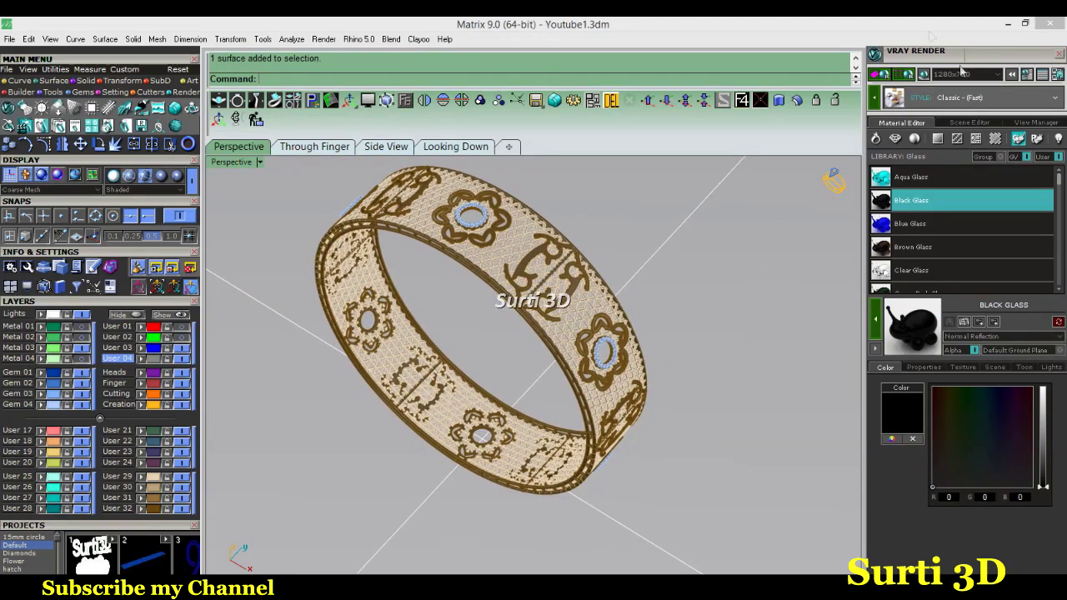
{"action": "left_click", "coordinate": [874, 75]}
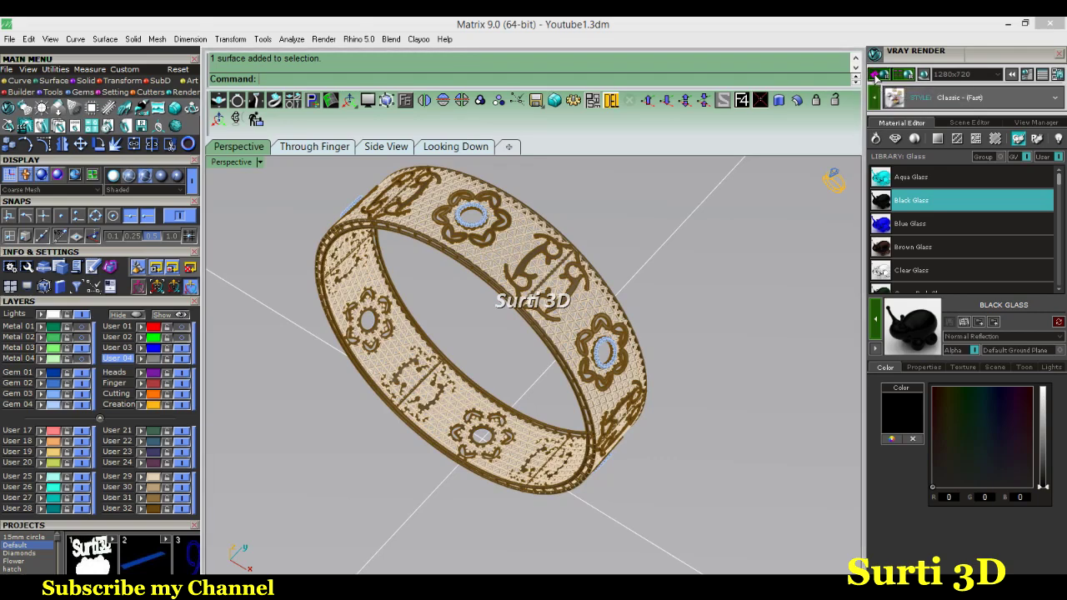